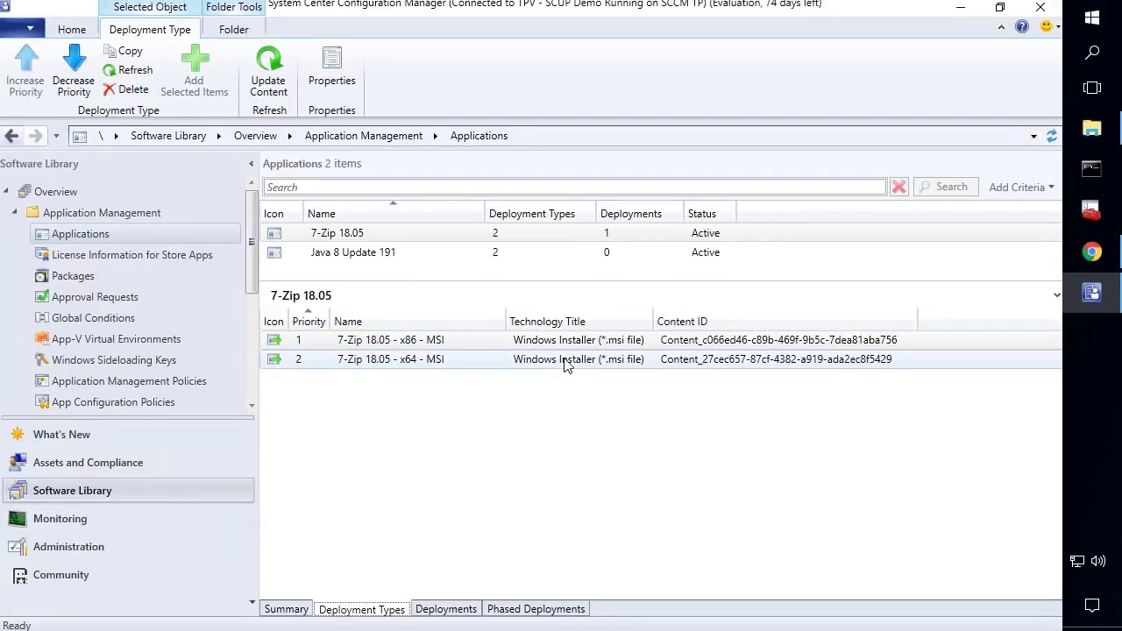
# Step: Compare the Content IDs of the 7-Zip 18.05 x86 and x64 MSI deployment types
pyautogui.click(903, 344)
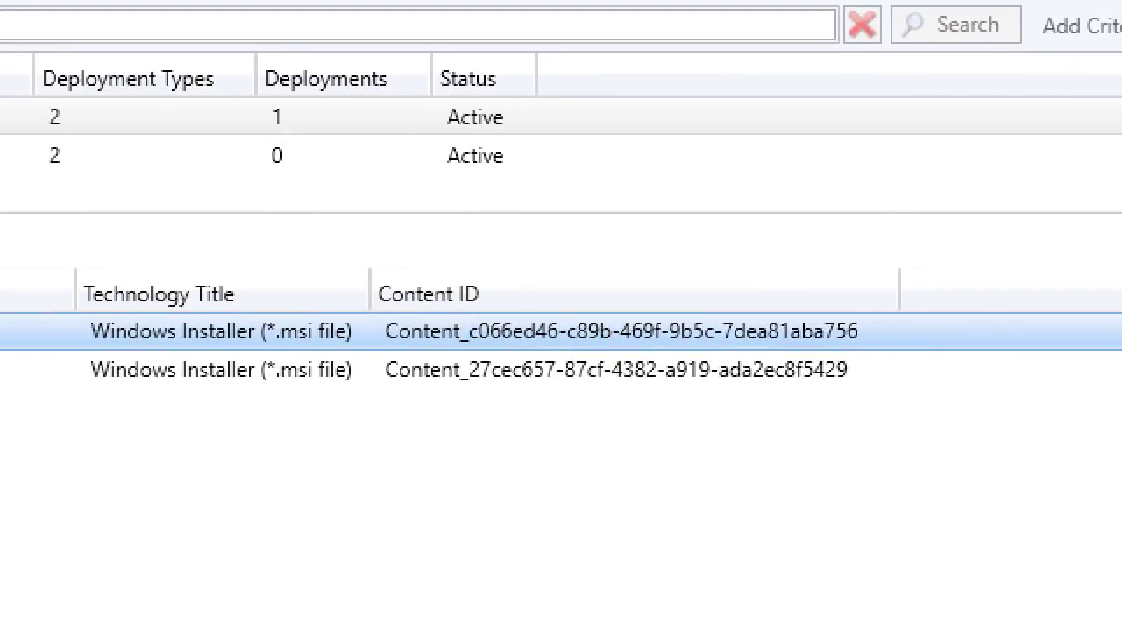
pyautogui.moveTo(384, 305)
pyautogui.mouseDown()
pyautogui.moveTo(897, 381)
pyautogui.moveTo(906, 398)
pyautogui.mouseUp()
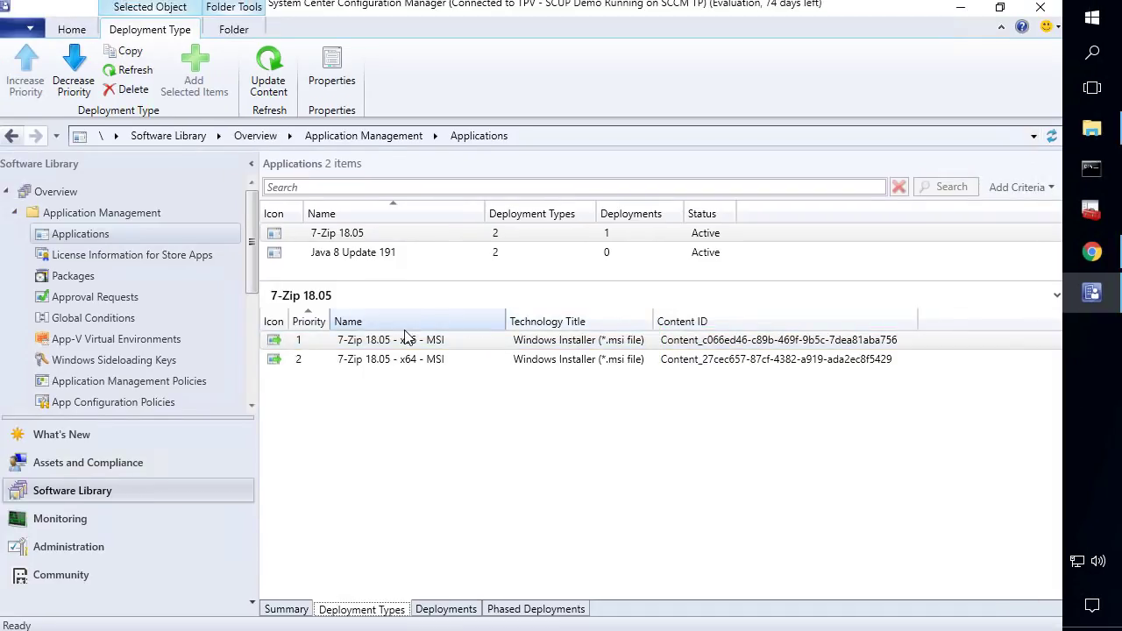
pyautogui.click(408, 342)
pyautogui.click(410, 360)
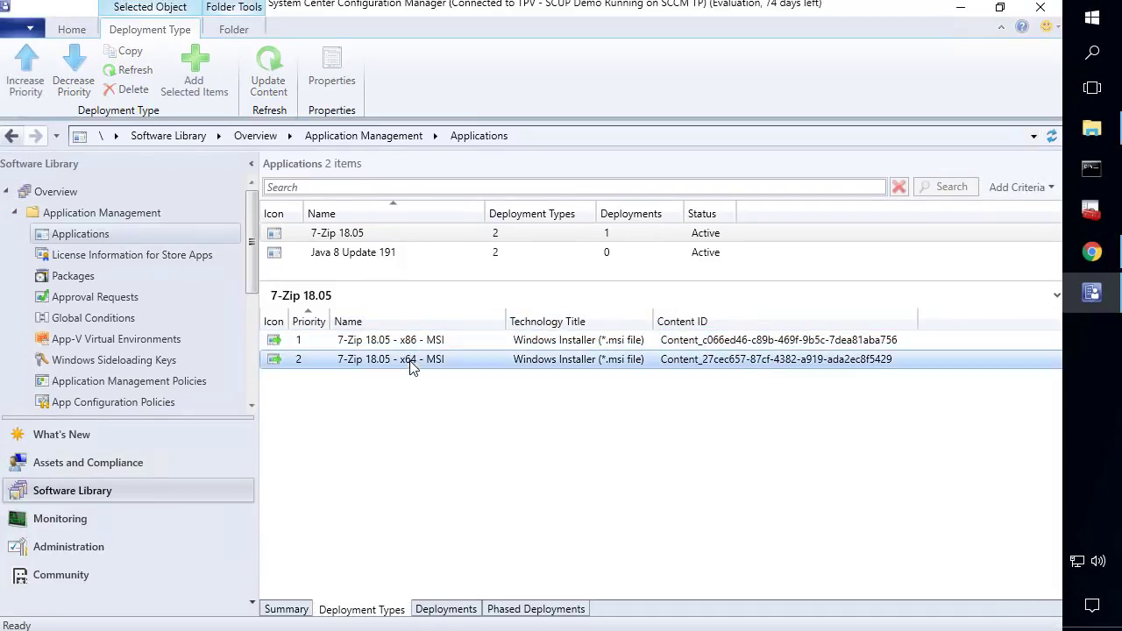
pyautogui.click(414, 345)
# Step: In File Explorer, browse drive J: into SCCMContentLib and open its DataLib folder
pyautogui.moveTo(1110, 136)
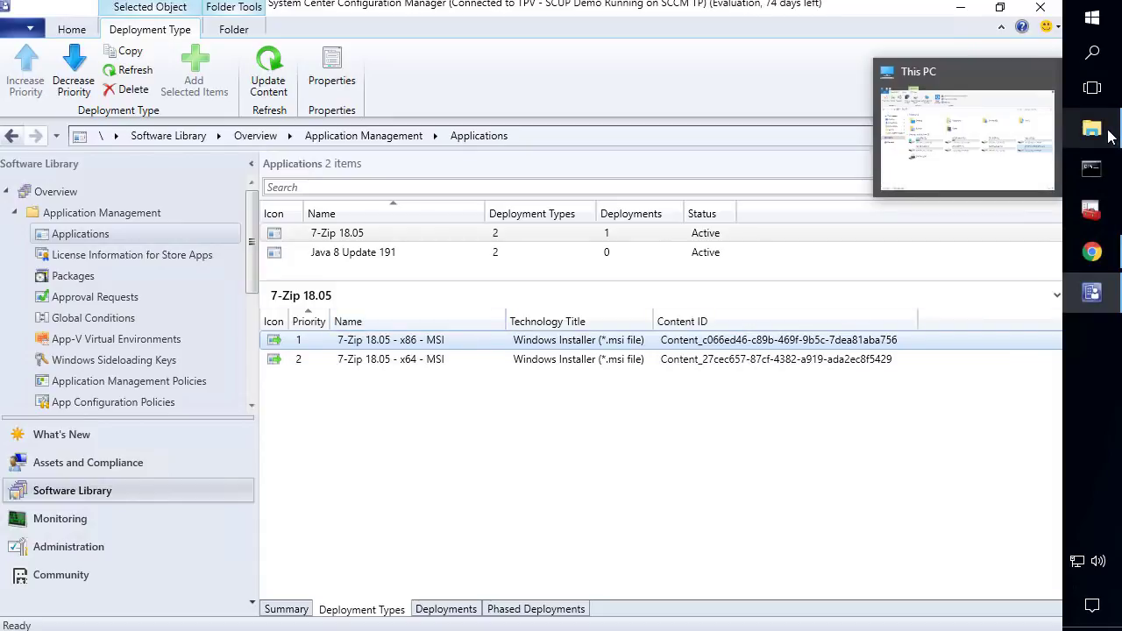
pyautogui.click(1006, 149)
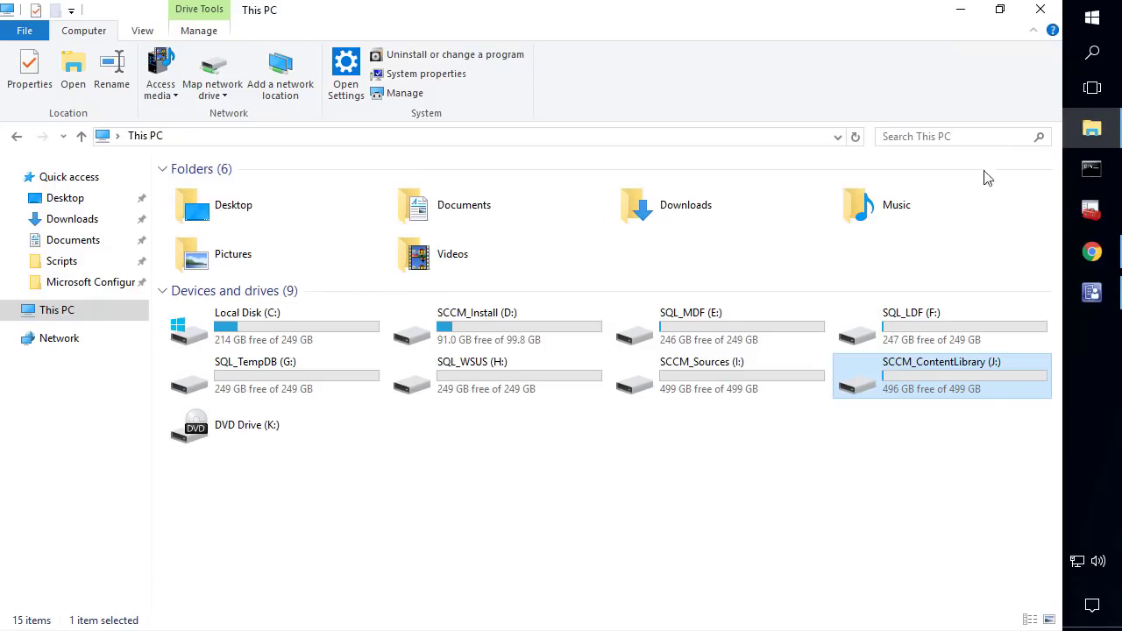
pyautogui.doubleClick(964, 386)
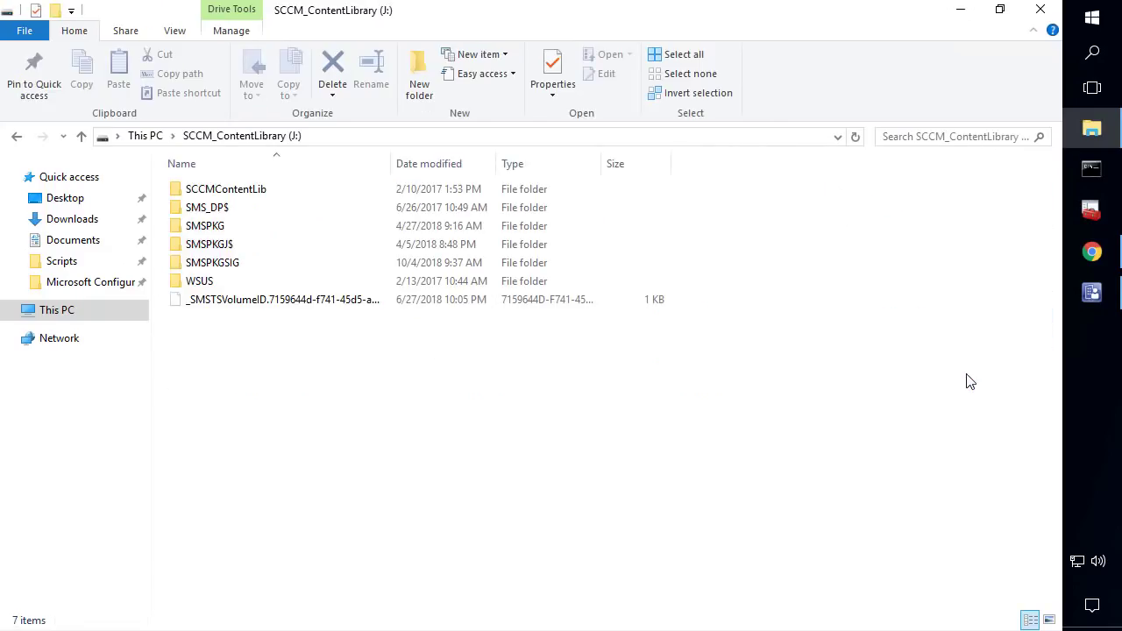
pyautogui.doubleClick(236, 194)
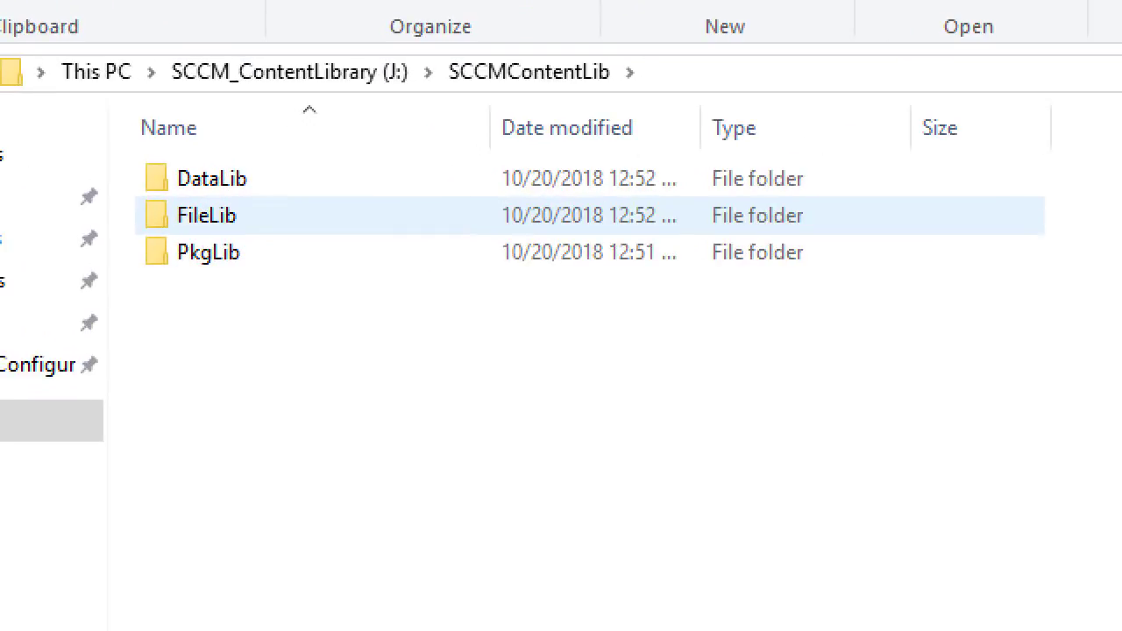
pyautogui.moveTo(156, 174); pyautogui.dragTo(215, 247)
pyautogui.moveTo(237, 293); pyautogui.dragTo(286, 289)
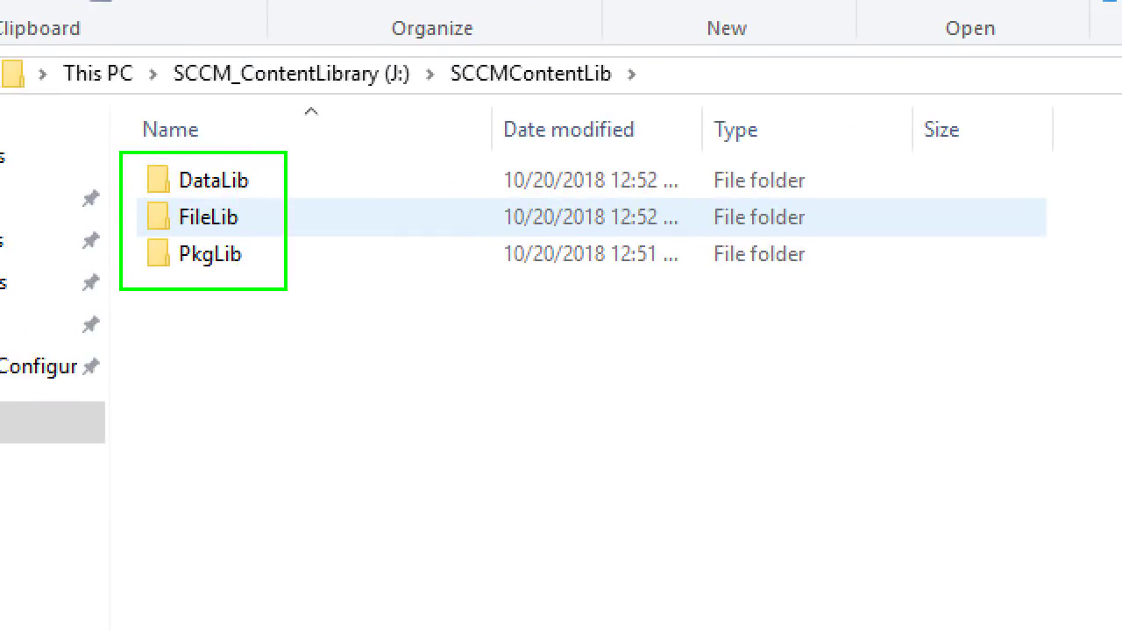
pyautogui.press('Escape')
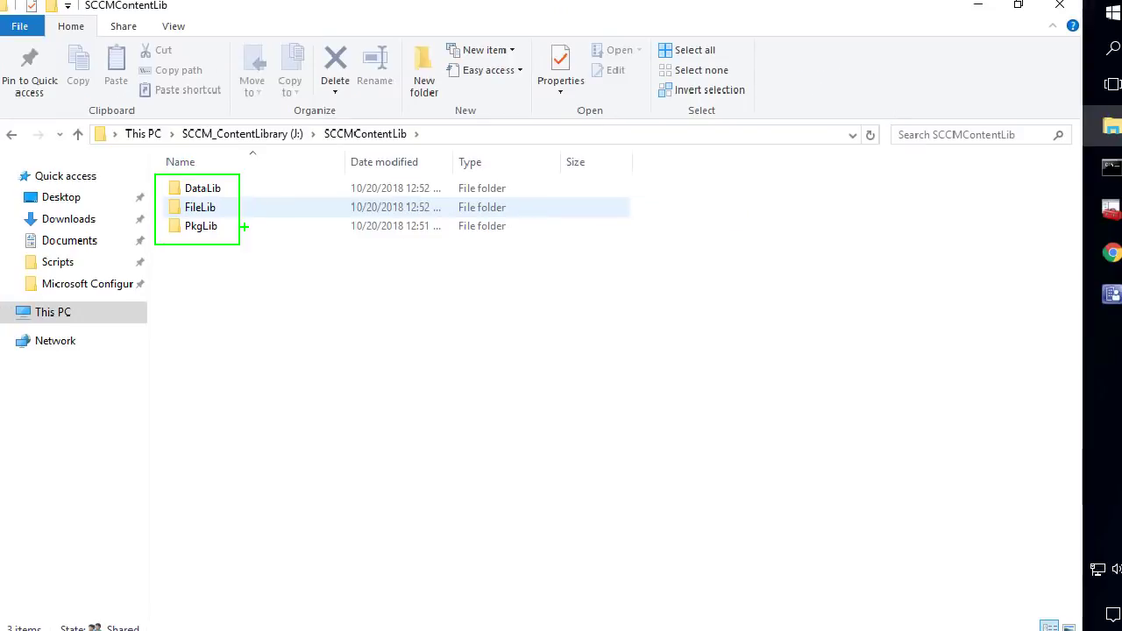
pyautogui.doubleClick(199, 191)
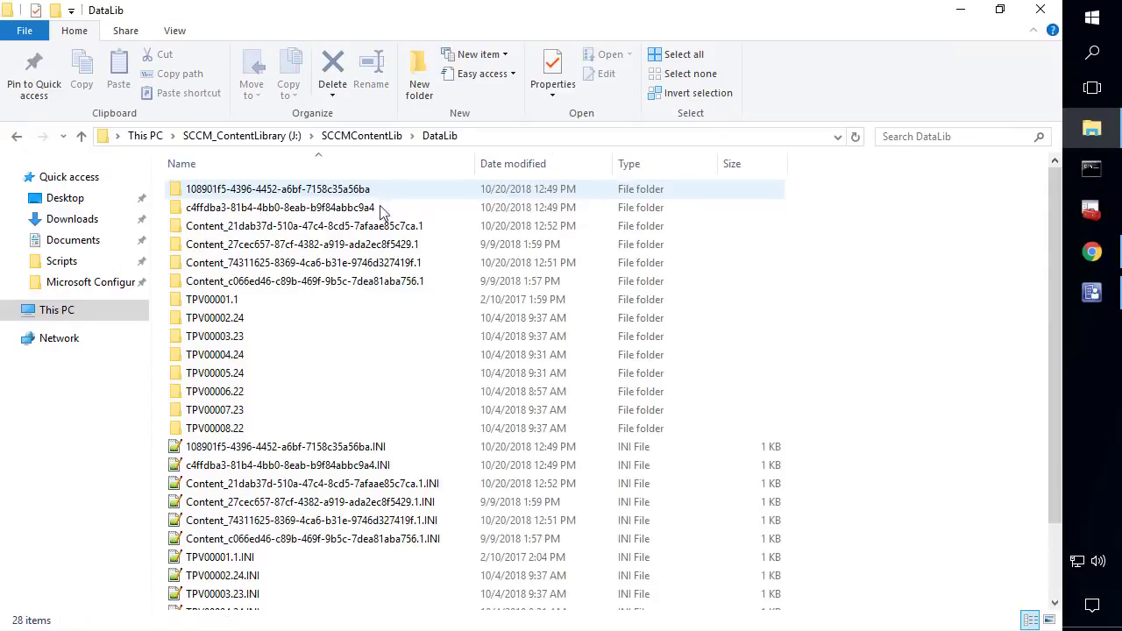
# Step: Open the x86 content folder Content_c066ed46…1 and show options for 7z1805.msi.INI
pyautogui.click(1092, 295)
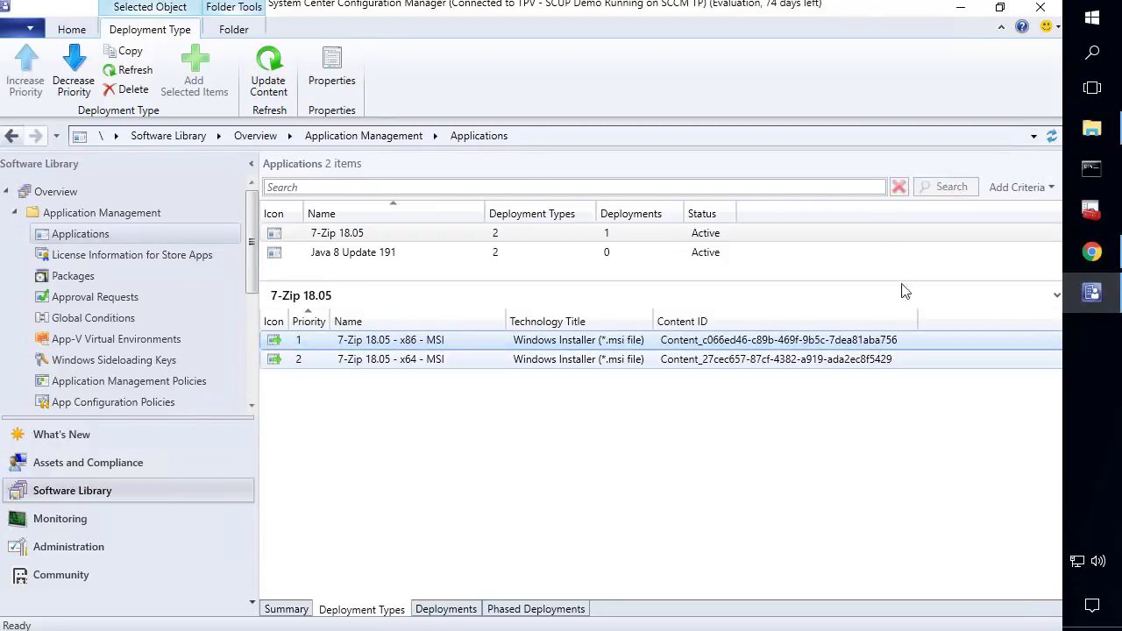
pyautogui.click(962, 12)
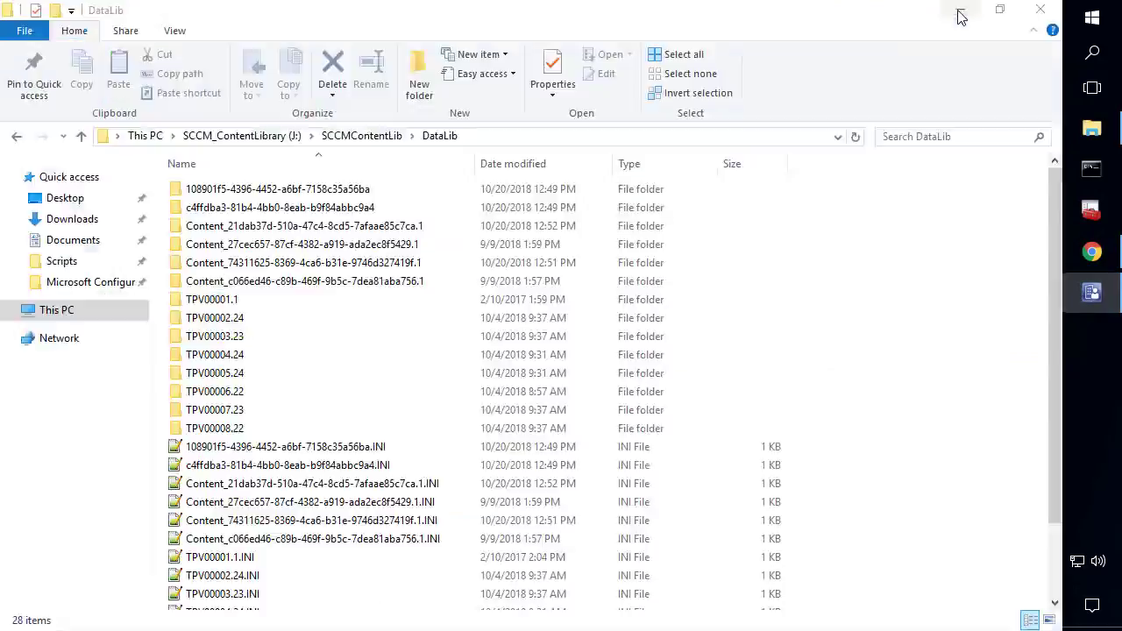
pyautogui.click(423, 285)
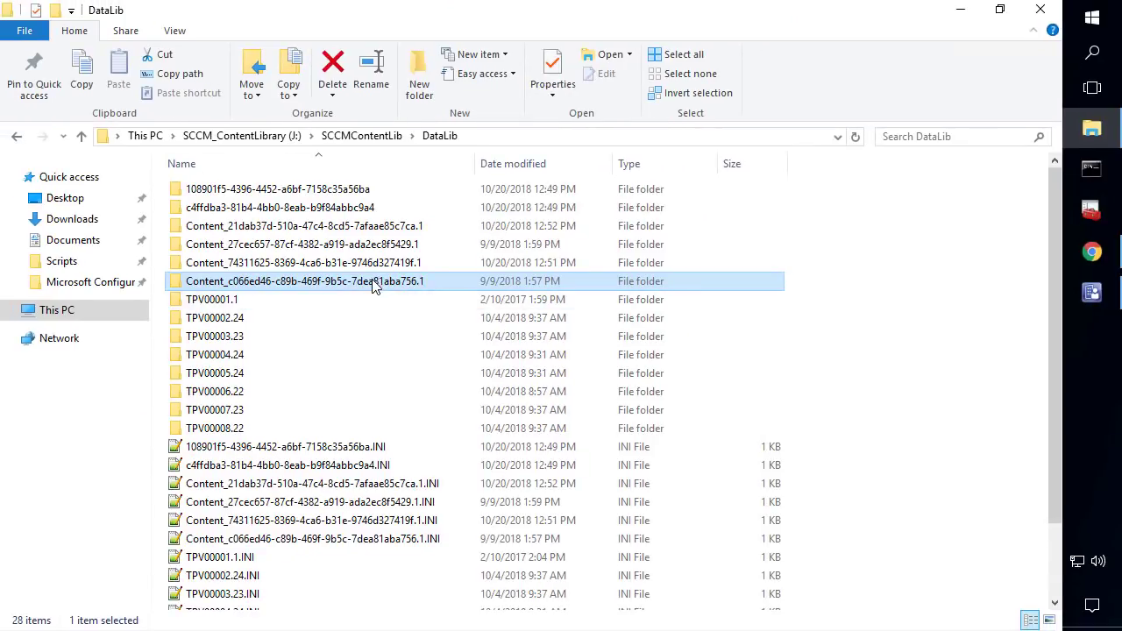
pyautogui.doubleClick(368, 282)
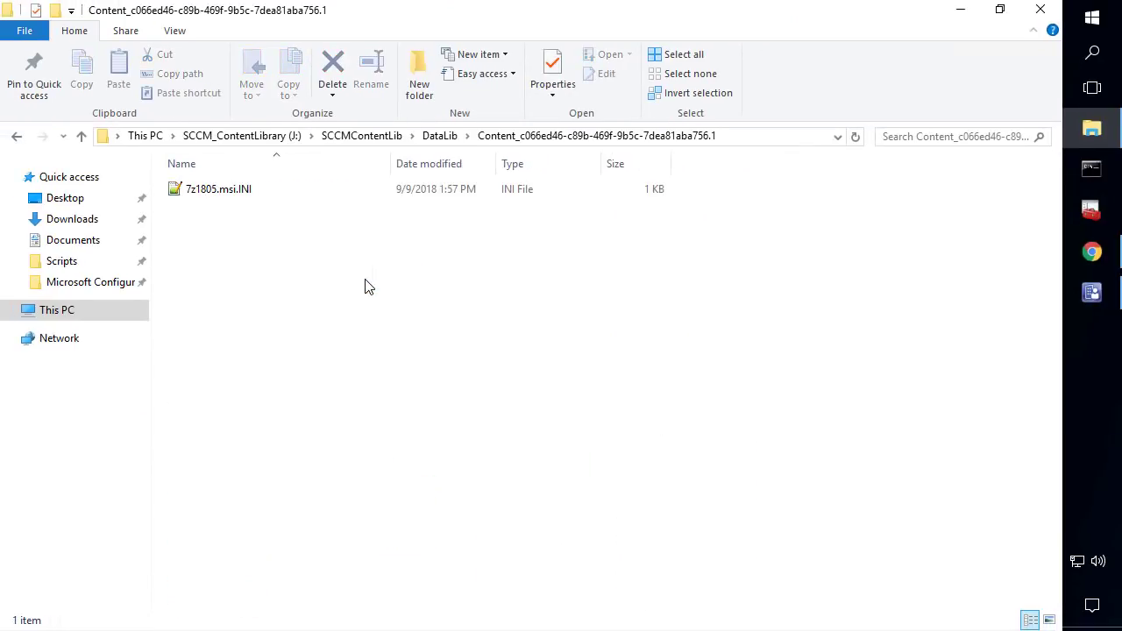
pyautogui.rightClick(218, 191)
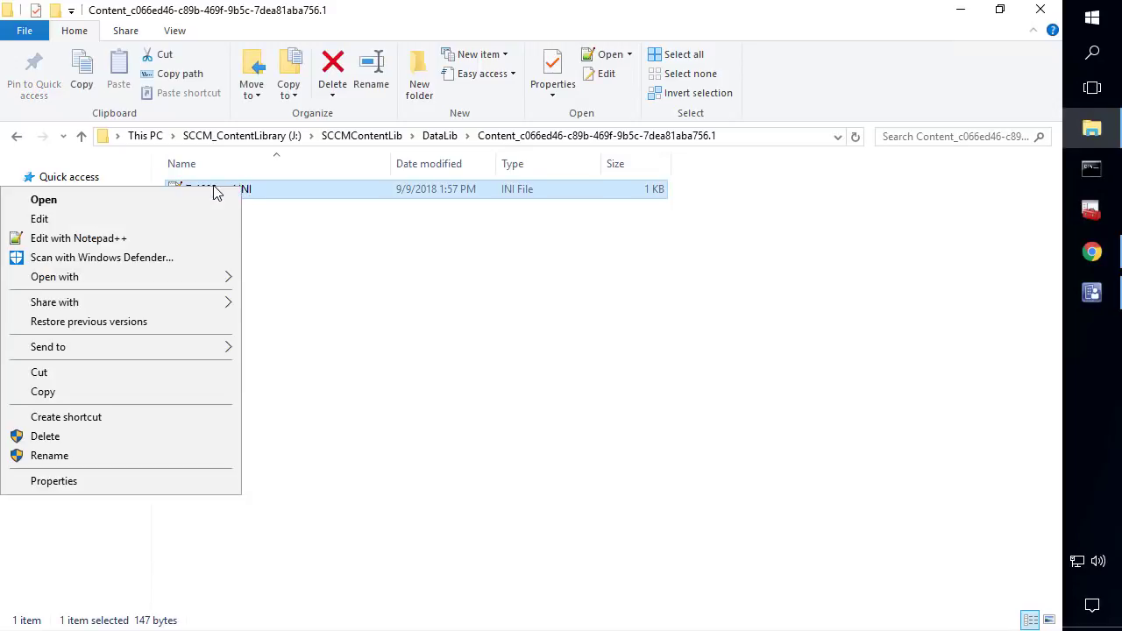
pyautogui.click(154, 240)
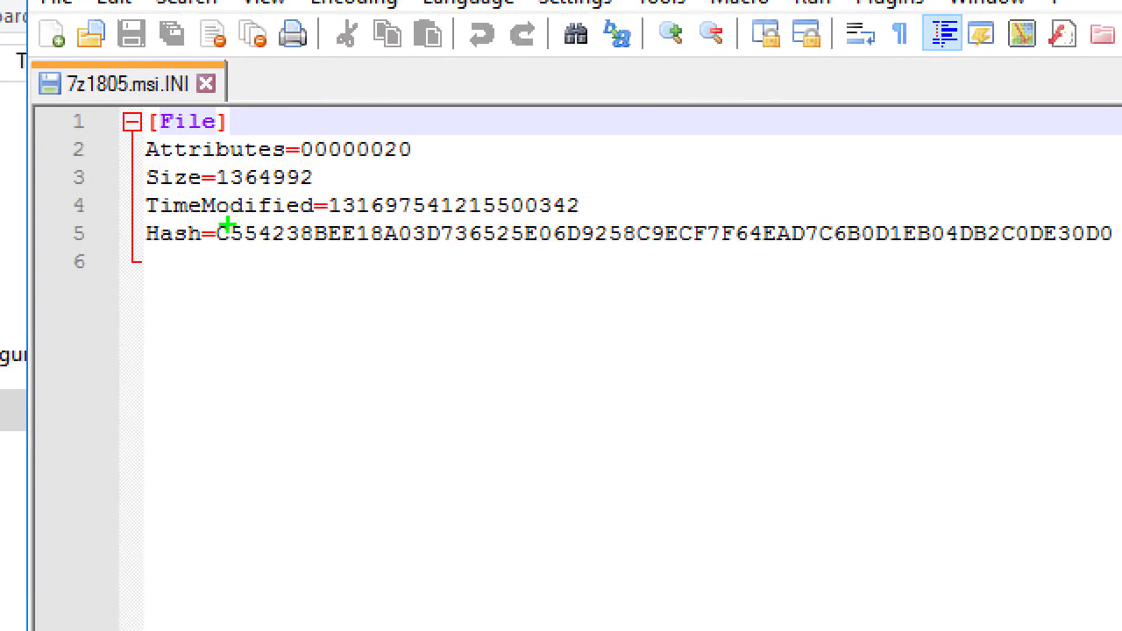
pyautogui.moveTo(203, 210)
pyautogui.mouseDown()
pyautogui.moveTo(270, 270)
pyautogui.moveTo(280, 252)
pyautogui.mouseUp()
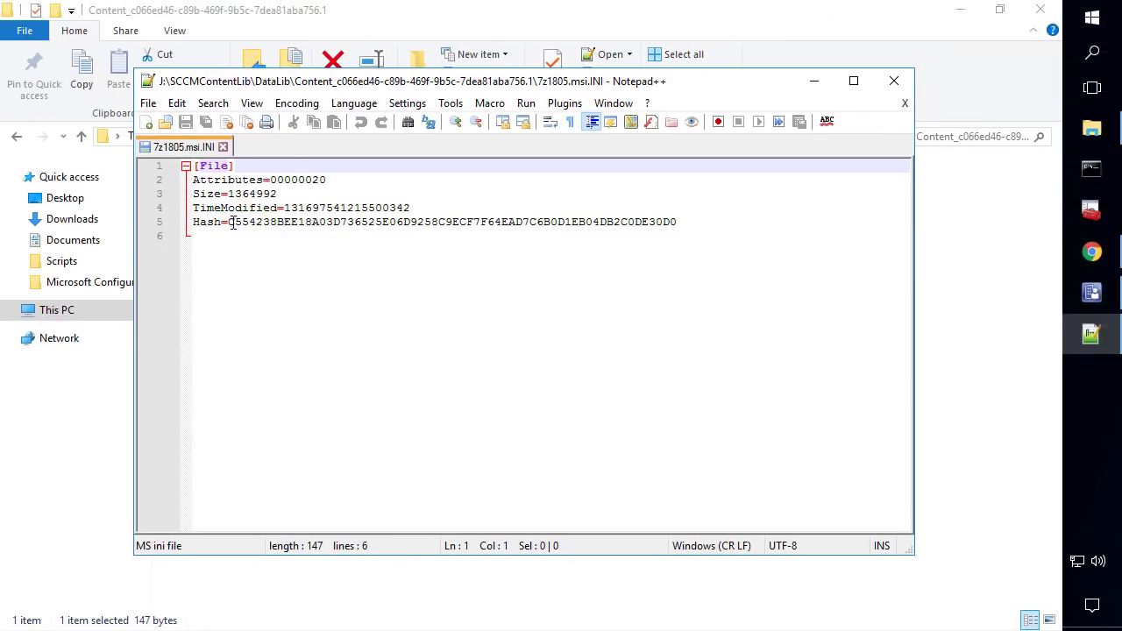
pyautogui.moveTo(231, 222); pyautogui.dragTo(255, 224)
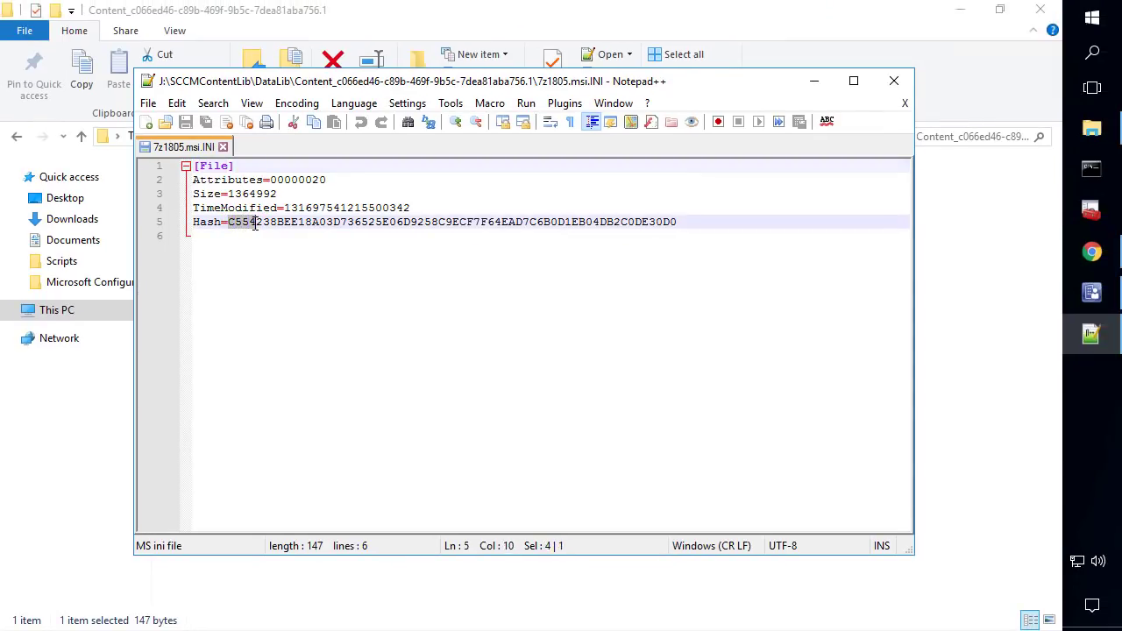
pyautogui.click(896, 80)
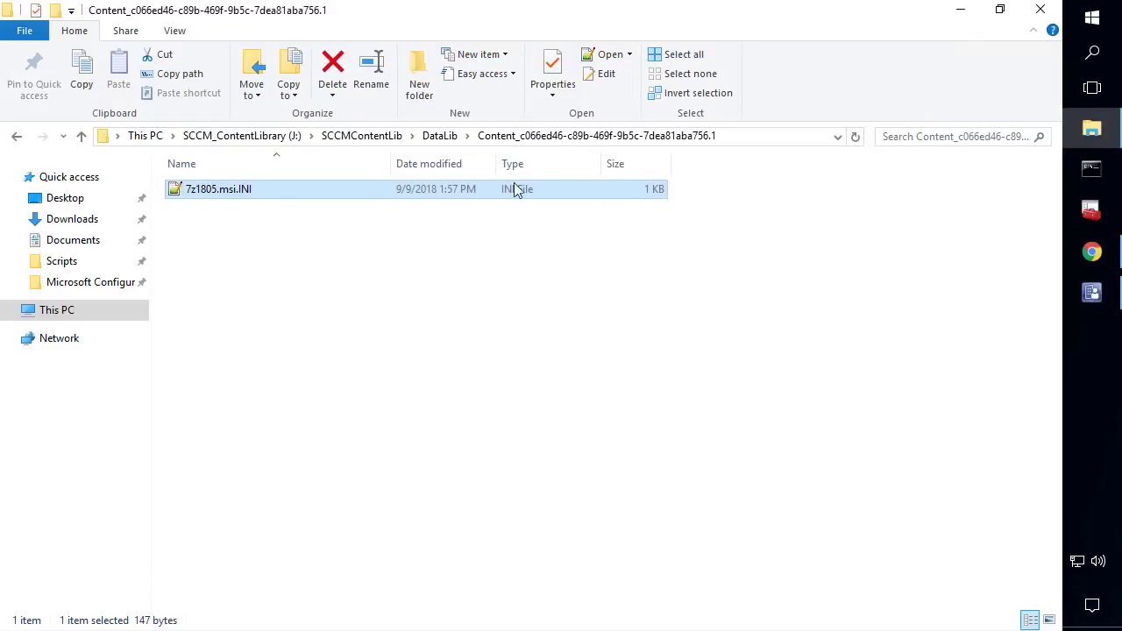
# Step: Go up from DataLib to SCCMContentLib and open the FileLib folder
pyautogui.click(439, 136)
pyautogui.click(391, 136)
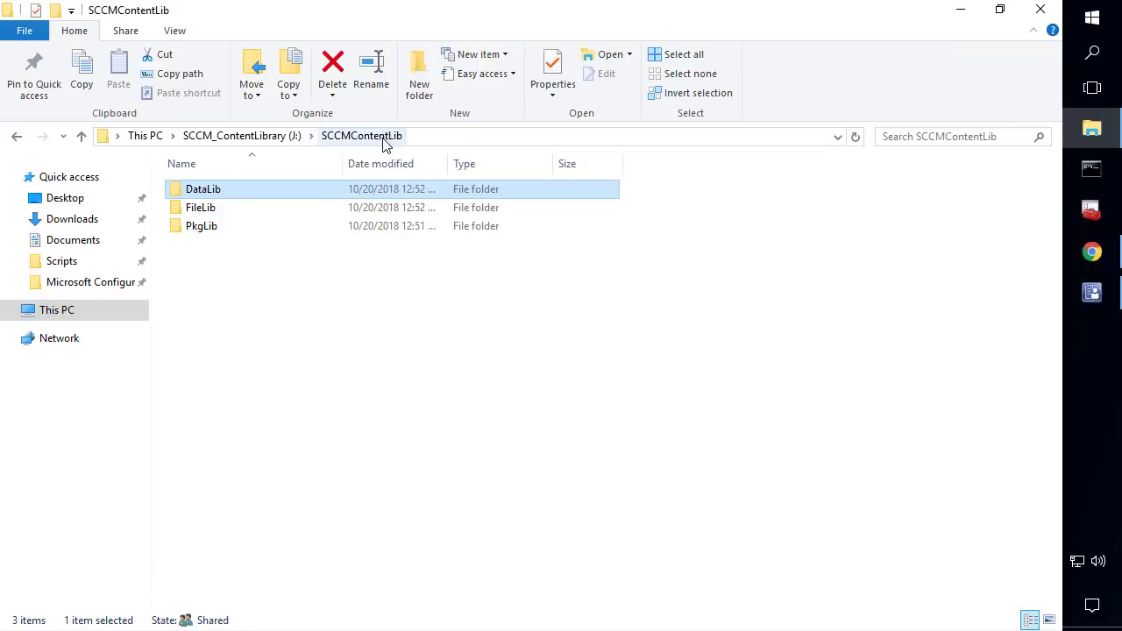
pyautogui.doubleClick(189, 208)
pyautogui.scroll(-1, 252, 197)
pyautogui.scroll(-20, 254, 208)
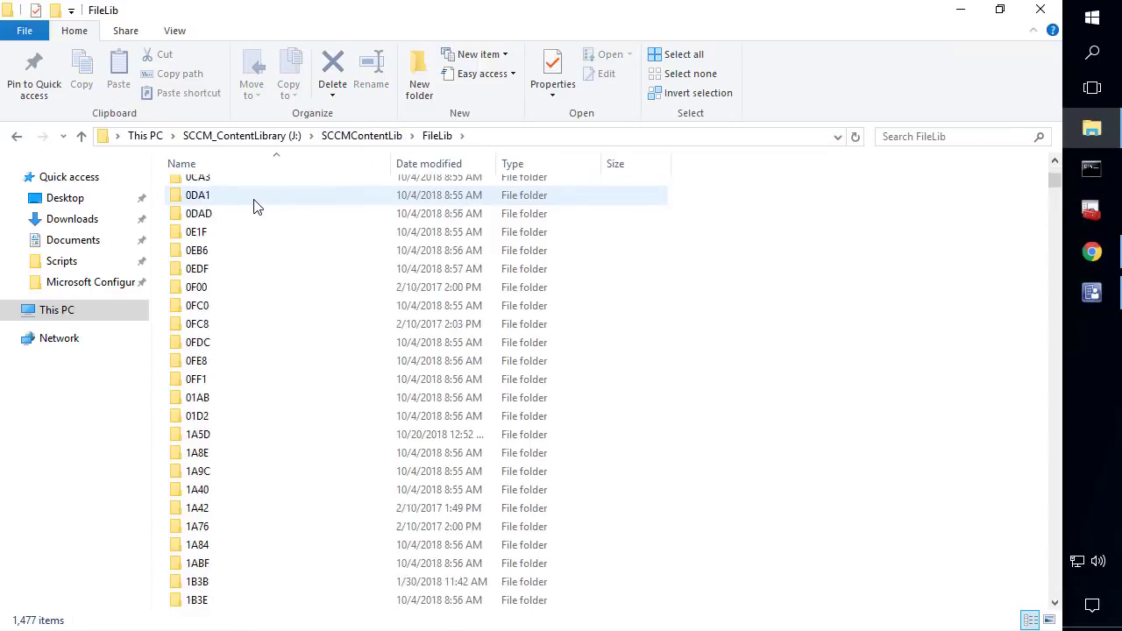
pyautogui.scroll(-18, 294, 219)
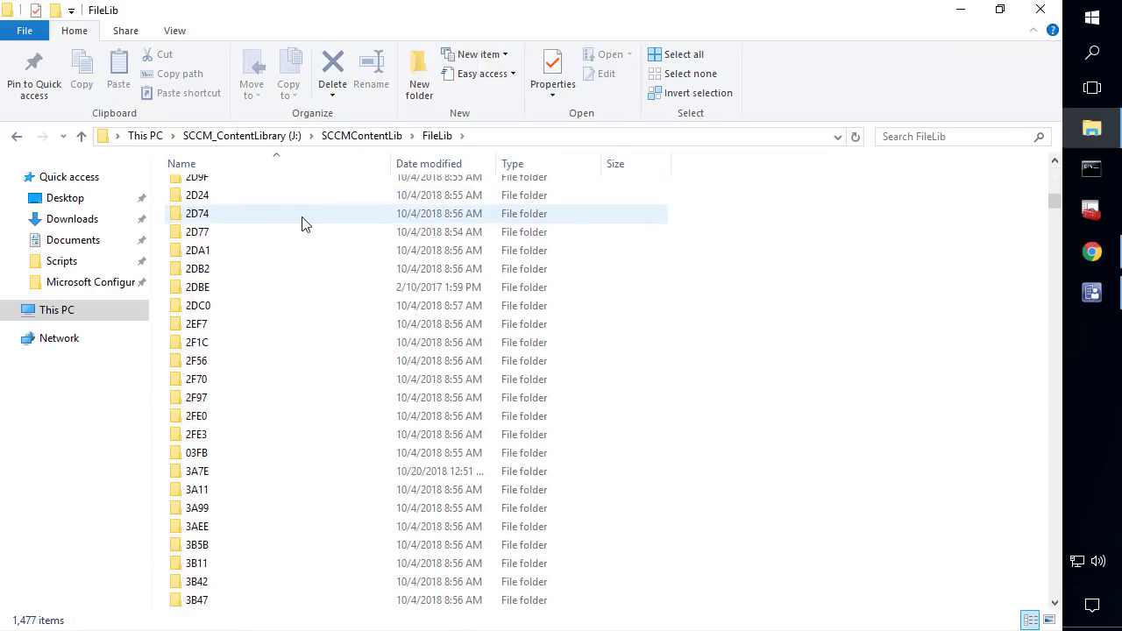
pyautogui.scroll(20, 303, 223)
pyautogui.scroll(20, 324, 219)
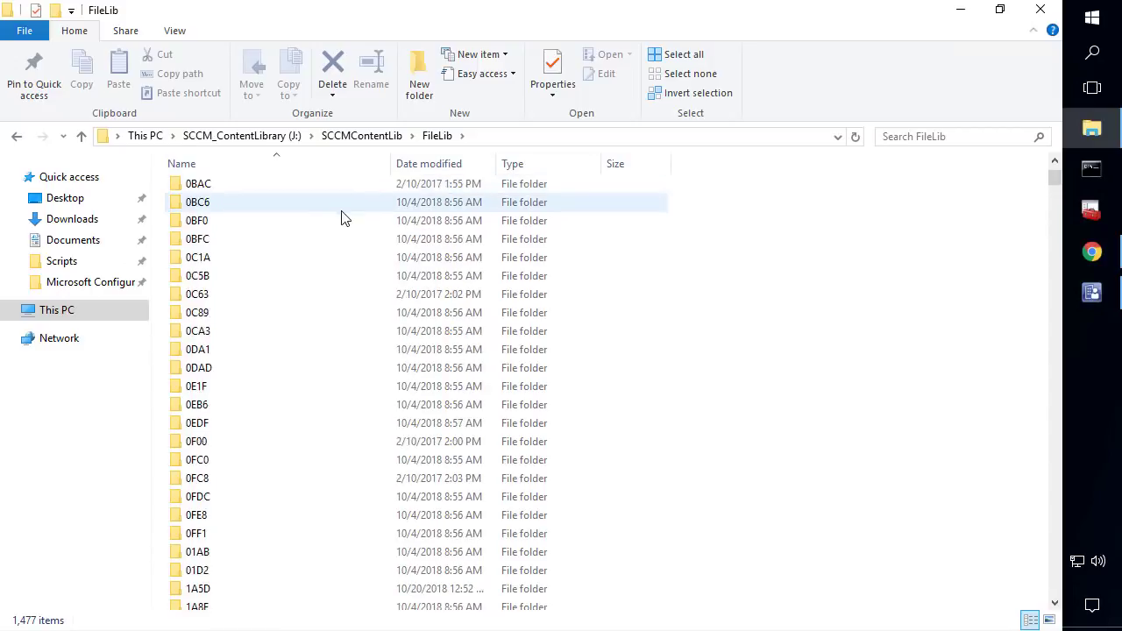
# Step: Go to FileLib\C554, highlight the content file with its .INI and .SIG files, and open the .INI
pyautogui.click(493, 140)
pyautogui.click(491, 137)
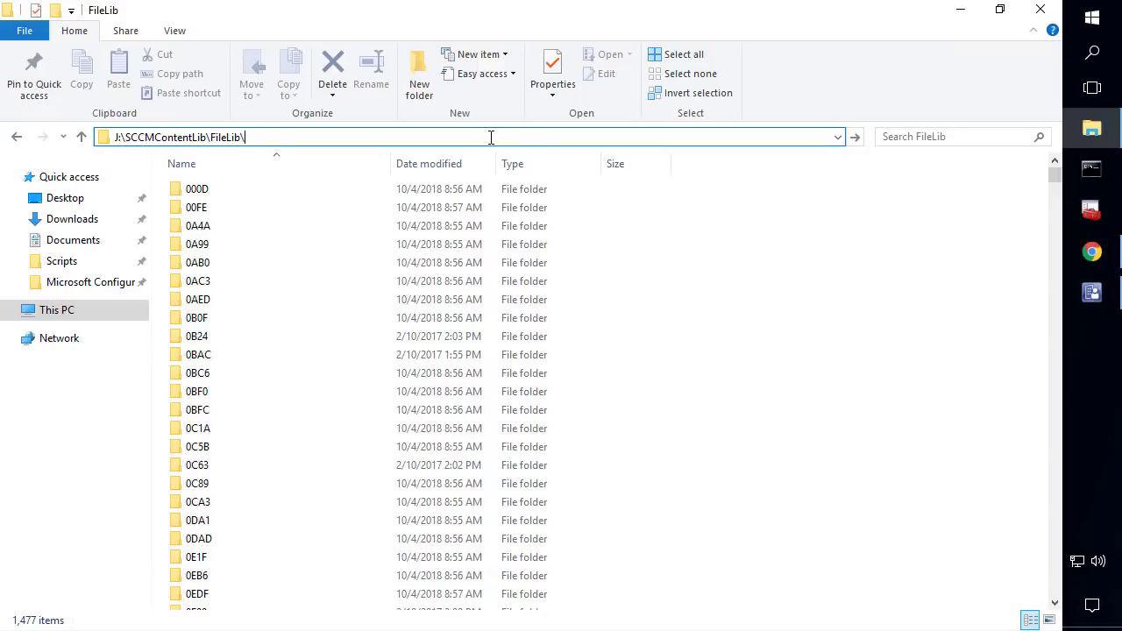
pyautogui.write('\\C554')
pyautogui.press('Return')
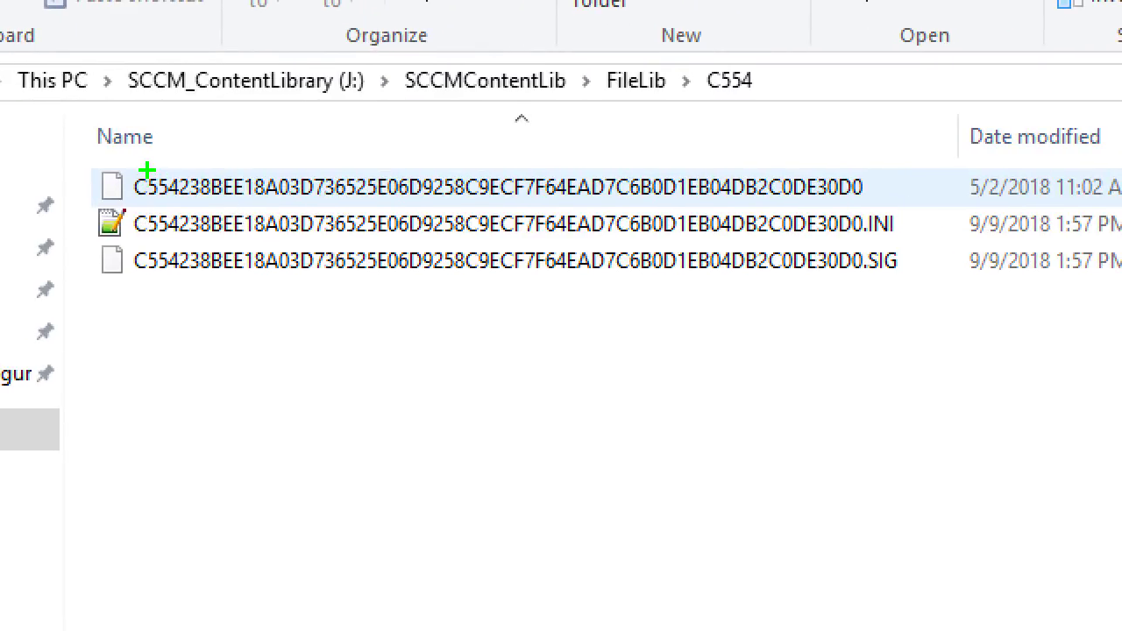
pyautogui.moveTo(75, 156)
pyautogui.mouseDown()
pyautogui.moveTo(669, 304)
pyautogui.moveTo(947, 330)
pyautogui.moveTo(945, 293)
pyautogui.moveTo(971, 292)
pyautogui.mouseUp()
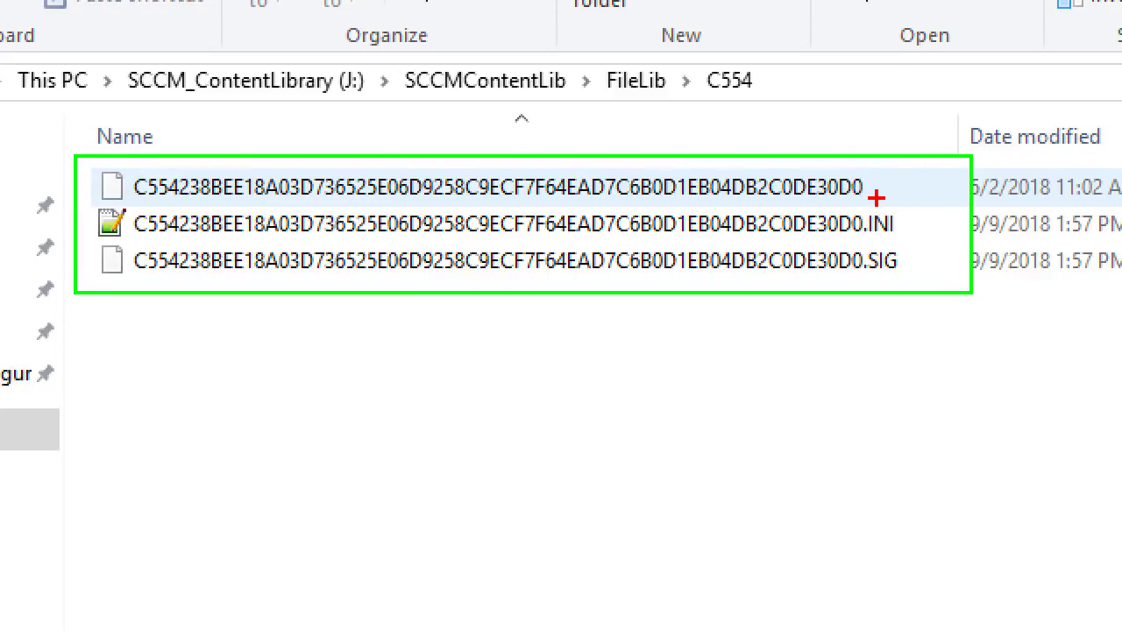
pyautogui.moveTo(883, 204)
pyautogui.mouseDown()
pyautogui.moveTo(516, 170)
pyautogui.moveTo(44, 158)
pyautogui.moveTo(84, 162)
pyautogui.mouseUp()
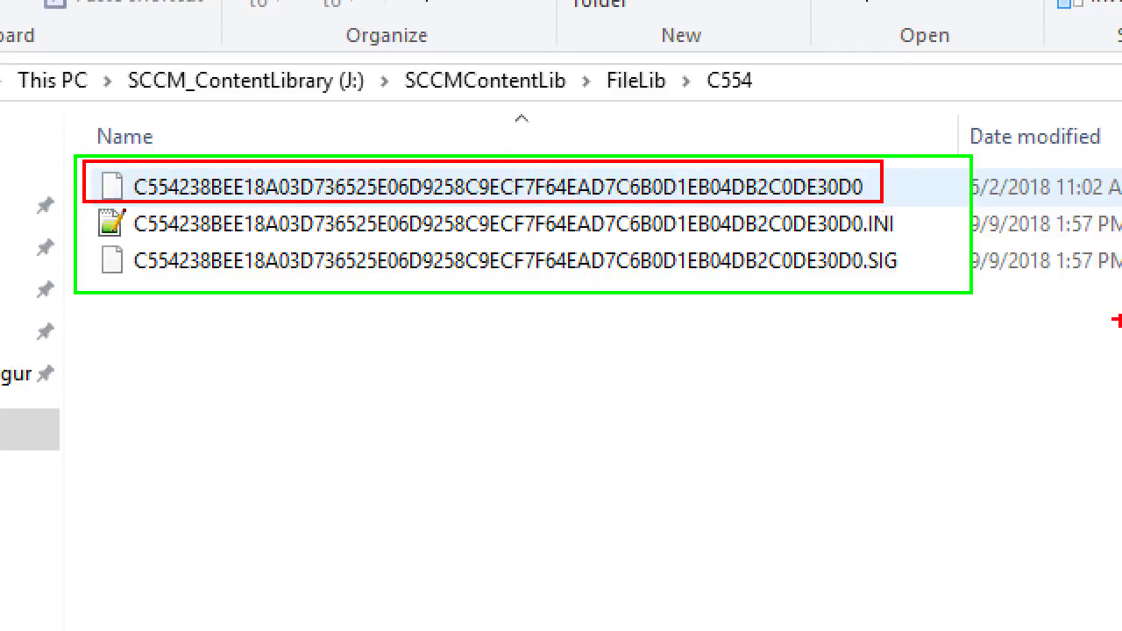
pyautogui.moveTo(916, 245); pyautogui.dragTo(843, 210)
pyautogui.moveTo(926, 280); pyautogui.dragTo(844, 249)
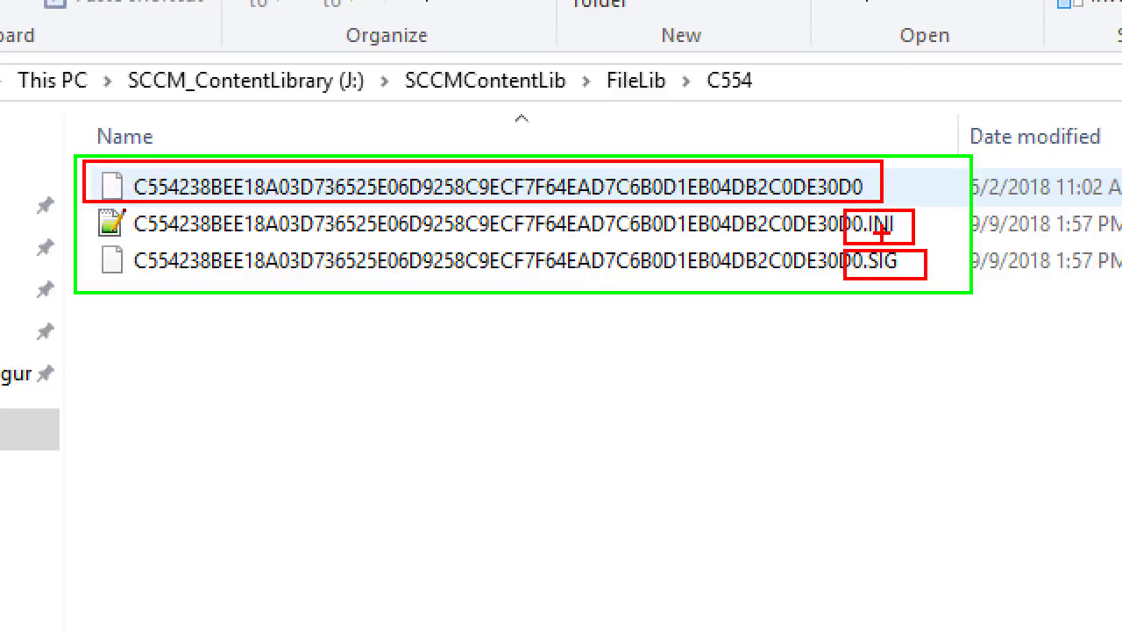
pyautogui.press('Escape')
pyautogui.doubleClick(215, 212)
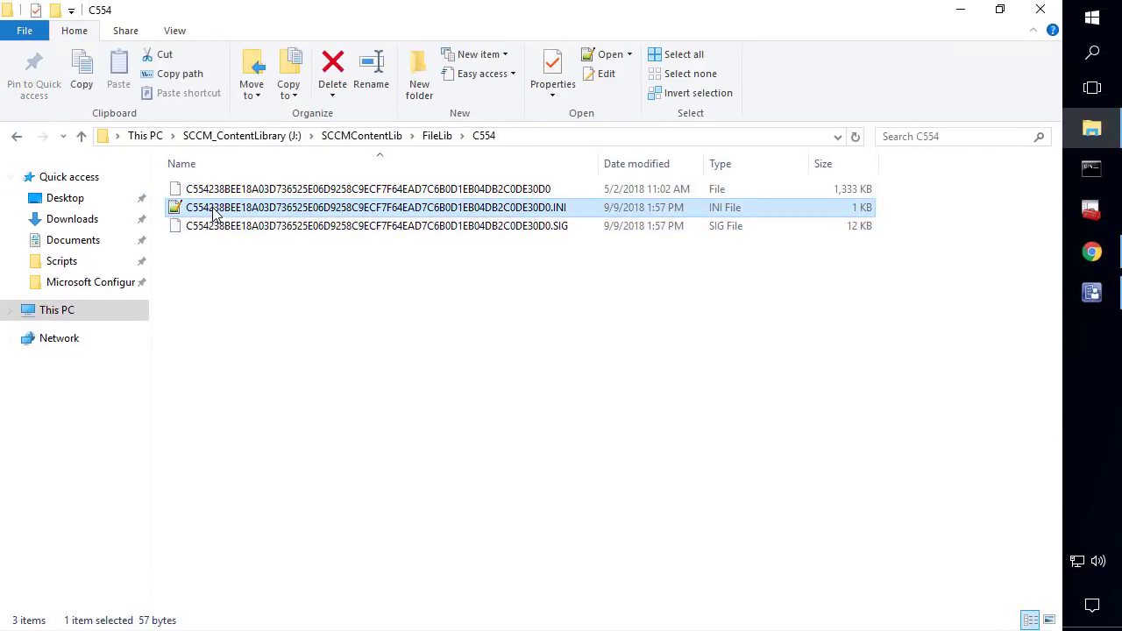
pyautogui.click(537, 179)
pyautogui.moveTo(516, 179); pyautogui.dragTo(195, 179)
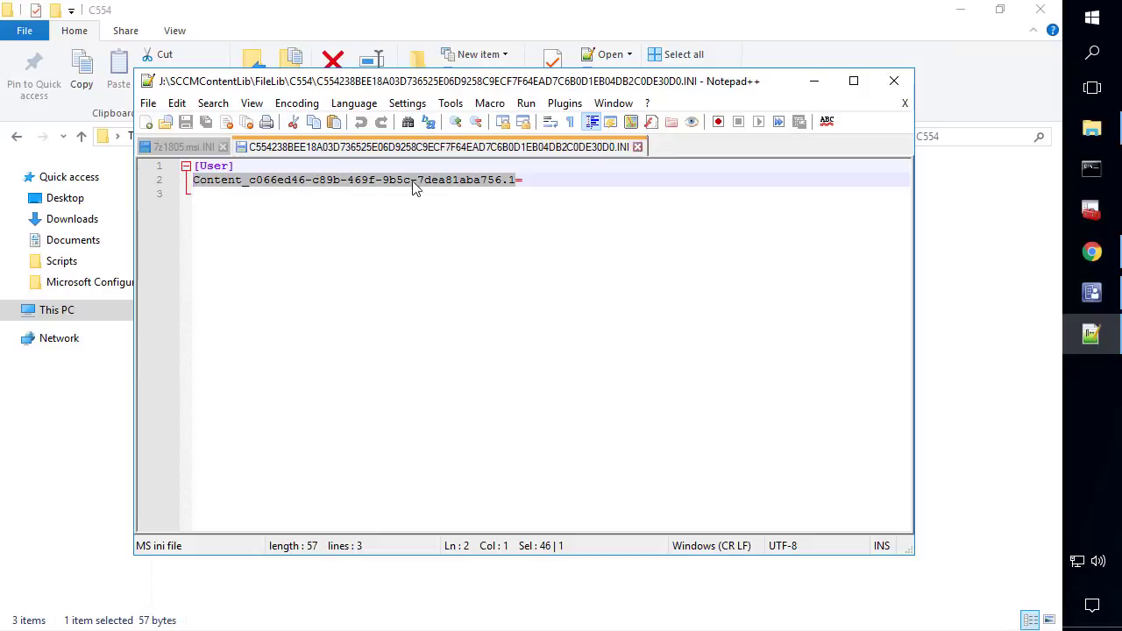
pyautogui.moveTo(482, 180); pyautogui.dragTo(502, 180)
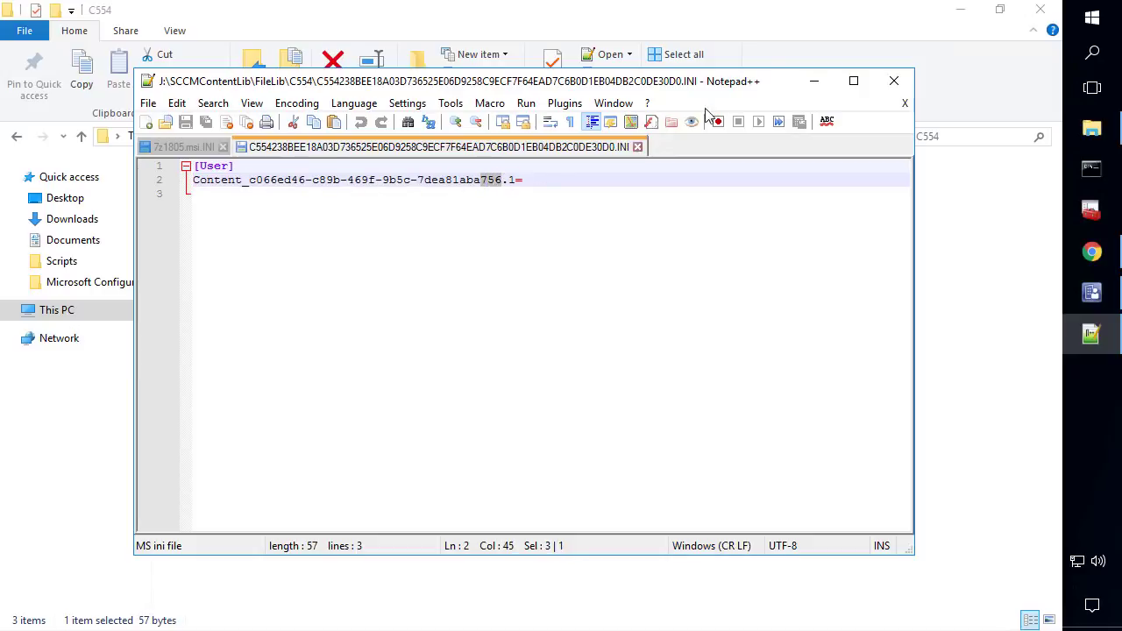
pyautogui.click(893, 80)
pyautogui.click(394, 190)
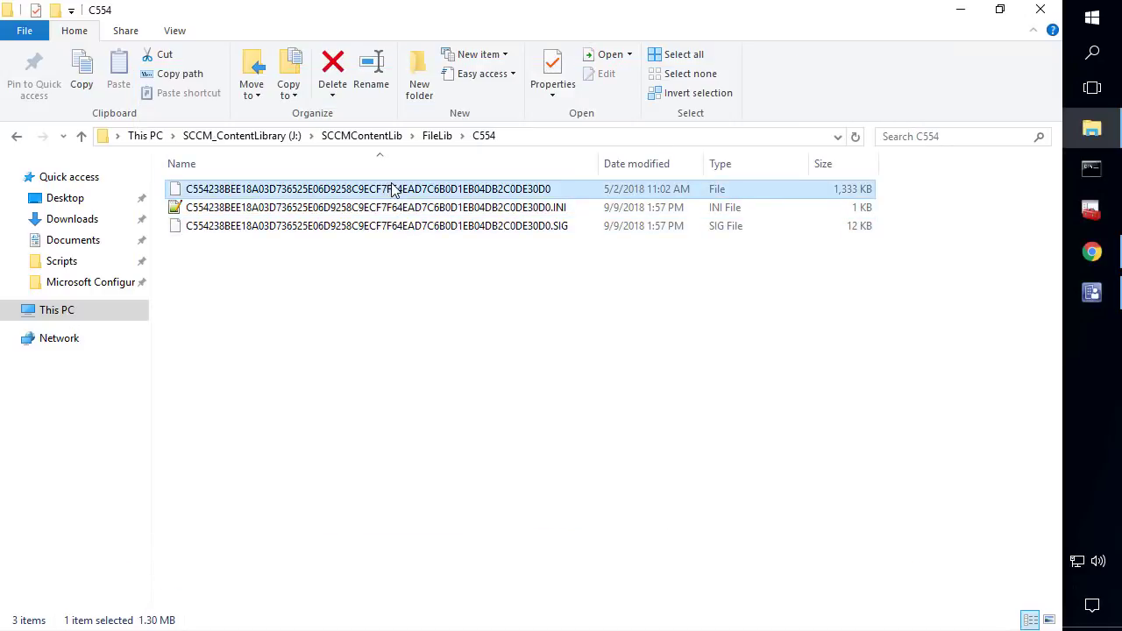
# Step: Copy the extension-less content file to the Desktop, replacing the older copy, and rename it with .msi
pyautogui.hotkey('ctrl', 'c')
pyautogui.click(54, 200)
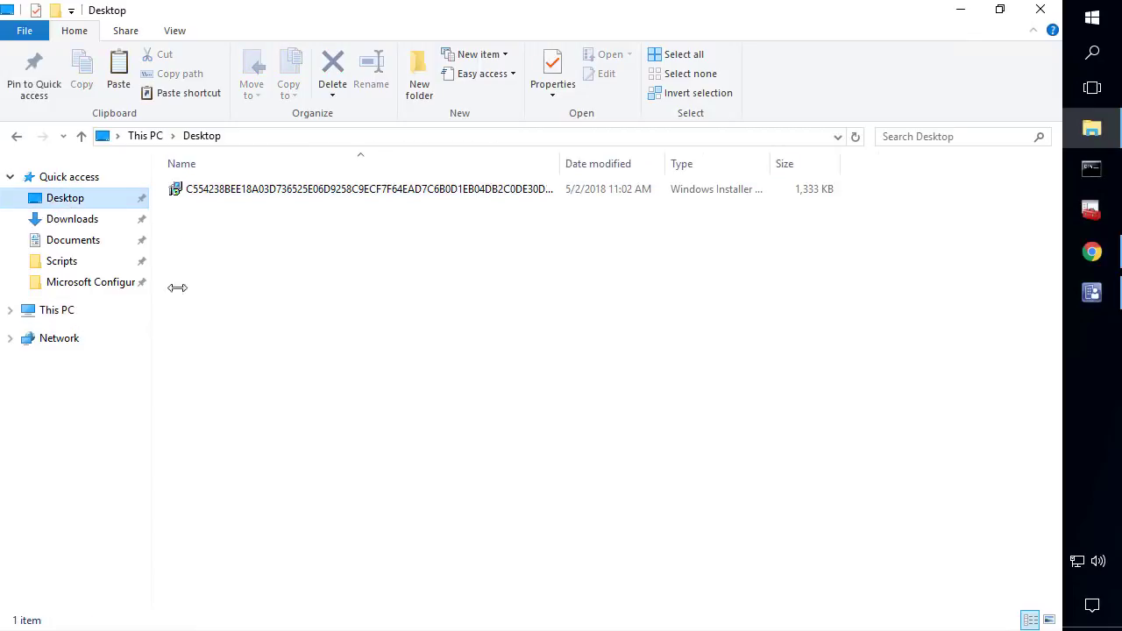
pyautogui.hotkey('ctrl', 'v')
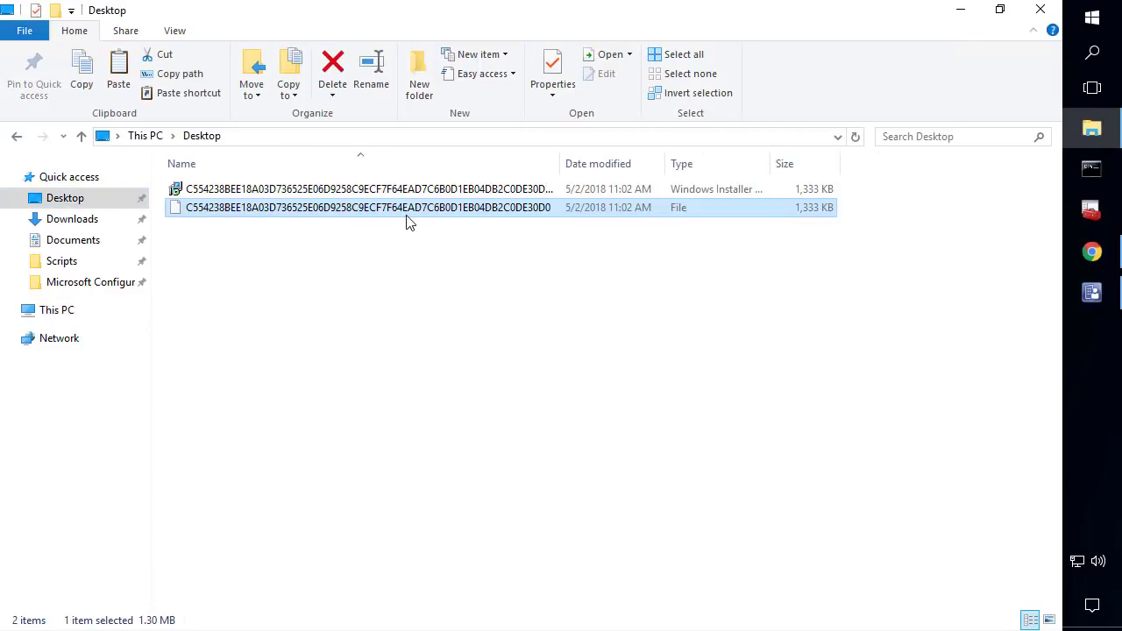
pyautogui.click(536, 189)
pyautogui.press('Delete')
pyautogui.moveTo(564, 163); pyautogui.dragTo(618, 163)
pyautogui.click(566, 192)
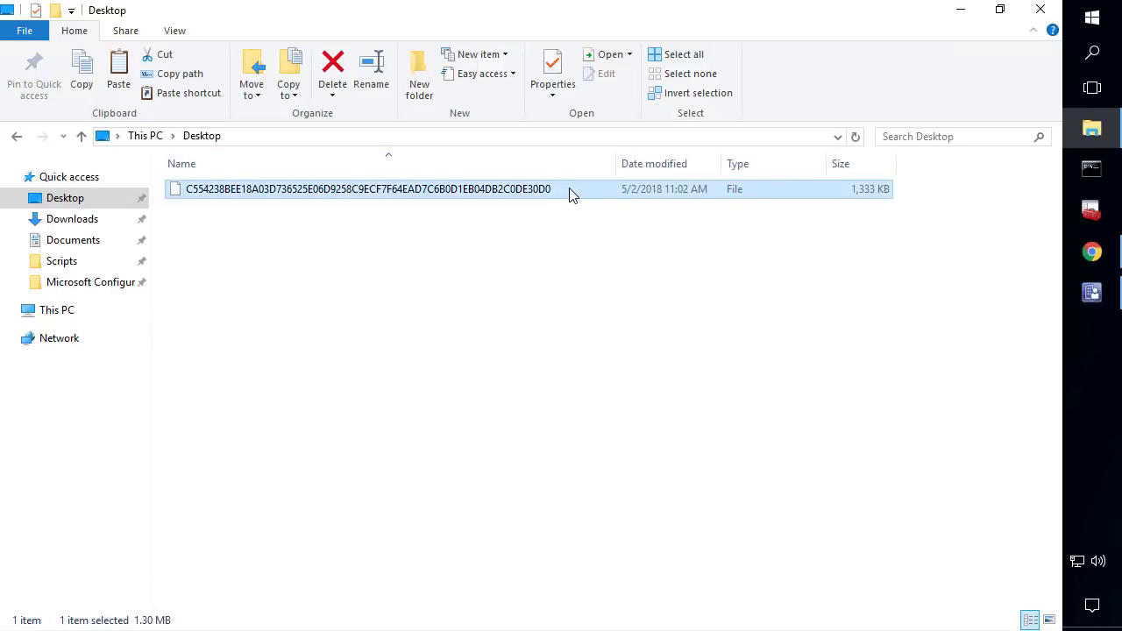
pyautogui.click(558, 188)
pyautogui.click(565, 182)
pyautogui.write('.msi')
pyautogui.press('Return')
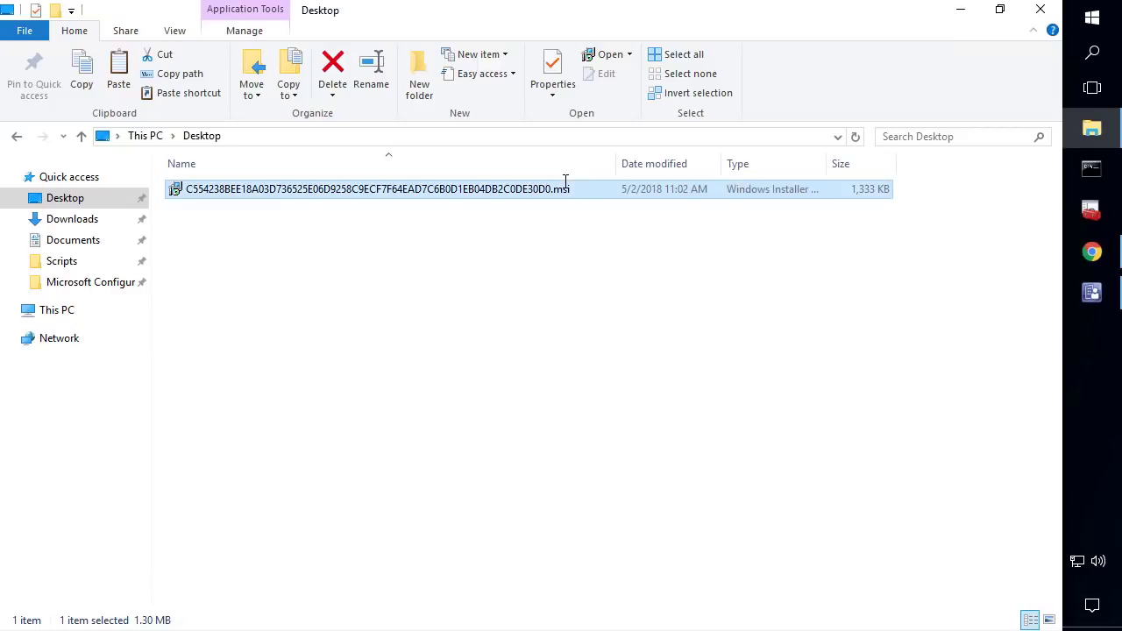
# Step: Run the .msi to confirm it launches 7-Zip 18.05 Setup, cancel, and return to SCCMContentLib
pyautogui.doubleClick(565, 181)
pyautogui.click(578, 346)
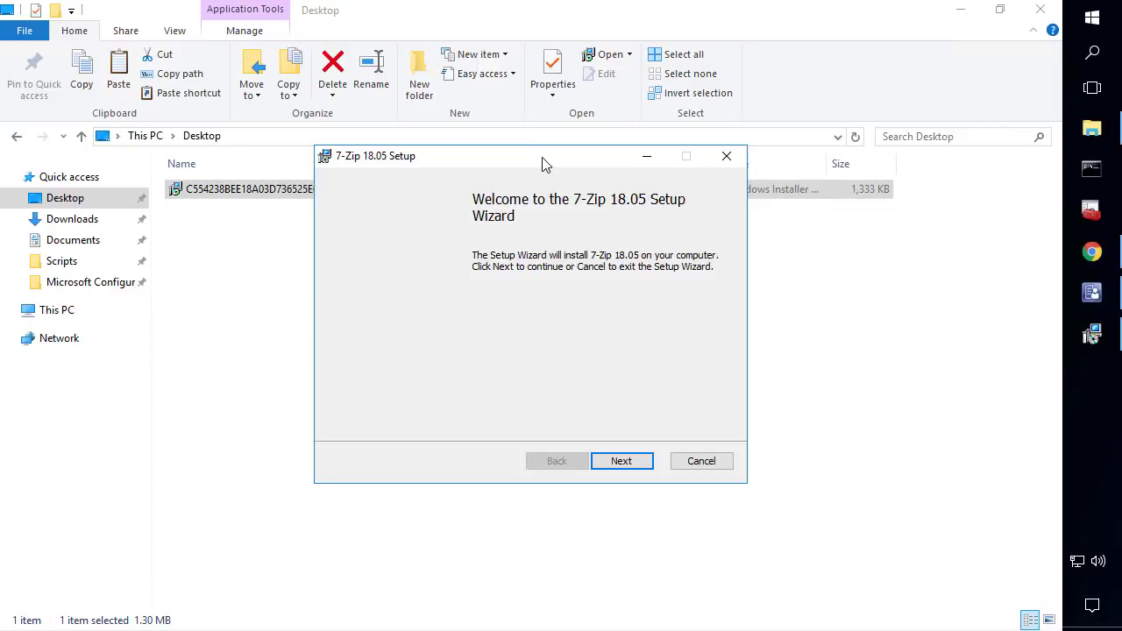
pyautogui.moveTo(544, 158); pyautogui.dragTo(480, 208)
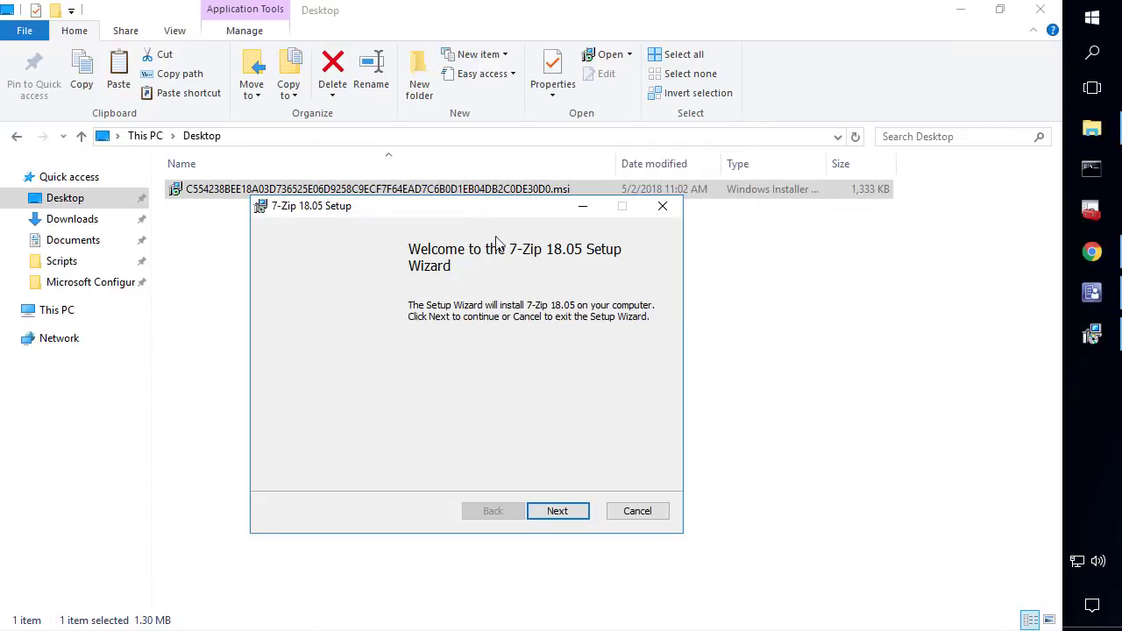
pyautogui.click(647, 514)
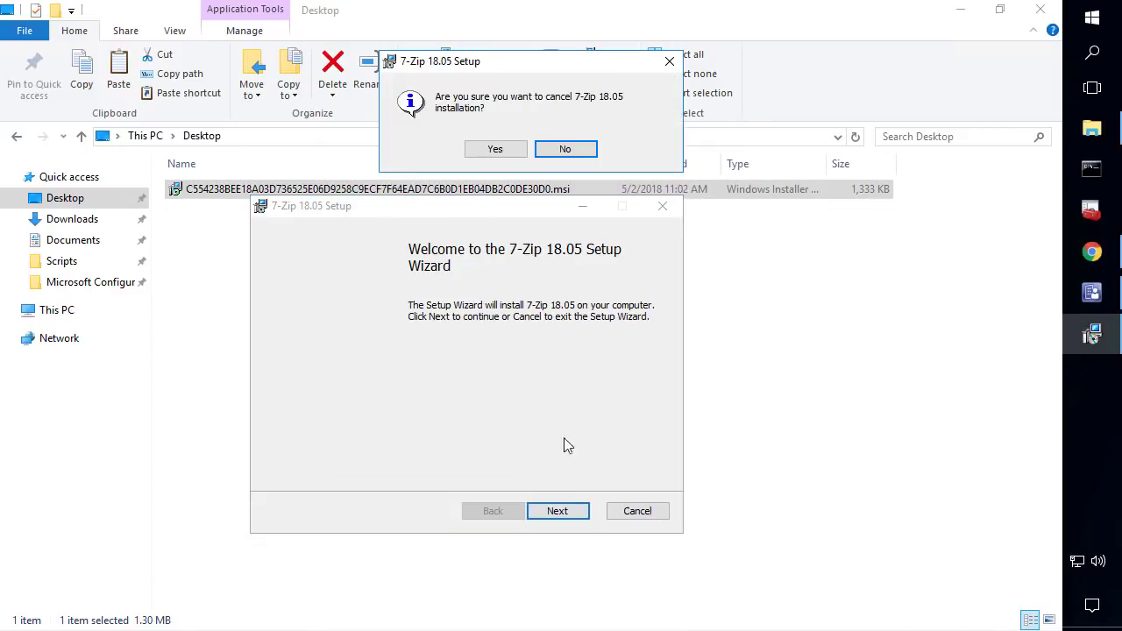
pyautogui.click(496, 150)
pyautogui.click(635, 465)
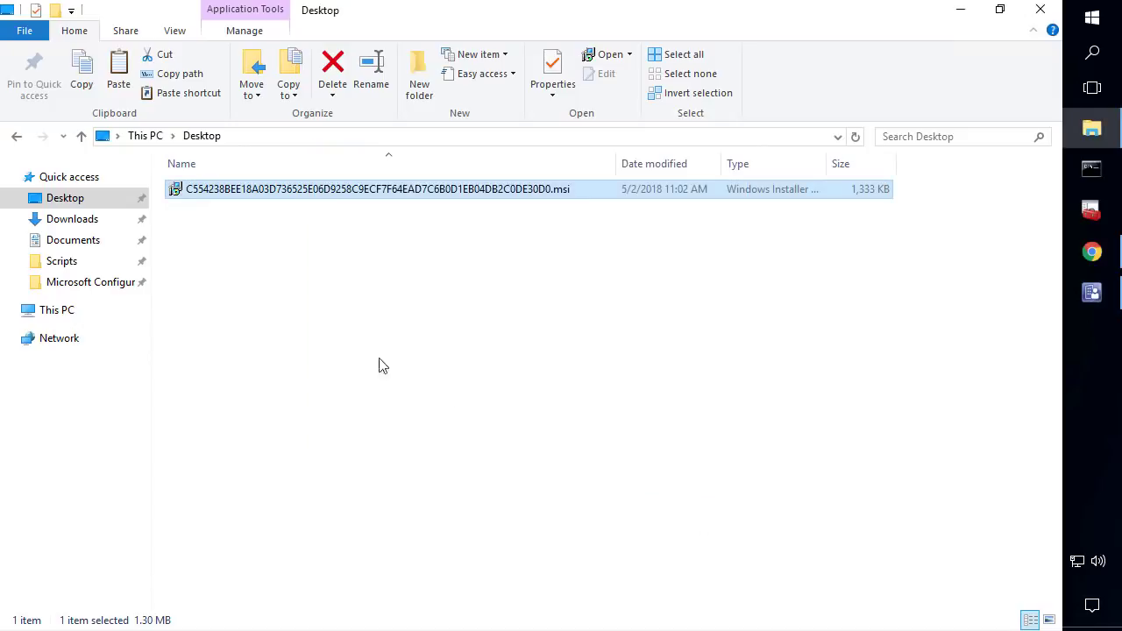
pyautogui.click(16, 138)
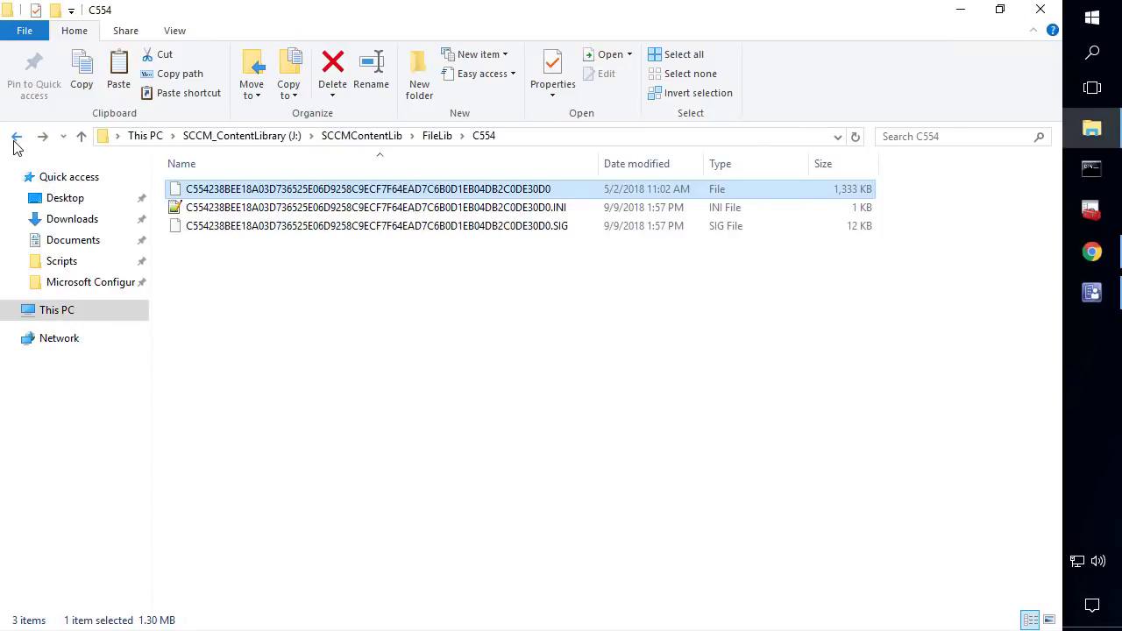
pyautogui.click(16, 137)
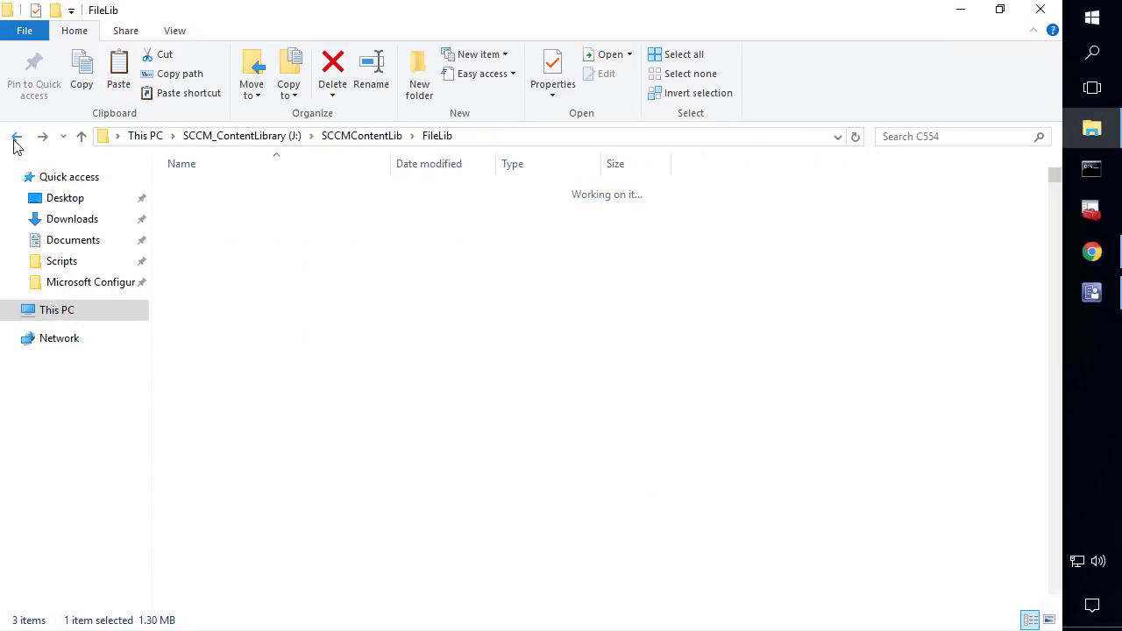
pyautogui.click(382, 141)
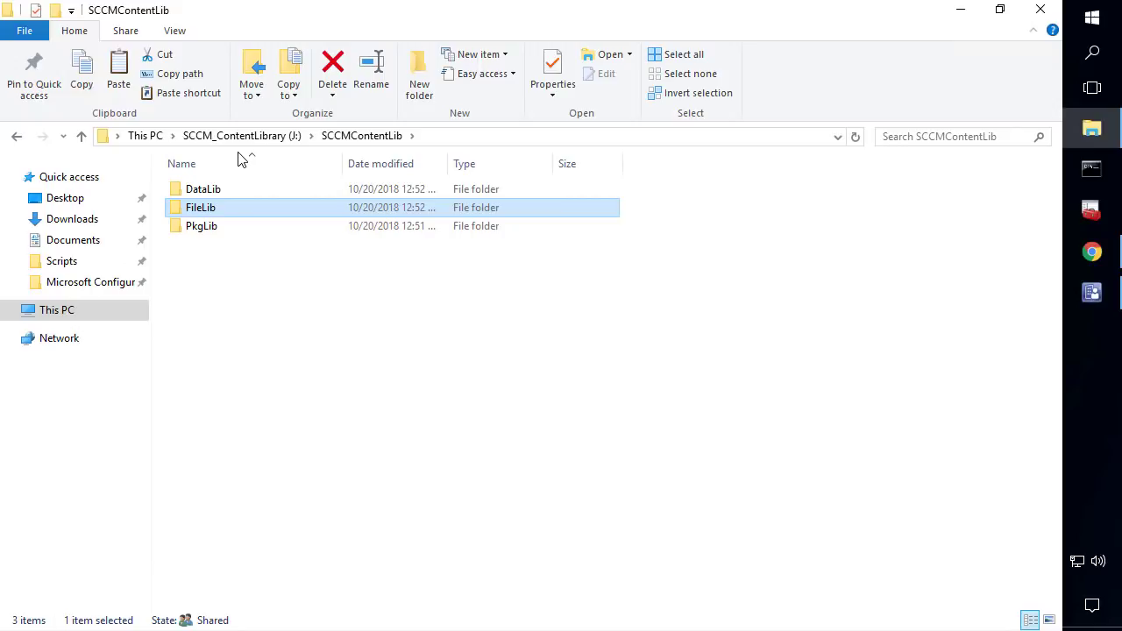
# Step: Read the docs' Troubleshooting tips on distmgr.log, PkgXferMgr.log and smsdpprov.log, then return to the console
pyautogui.click(1101, 252)
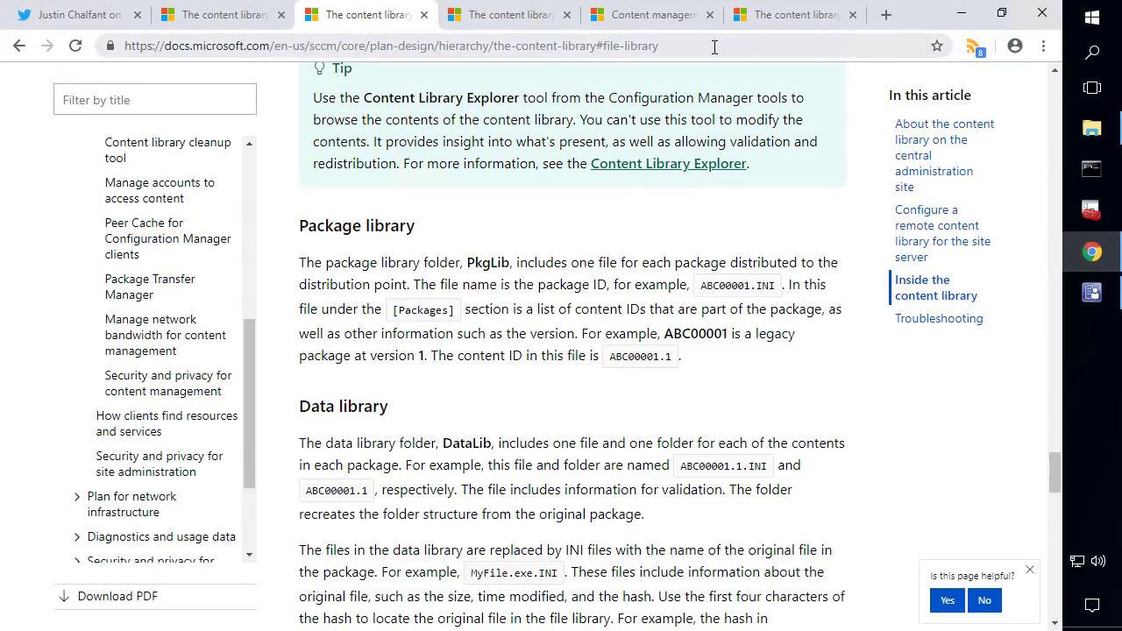
pyautogui.click(768, 16)
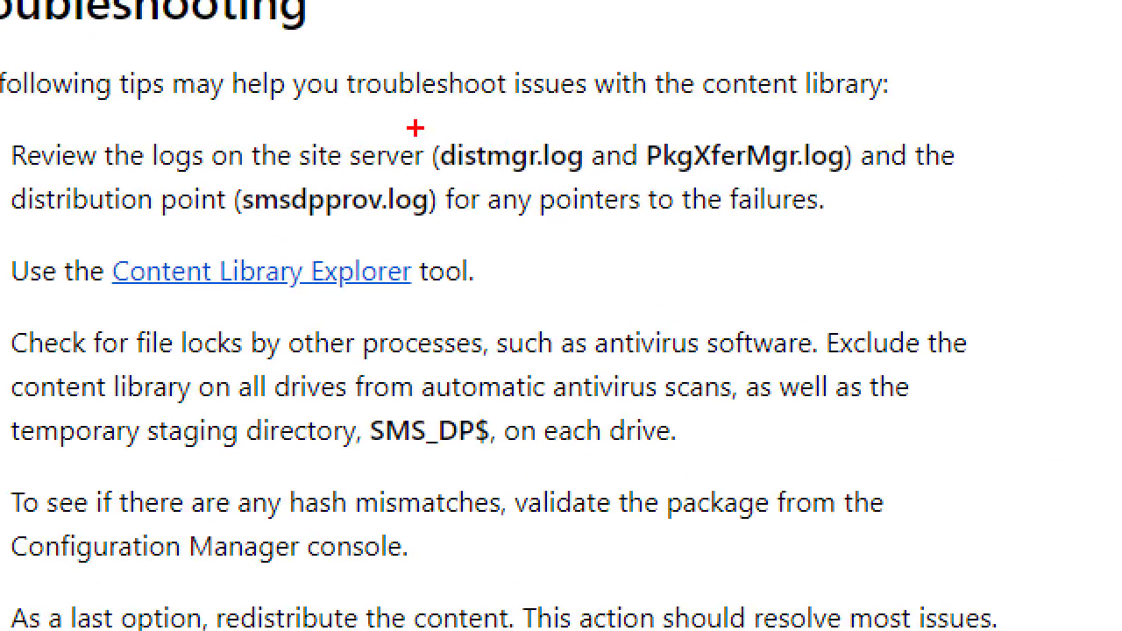
pyautogui.moveTo(423, 131)
pyautogui.mouseDown()
pyautogui.moveTo(451, 145)
pyautogui.moveTo(871, 180)
pyautogui.mouseUp()
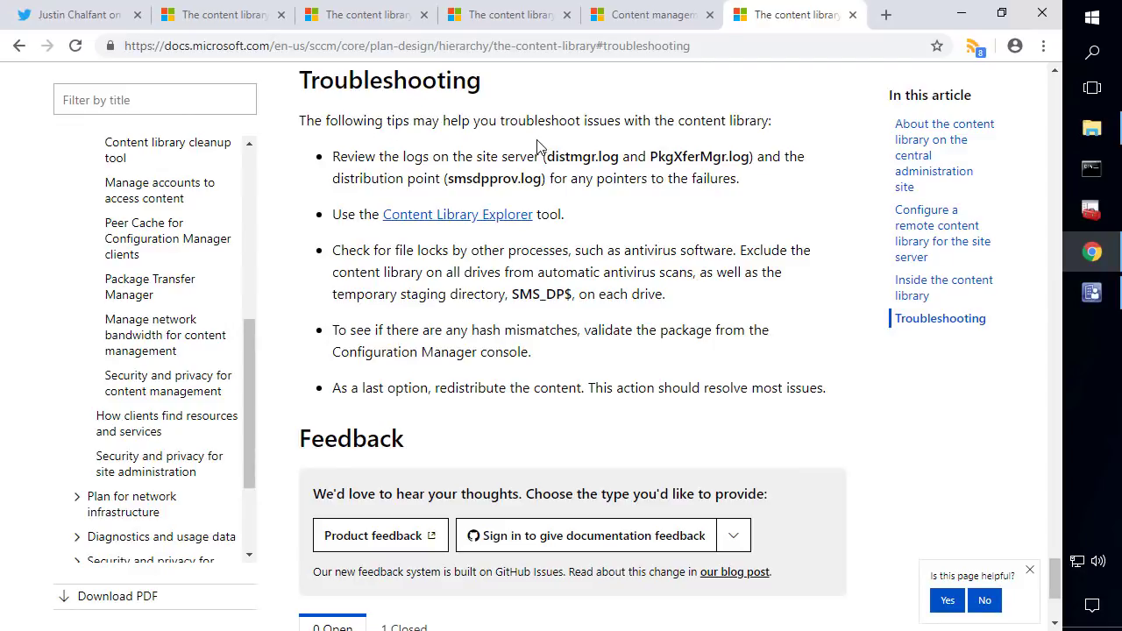
pyautogui.click(1092, 292)
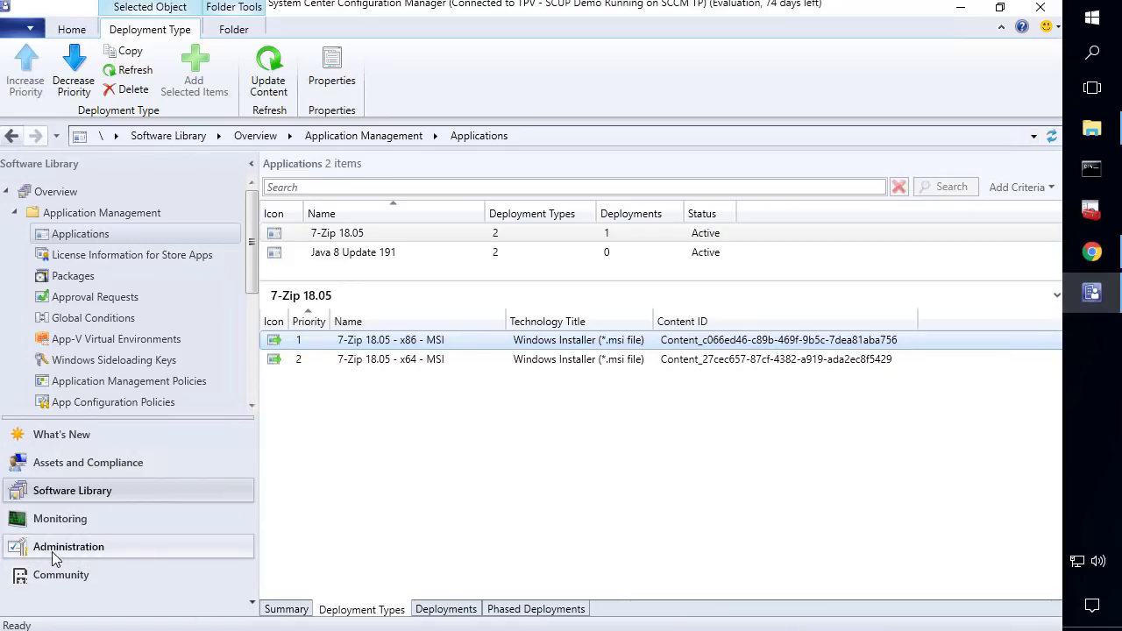
pyautogui.click(41, 547)
pyautogui.click(84, 316)
pyautogui.click(375, 233)
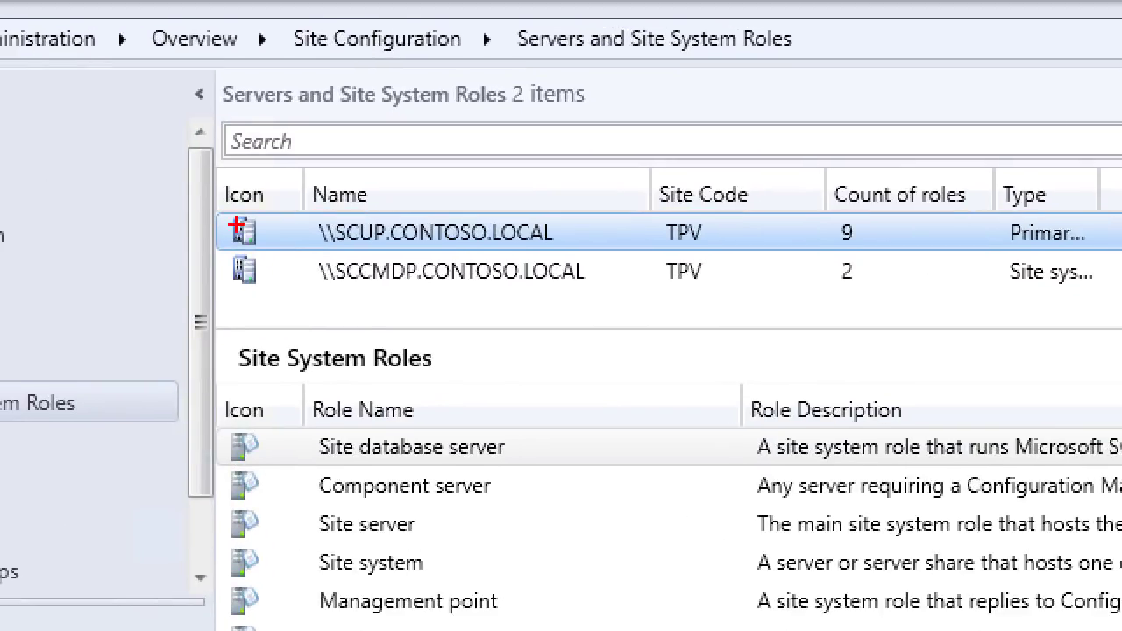
pyautogui.moveTo(215, 208); pyautogui.dragTo(406, 252)
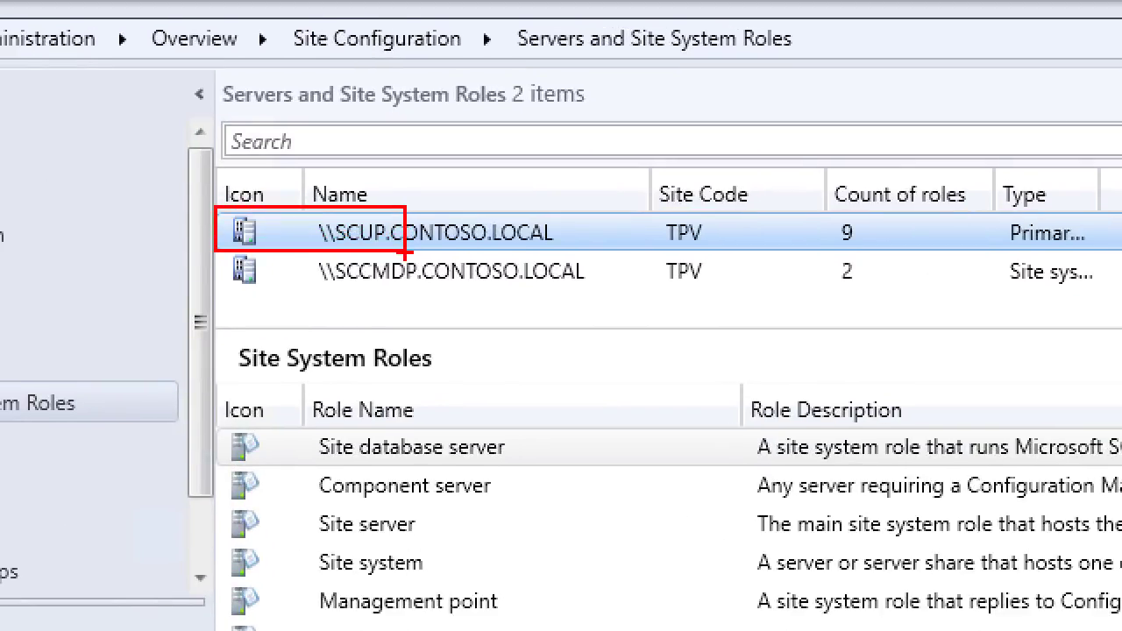
pyautogui.moveTo(435, 301)
pyautogui.mouseDown()
pyautogui.moveTo(185, 252)
pyautogui.moveTo(202, 253)
pyautogui.mouseUp()
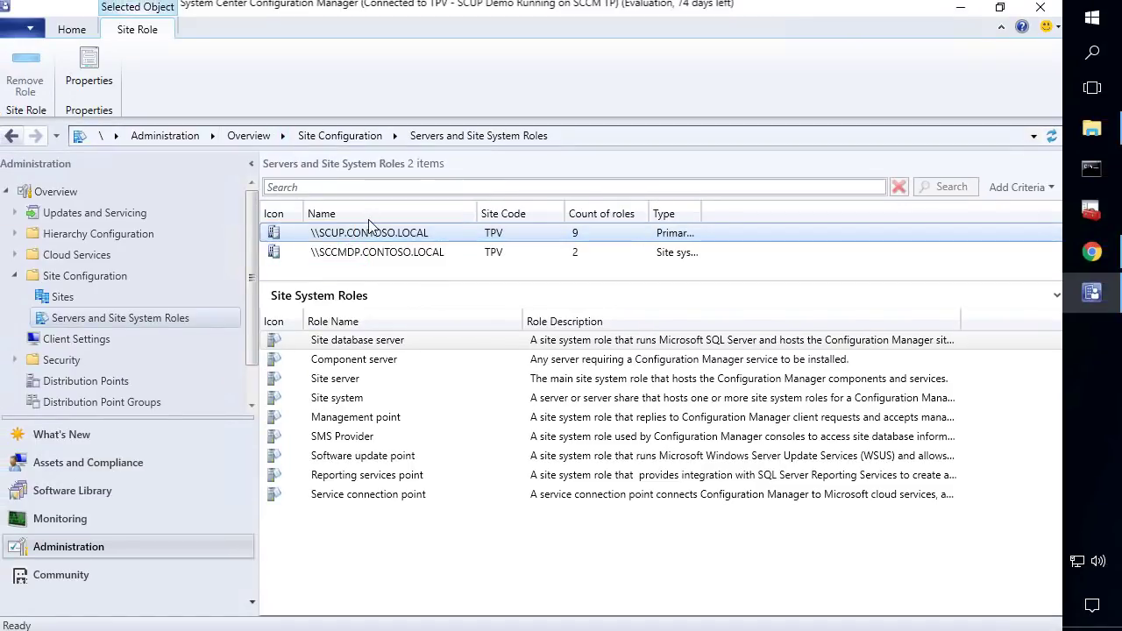
pyautogui.keyDown('shift'); pyautogui.click(393, 276); pyautogui.keyUp('shift')
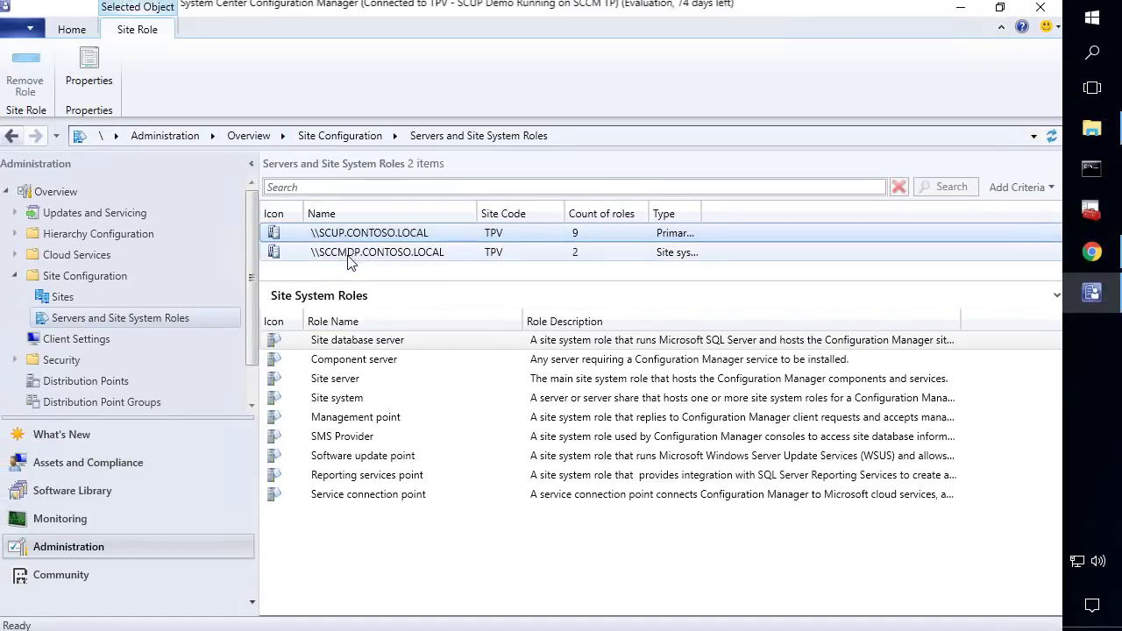
pyautogui.click(348, 254)
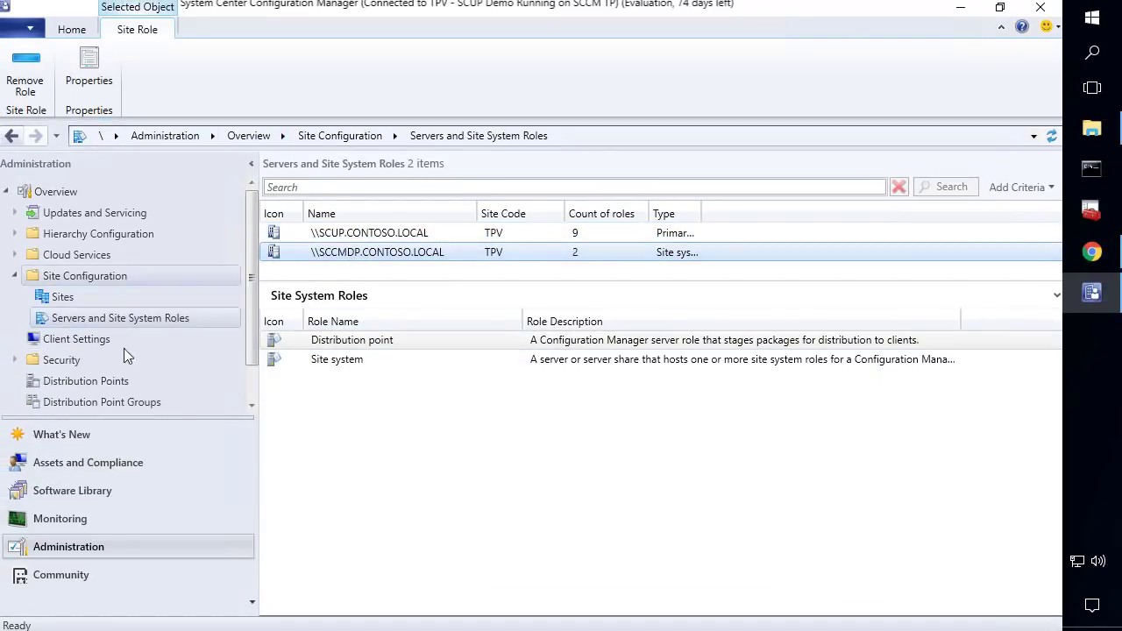
pyautogui.click(100, 487)
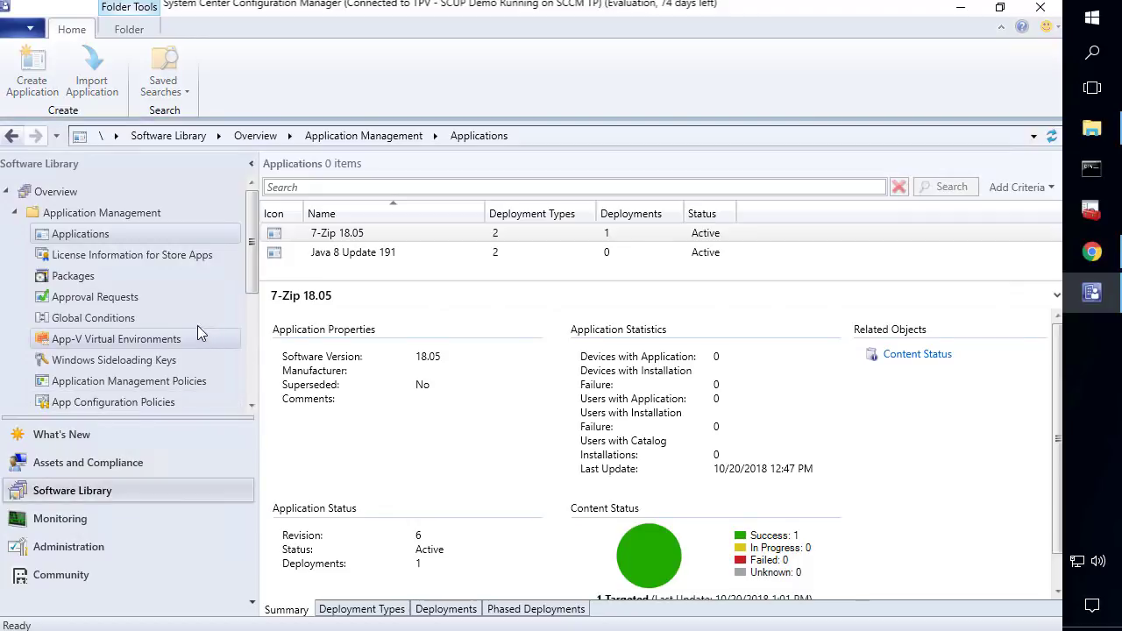
# Step: Start the Distribute Content Wizard for Java 8 Update 191 and reach the destinations page
pyautogui.click(331, 256)
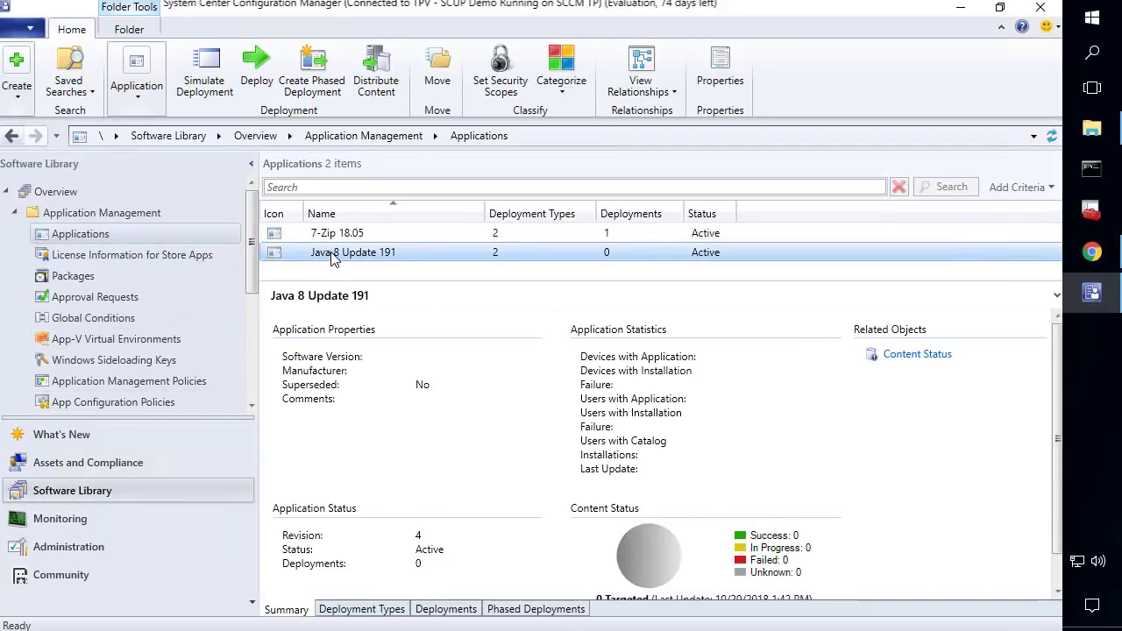
pyautogui.rightClick(331, 256)
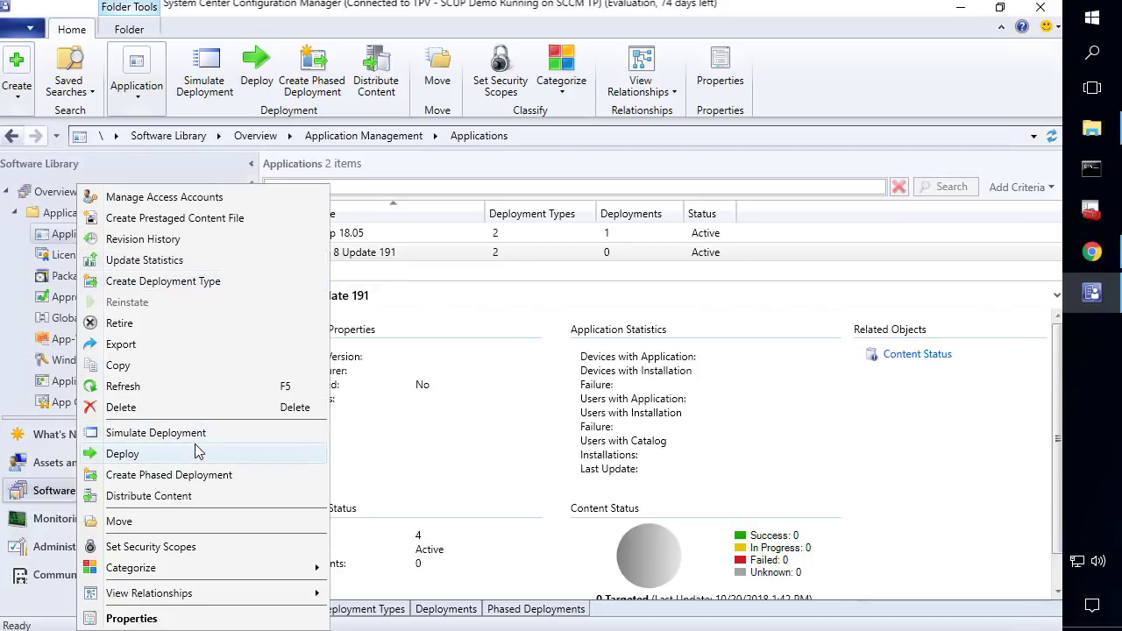
pyautogui.click(183, 497)
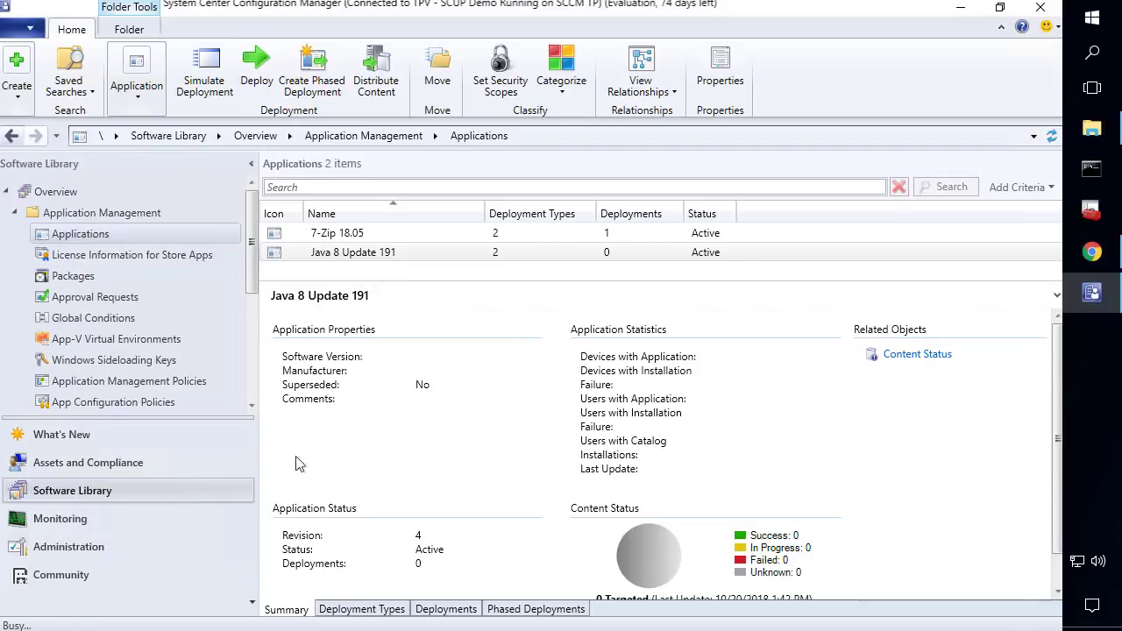
pyautogui.click(621, 552)
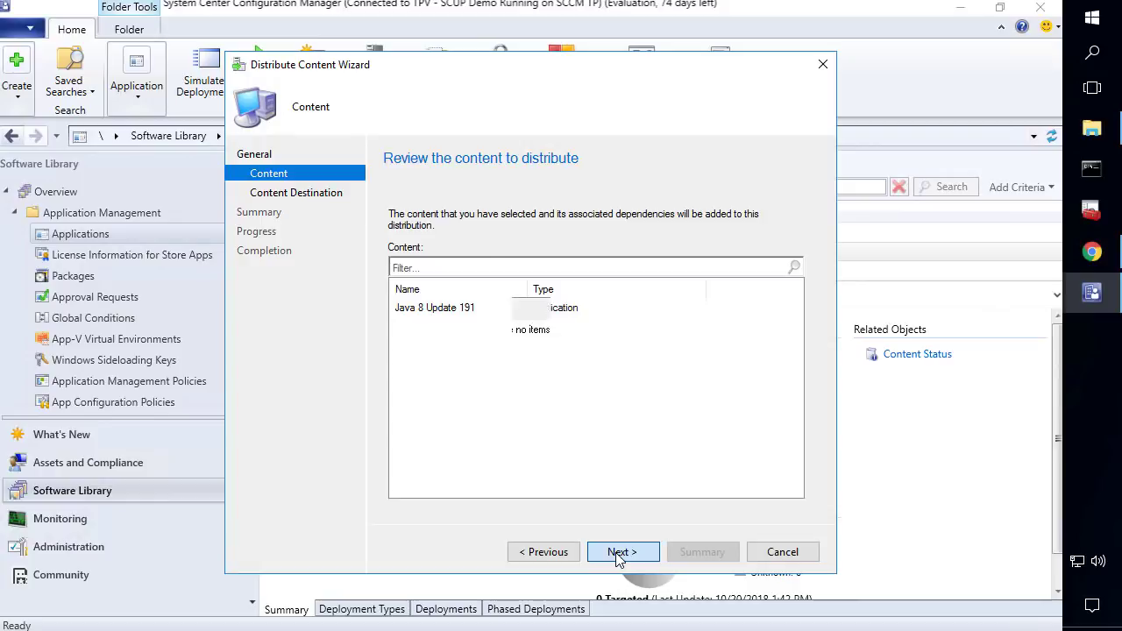
pyautogui.click(622, 552)
# Step: Add distribution point SCCMDP.CONTOSO.LOCAL, finish the wizard, and launch CMTrace
pyautogui.click(775, 287)
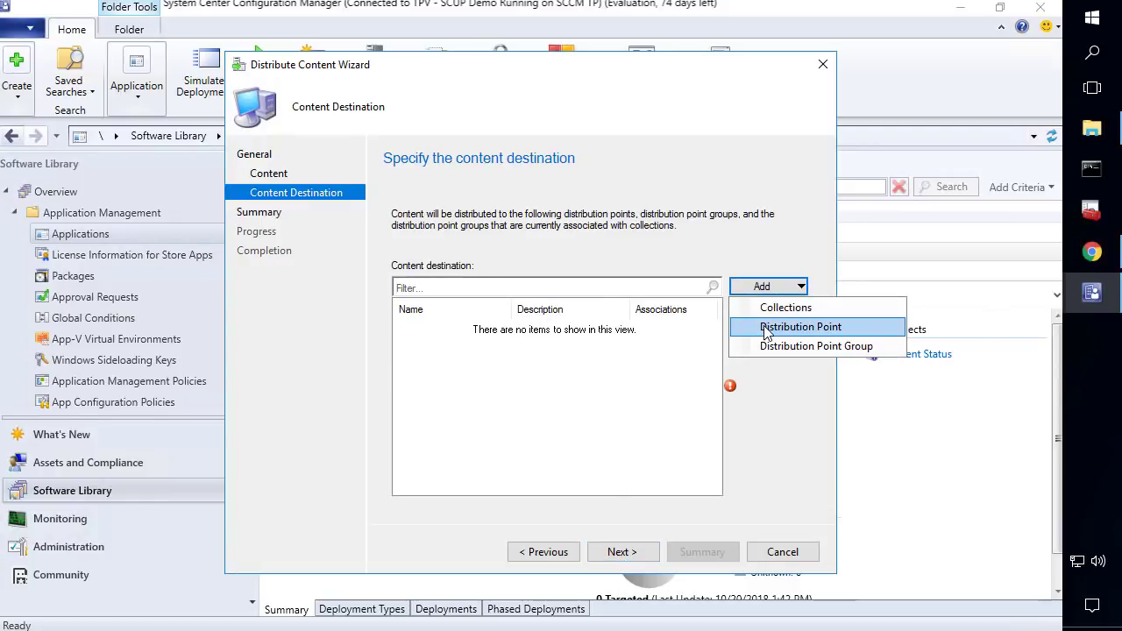
pyautogui.click(756, 327)
pyautogui.click(298, 251)
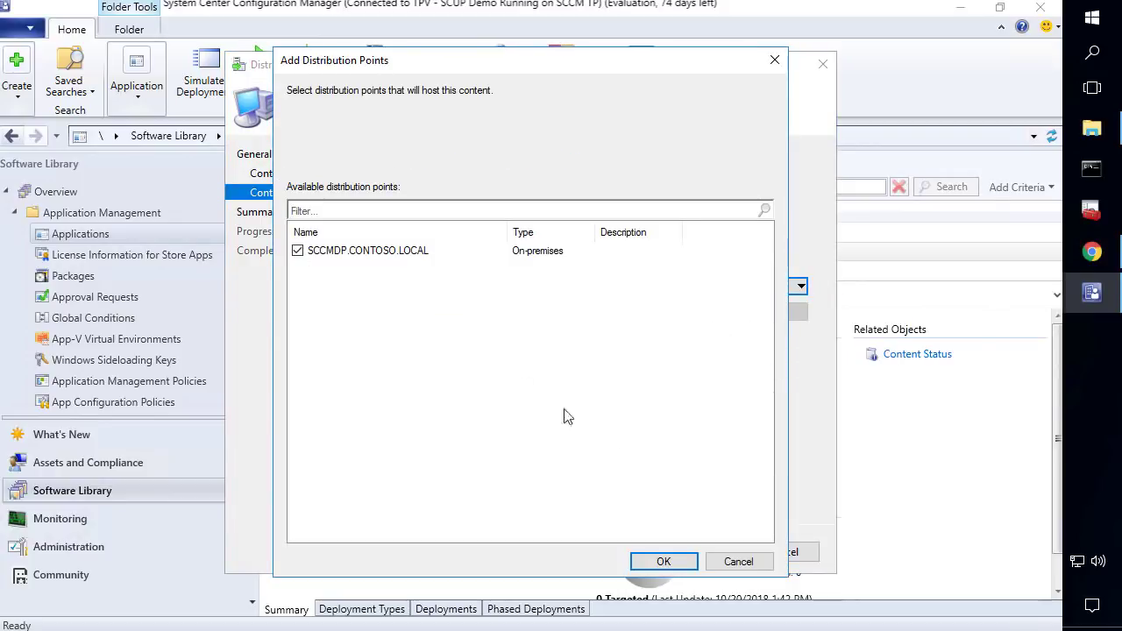
pyautogui.click(664, 561)
pyautogui.click(643, 562)
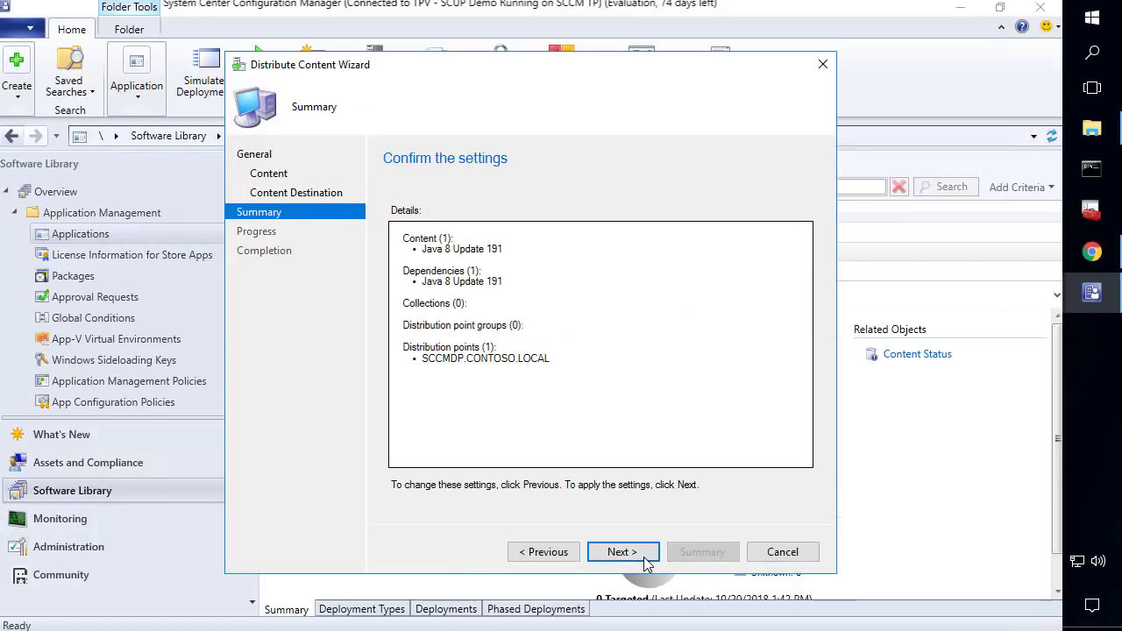
pyautogui.click(644, 561)
pyautogui.click(781, 553)
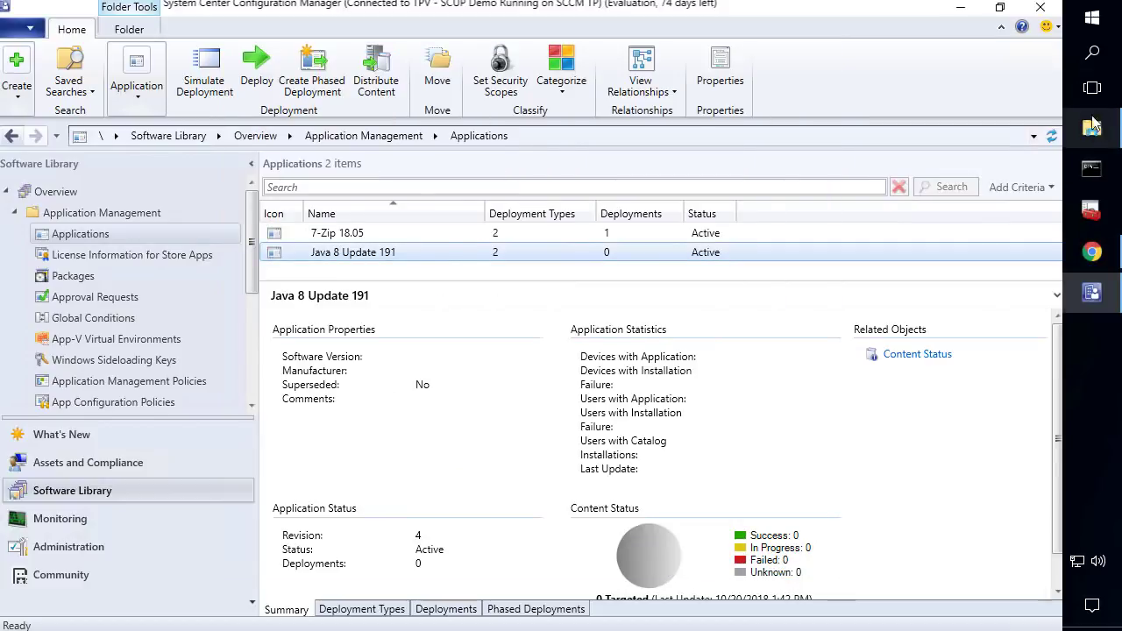
pyautogui.click(1091, 33)
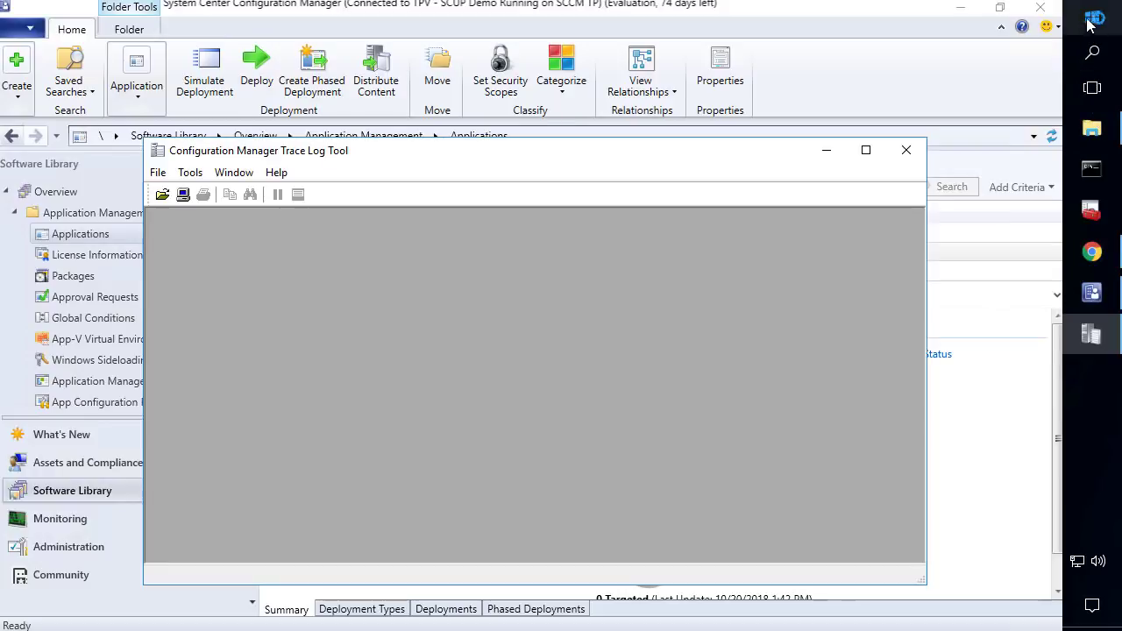
# Step: Browse to the Desktop Server Logs folder in CMTrace and select distmgr.log
pyautogui.click(161, 194)
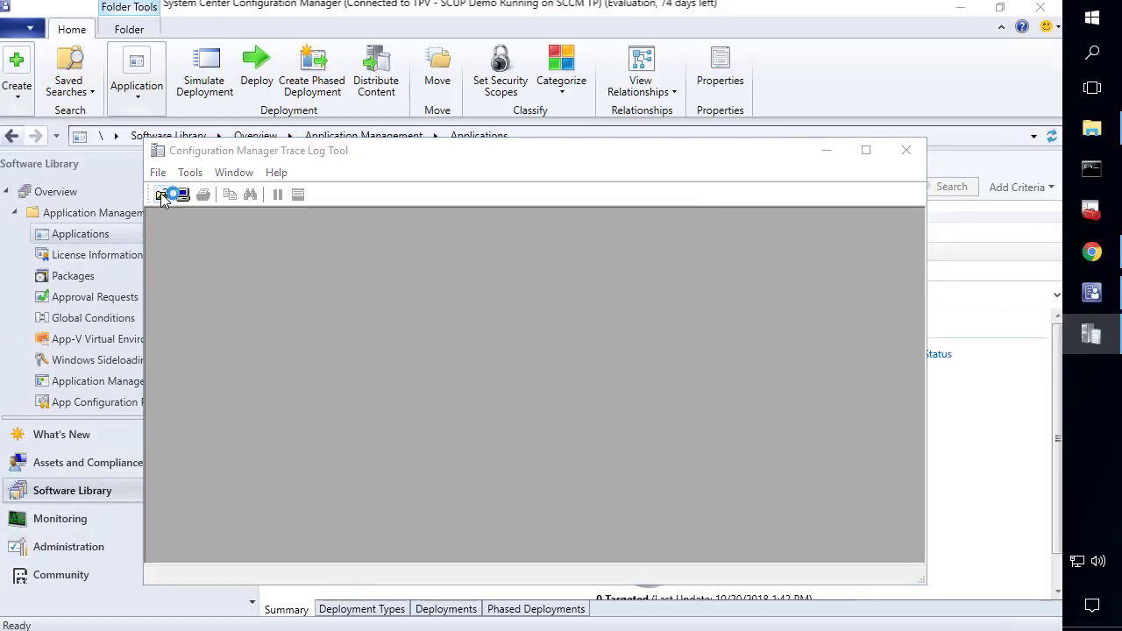
pyautogui.click(336, 291)
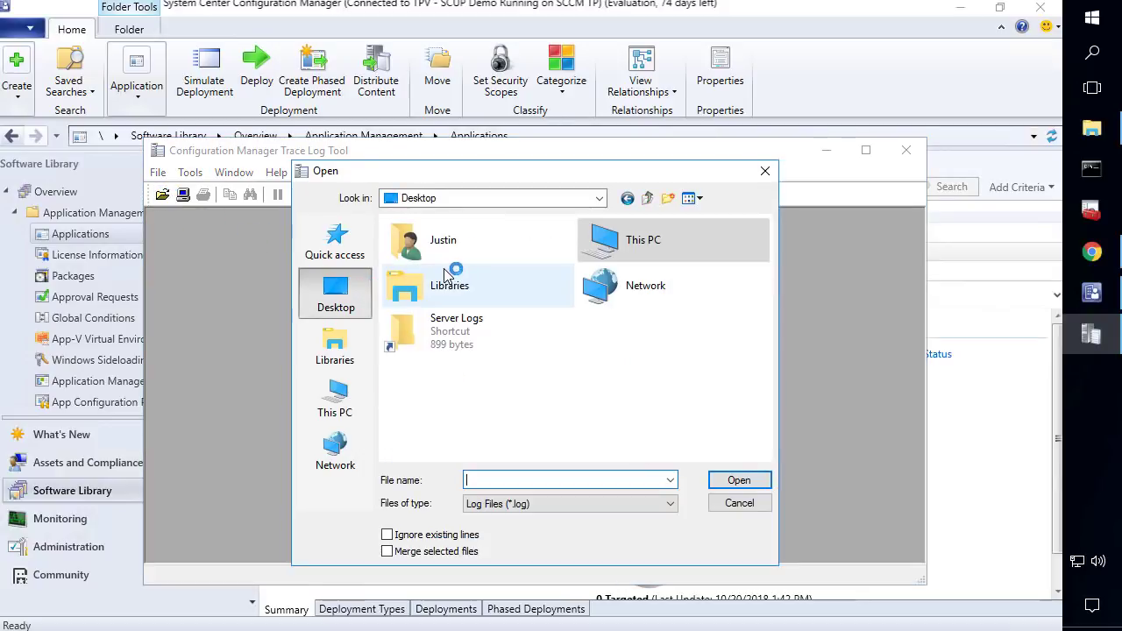
pyautogui.doubleClick(467, 325)
pyautogui.scroll(-2, 453, 346)
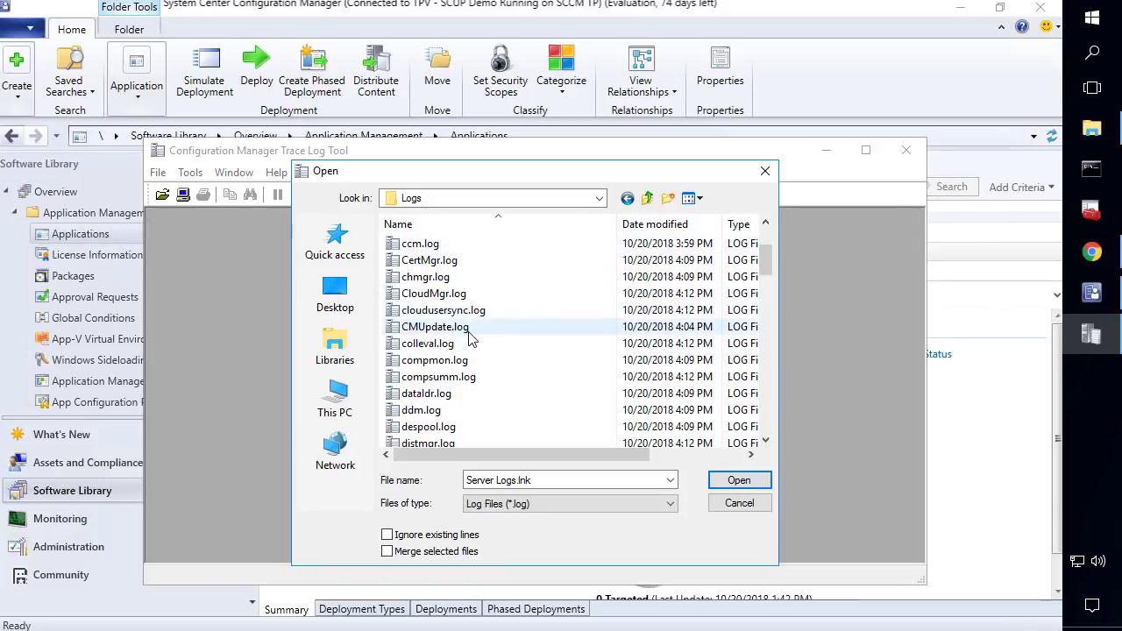
pyautogui.scroll(-1, 470, 351)
pyautogui.click(438, 397)
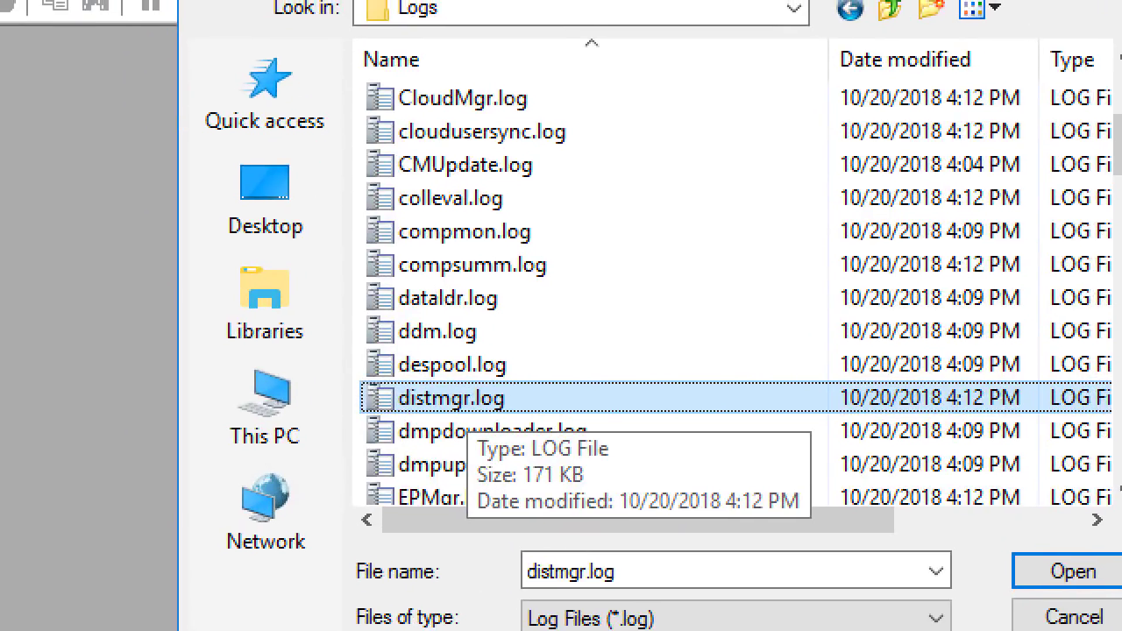
# Step: Add PkgXferMgr.log to the selection and open both with Merge selected files ticked
pyautogui.moveTo(383, 372)
pyautogui.mouseDown()
pyautogui.moveTo(469, 412)
pyautogui.moveTo(556, 413)
pyautogui.mouseUp()
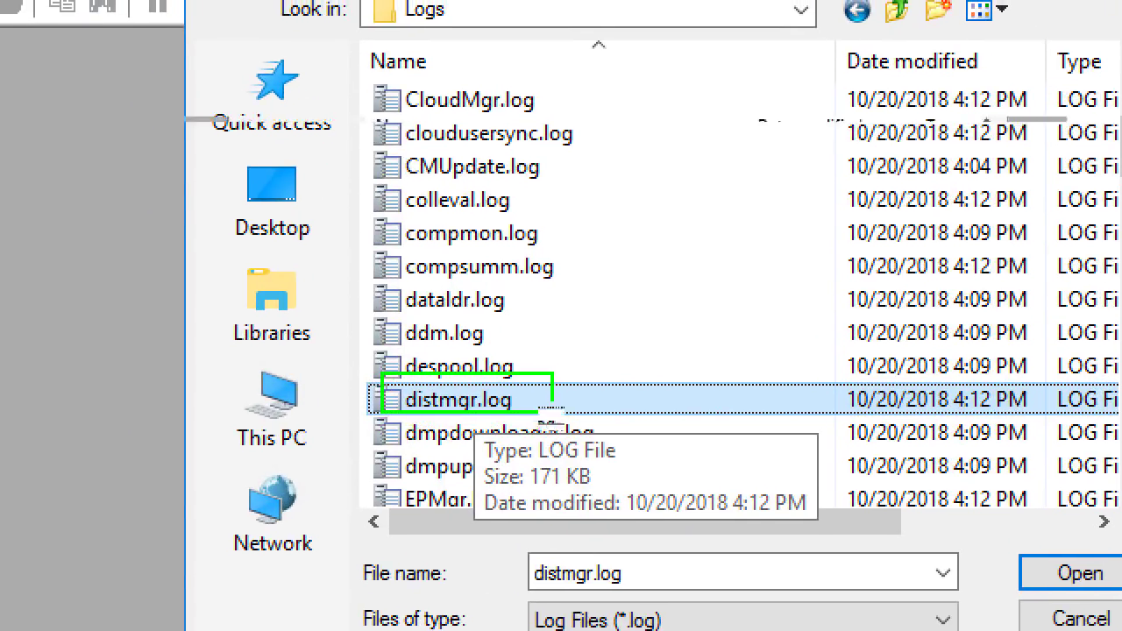
pyautogui.scroll(-5, 517, 346)
pyautogui.scroll(-10, 507, 357)
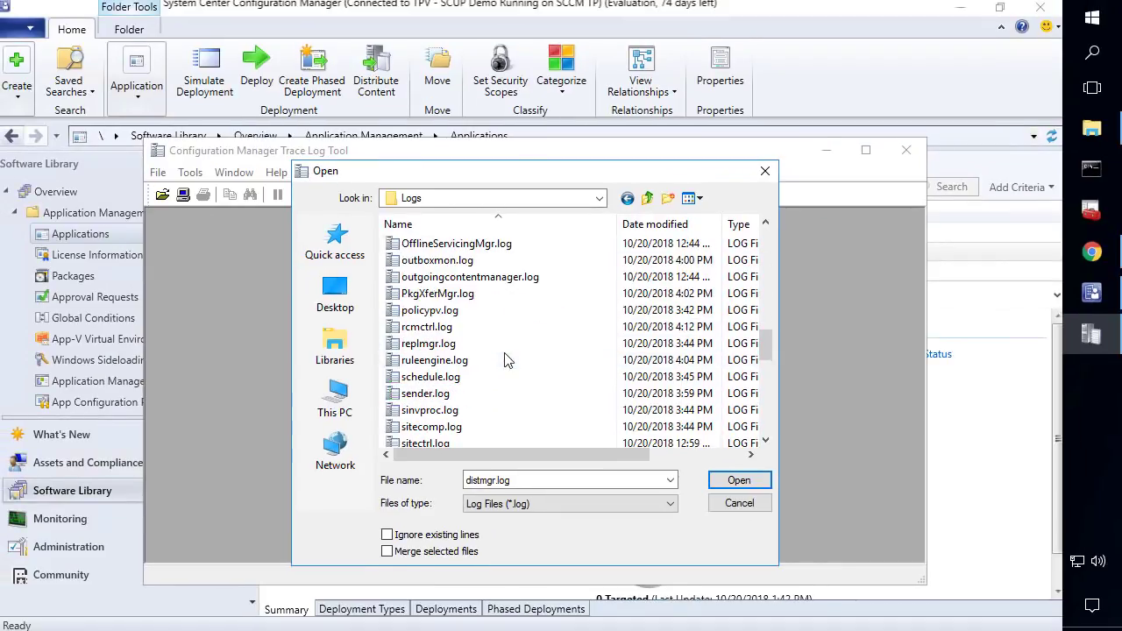
pyautogui.scroll(-8, 500, 360)
pyautogui.scroll(10, 495, 360)
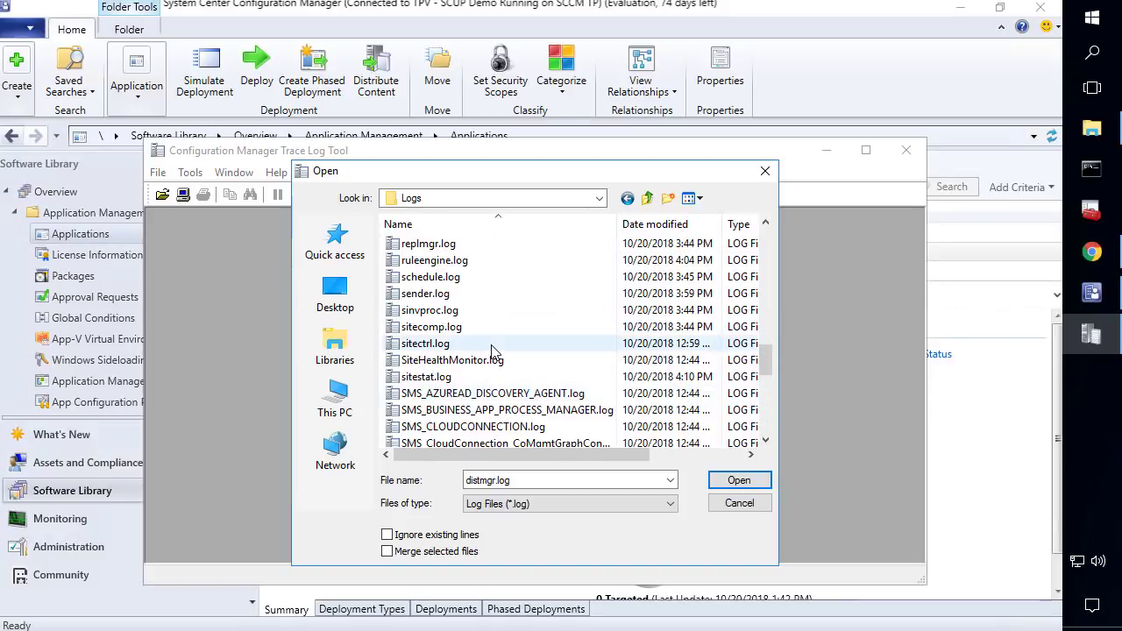
pyautogui.scroll(1, 491, 361)
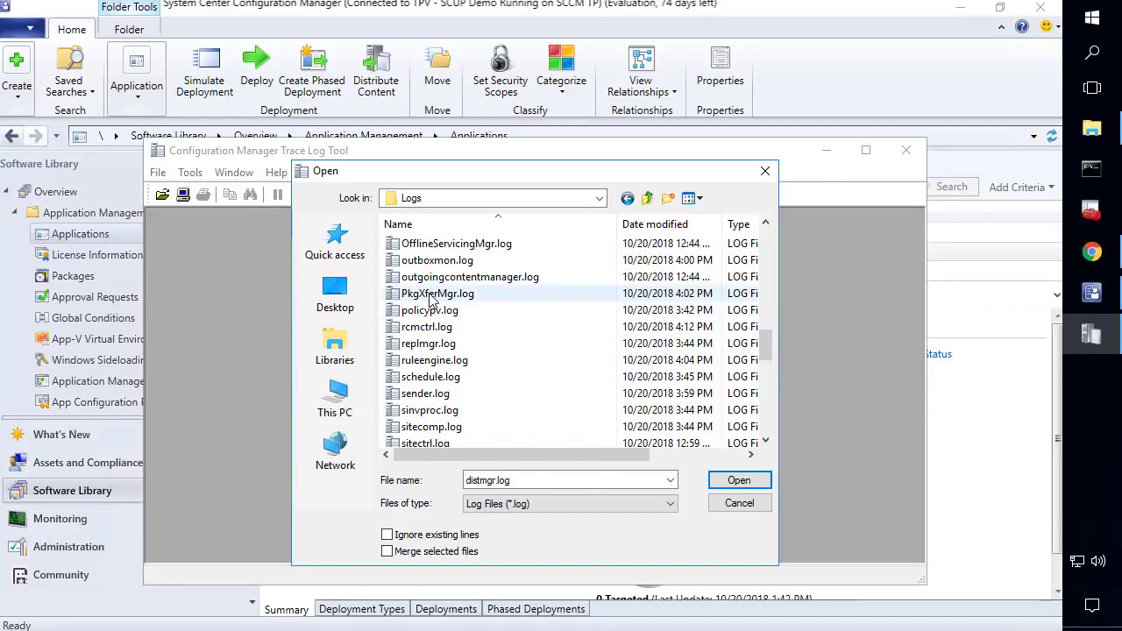
pyautogui.keyDown('ctrl'); pyautogui.click(429, 295); pyautogui.keyUp('ctrl')
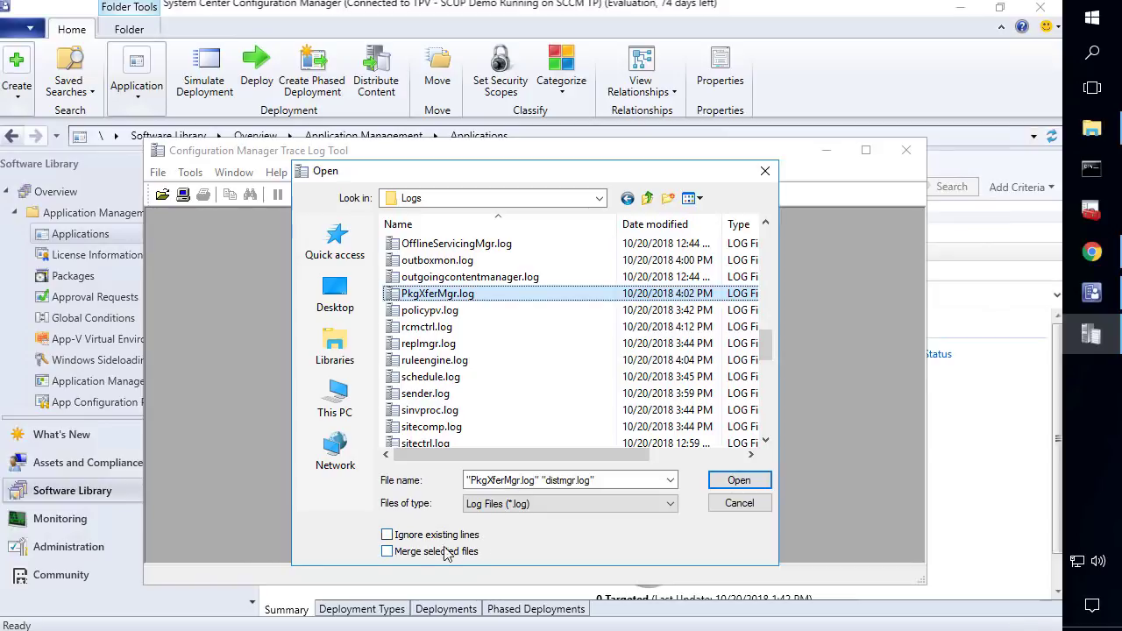
pyautogui.click(388, 551)
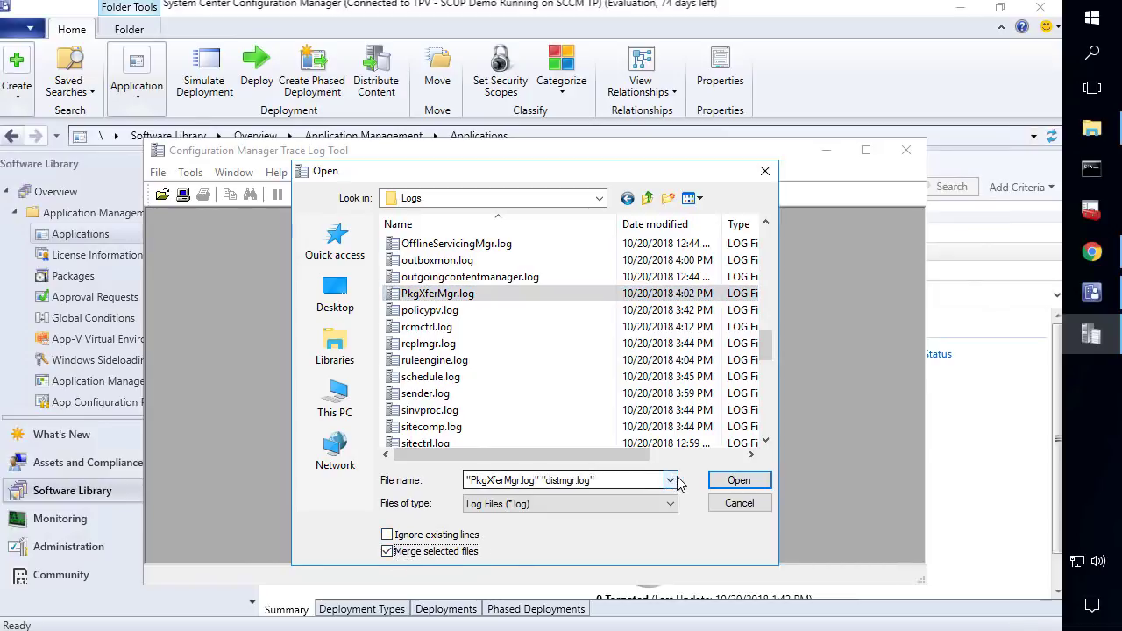
pyautogui.click(737, 482)
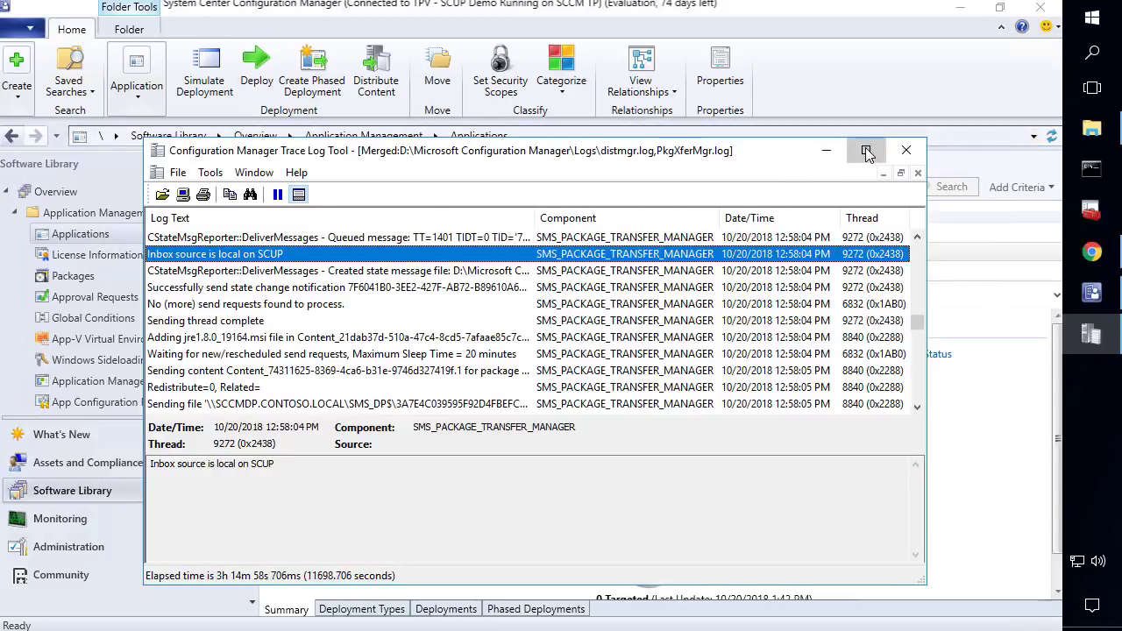
# Step: Maximize CMTrace, jump to the newest entries, and inspect the waiting-for-send and deleted status-file entries
pyautogui.click(865, 150)
pyautogui.scroll(-20, 373, 230)
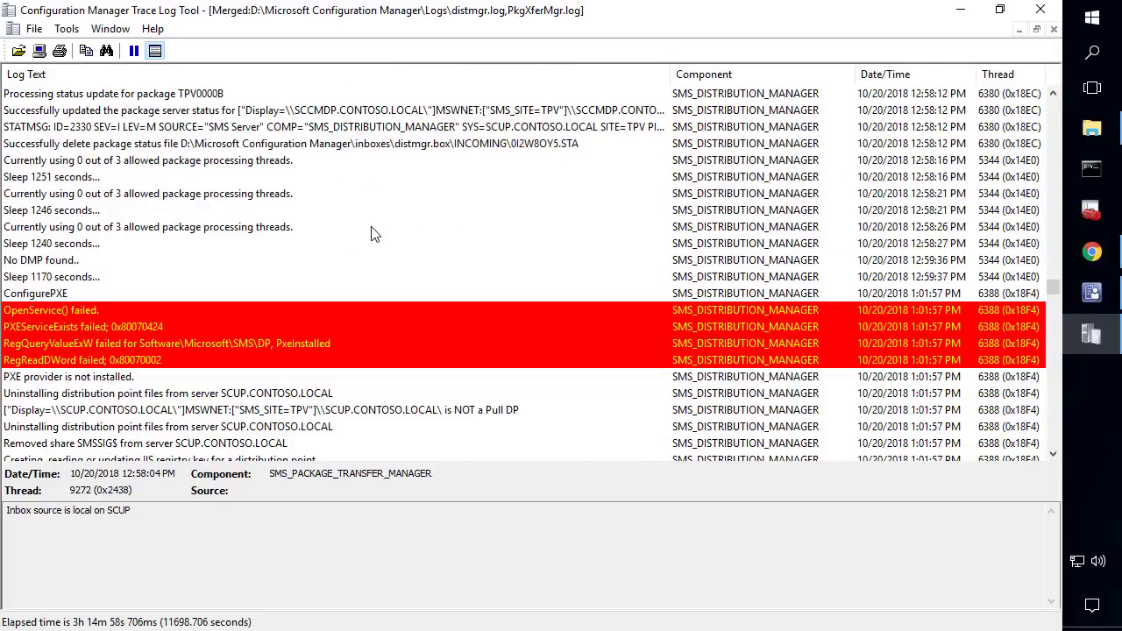
pyautogui.scroll(-6, 369, 256)
pyautogui.click(363, 261)
pyautogui.hotkey('ctrl', 'End')
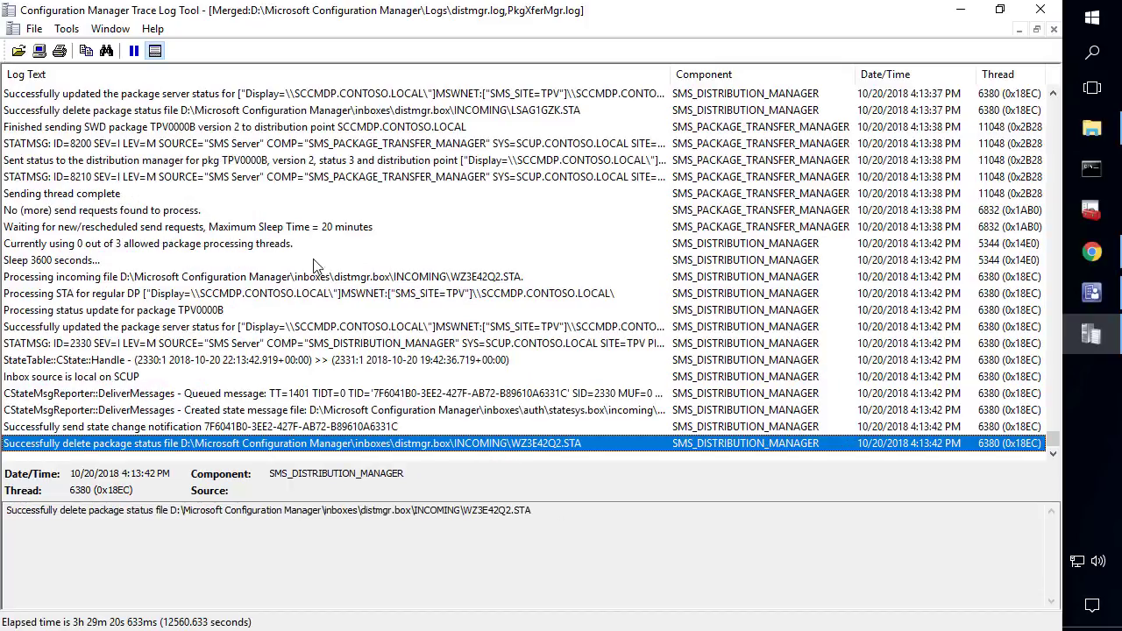
pyautogui.click(212, 226)
pyautogui.scroll(1, 213, 228)
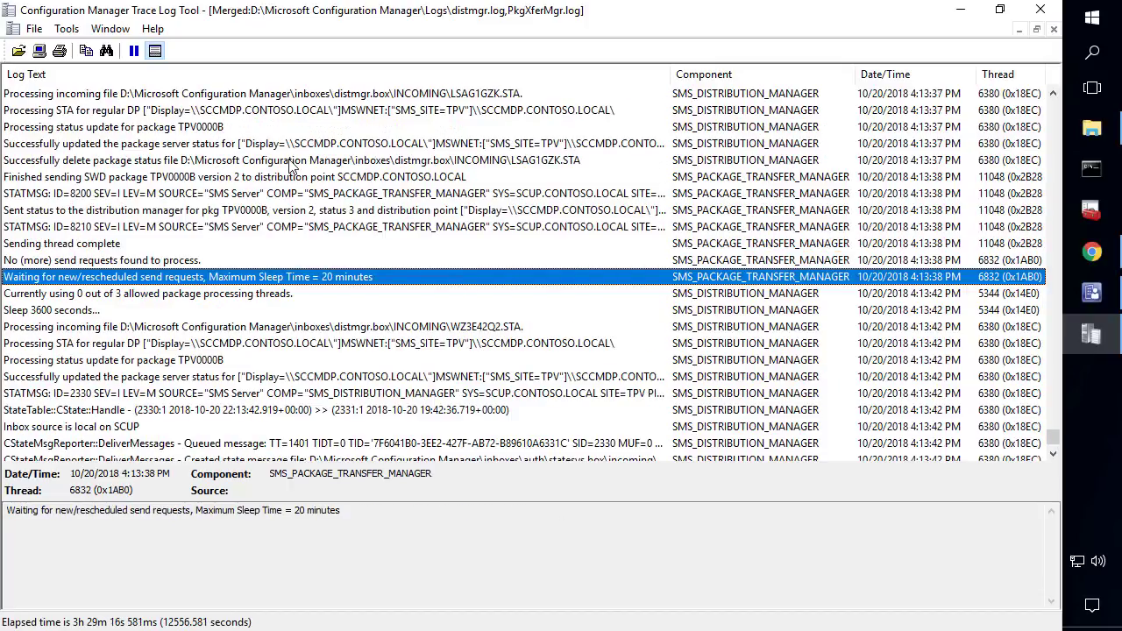
pyautogui.click(312, 163)
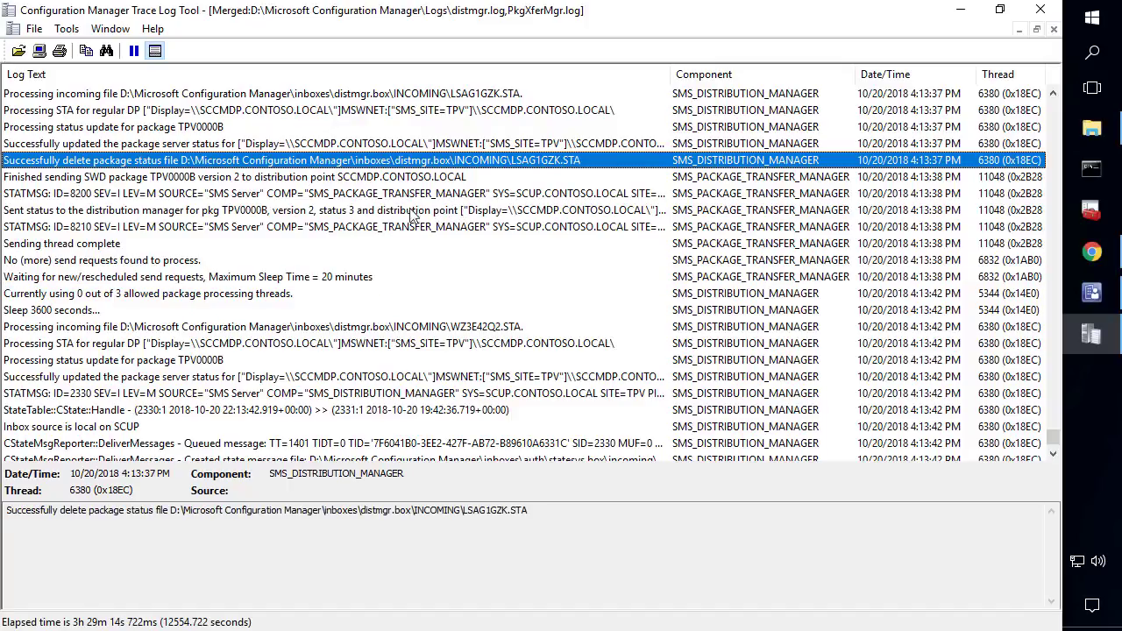
# Step: Inspect the file-sent-to-SCCMDP and jre1.8.0_19164.msi entries, then return to the console
pyautogui.scroll(2, 350, 232)
pyautogui.click(344, 178)
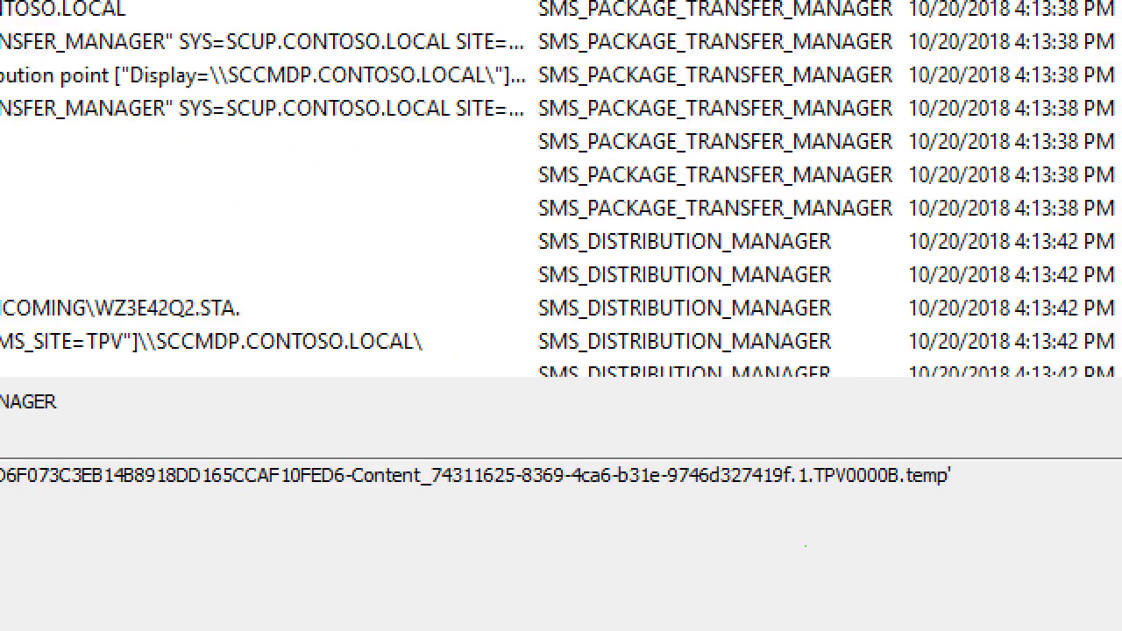
pyautogui.moveTo(1019, 520); pyautogui.dragTo(45, 429)
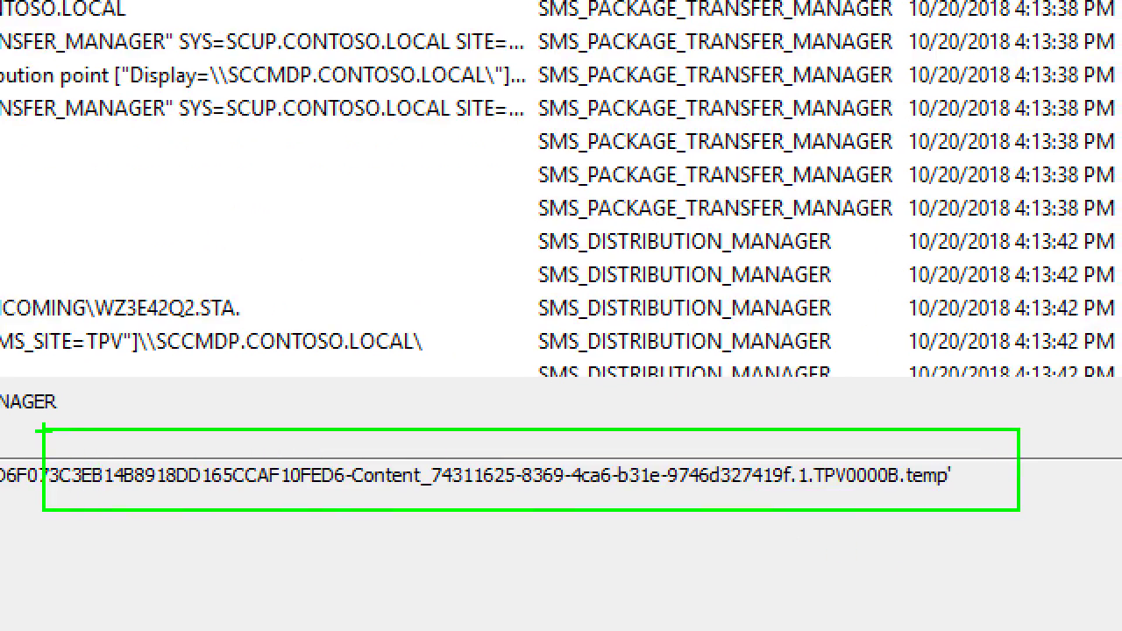
pyautogui.press('e')
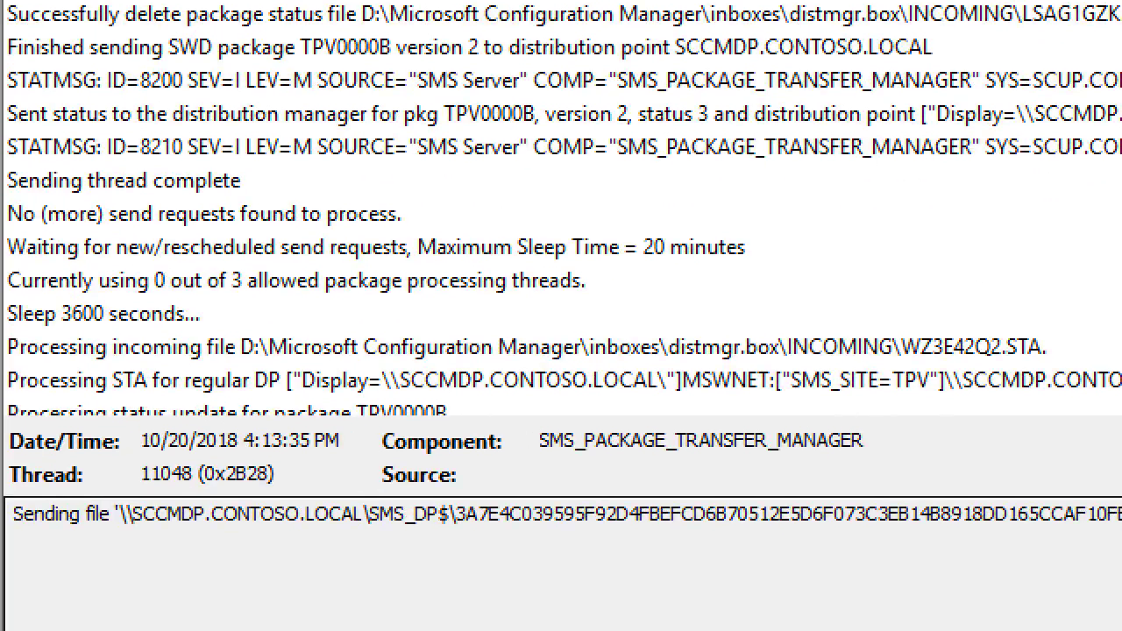
pyautogui.moveTo(104, 500); pyautogui.dragTo(217, 541)
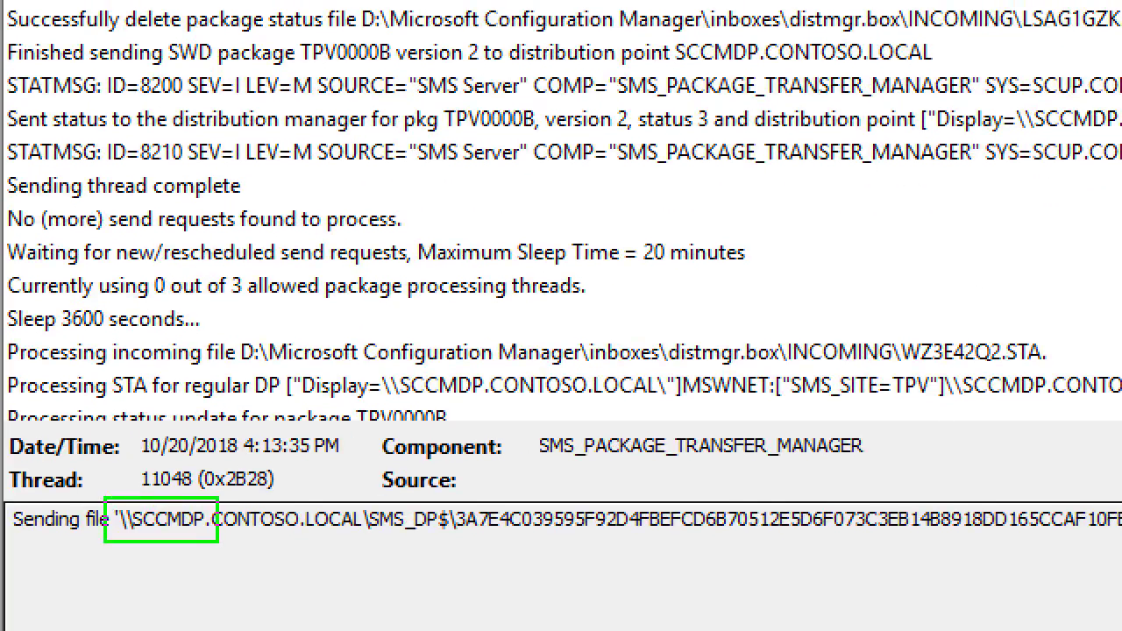
pyautogui.press('Escape')
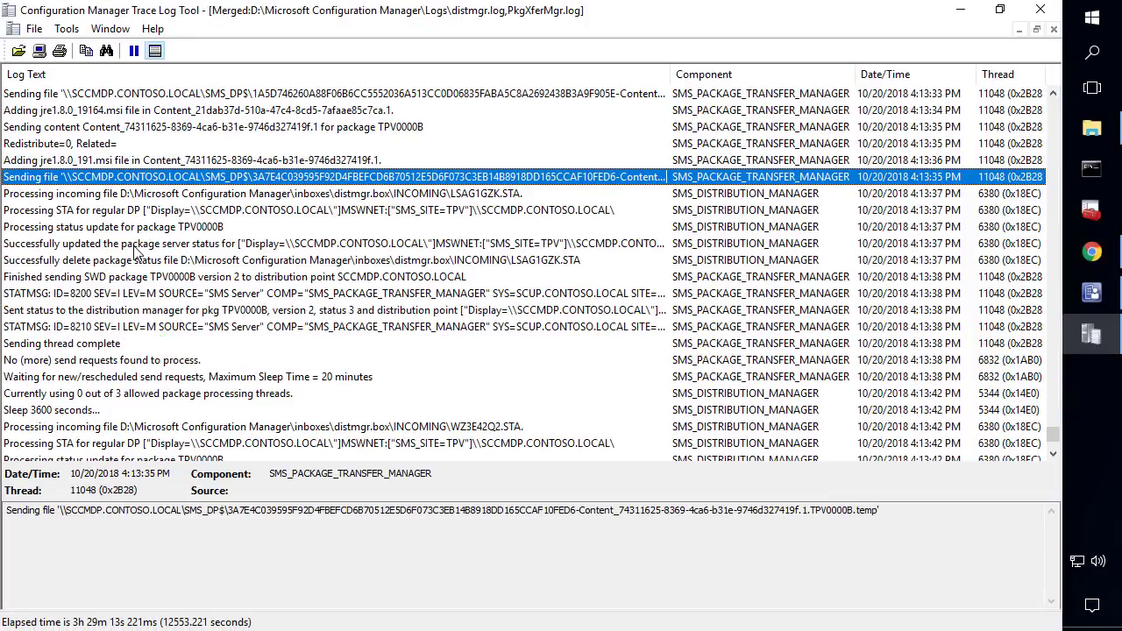
pyautogui.scroll(1, 141, 224)
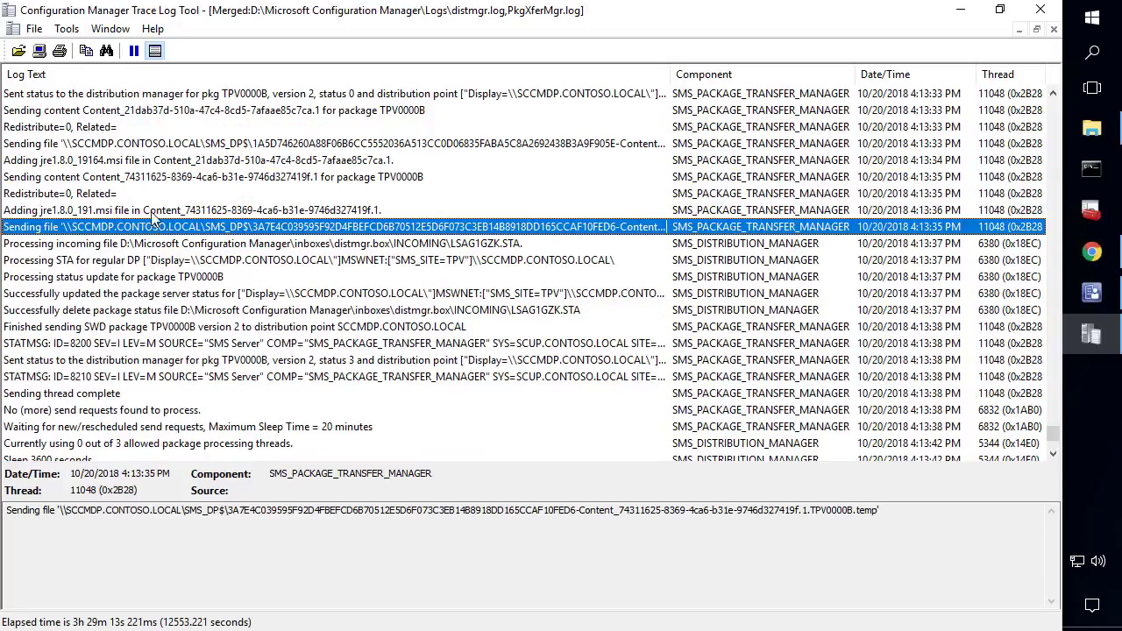
pyautogui.click(100, 161)
pyautogui.hotkey('ctrl', '1')
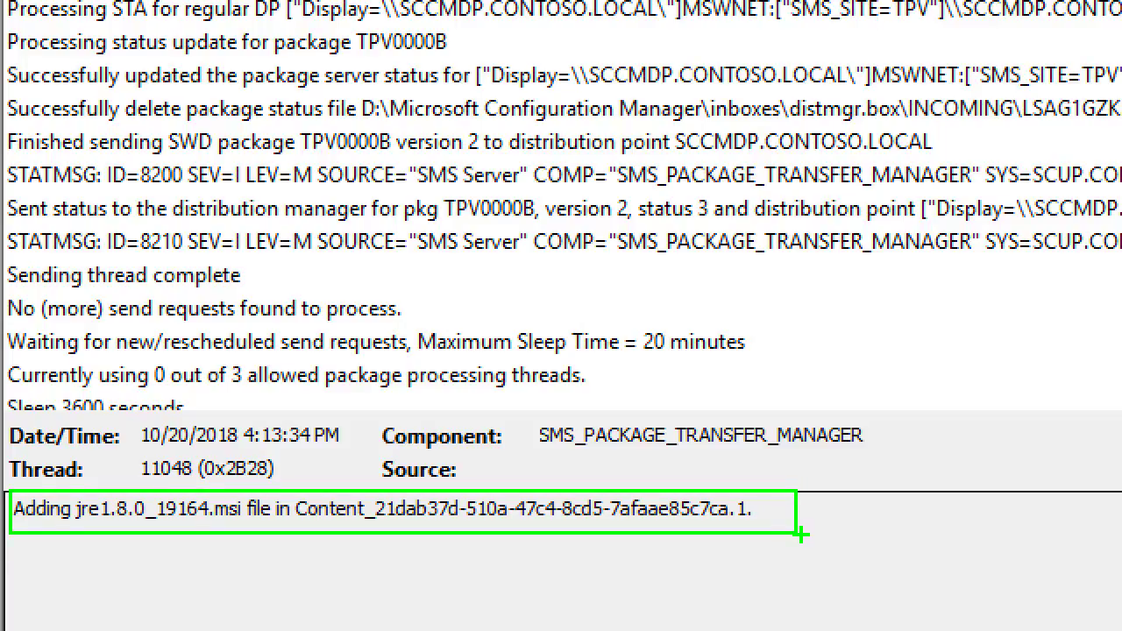
pyautogui.press('Escape')
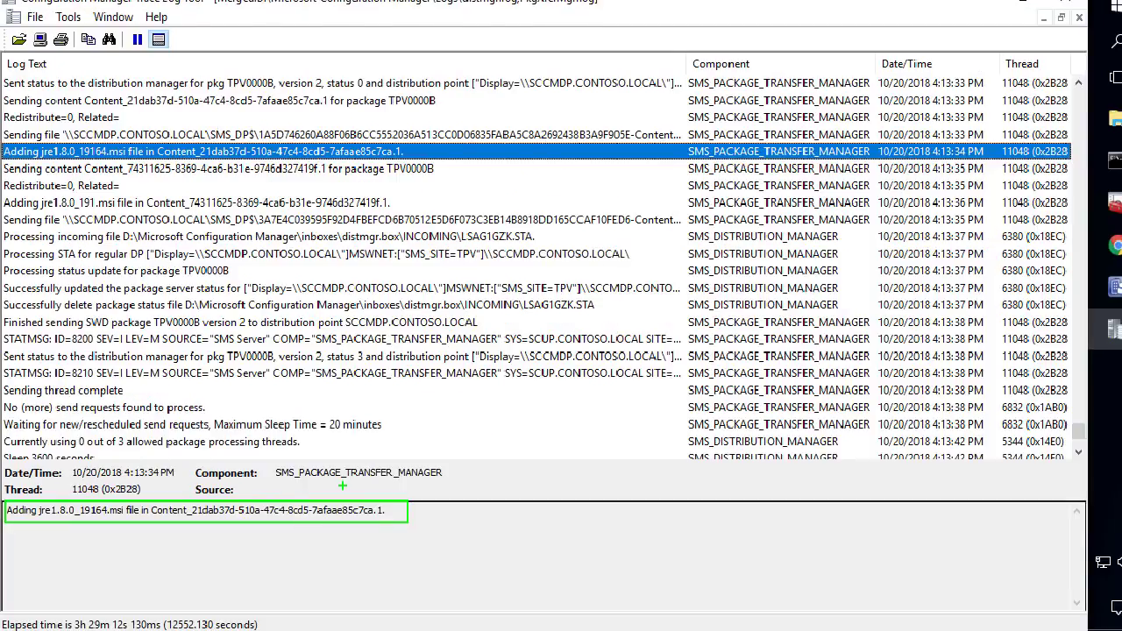
pyautogui.click(1093, 293)
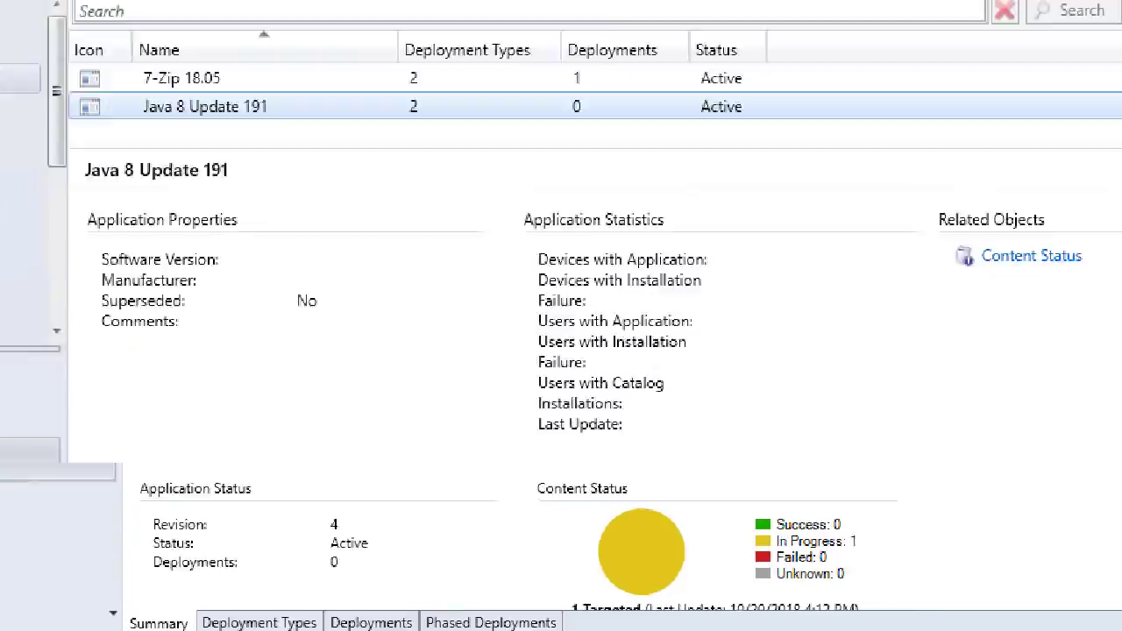
# Step: Show 7-Zip 18.05's Deployments tab and select its deployment to the pilot collection
pyautogui.moveTo(480, 460)
pyautogui.mouseDown()
pyautogui.moveTo(903, 616)
pyautogui.moveTo(947, 601)
pyautogui.mouseUp()
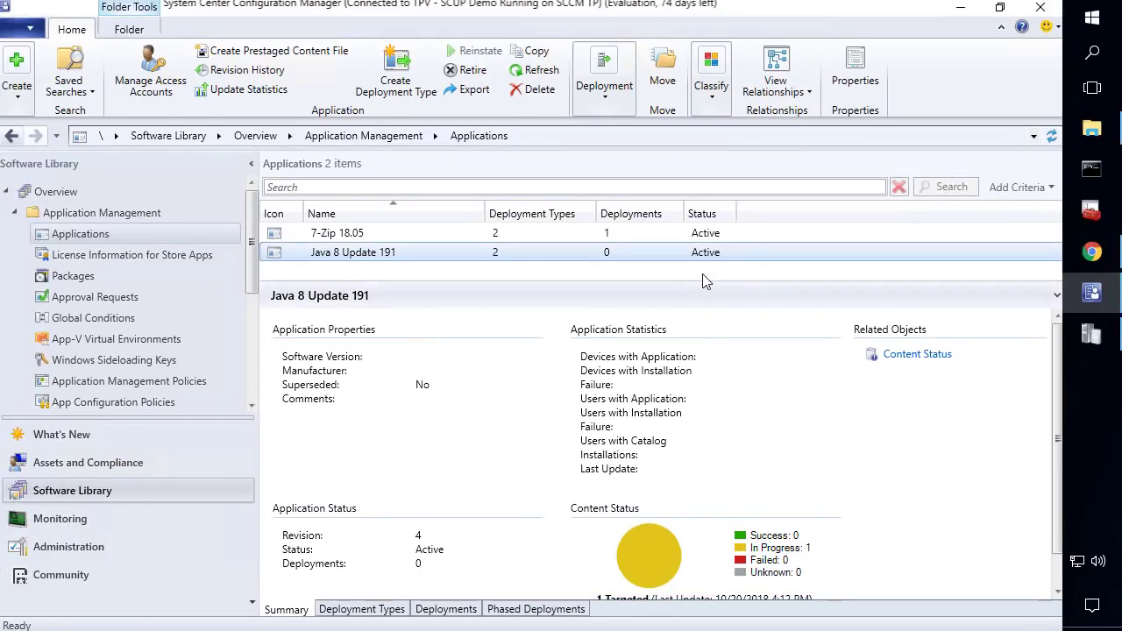
pyautogui.keyDown('ctrl'); pyautogui.click(703, 263); pyautogui.keyUp('ctrl')
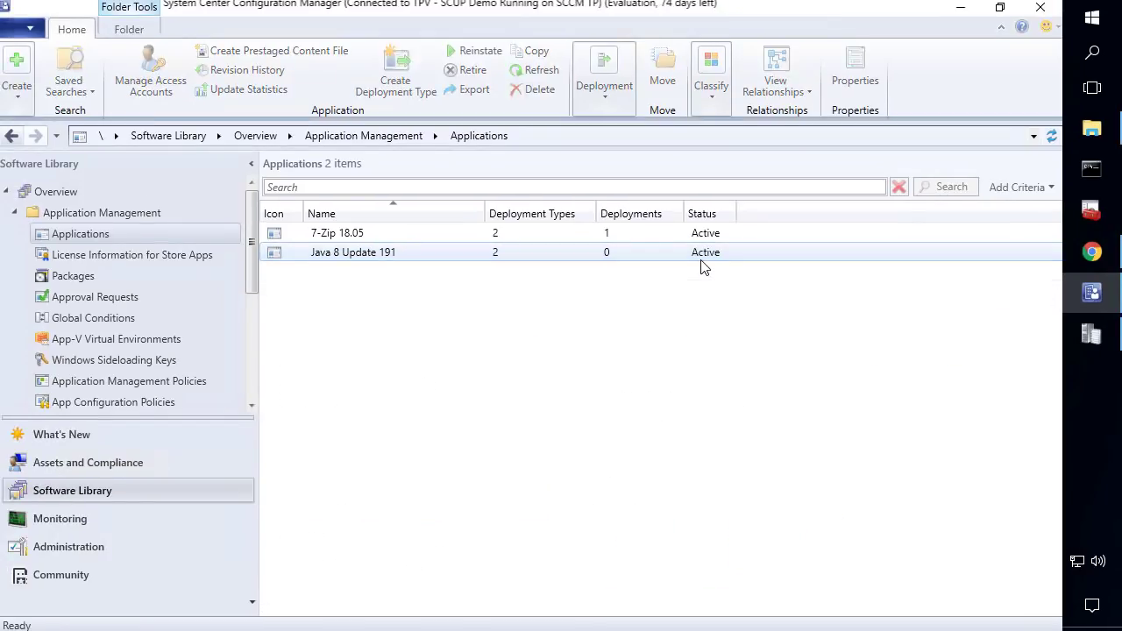
pyautogui.click(702, 254)
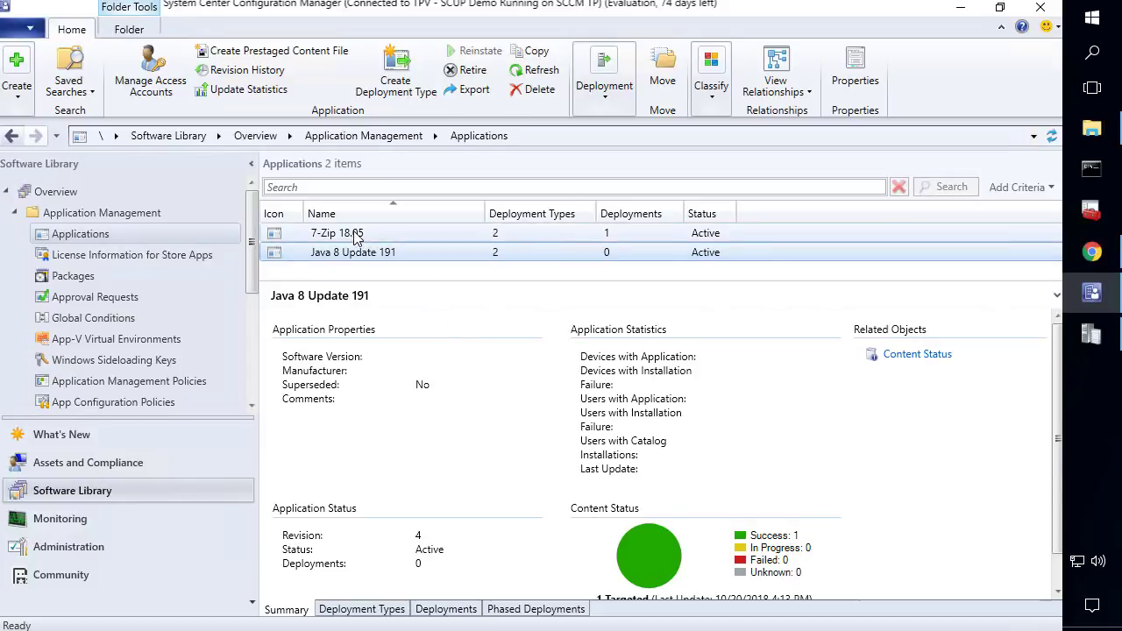
pyautogui.click(416, 234)
pyautogui.click(451, 610)
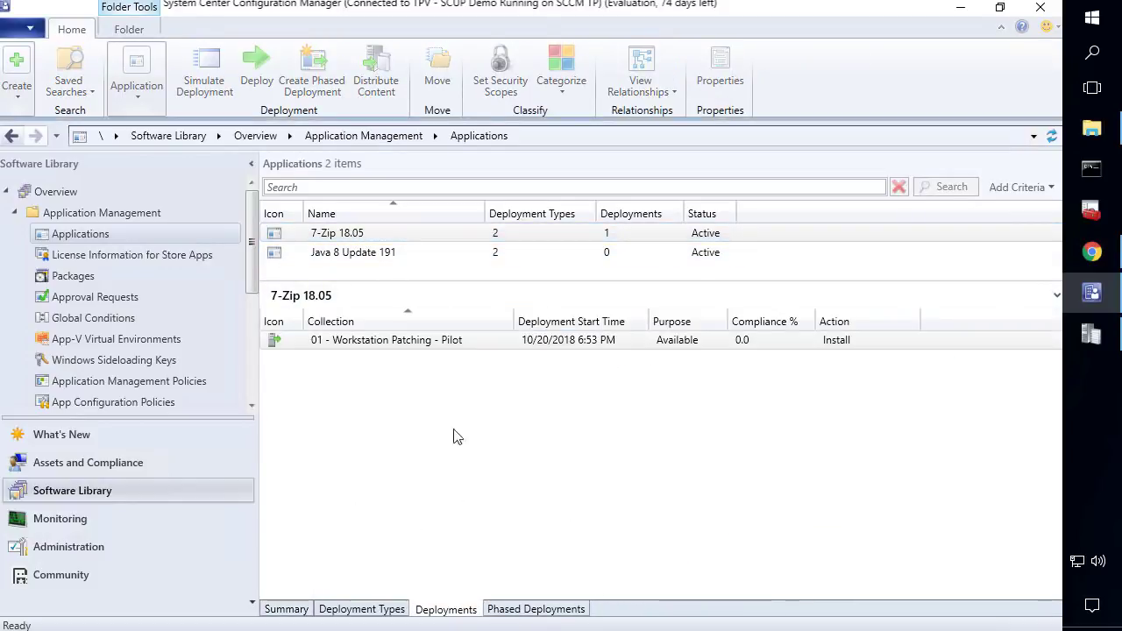
pyautogui.click(450, 339)
# Step: In Software Update Groups, show Patch My PC Updates' deployment to 01 - Workstation Patching - Pilot
pyautogui.scroll(-4, 99, 340)
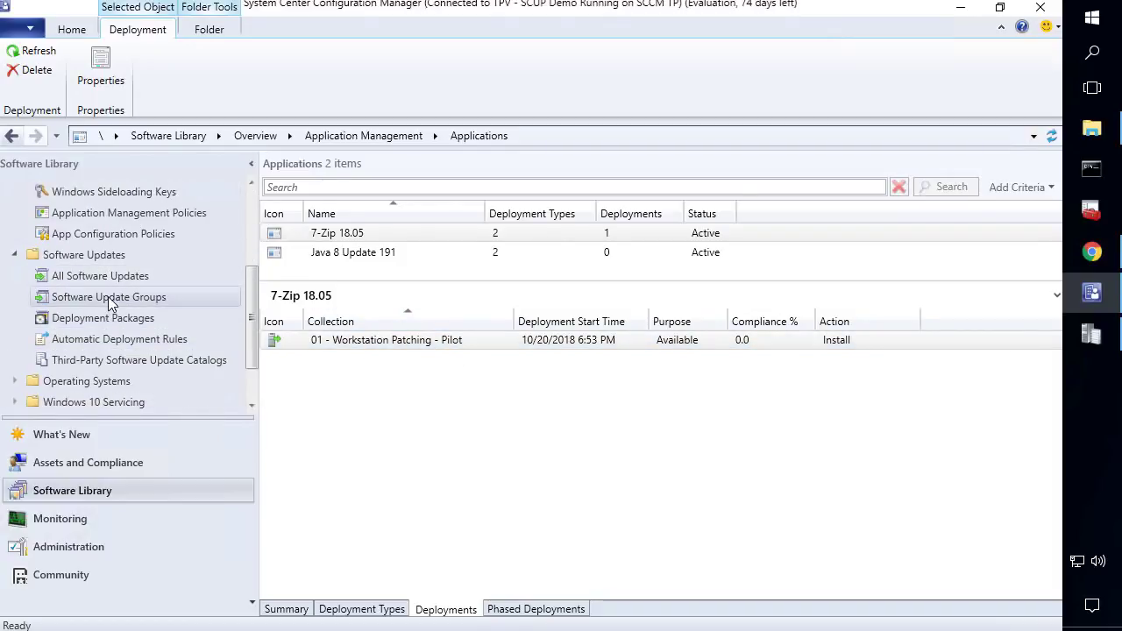
pyautogui.click(109, 298)
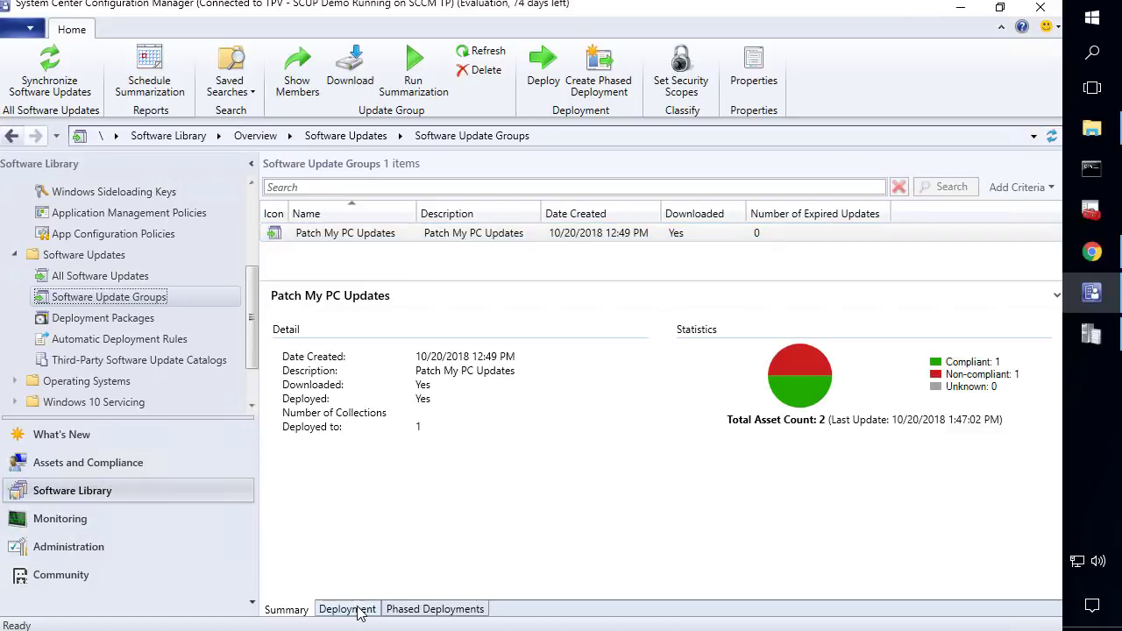
pyautogui.click(347, 609)
pyautogui.click(381, 342)
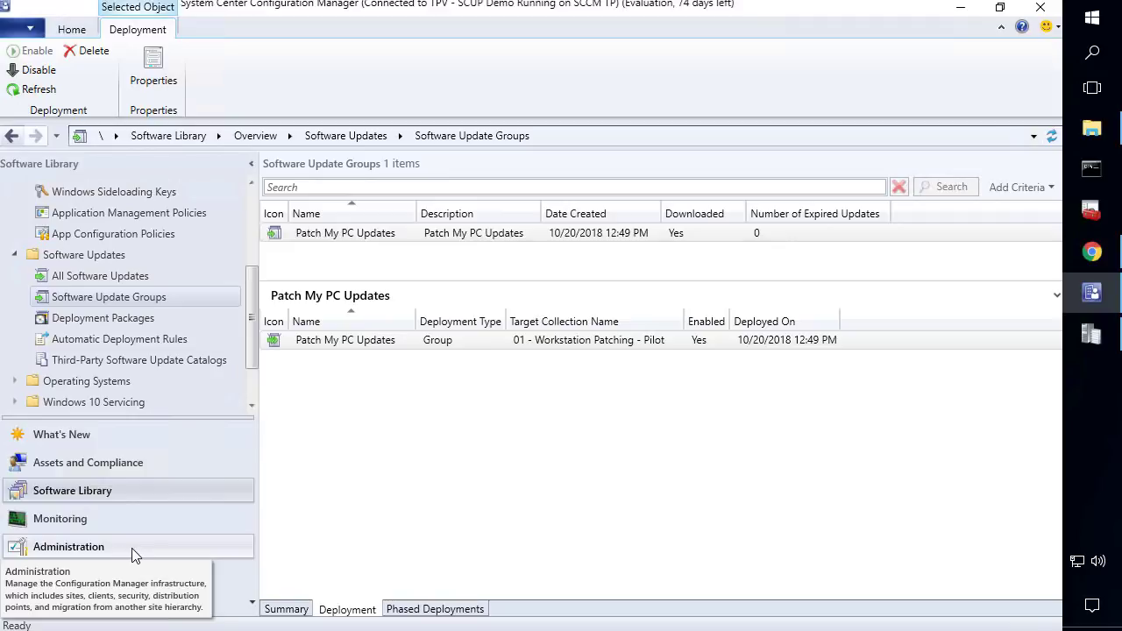
# Step: In Administration, review the Local IP Range (Content/DPs) boundary, then select its boundary group
pyautogui.click(101, 546)
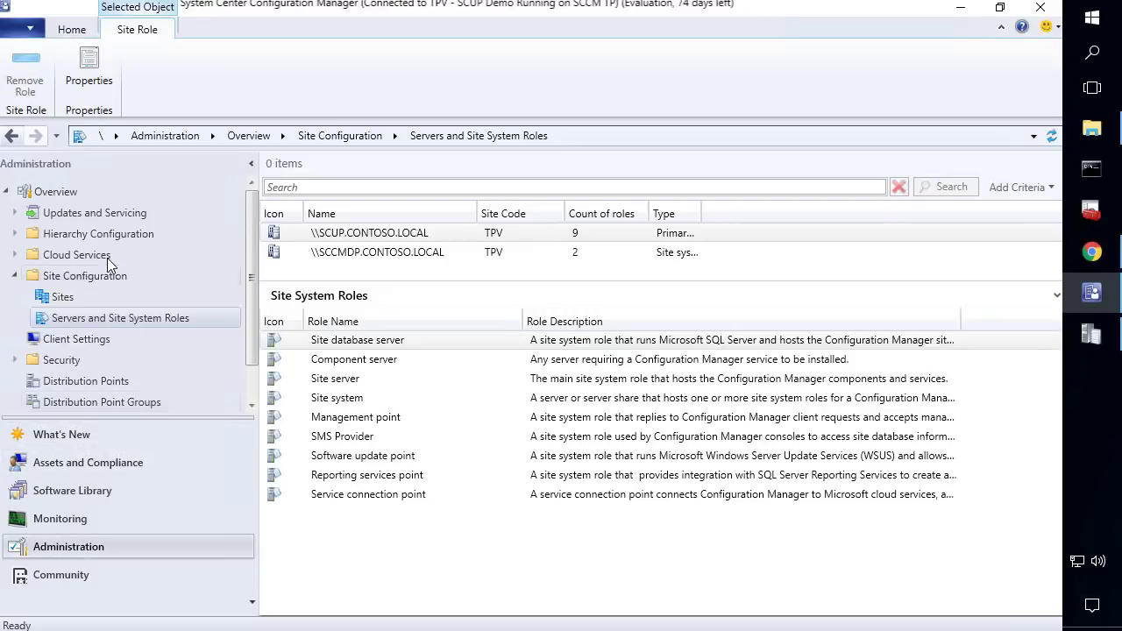
pyautogui.click(14, 275)
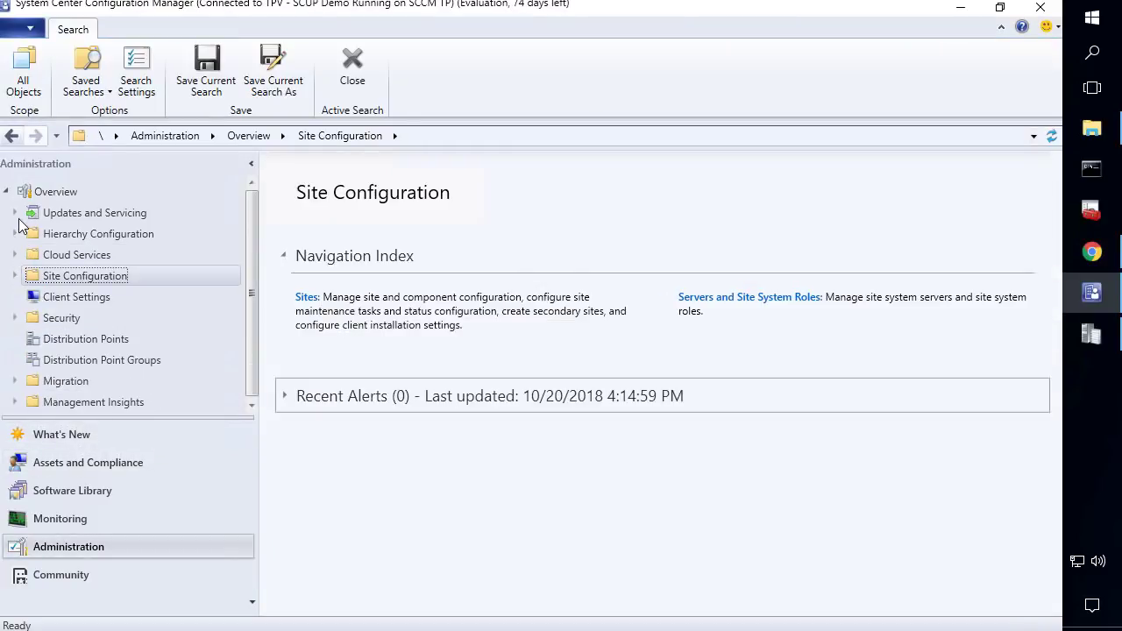
pyautogui.click(16, 233)
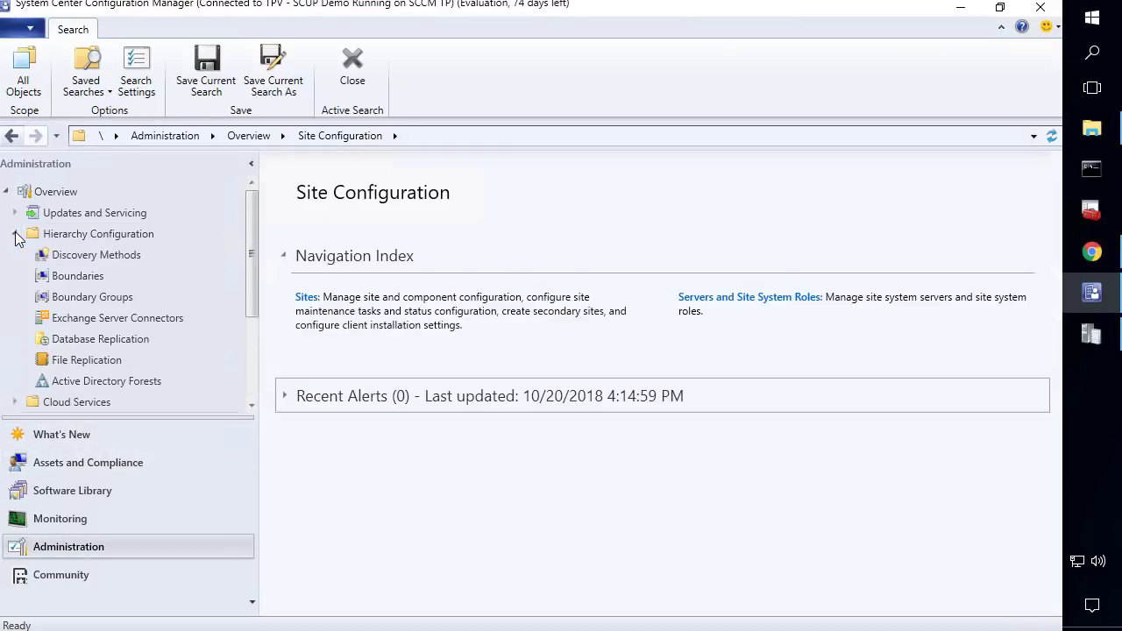
pyautogui.click(60, 279)
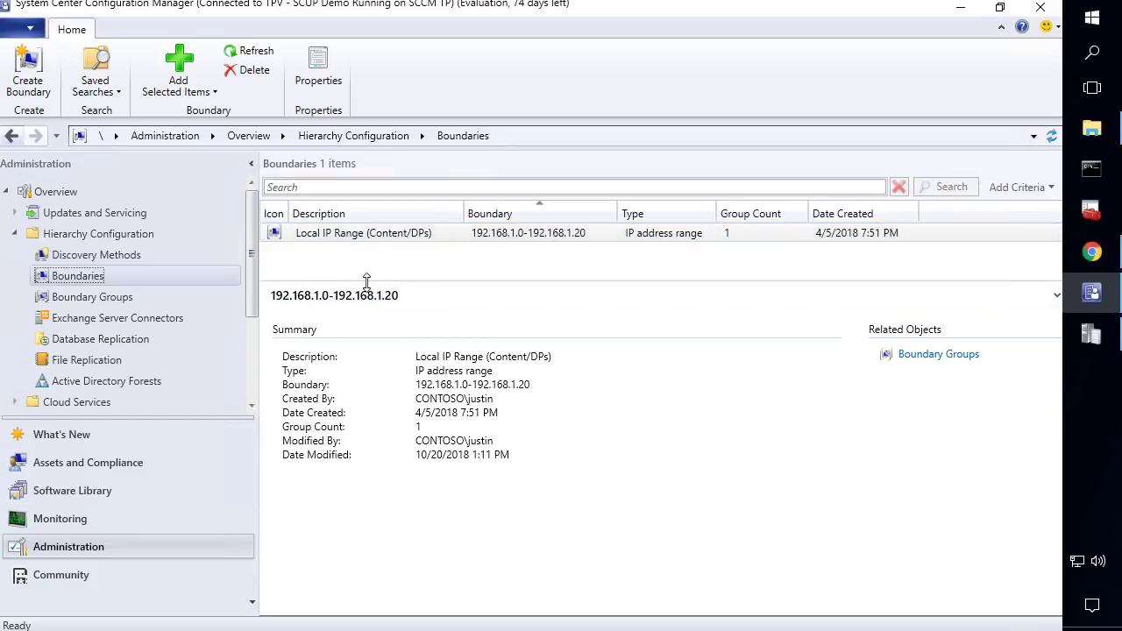
pyautogui.click(438, 235)
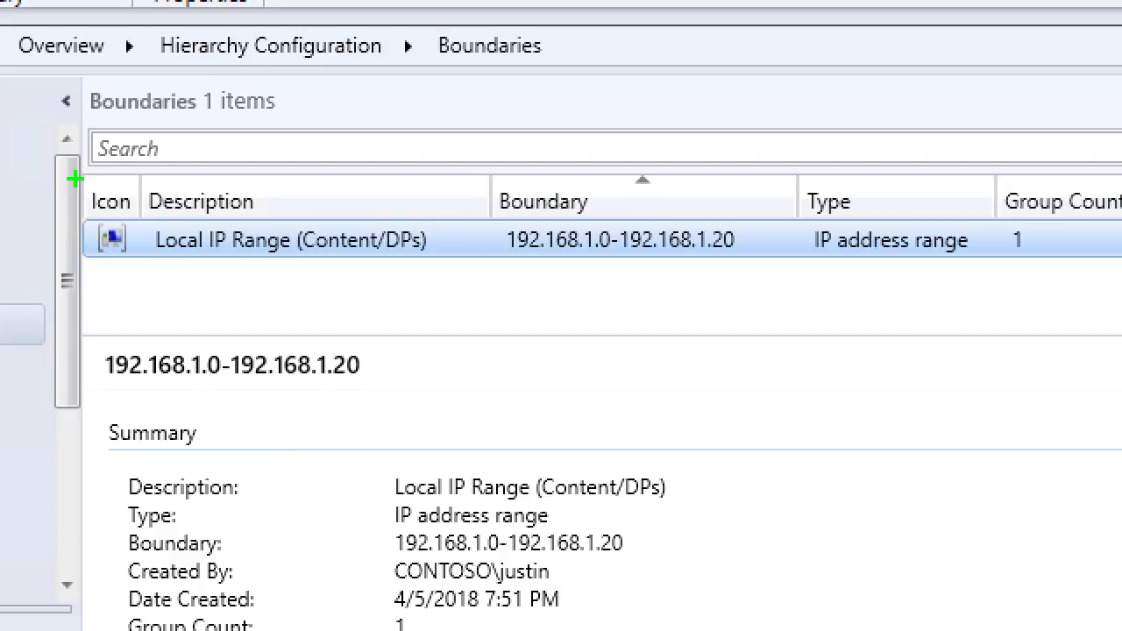
pyautogui.moveTo(75, 179); pyautogui.dragTo(793, 287)
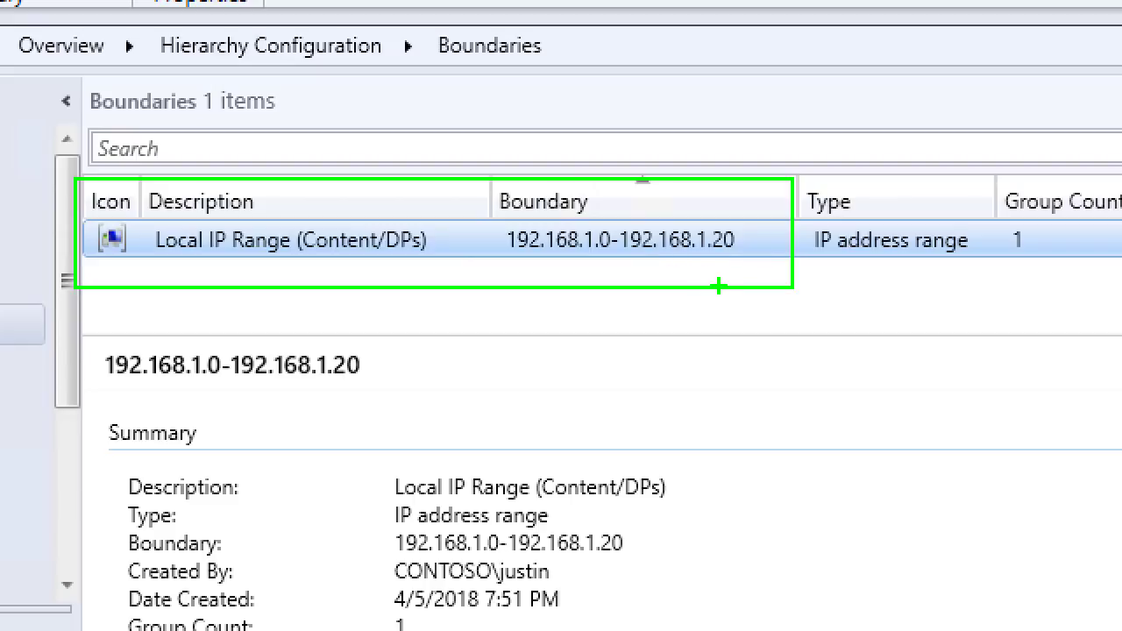
pyautogui.press('Escape')
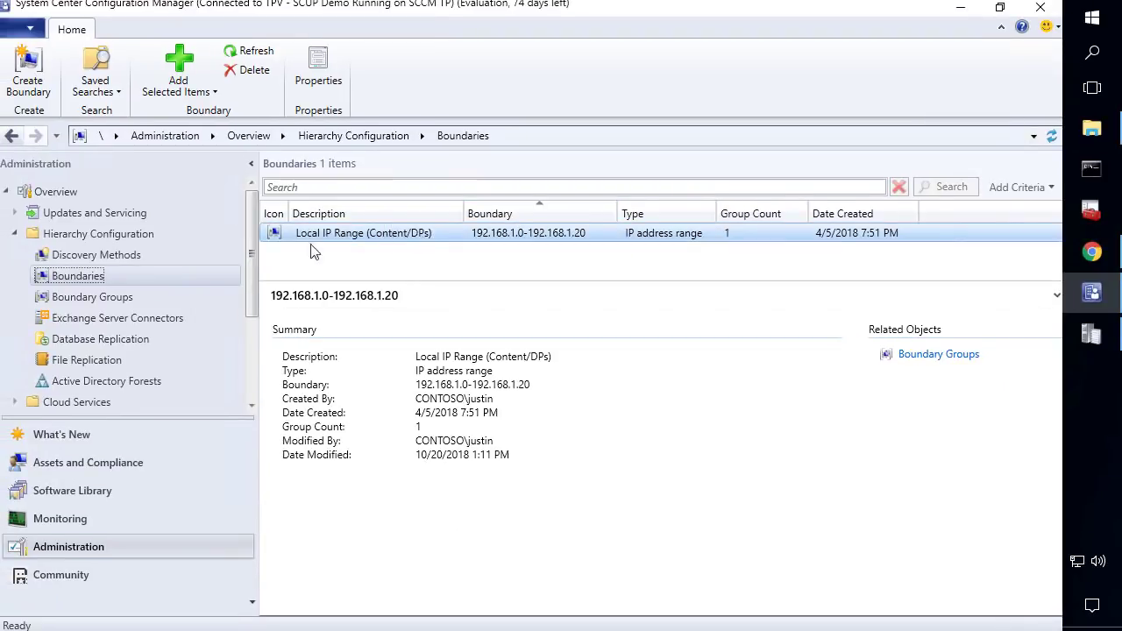
pyautogui.click(119, 300)
pyautogui.click(463, 251)
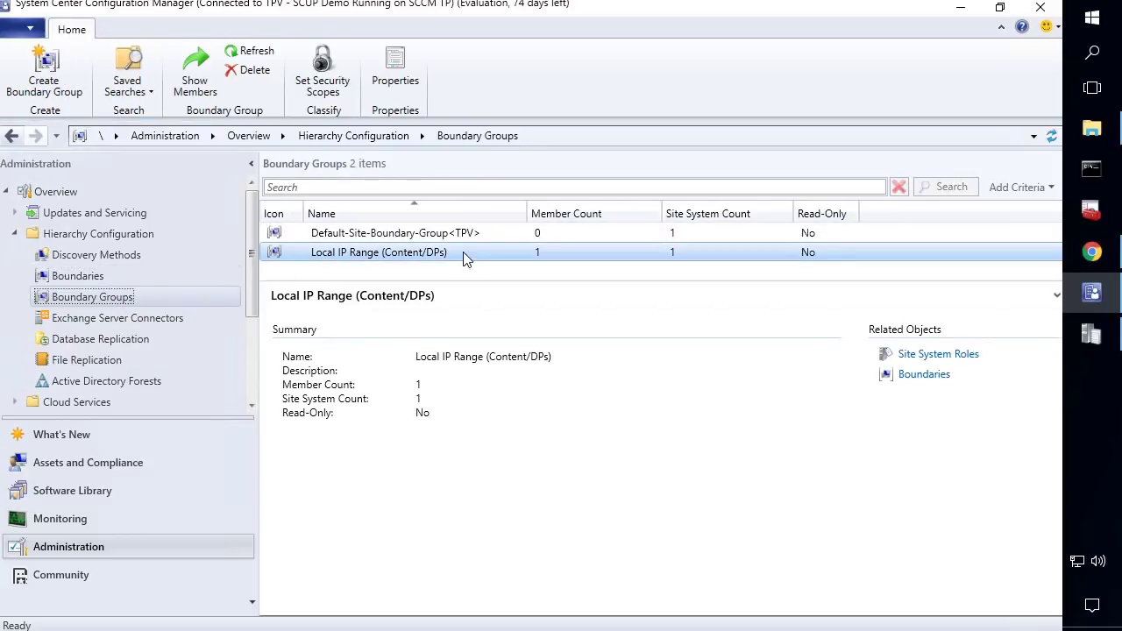
pyautogui.rightClick(419, 255)
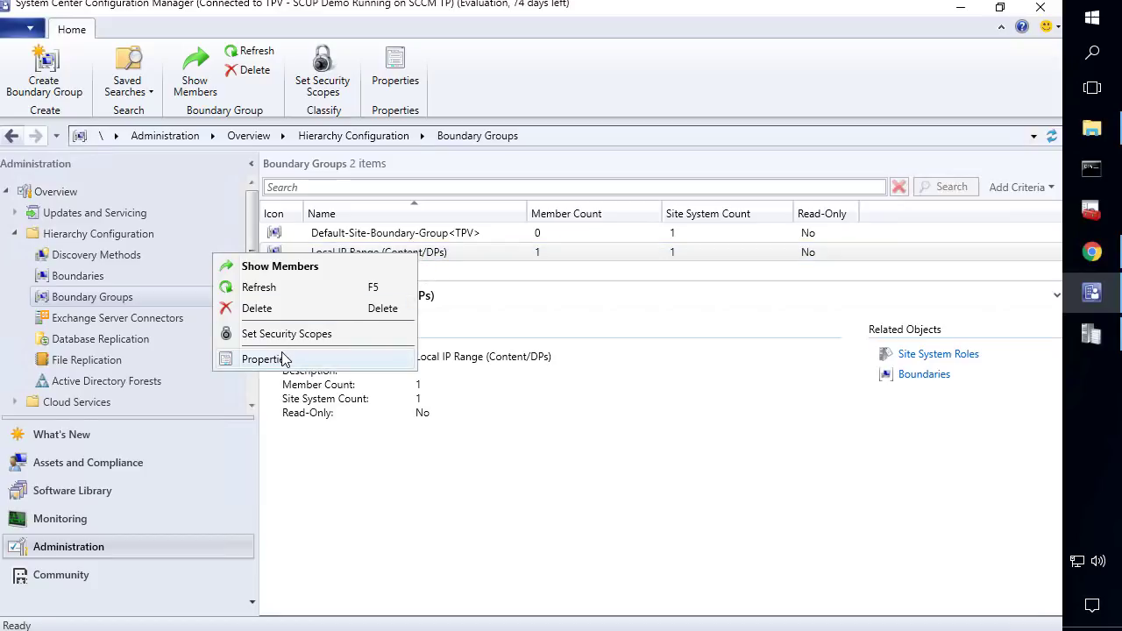
pyautogui.click(287, 355)
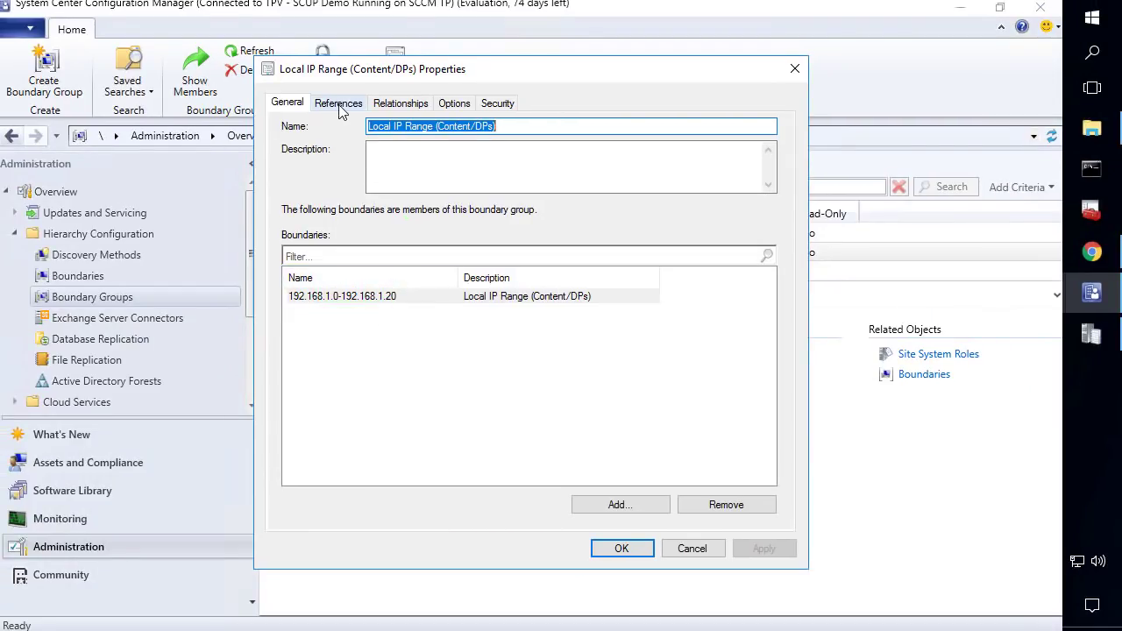
pyautogui.click(340, 105)
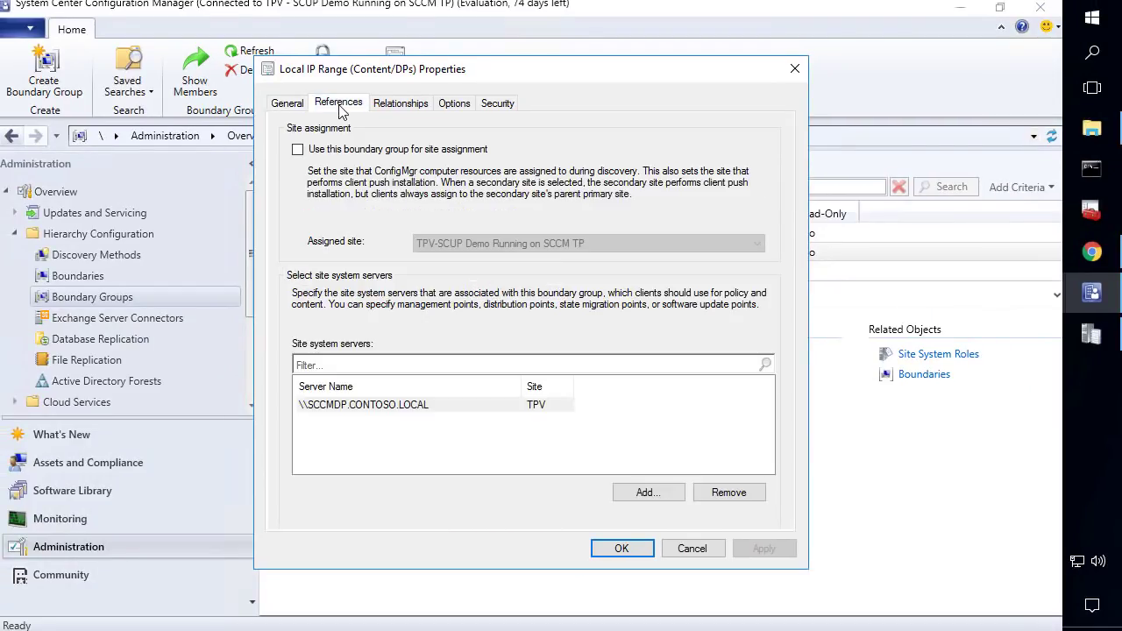
pyautogui.click(372, 409)
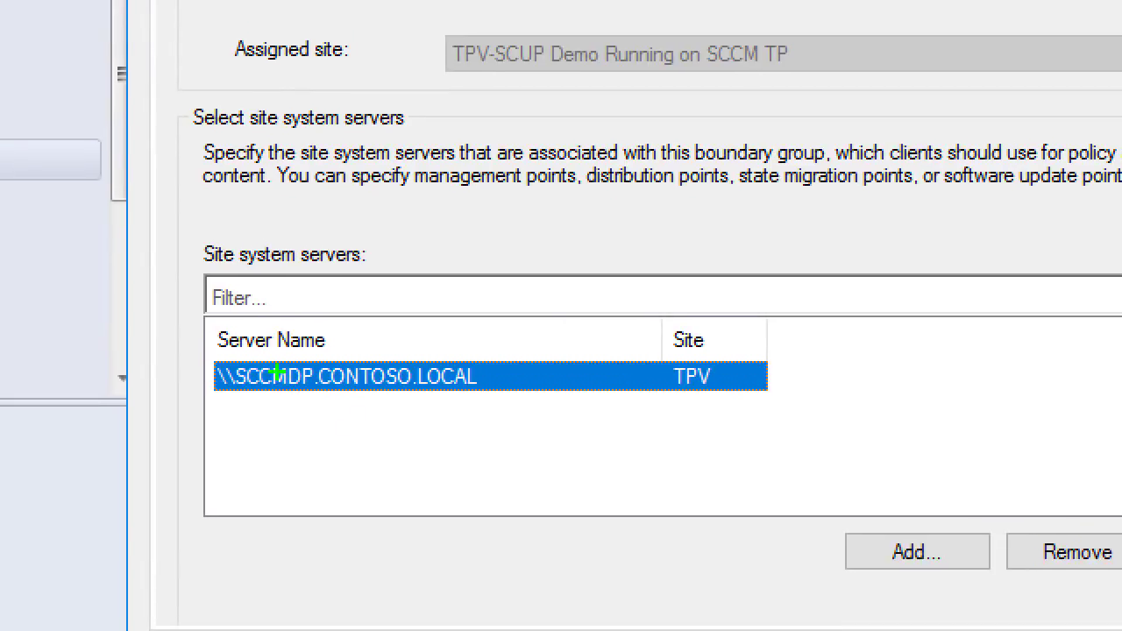
pyautogui.moveTo(213, 319)
pyautogui.mouseDown()
pyautogui.moveTo(263, 351)
pyautogui.moveTo(824, 400)
pyautogui.mouseUp()
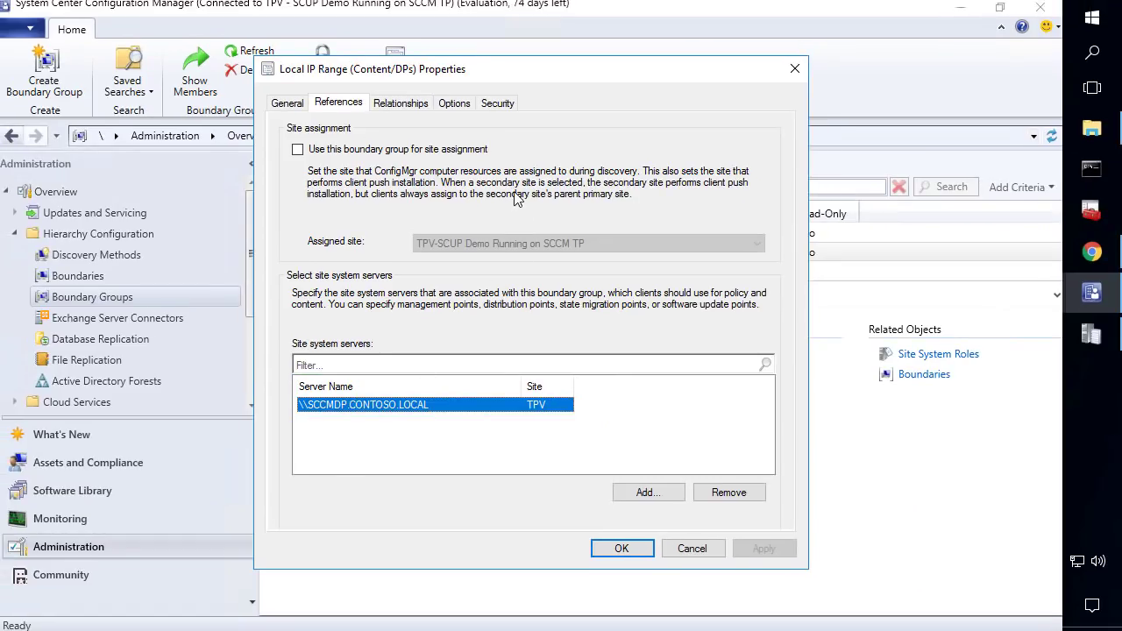
pyautogui.click(624, 550)
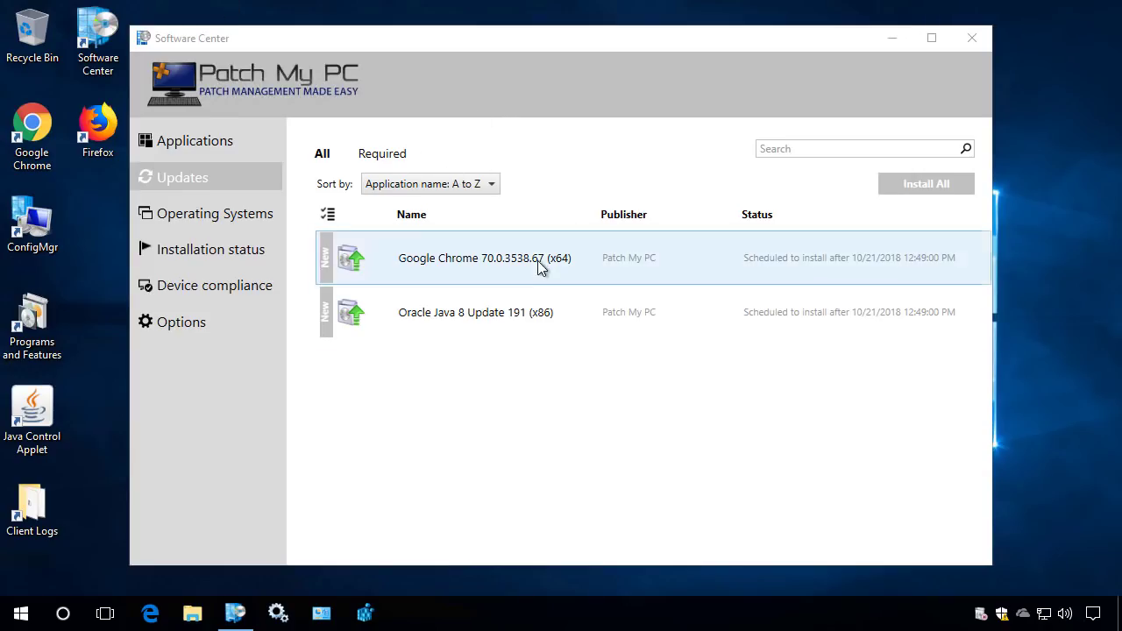
# Step: Open the 7-Zip 18.05 application details from Software Center's Applications list
pyautogui.click(225, 148)
pyautogui.click(378, 315)
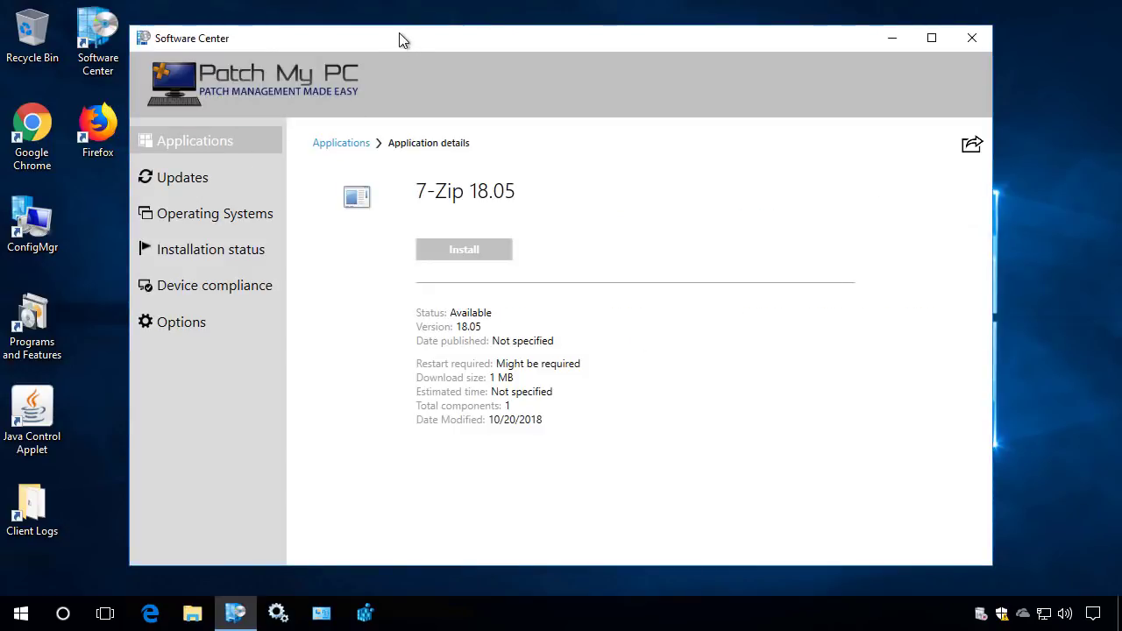
pyautogui.moveTo(395, 39); pyautogui.dragTo(425, 39)
# Step: Run ipconfig in Command Prompt to confirm the client's IP is 192.168.1.24
pyautogui.click(22, 613)
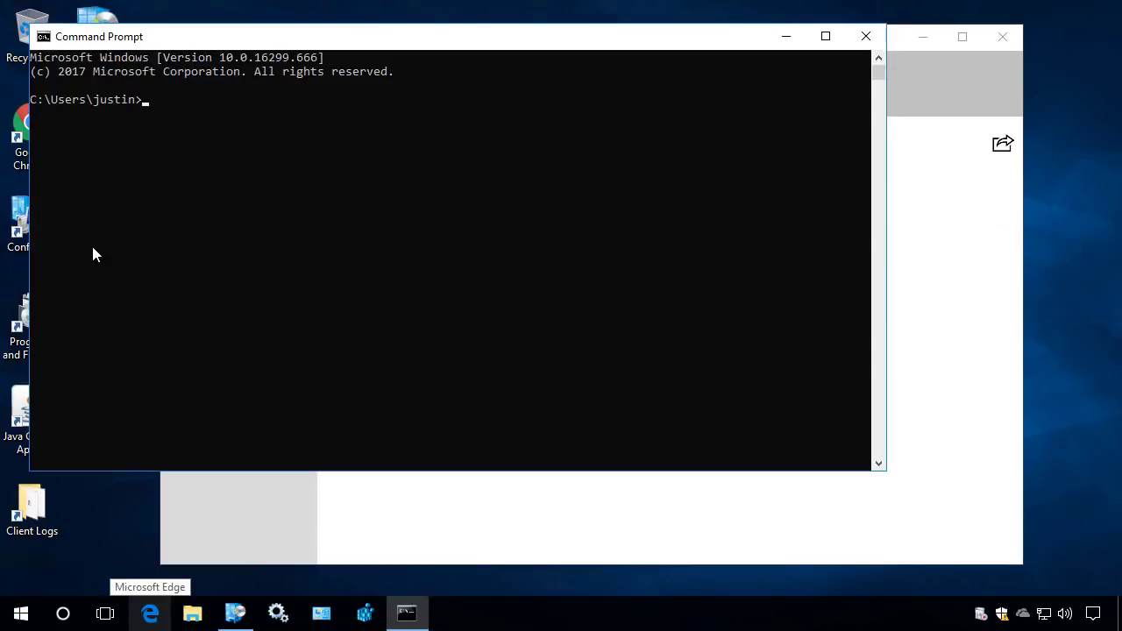
pyautogui.click(92, 253)
pyautogui.write('ipconfig')
pyautogui.press('Return')
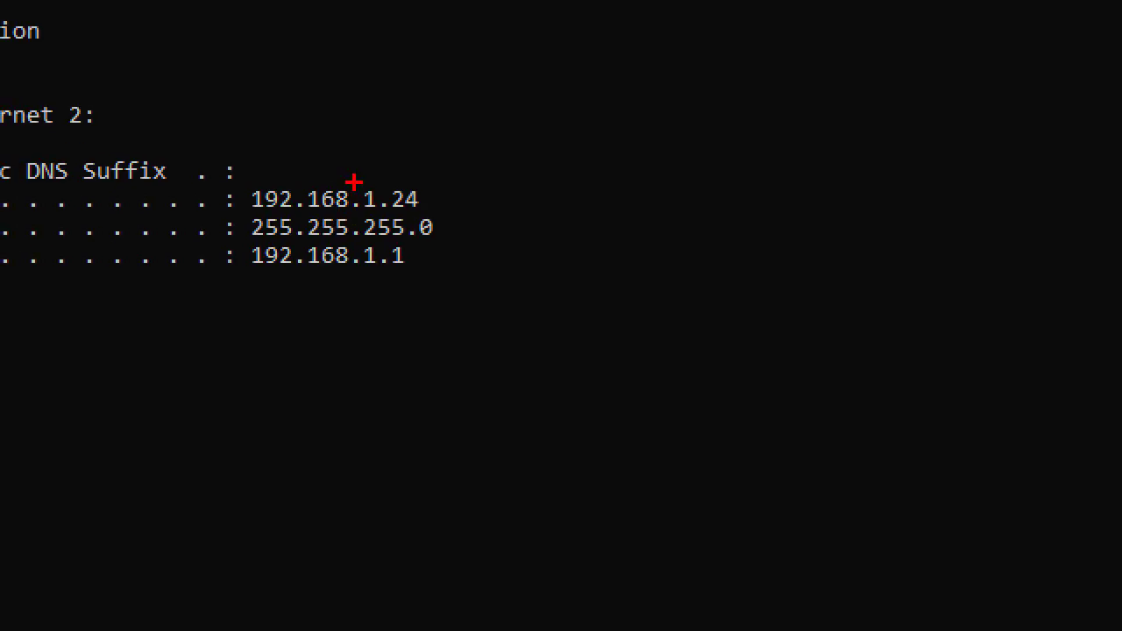
pyautogui.moveTo(354, 176); pyautogui.dragTo(444, 216)
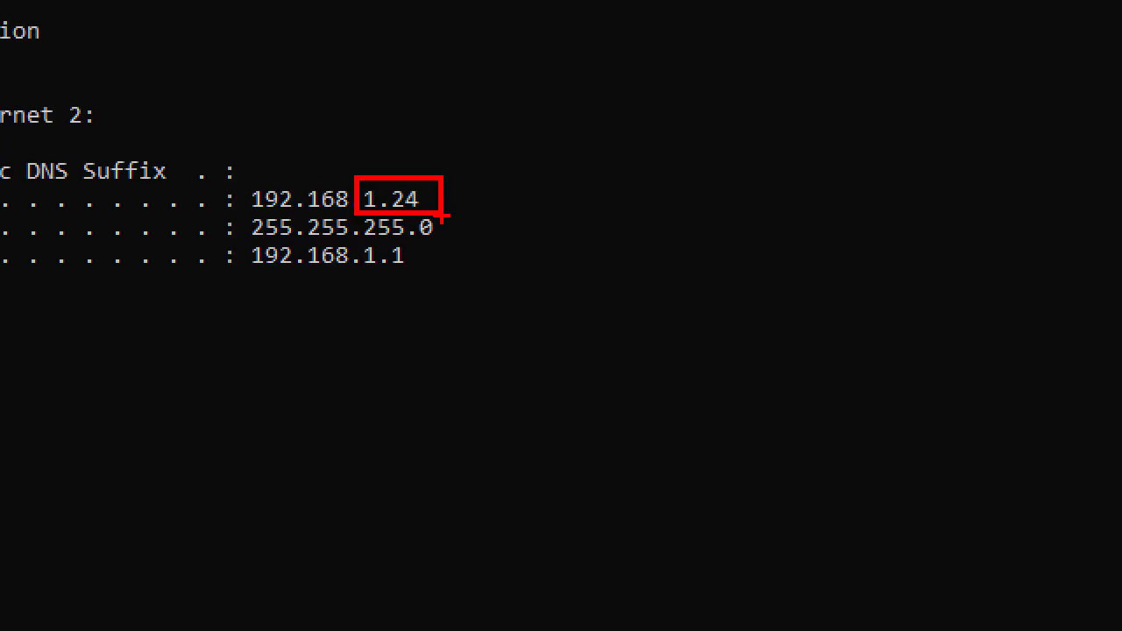
pyautogui.press('Escape')
pyautogui.click(952, 85)
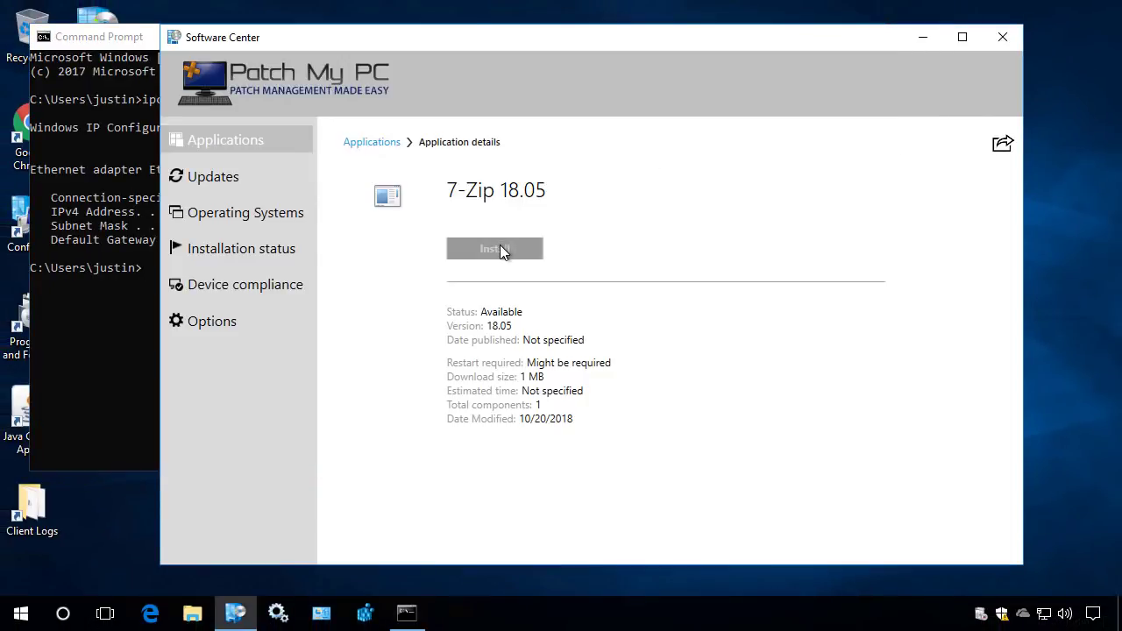
# Step: Install 7-Zip 18.05 and expand the failure details showing error code 0x87D00607
pyautogui.click(498, 248)
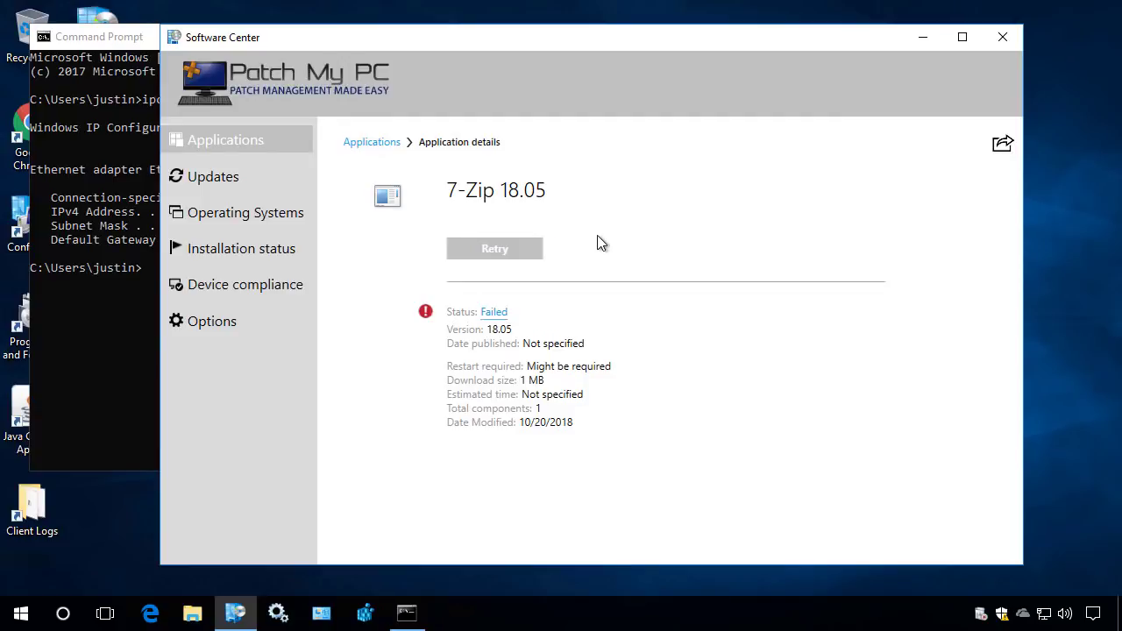
pyautogui.click(496, 318)
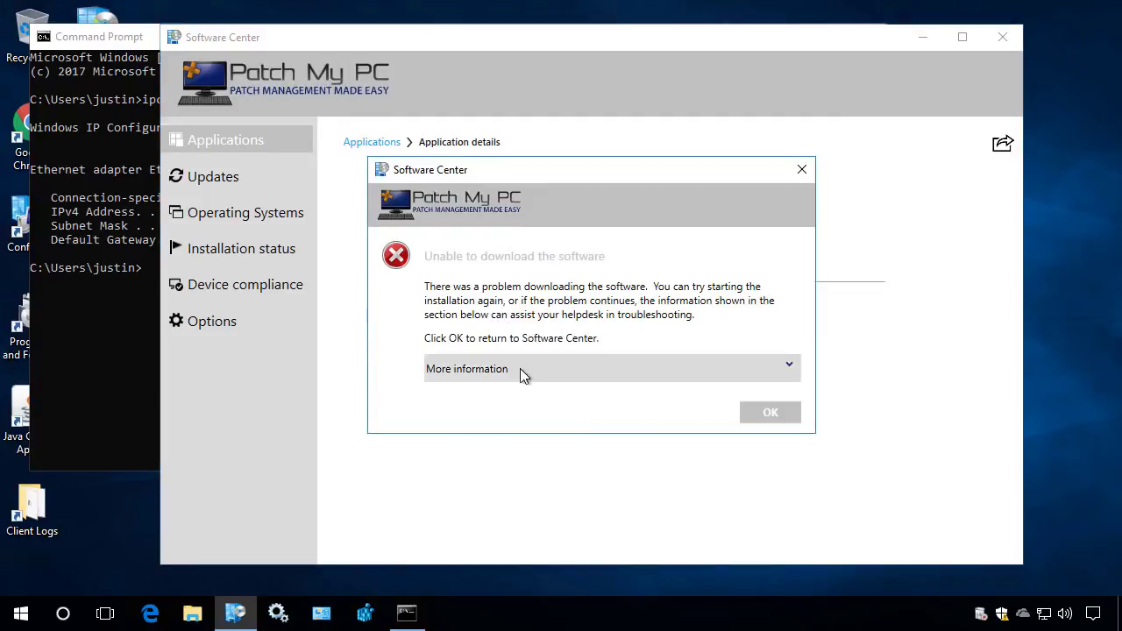
pyautogui.click(521, 376)
pyautogui.moveTo(677, 390); pyautogui.dragTo(639, 396)
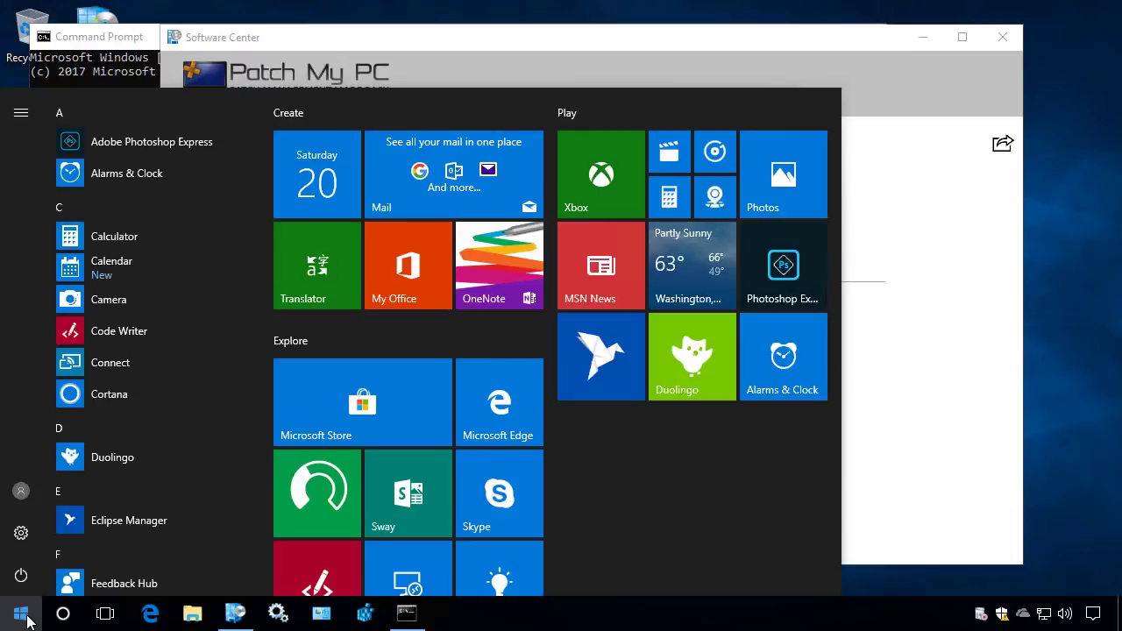
pyautogui.click(35, 612)
# Step: Search Start for cmtrace and launch the CMTrace log tool
pyautogui.write('cmtrace')
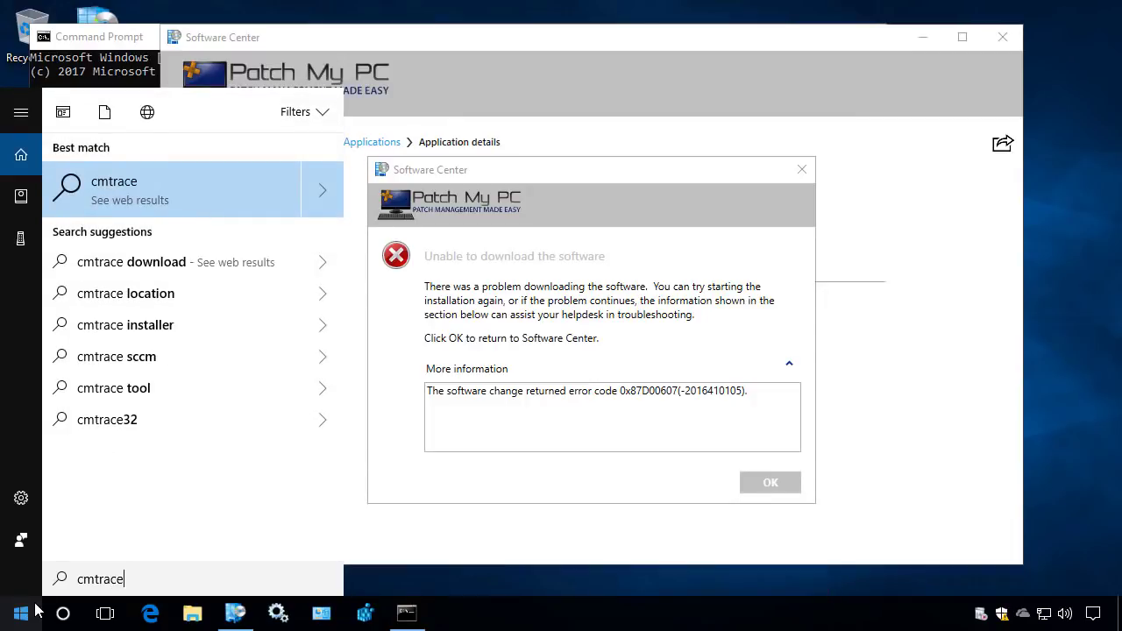
pyautogui.write('a')
pyautogui.hotkey('ctrl', 'a')
pyautogui.write('c')
pyautogui.press('BackSpace')
pyautogui.press('BackSpace')
pyautogui.write('m')
pyautogui.press('BackSpace')
pyautogui.press('BackSpace')
pyautogui.write('cmtrace')
pyautogui.press('Return')
# Step: Look up error 87D00607 in Error Lookup, confirming it means Content not found
pyautogui.hotkey('ctrl', 'l')
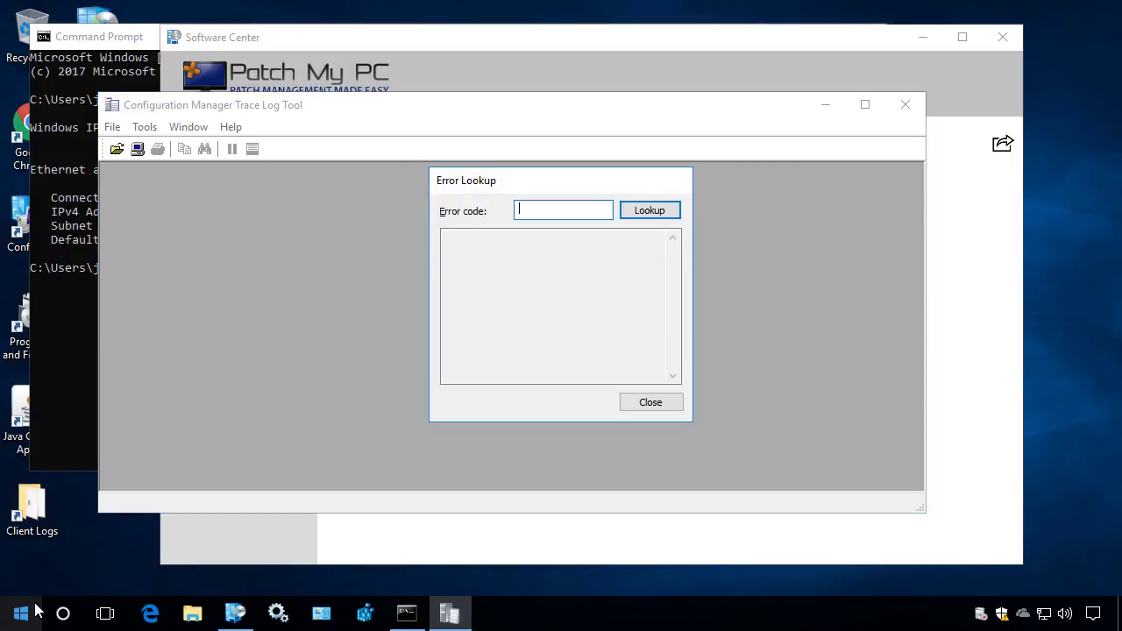
pyautogui.write('87D00607')
pyautogui.press('Return')
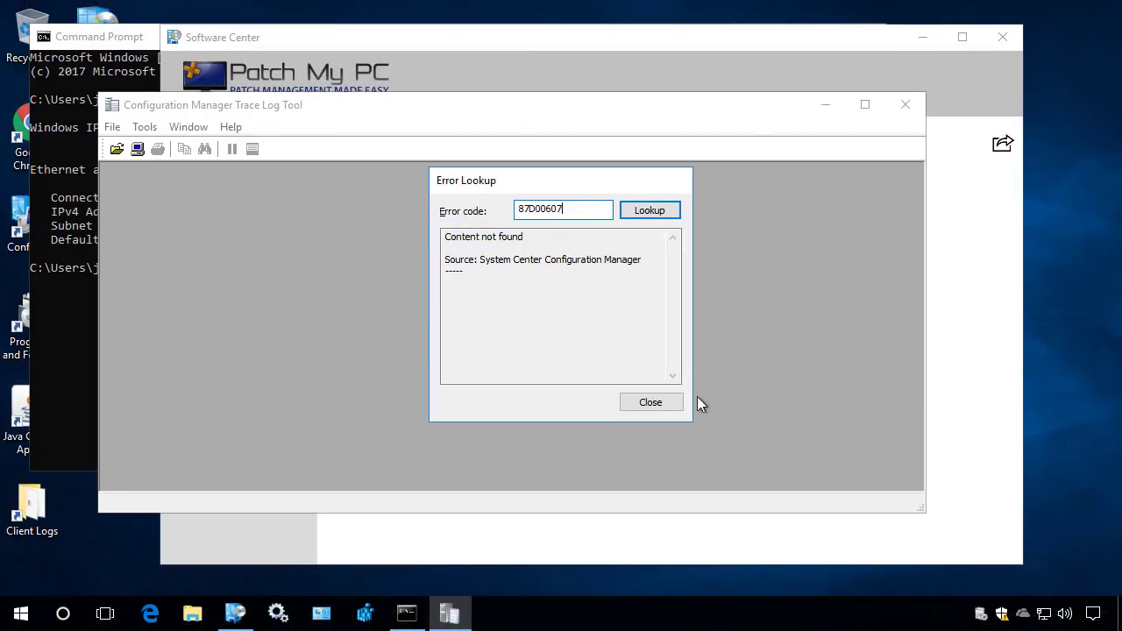
pyautogui.click(750, 465)
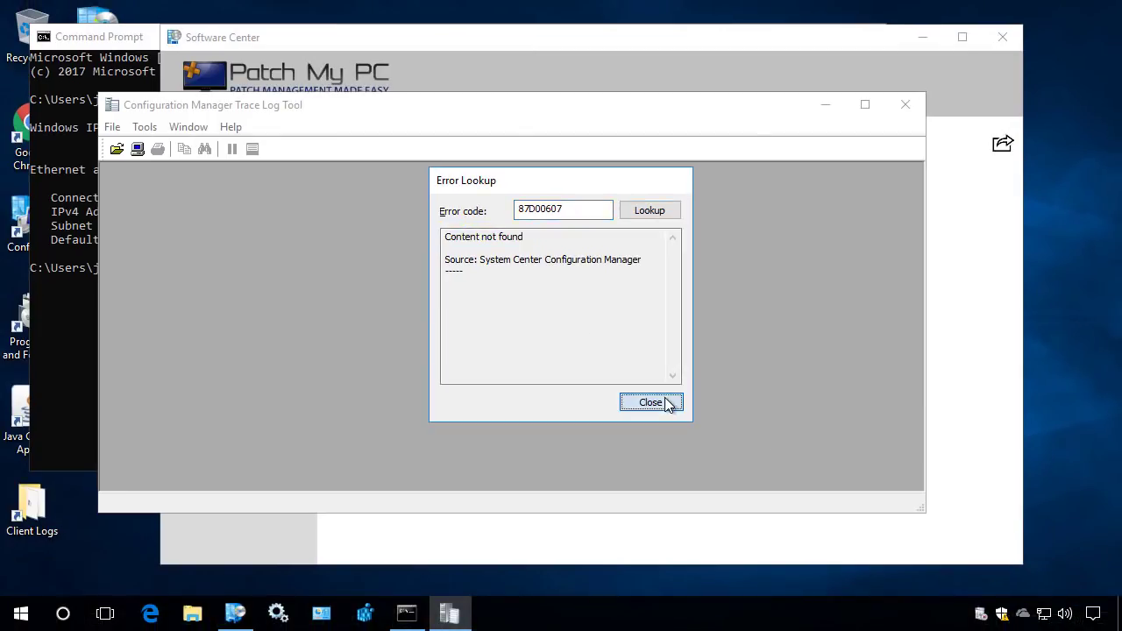
pyautogui.click(116, 149)
# Step: Open CAS.log from the Desktop's Client Logs folder in CMTrace
pyautogui.click(312, 235)
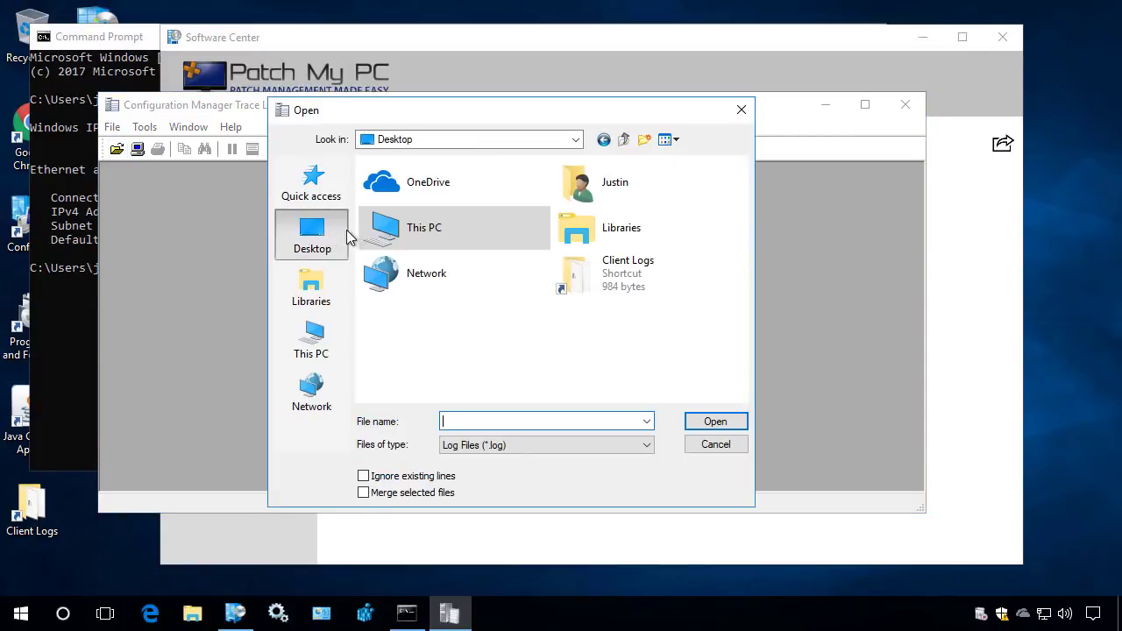
pyautogui.doubleClick(631, 272)
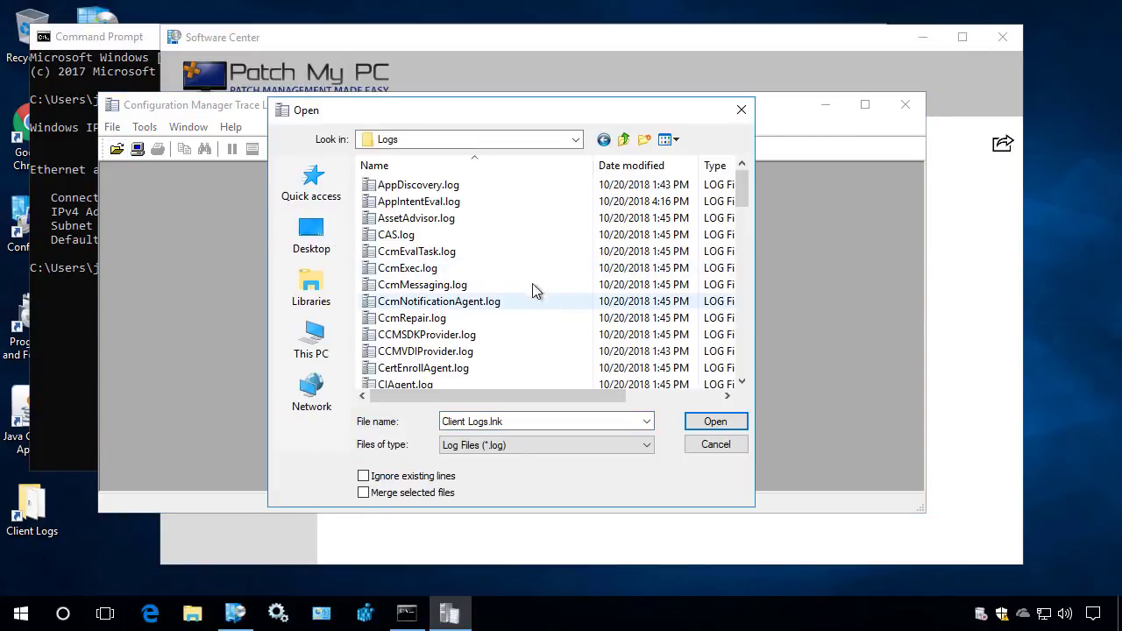
pyautogui.click(447, 253)
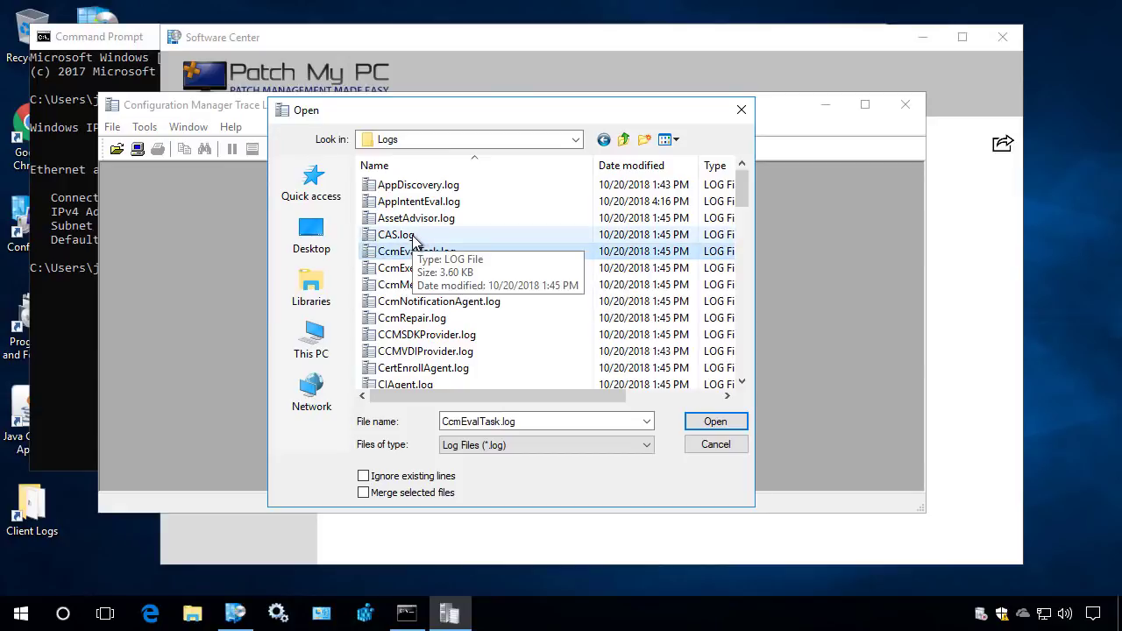
pyautogui.click(412, 237)
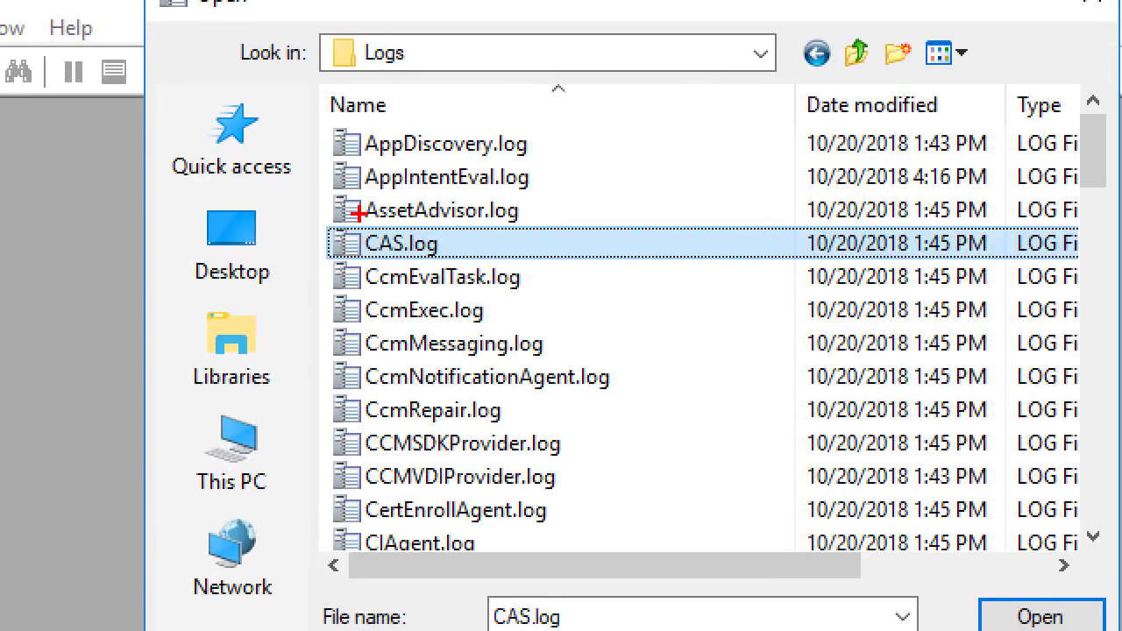
pyautogui.moveTo(355, 222); pyautogui.dragTo(504, 267)
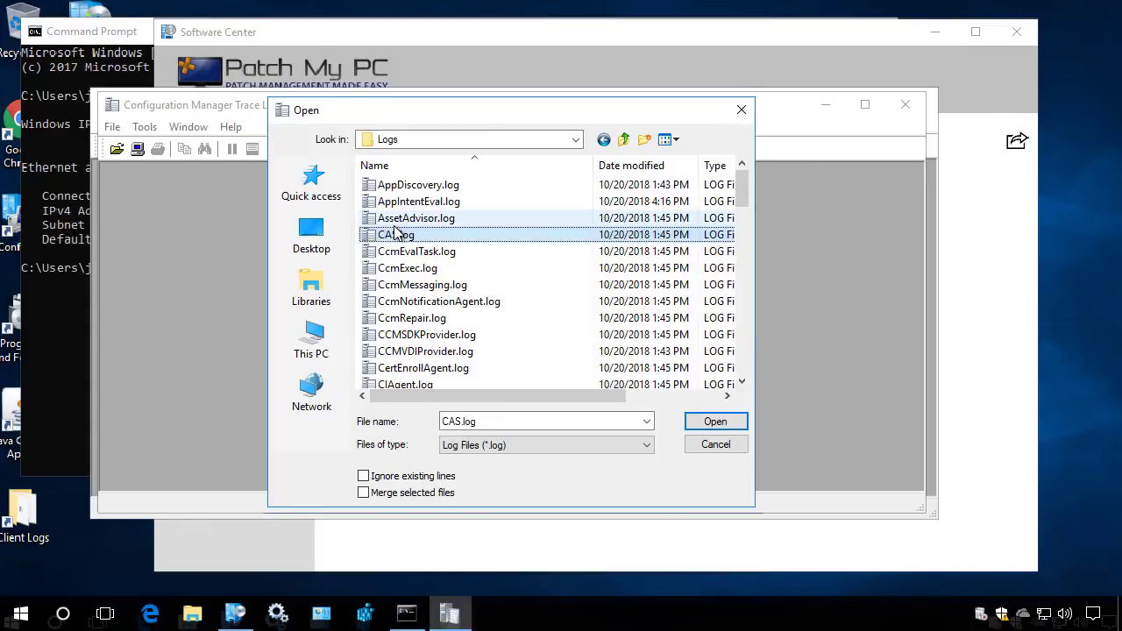
pyautogui.doubleClick(401, 243)
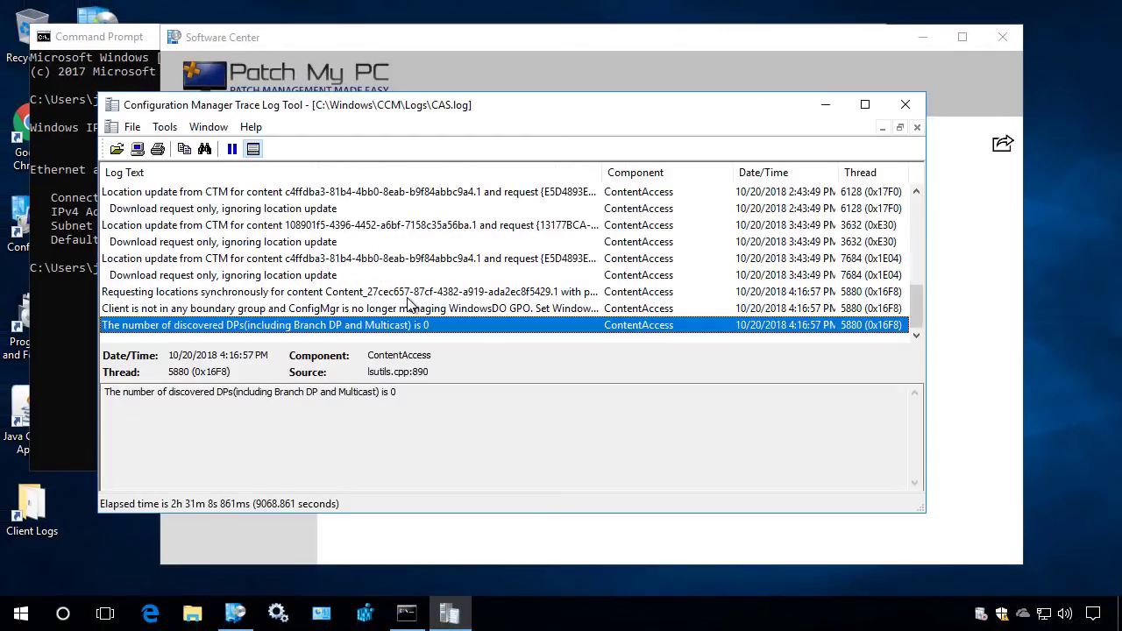
# Step: Maximize CMTrace and inspect the Requesting locations entry reporting 0 discovered DPs
pyautogui.doubleClick(562, 110)
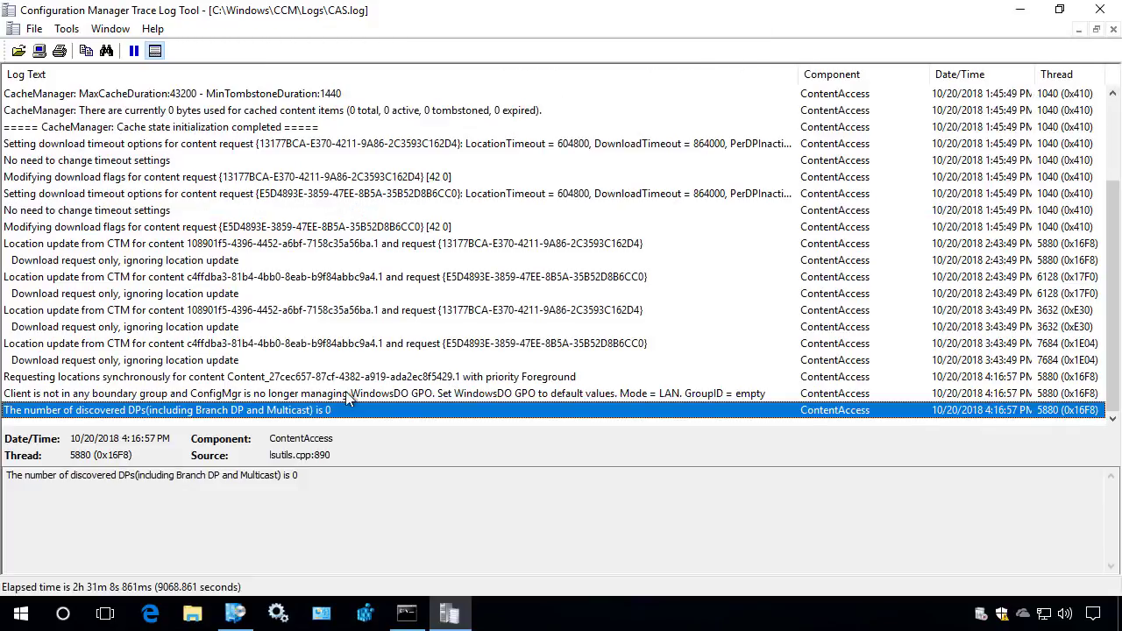
pyautogui.click(335, 377)
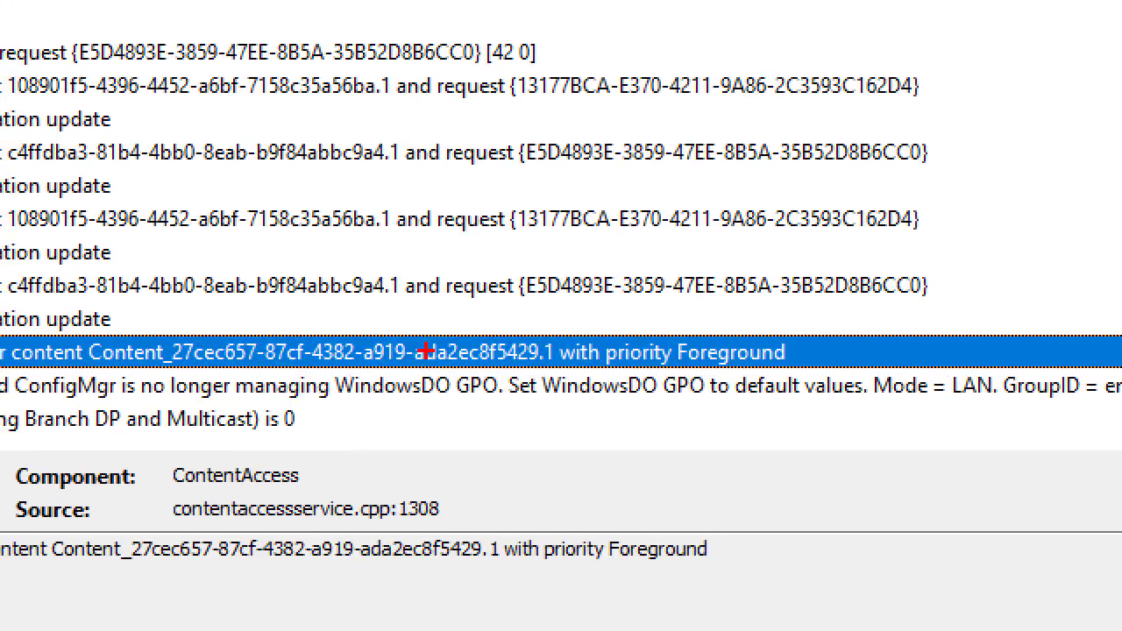
pyautogui.moveTo(416, 347); pyautogui.dragTo(568, 370)
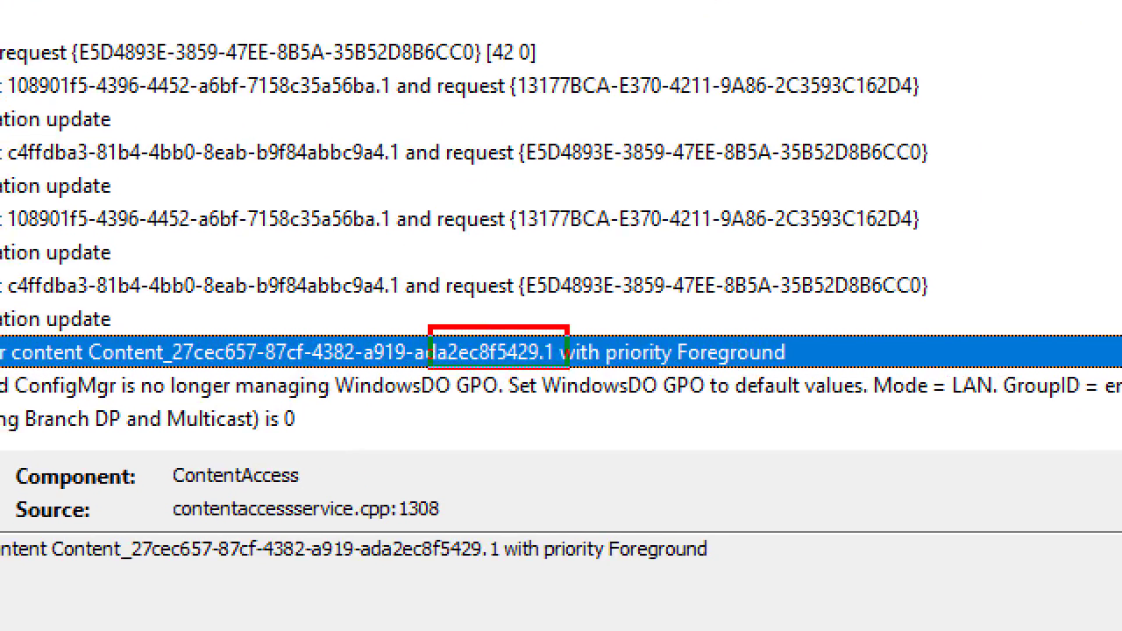
pyautogui.moveTo(317, 444)
pyautogui.mouseDown()
pyautogui.moveTo(251, 411)
pyautogui.moveTo(1, 392)
pyautogui.moveTo(16, 393)
pyautogui.mouseUp()
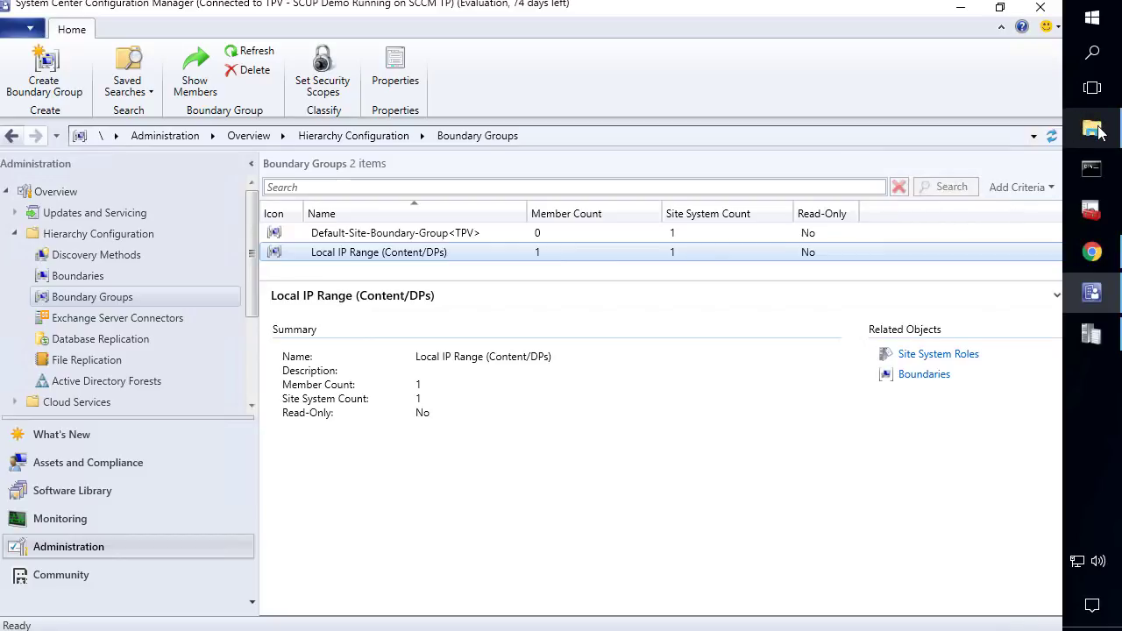
# Step: Open MP_Location.log from SCCM_Install (D:) > SMS_CCM > Logs in the log viewer
pyautogui.click(1090, 126)
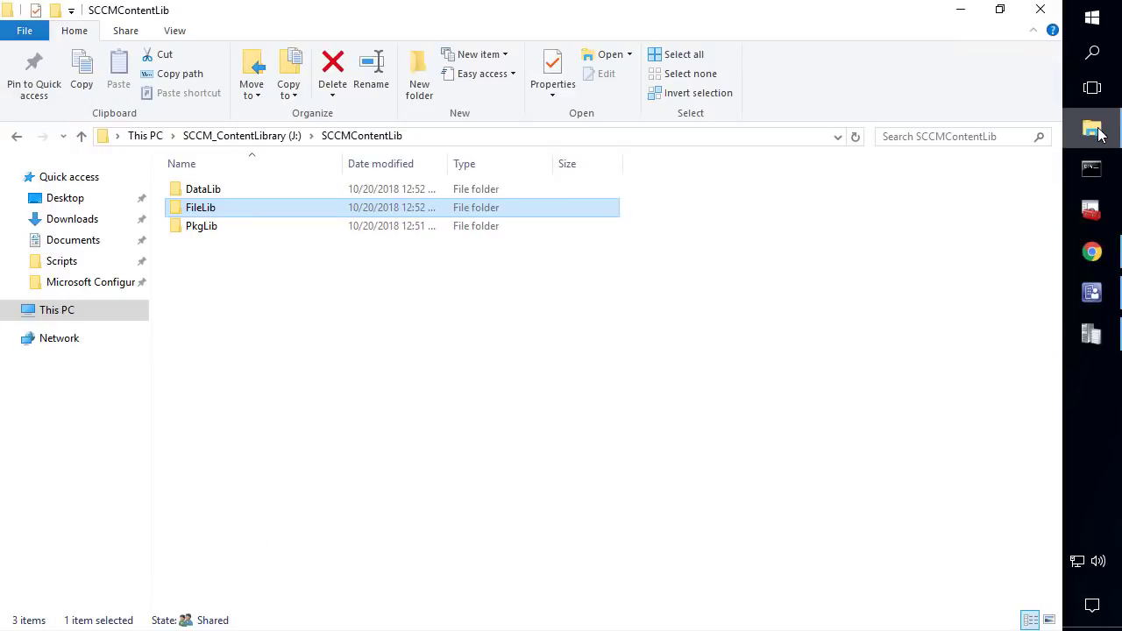
pyautogui.click(82, 311)
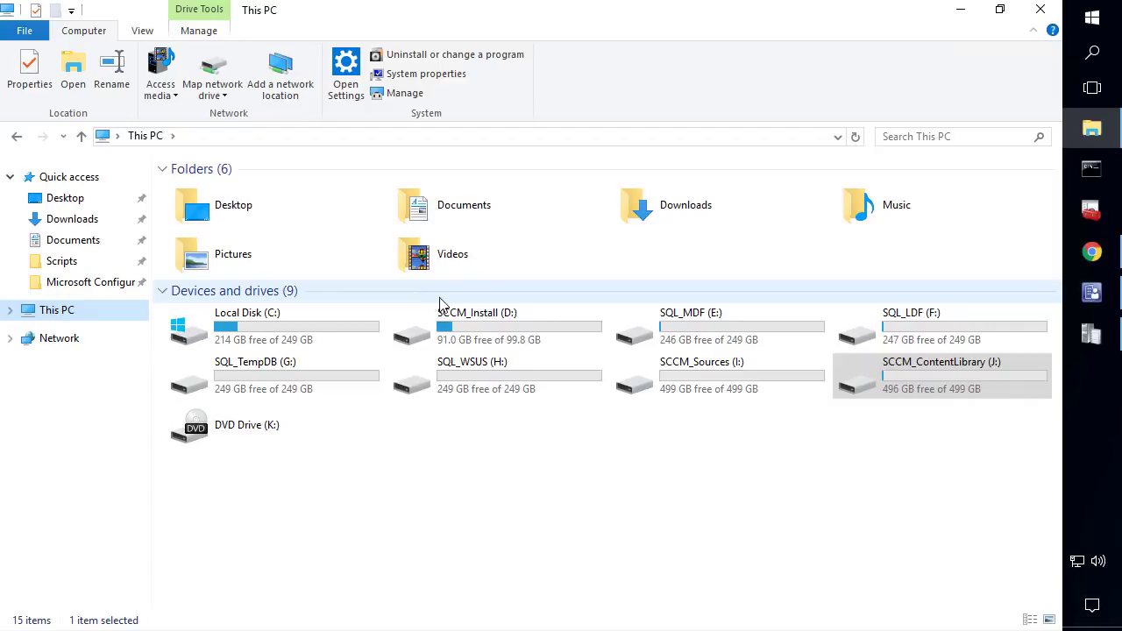
pyautogui.doubleClick(471, 321)
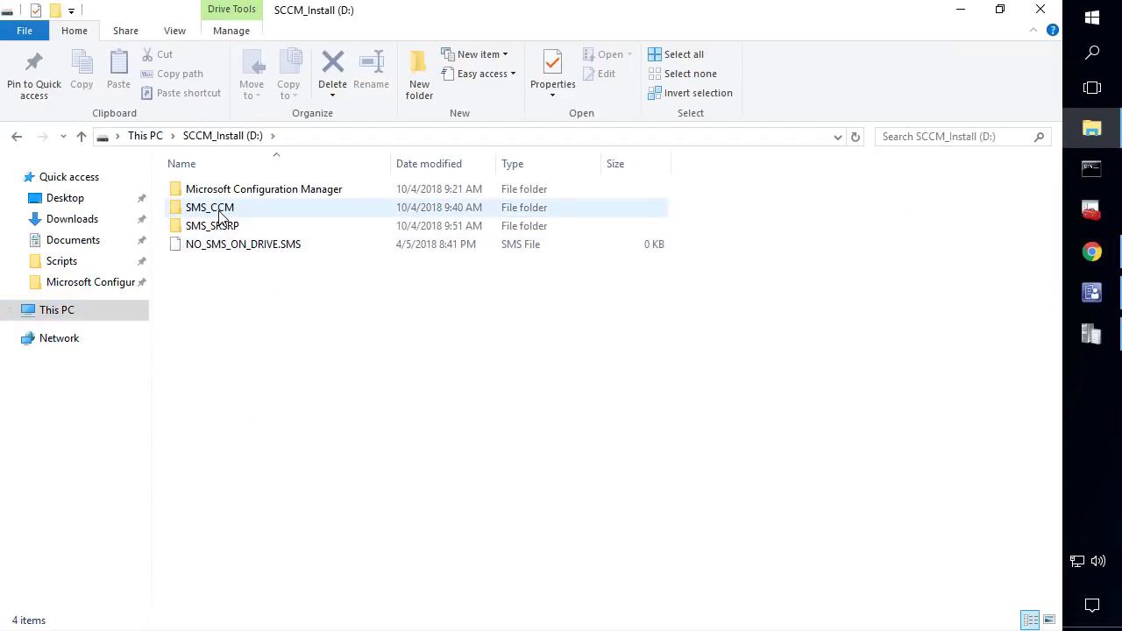
pyautogui.click(215, 215)
pyautogui.doubleClick(215, 215)
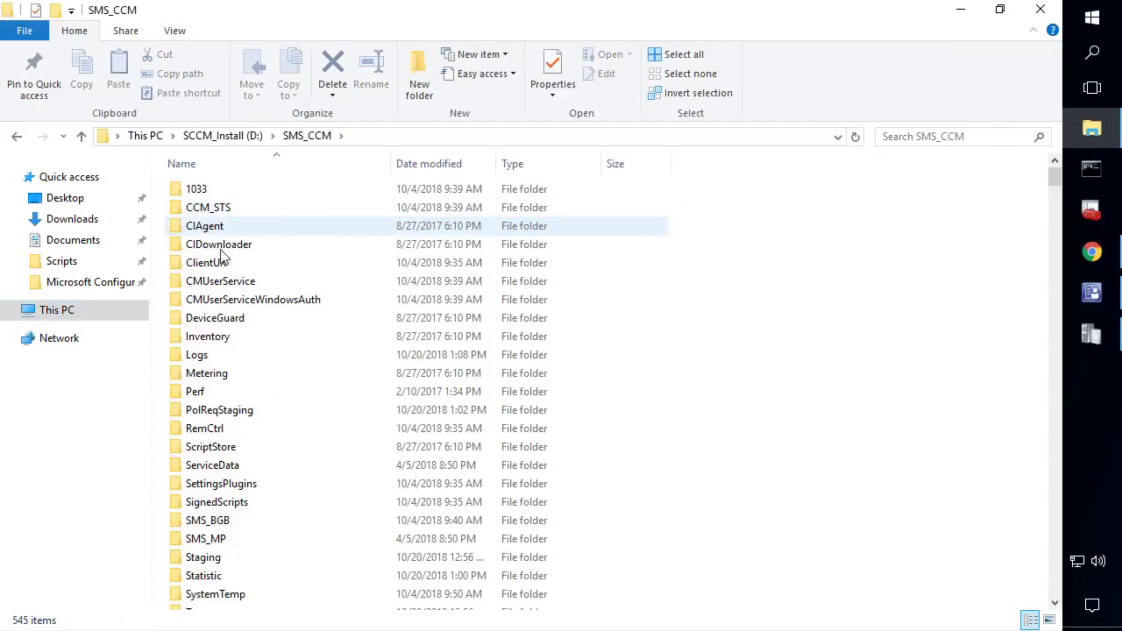
pyautogui.doubleClick(207, 355)
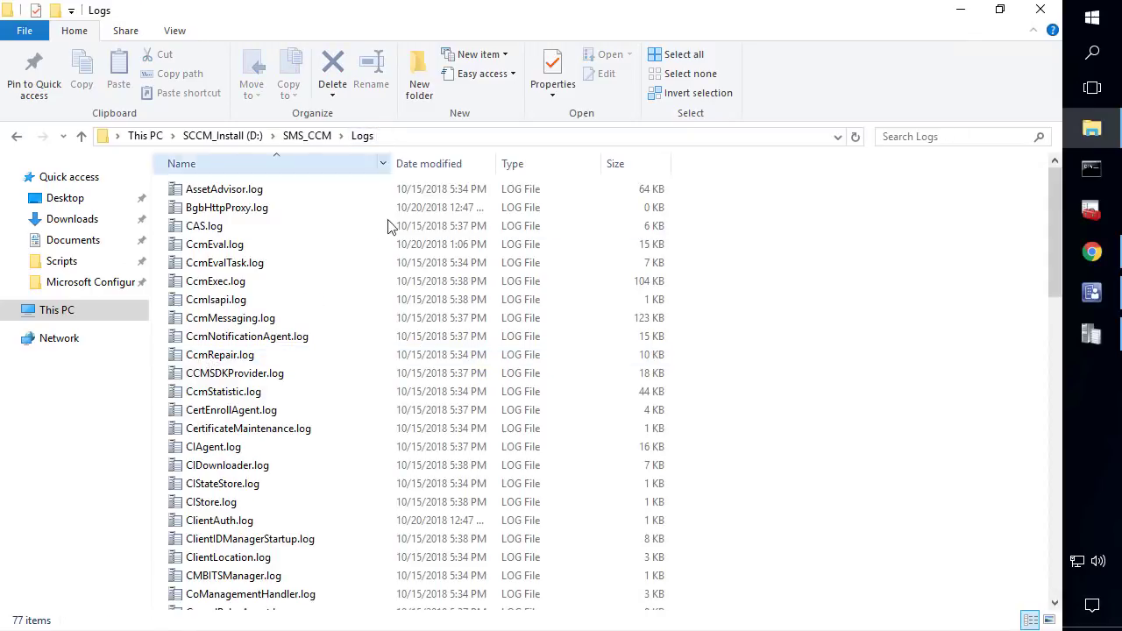
pyautogui.scroll(-4, 307, 371)
pyautogui.scroll(-7, 302, 373)
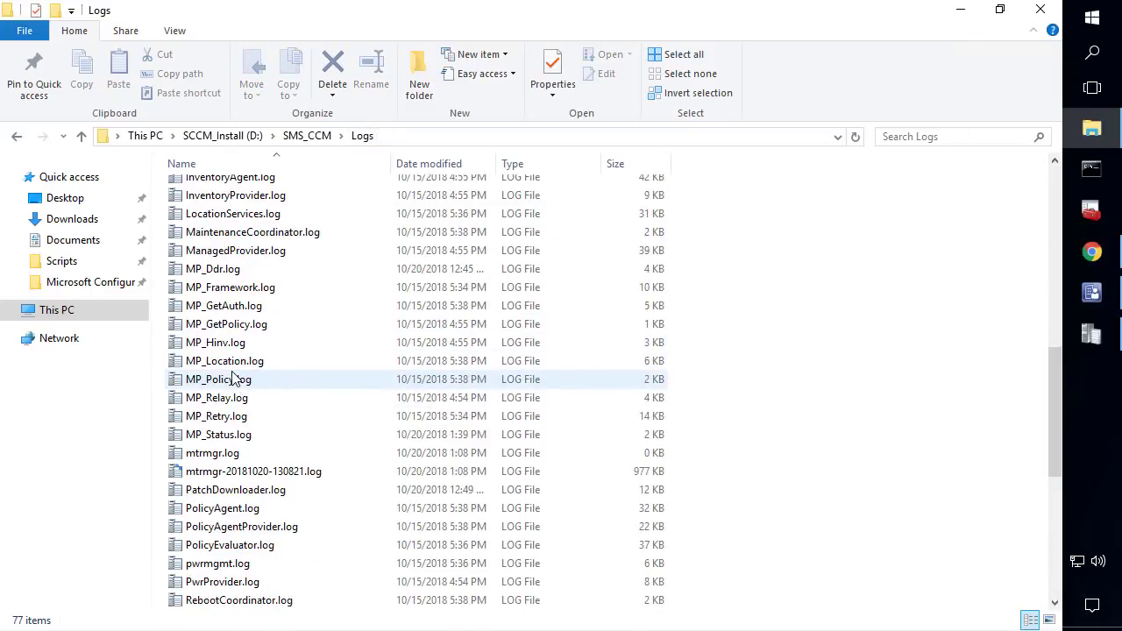
pyautogui.doubleClick(223, 362)
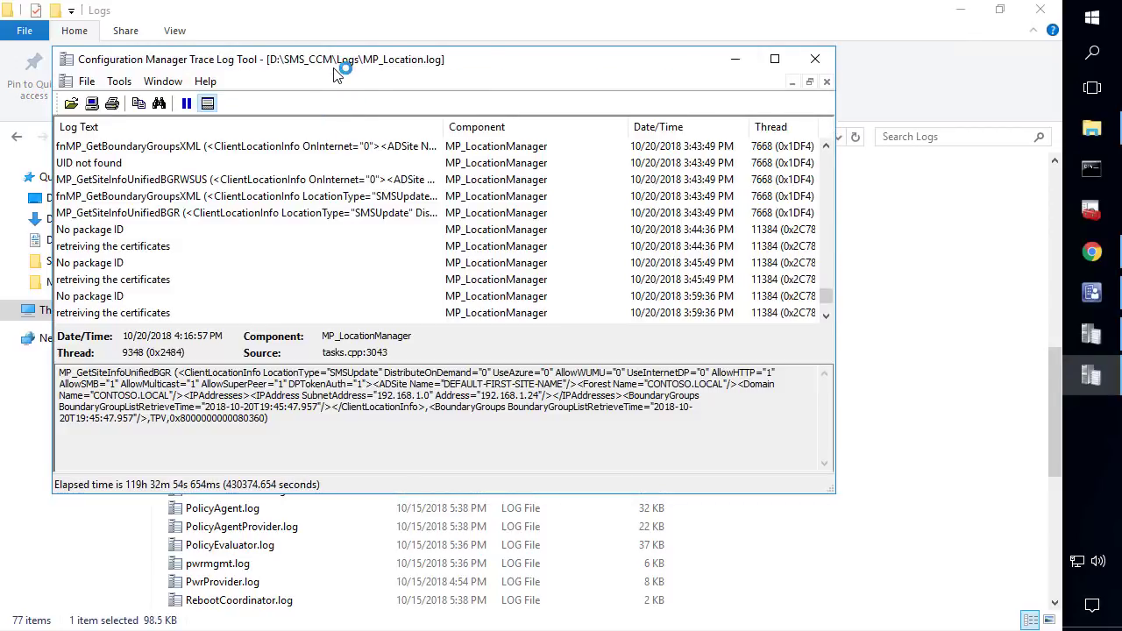
# Step: Maximize the viewer, widen Log Text, and review subnet 192.168.1.0 and client address 192.168.1.24
pyautogui.doubleClick(338, 61)
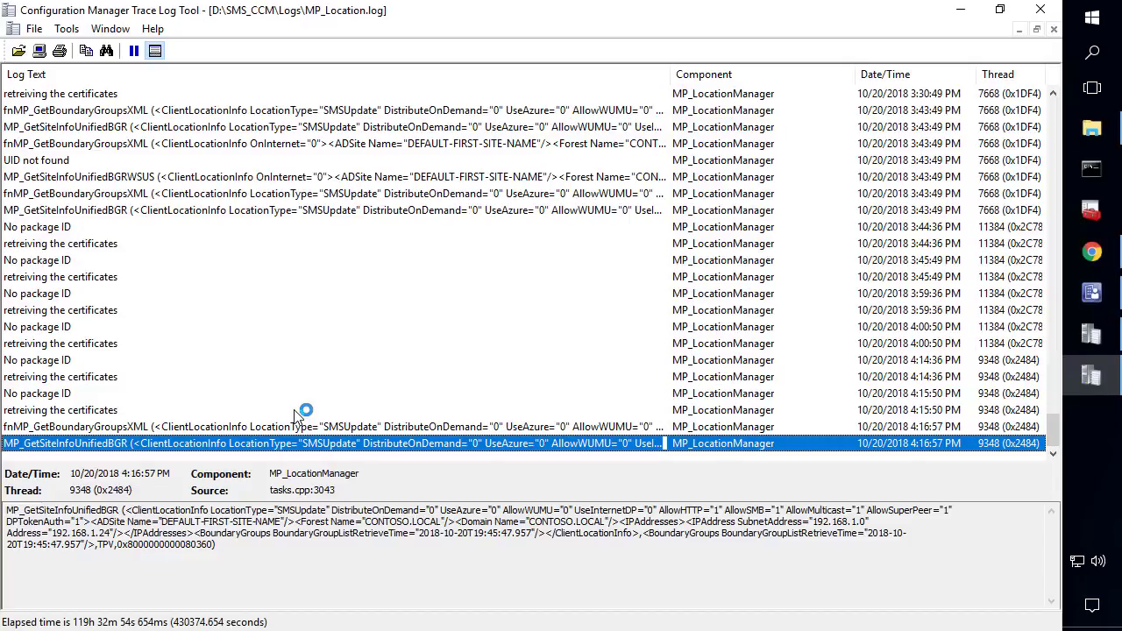
pyautogui.moveTo(671, 74); pyautogui.dragTo(715, 81)
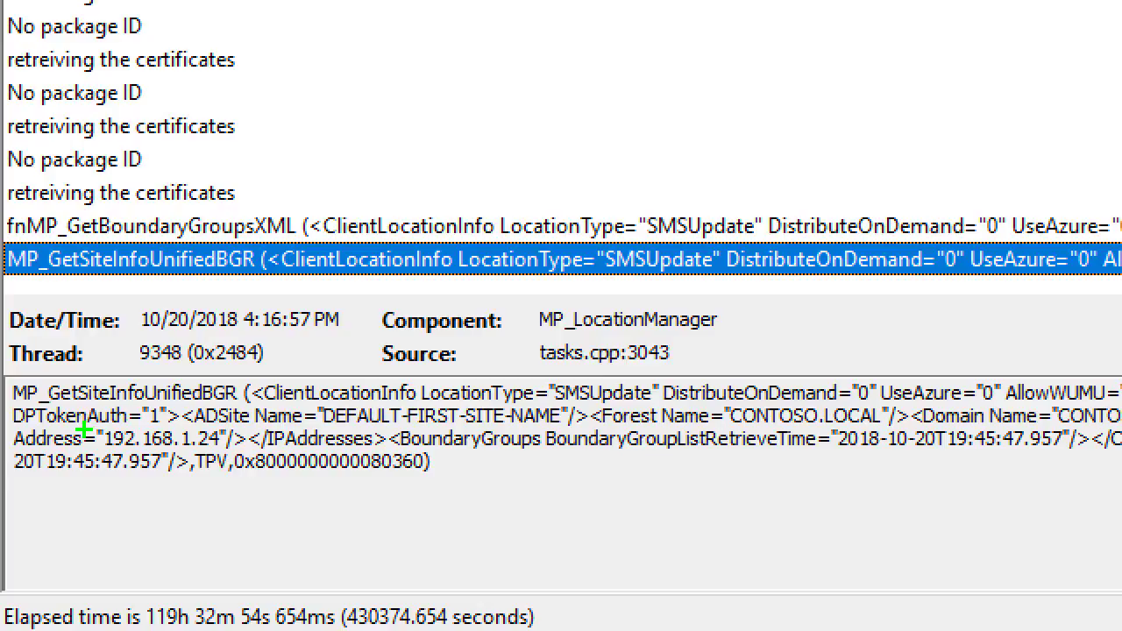
pyautogui.moveTo(77, 428); pyautogui.dragTo(235, 450)
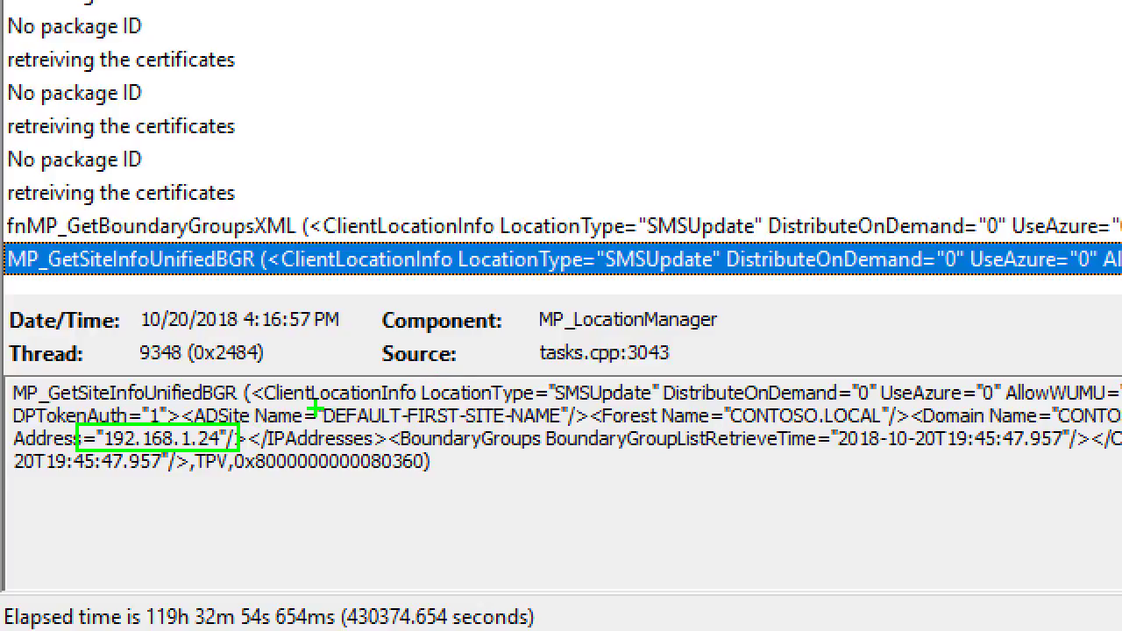
pyautogui.moveTo(306, 391)
pyautogui.mouseDown()
pyautogui.moveTo(479, 431)
pyautogui.moveTo(568, 432)
pyautogui.mouseUp()
pyautogui.moveTo(688, 384); pyautogui.dragTo(1096, 441)
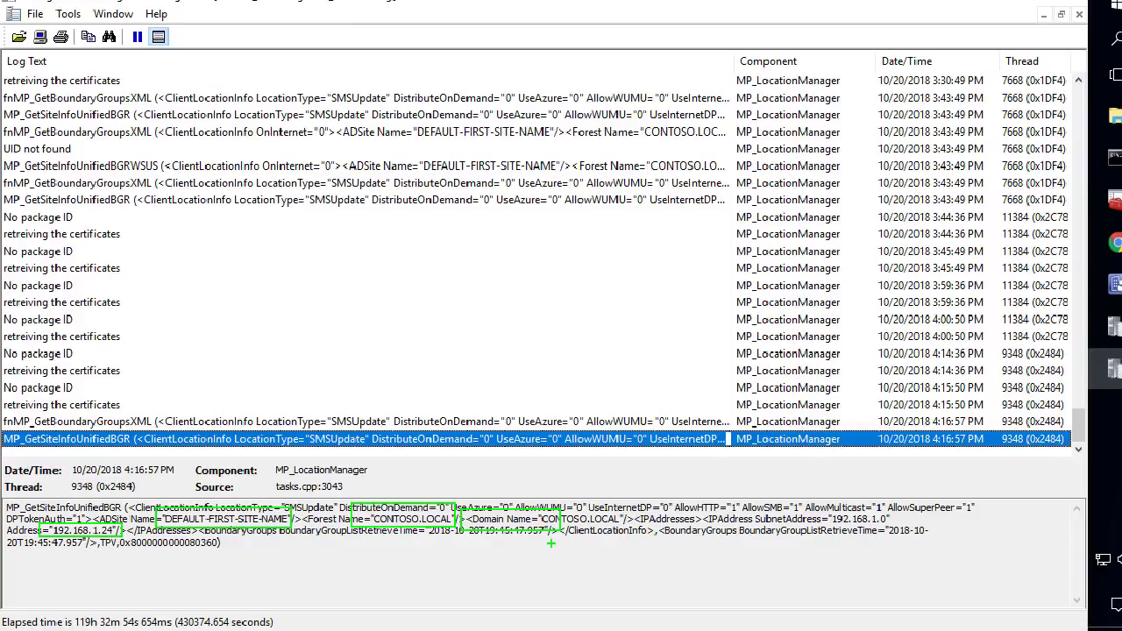
pyautogui.press('Escape')
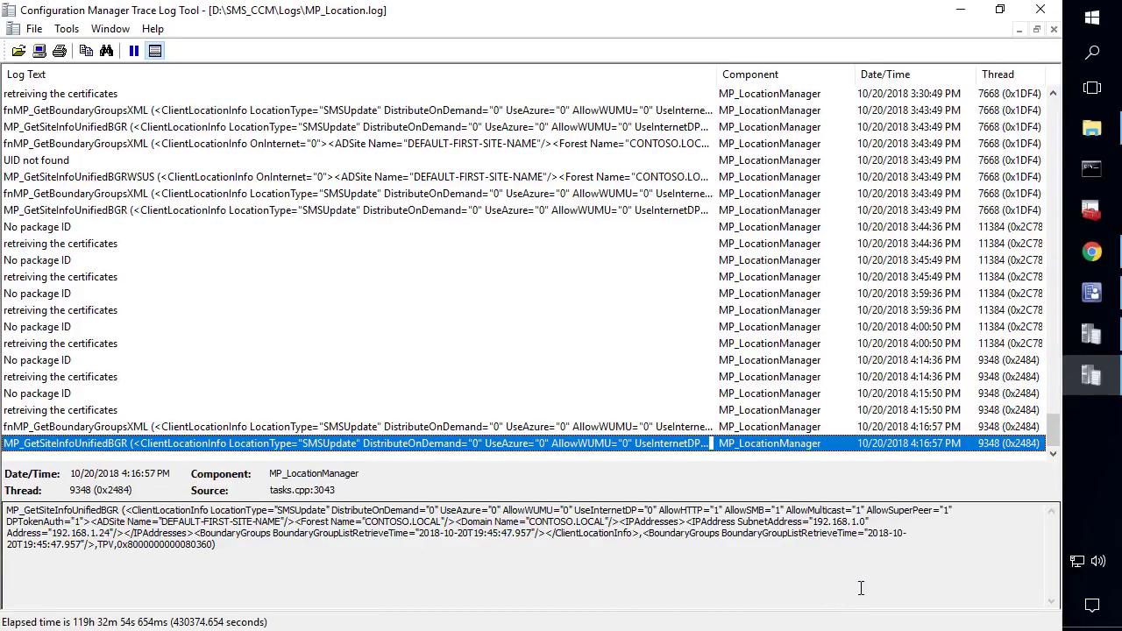
pyautogui.hotkey('ctrl', '1')
pyautogui.moveTo(867, 506)
pyautogui.mouseDown()
pyautogui.moveTo(614, 474)
pyautogui.moveTo(475, 467)
pyautogui.moveTo(473, 483)
pyautogui.mouseUp()
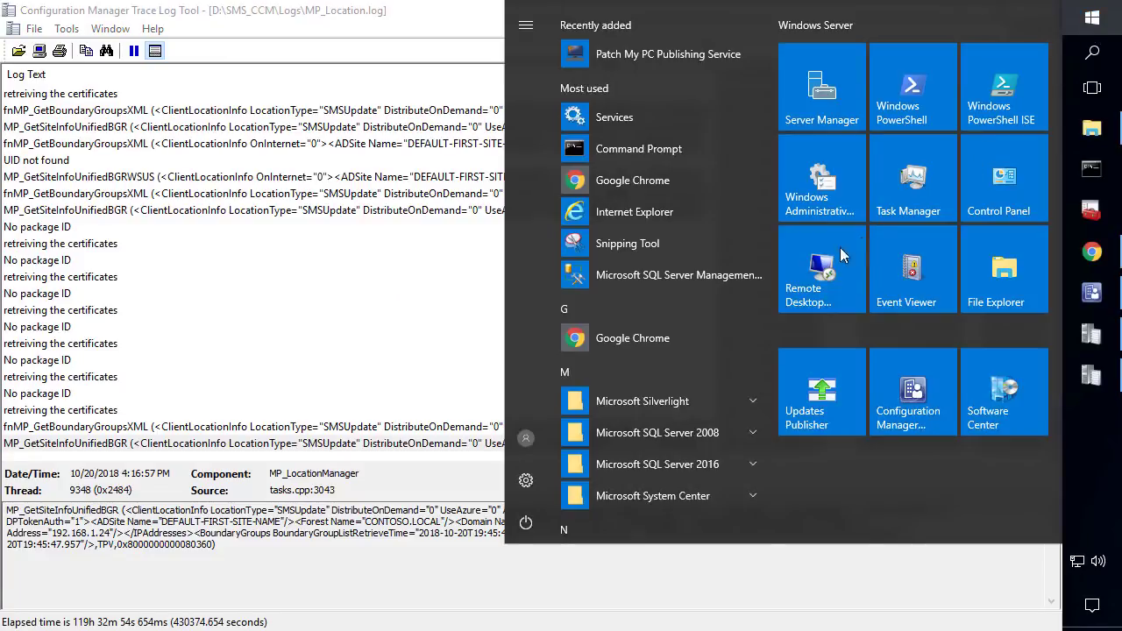
# Step: Launch SQL Server Management Studio and expand CM_TPV's Programmability folder
pyautogui.write('sql')
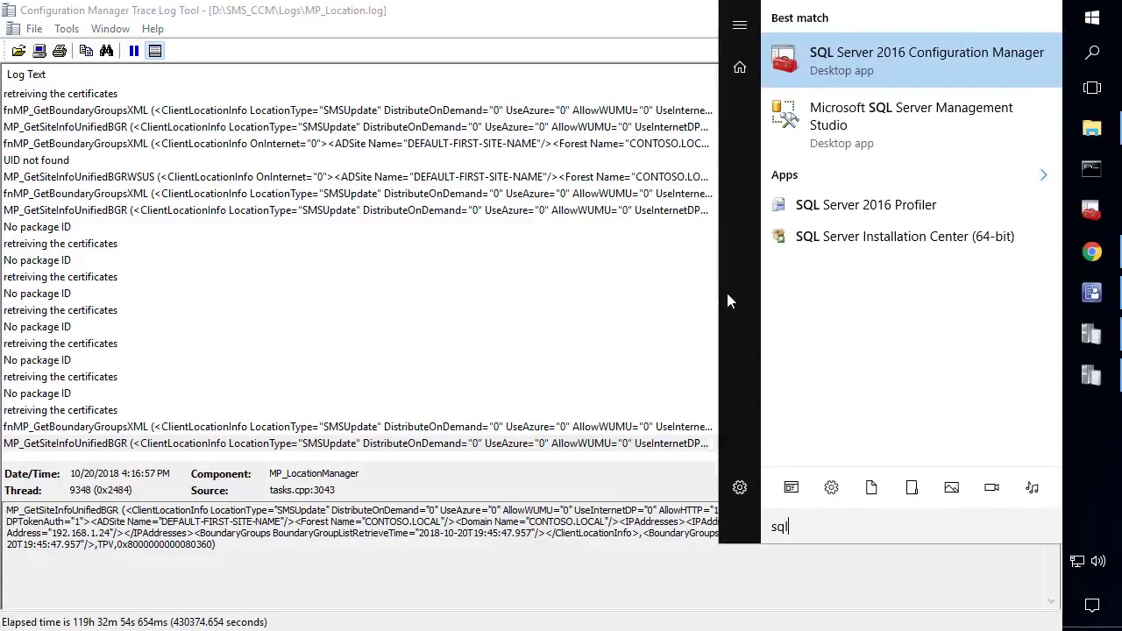
pyautogui.press('Down')
pyautogui.press('Return')
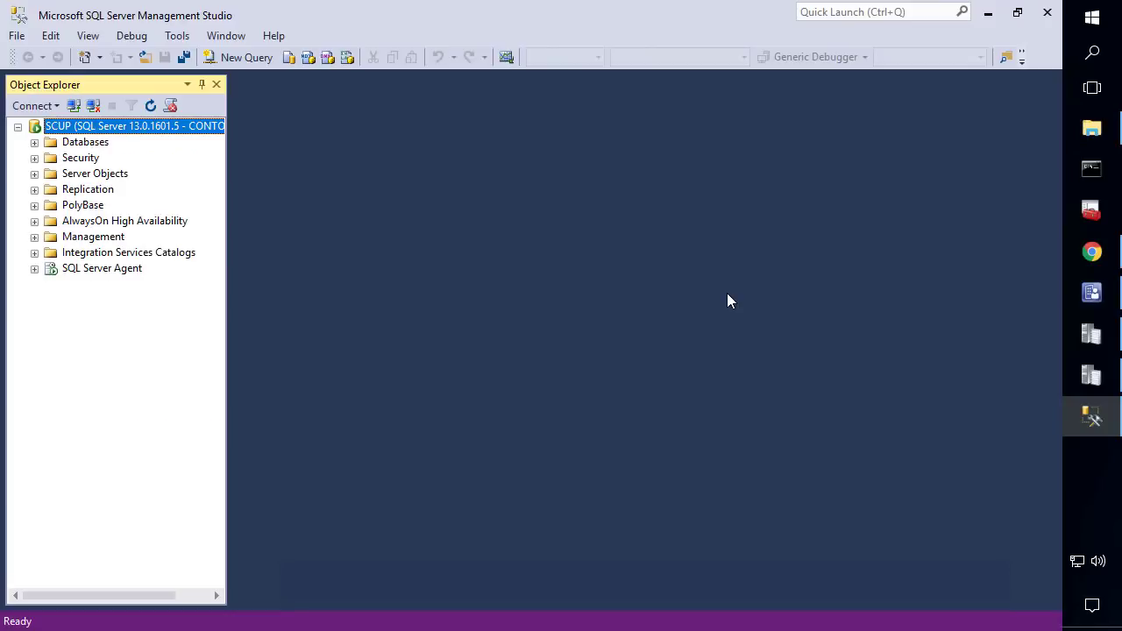
pyautogui.doubleClick(85, 143)
pyautogui.doubleClick(95, 192)
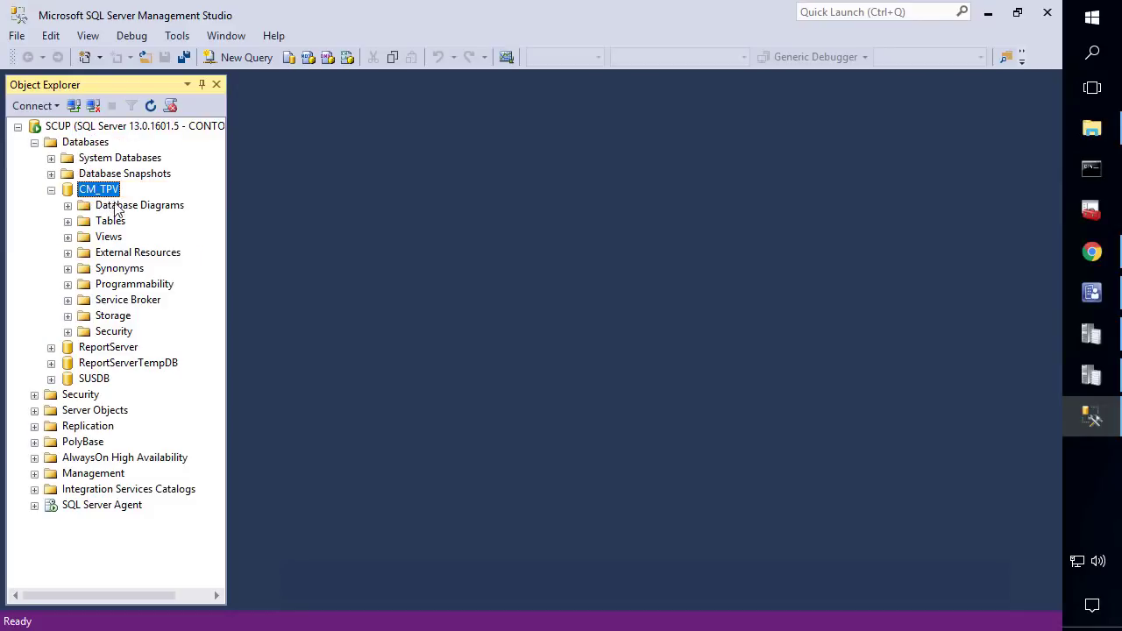
pyautogui.click(123, 286)
pyautogui.doubleClick(121, 290)
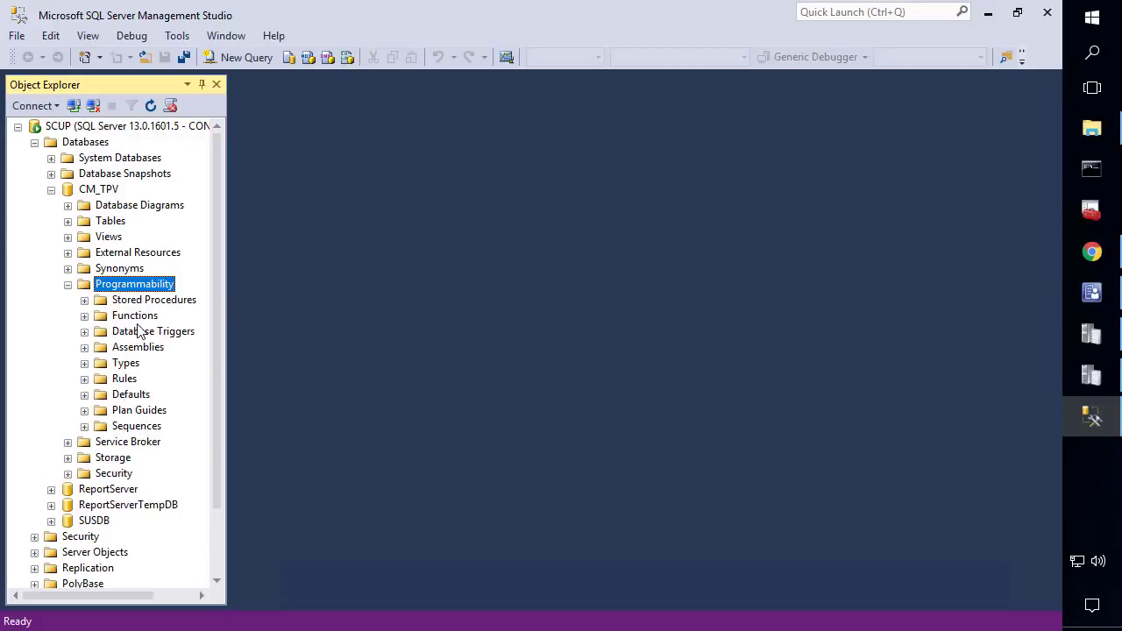
# Step: Widen Object Explorer, list the Stored Procedures, and select dbo.MP_GetContentDPInfoProtected
pyautogui.moveTo(230, 248); pyautogui.dragTo(300, 248)
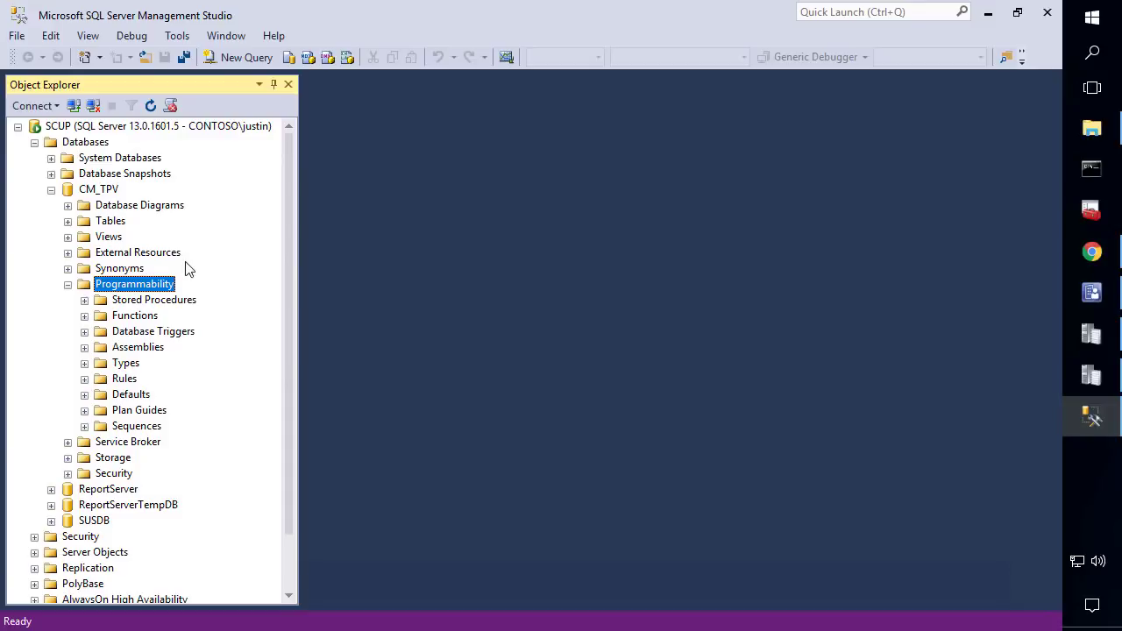
pyautogui.doubleClick(132, 301)
pyautogui.scroll(-20, 248, 211)
pyautogui.scroll(-5, 248, 211)
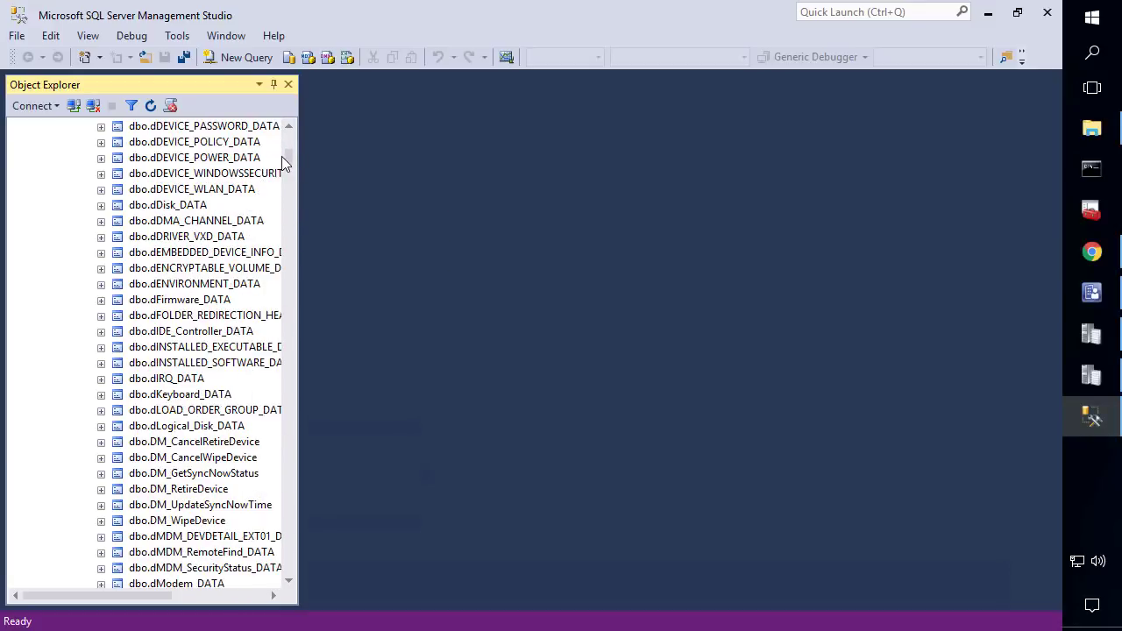
pyautogui.moveTo(281, 156); pyautogui.dragTo(347, 226)
pyautogui.scroll(-2, 218, 313)
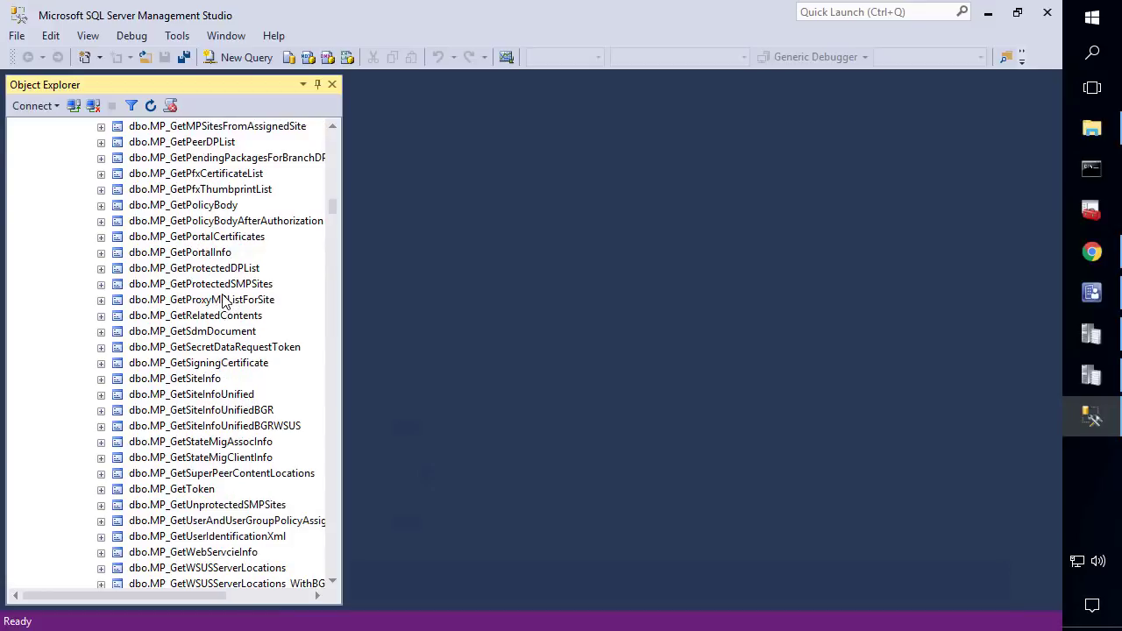
pyautogui.scroll(3, 234, 290)
pyautogui.scroll(4, 234, 290)
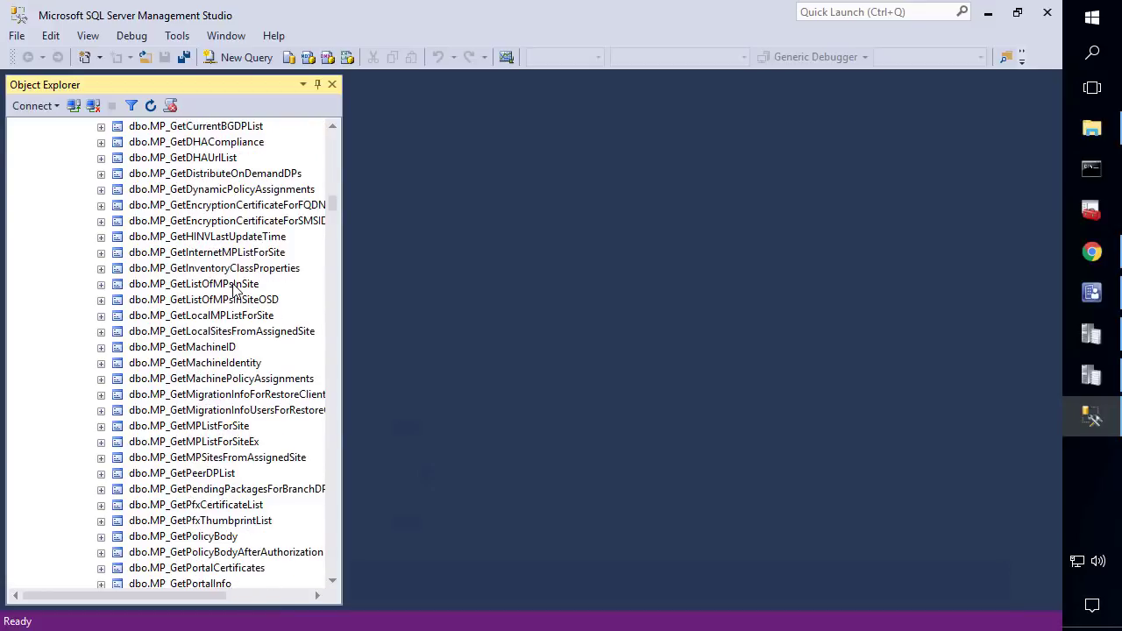
pyautogui.scroll(8, 231, 249)
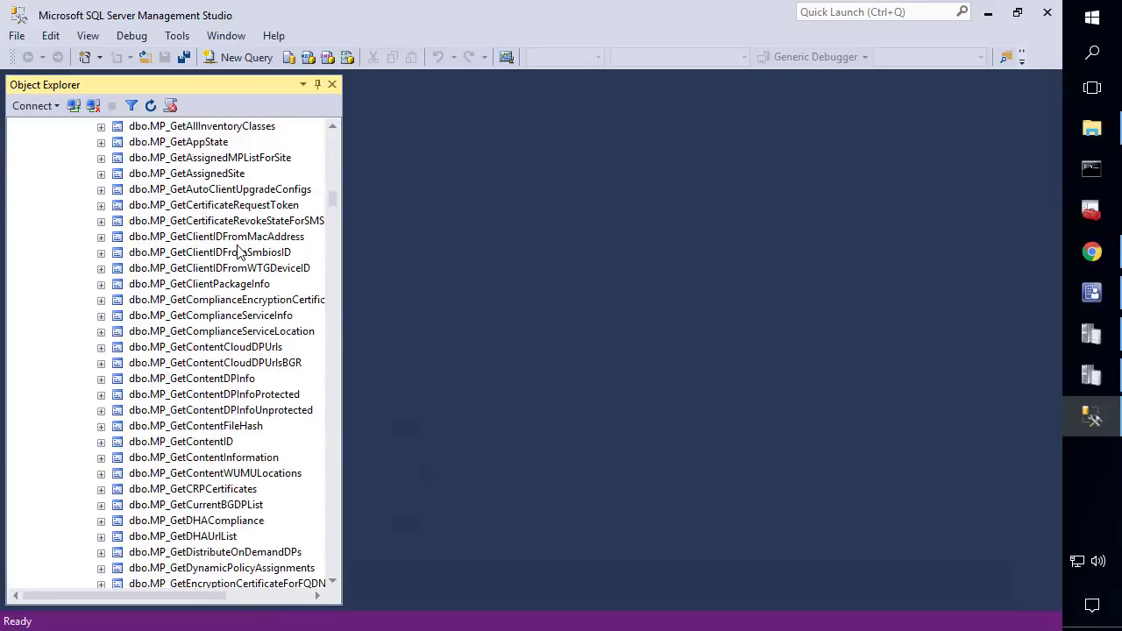
pyautogui.click(251, 396)
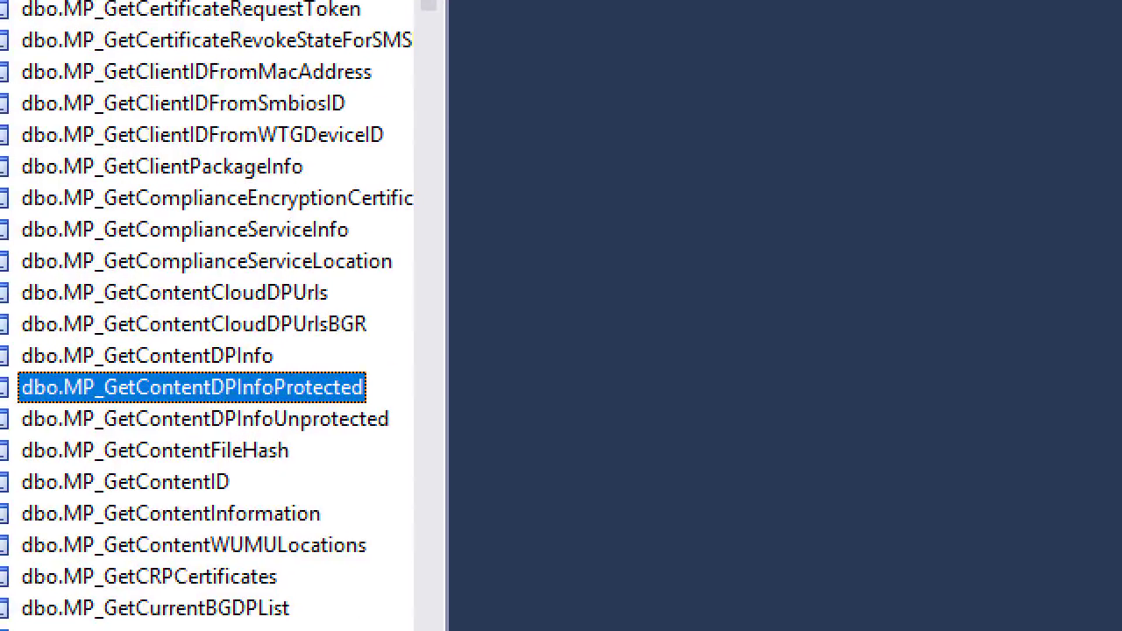
pyautogui.moveTo(32, 367)
pyautogui.mouseDown()
pyautogui.moveTo(140, 413)
pyautogui.moveTo(496, 446)
pyautogui.moveTo(493, 434)
pyautogui.mouseUp()
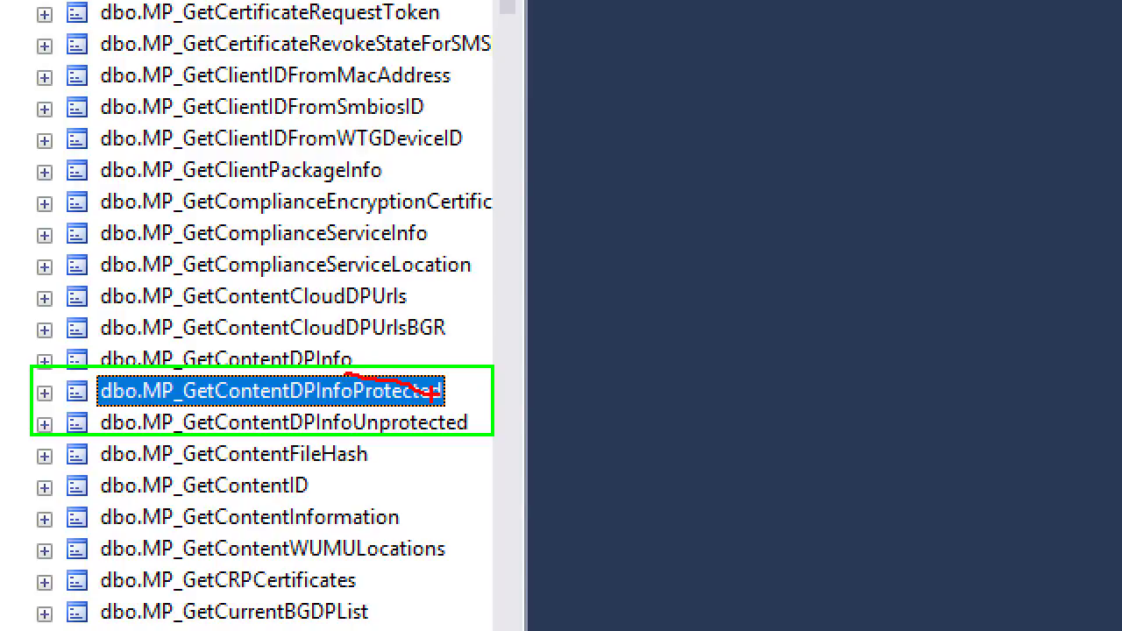
pyautogui.moveTo(349, 379); pyautogui.dragTo(459, 407)
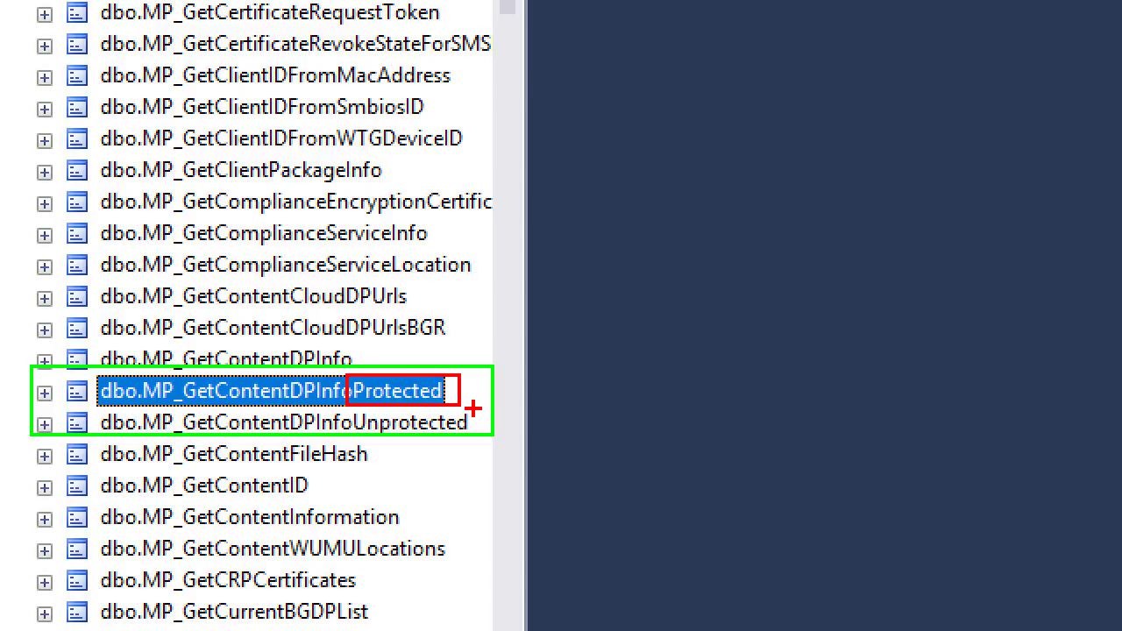
pyautogui.press('y')
pyautogui.moveTo(479, 405); pyautogui.dragTo(342, 436)
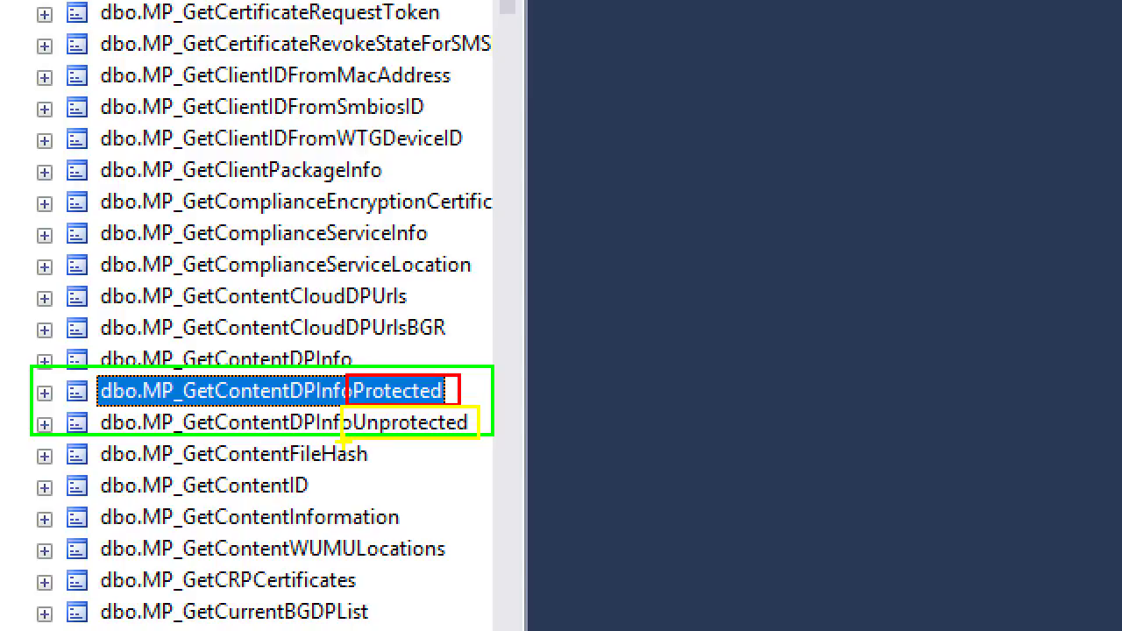
pyautogui.press('Escape')
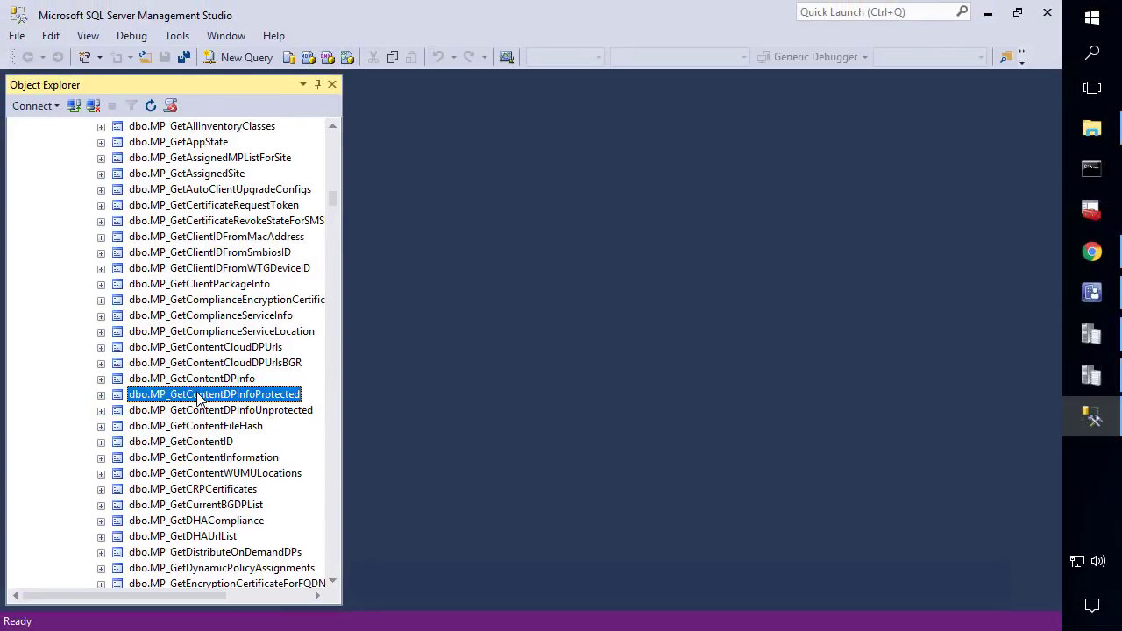
# Step: Expand MP_GetContentDPInfoProtected to view its parameter list
pyautogui.doubleClick(200, 399)
pyautogui.click(189, 412)
pyautogui.scroll(-2, 220, 412)
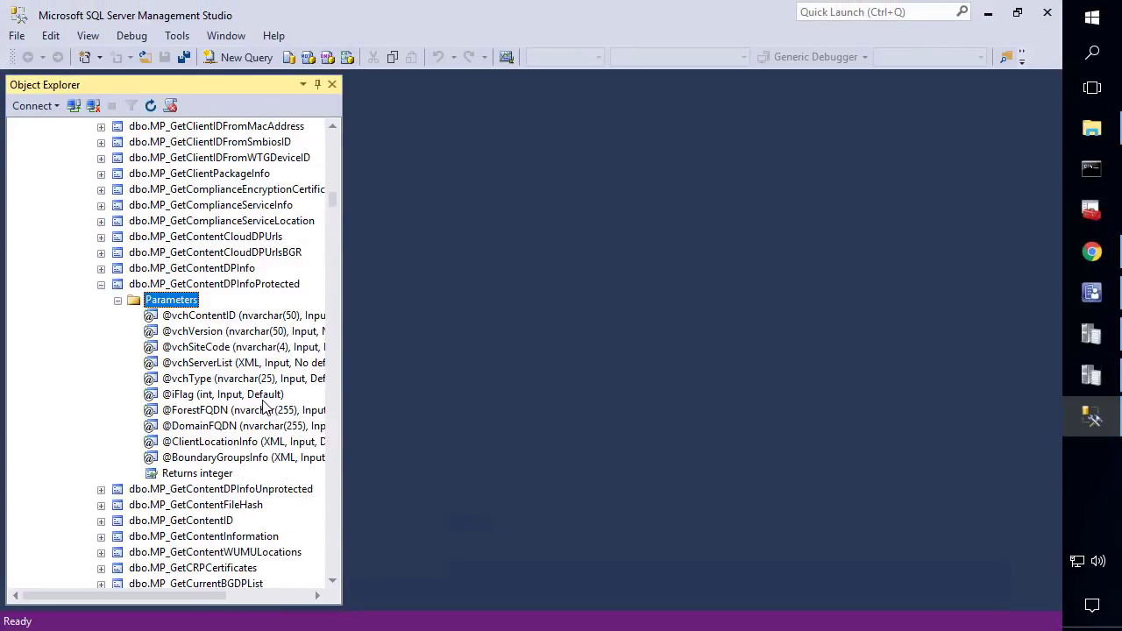
# Step: Open the procedure's script via Modify, scroll through it, then minimize SSMS
pyautogui.rightClick(215, 282)
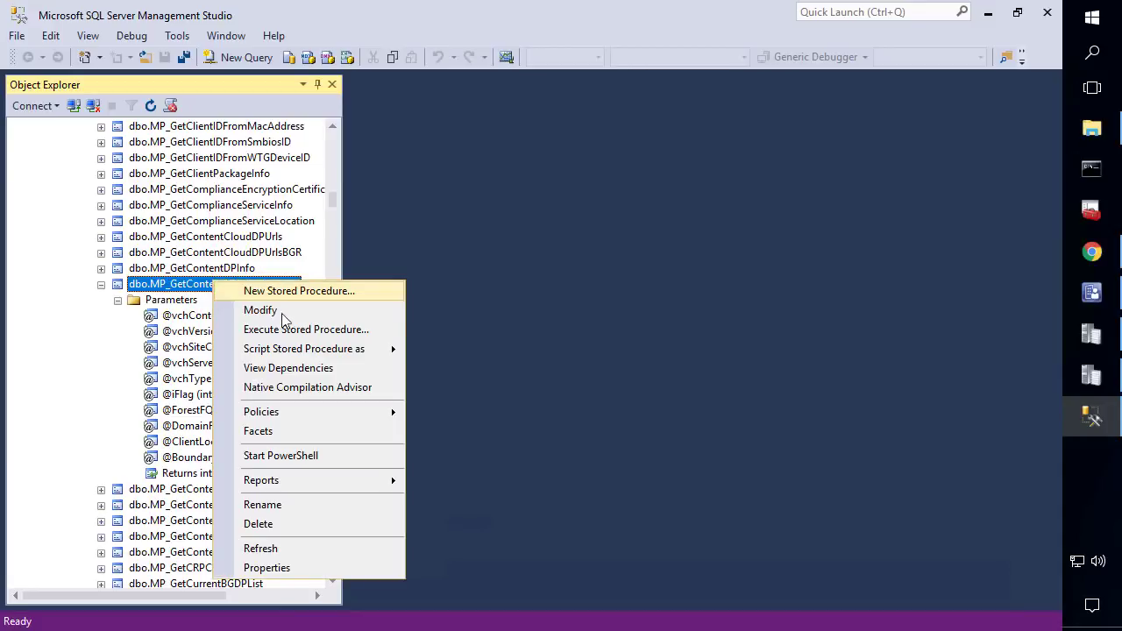
pyautogui.click(261, 310)
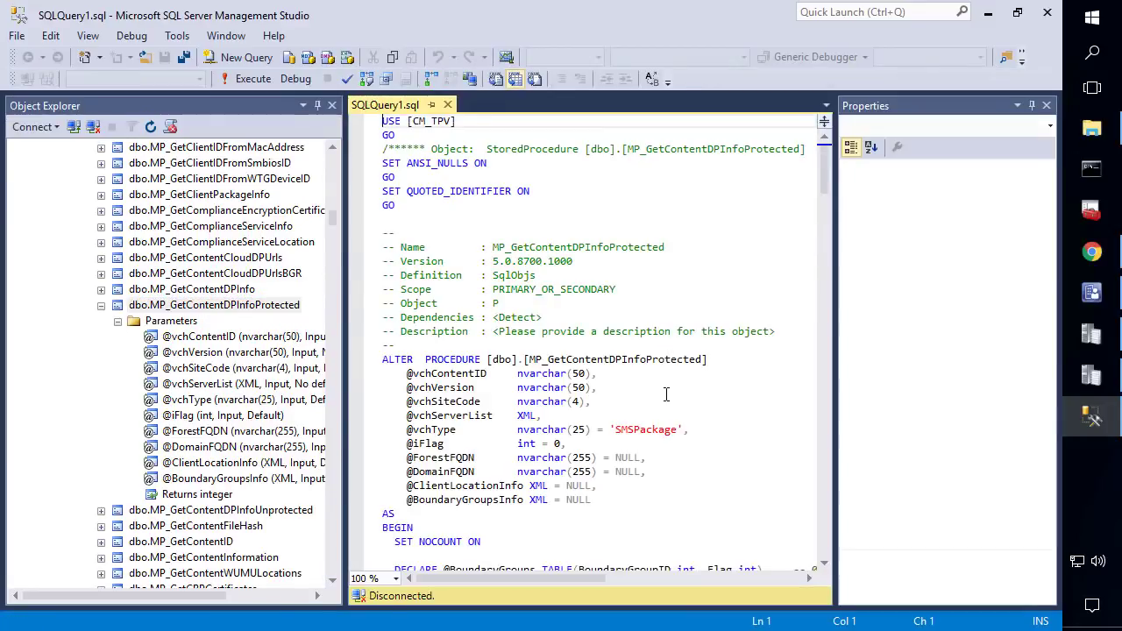
pyautogui.click(656, 373)
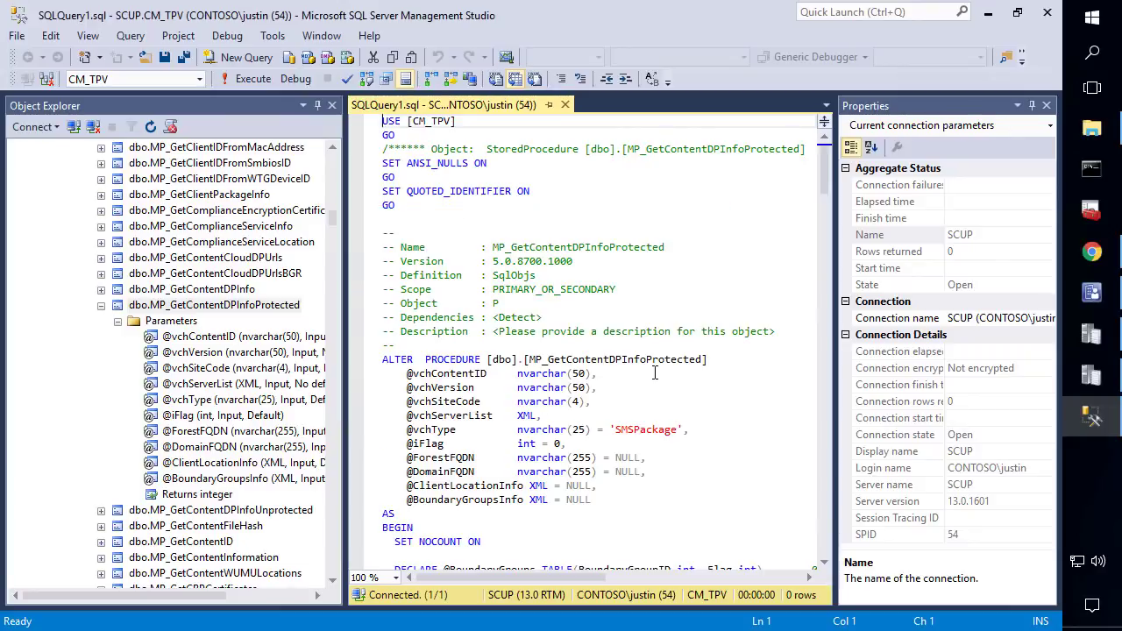
pyautogui.scroll(-20, 659, 258)
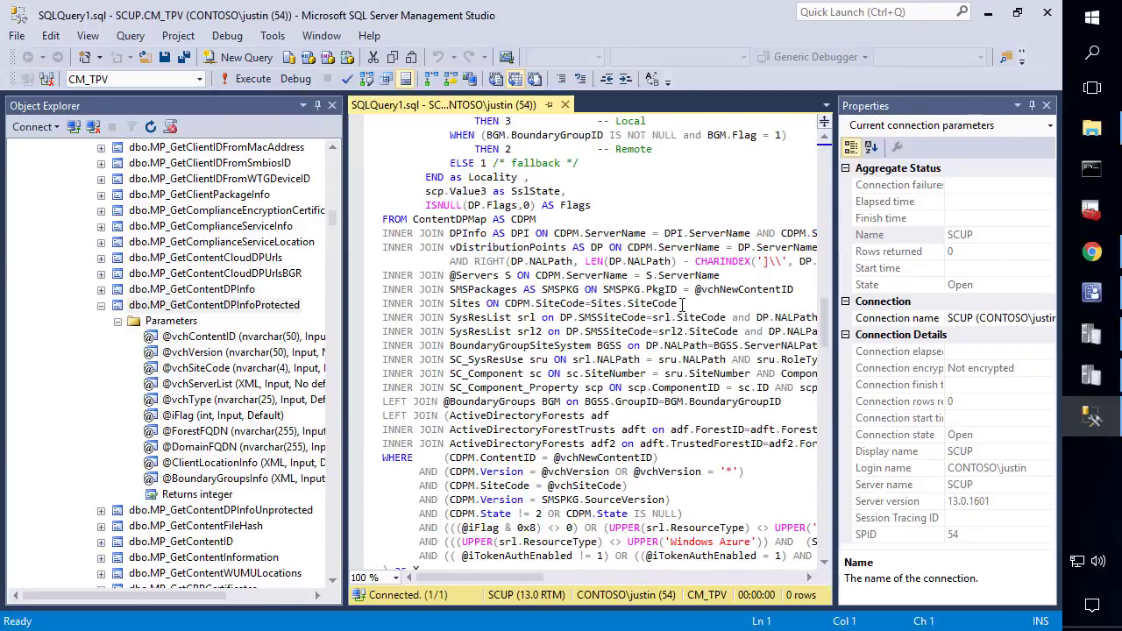
pyautogui.scroll(-20, 678, 304)
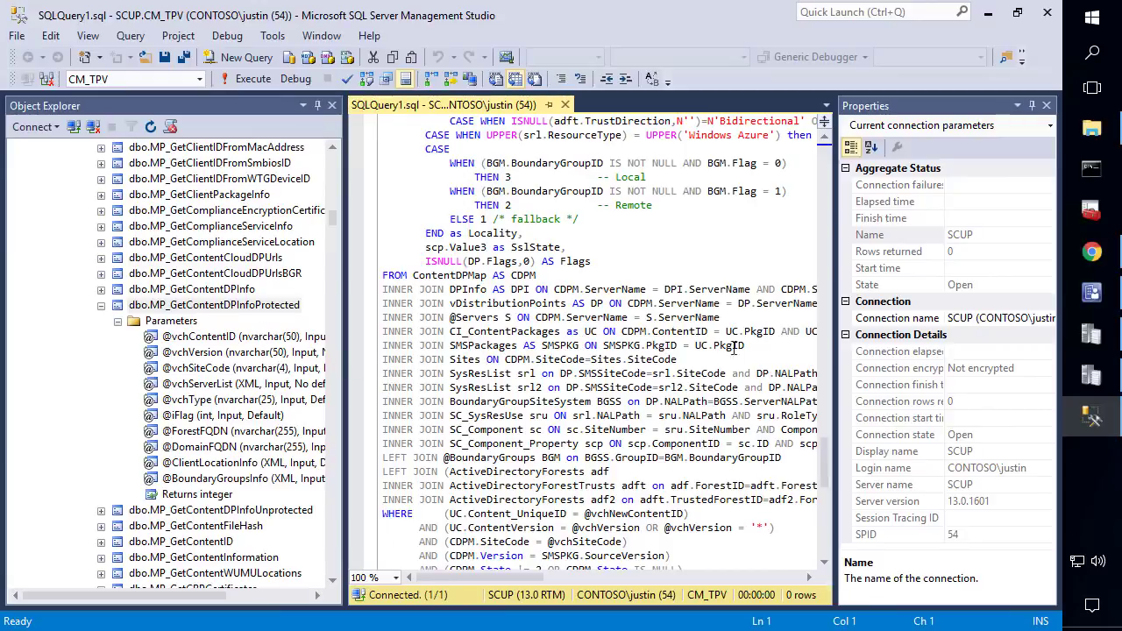
pyautogui.click(988, 12)
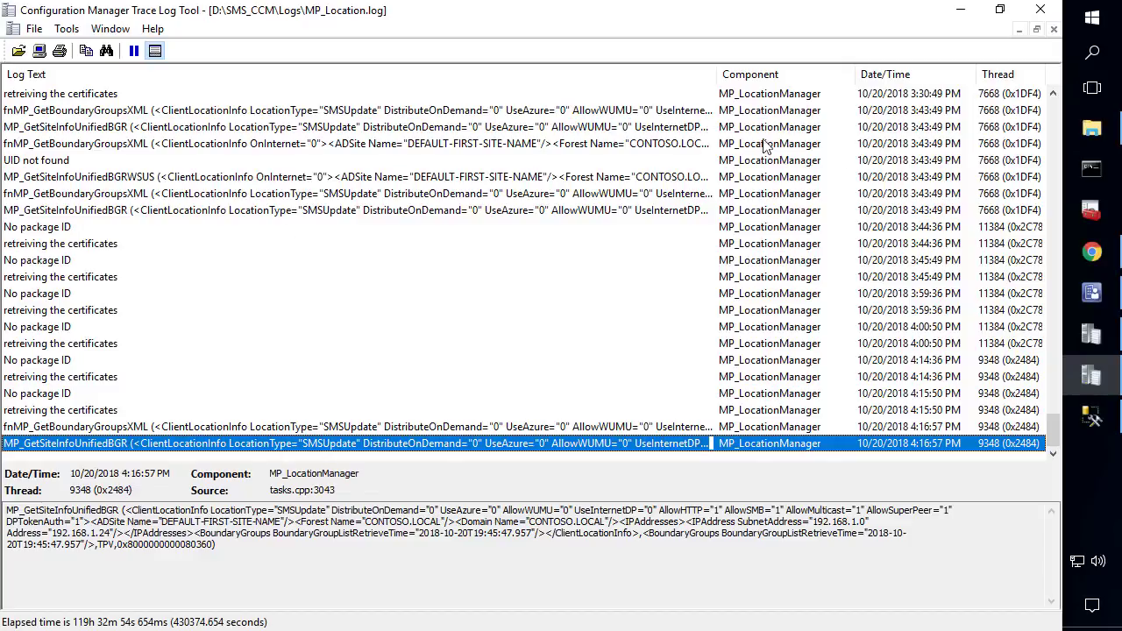
# Step: In the console, open Software Library's Applications list showing 7-Zip 18.05 and Java 8 Update 191
pyautogui.click(1092, 292)
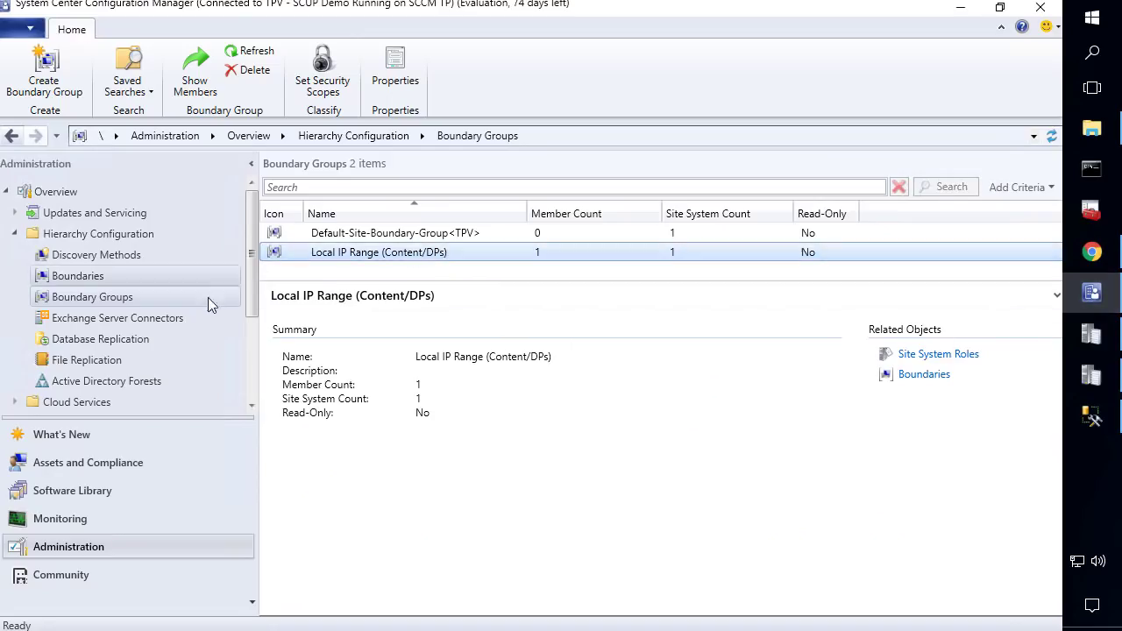
pyautogui.click(75, 491)
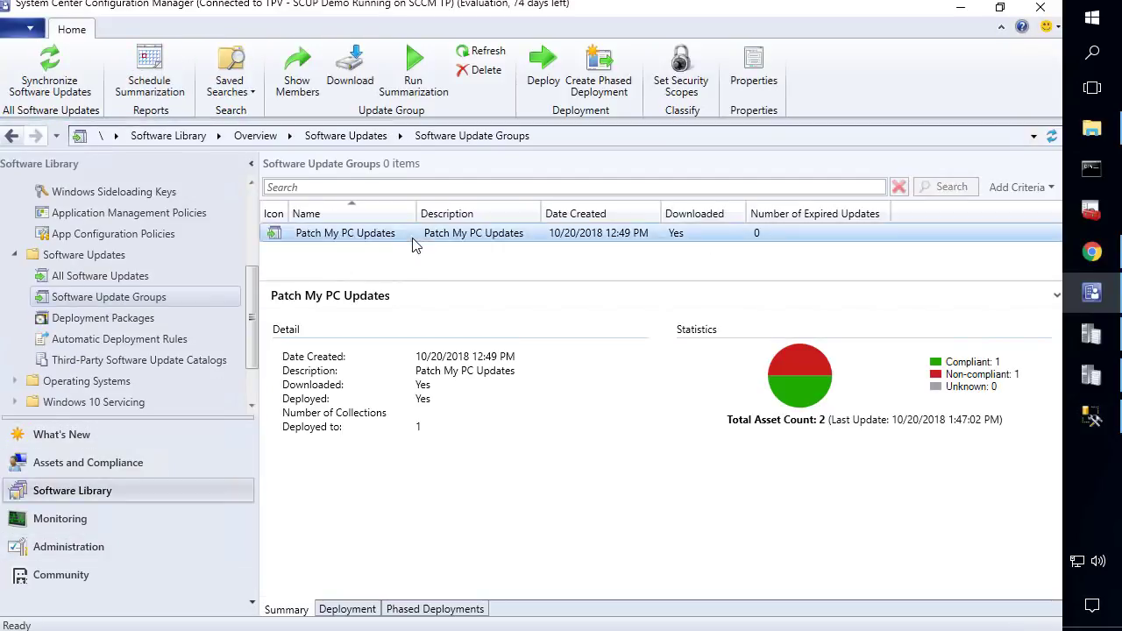
pyautogui.scroll(3, 135, 246)
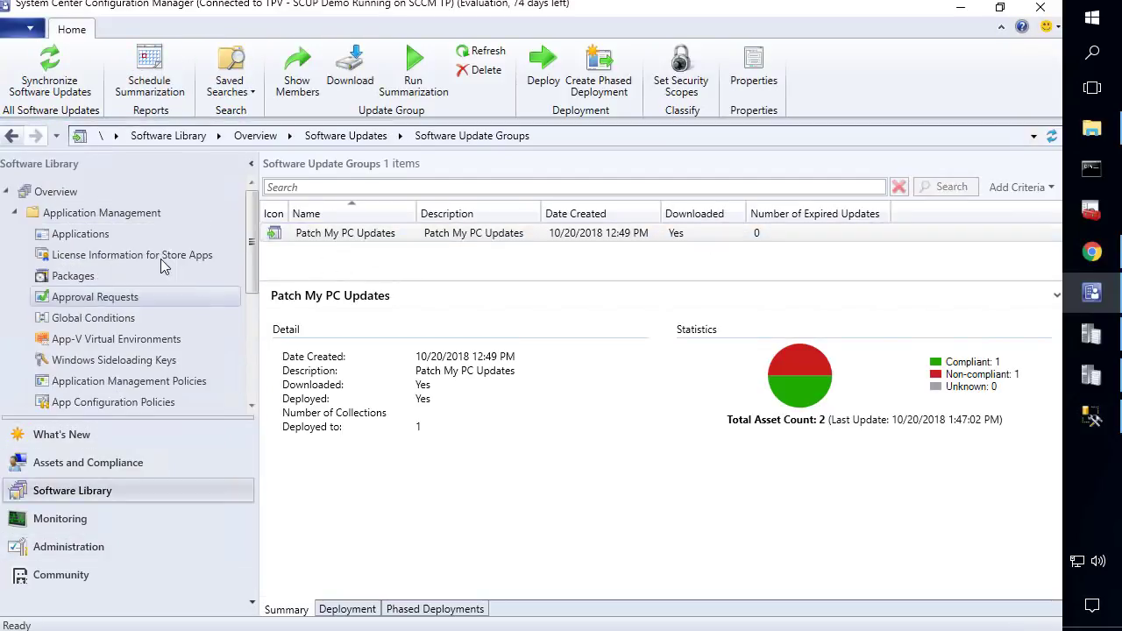
pyautogui.click(79, 234)
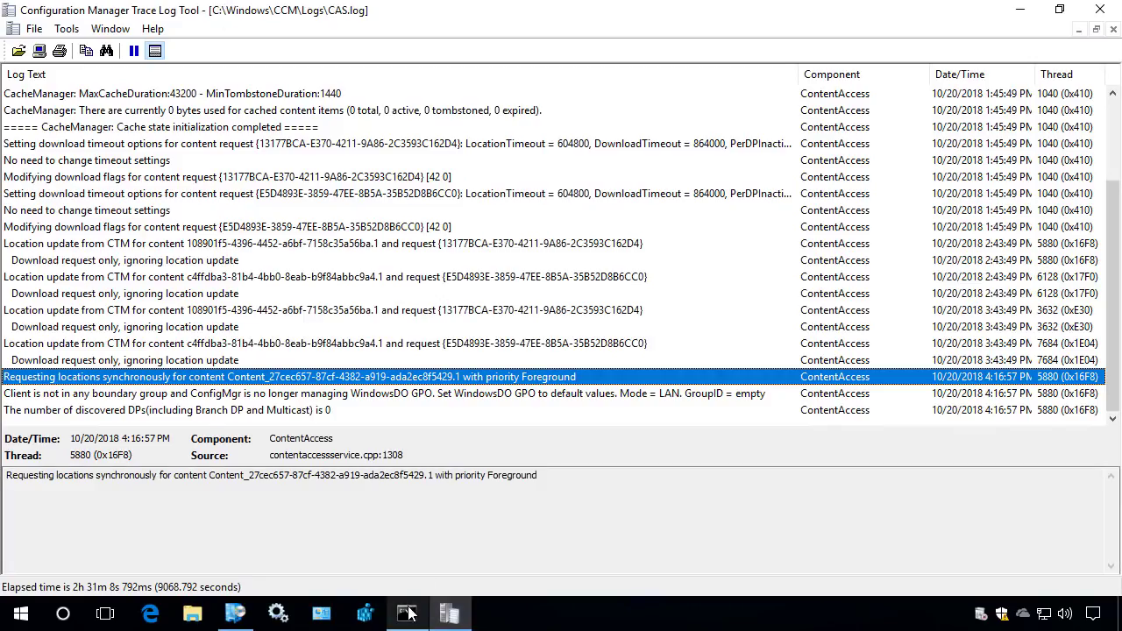
pyautogui.click(406, 613)
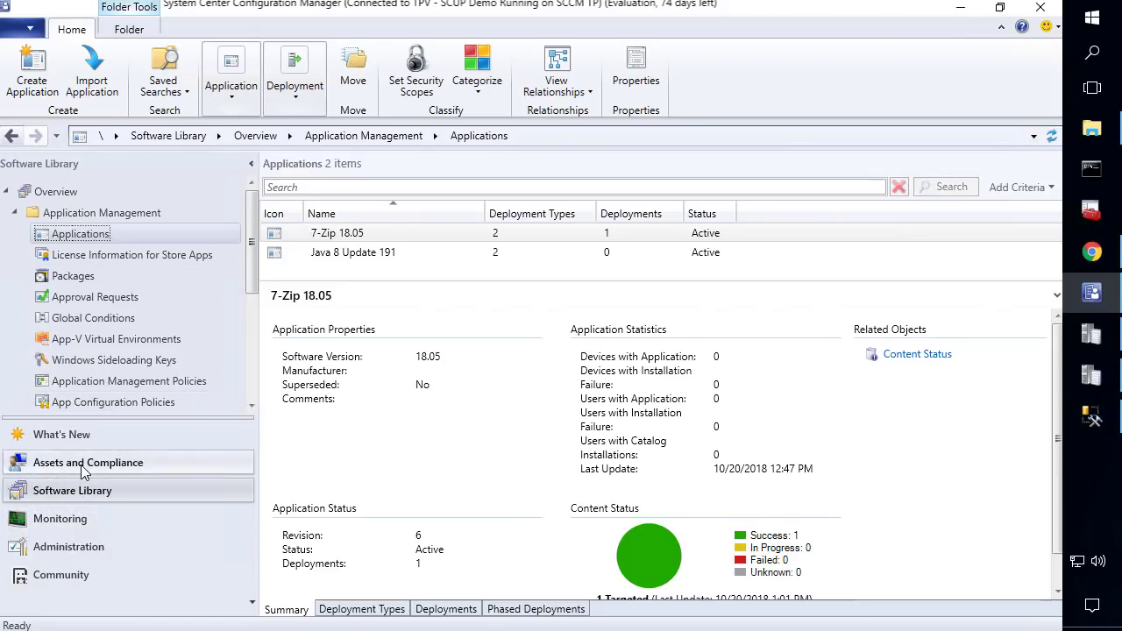
pyautogui.click(83, 462)
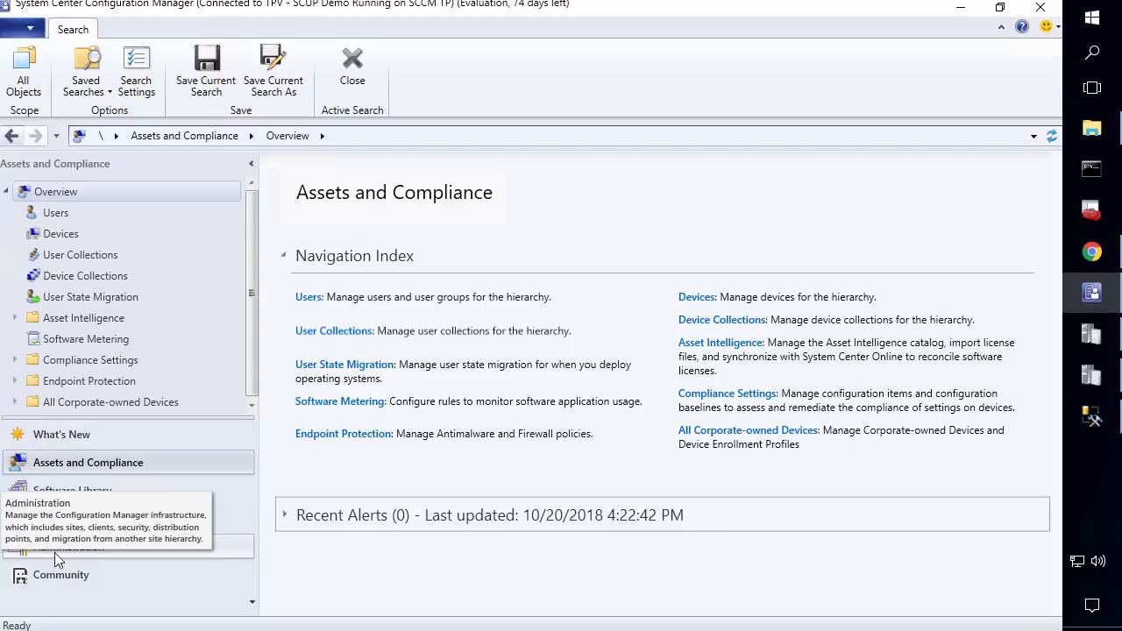
pyautogui.click(68, 544)
pyautogui.click(77, 277)
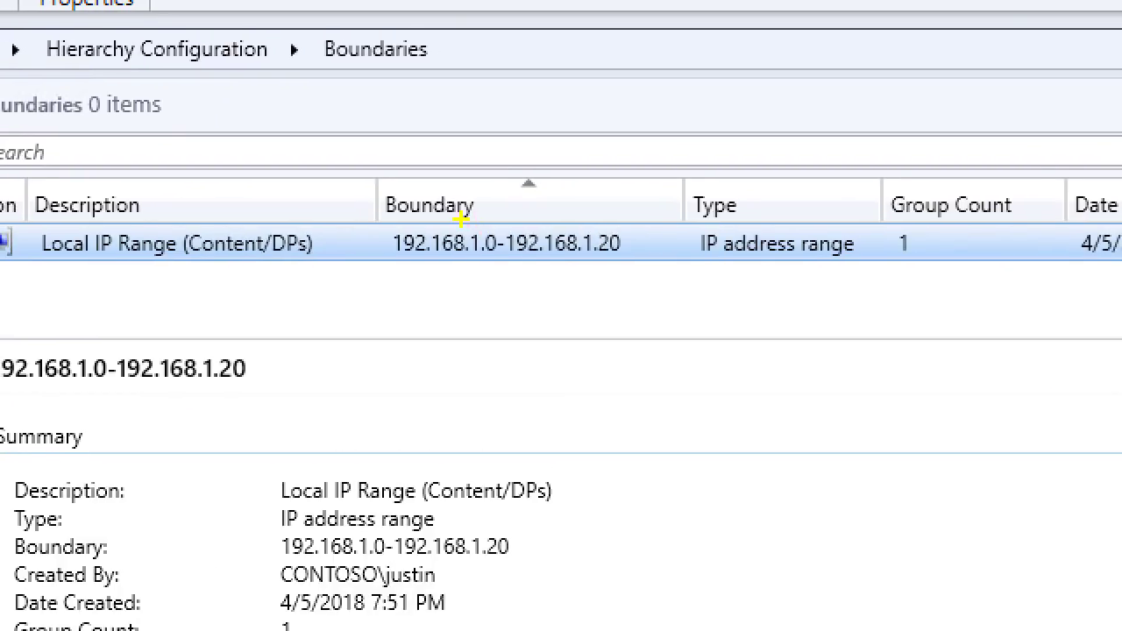
pyautogui.moveTo(461, 219)
pyautogui.mouseDown()
pyautogui.moveTo(566, 271)
pyautogui.moveTo(654, 272)
pyautogui.mouseUp()
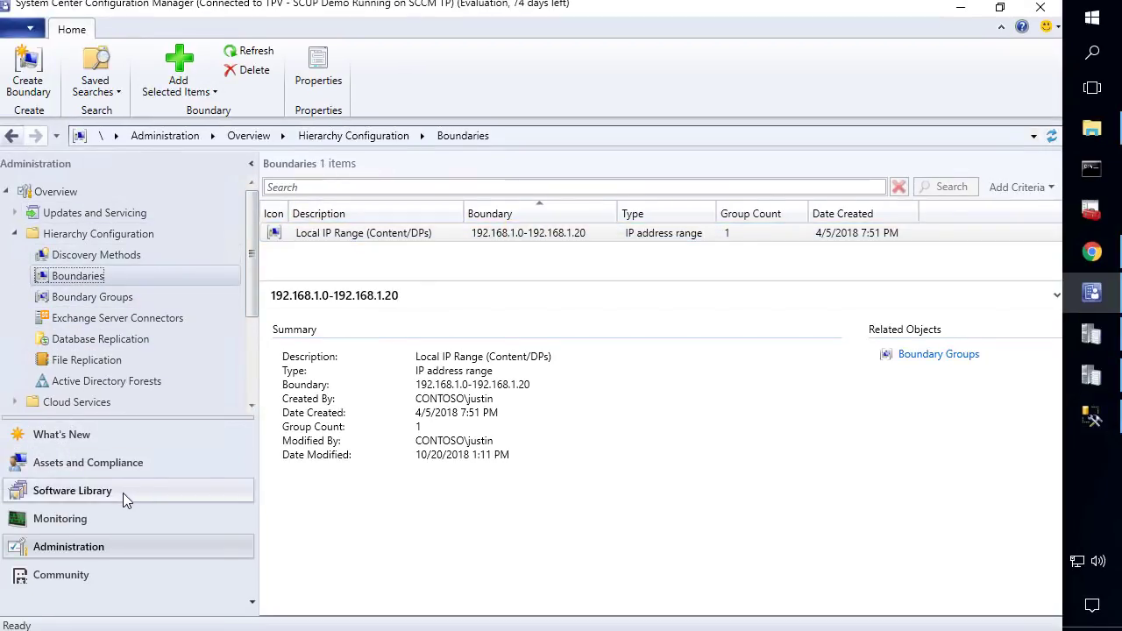
pyautogui.click(103, 501)
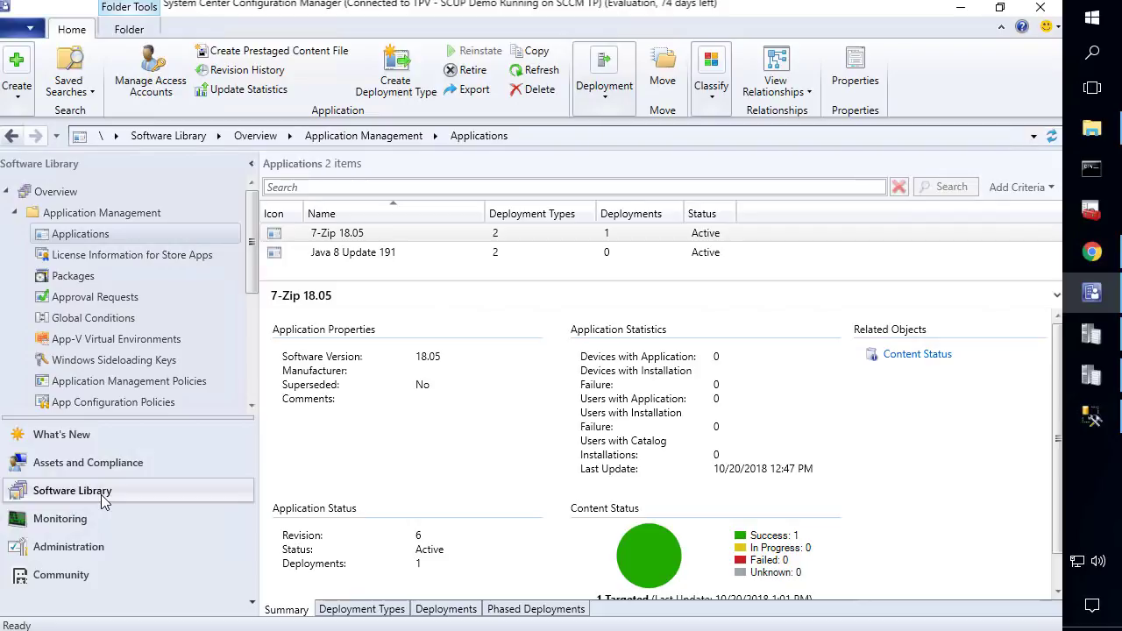
# Step: Set the 7-Zip x86 deployment type to use default-site-boundary-group DPs and download-and-run-locally
pyautogui.click(102, 498)
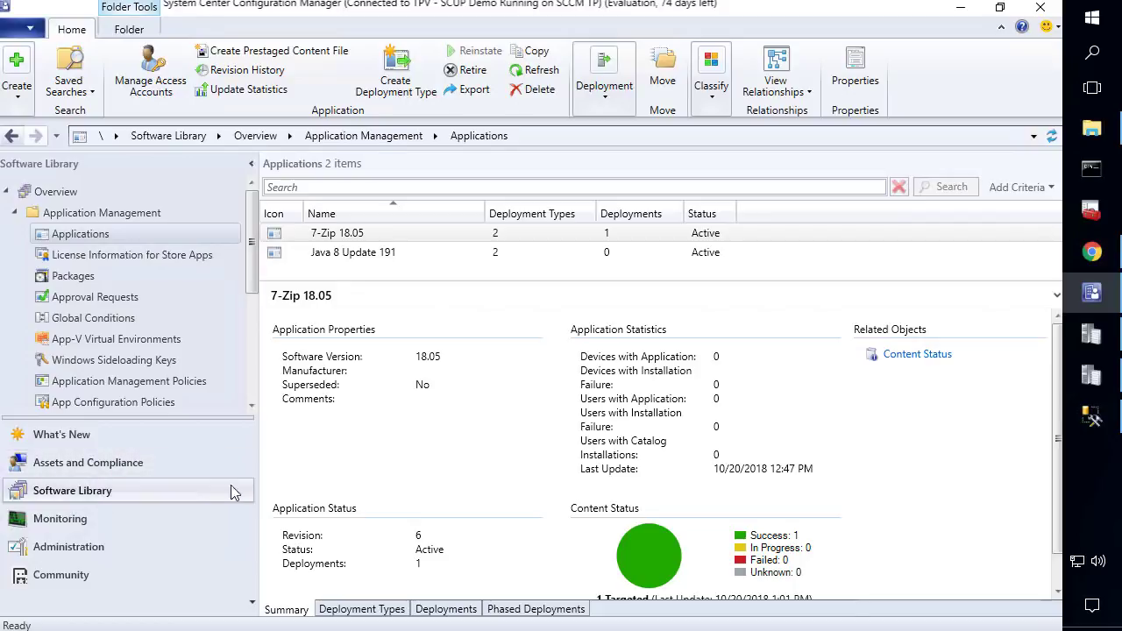
pyautogui.click(366, 609)
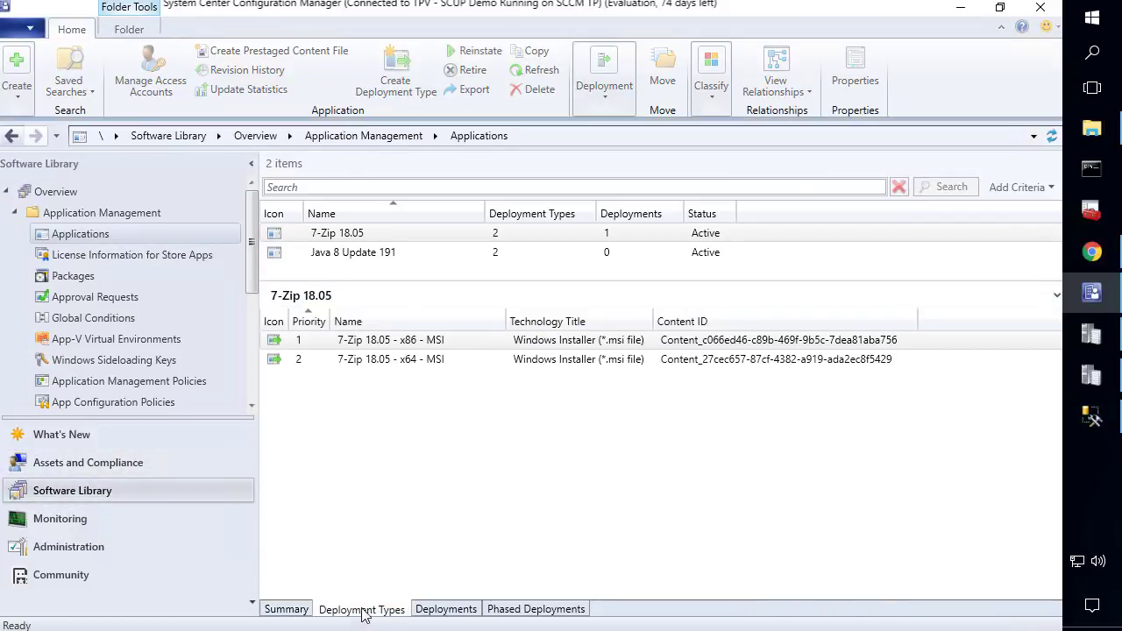
pyautogui.doubleClick(410, 344)
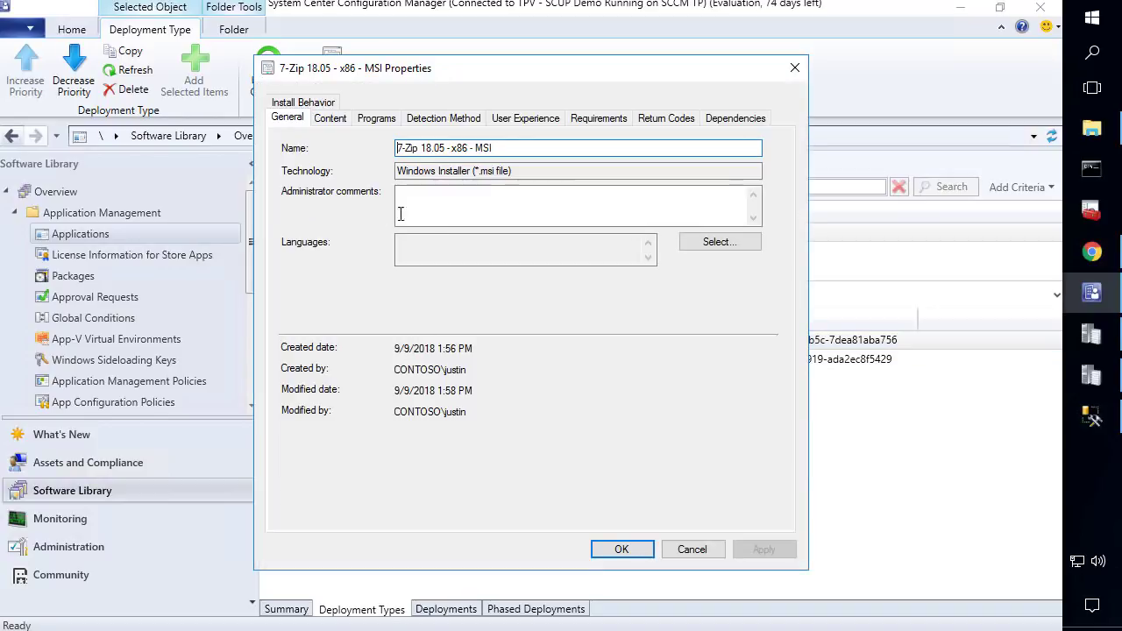
pyautogui.click(332, 121)
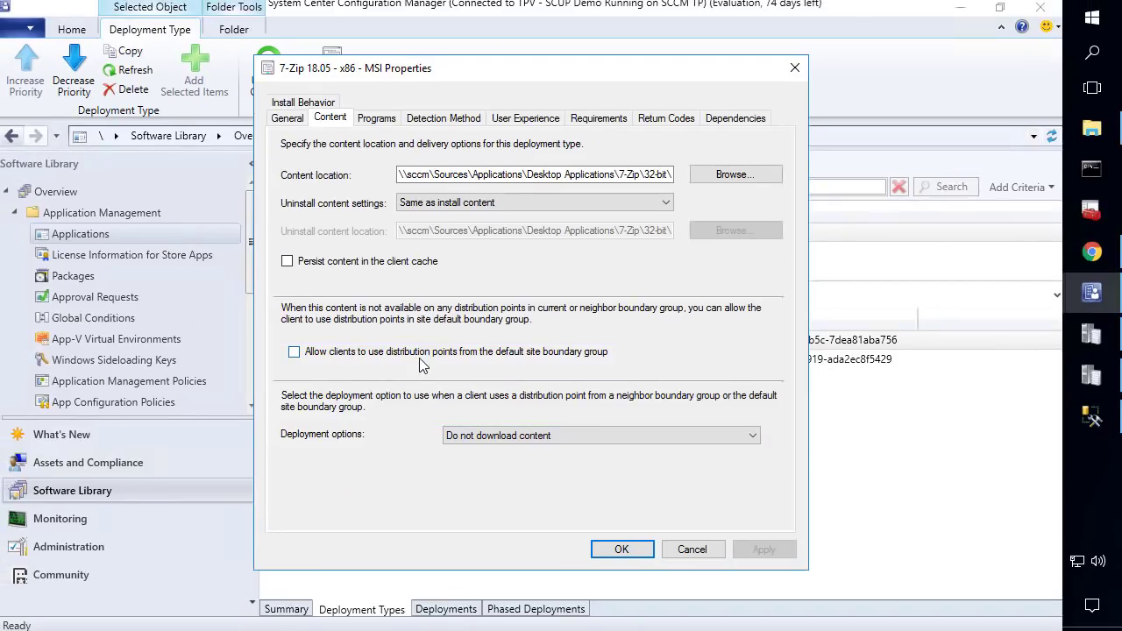
pyautogui.click(397, 305)
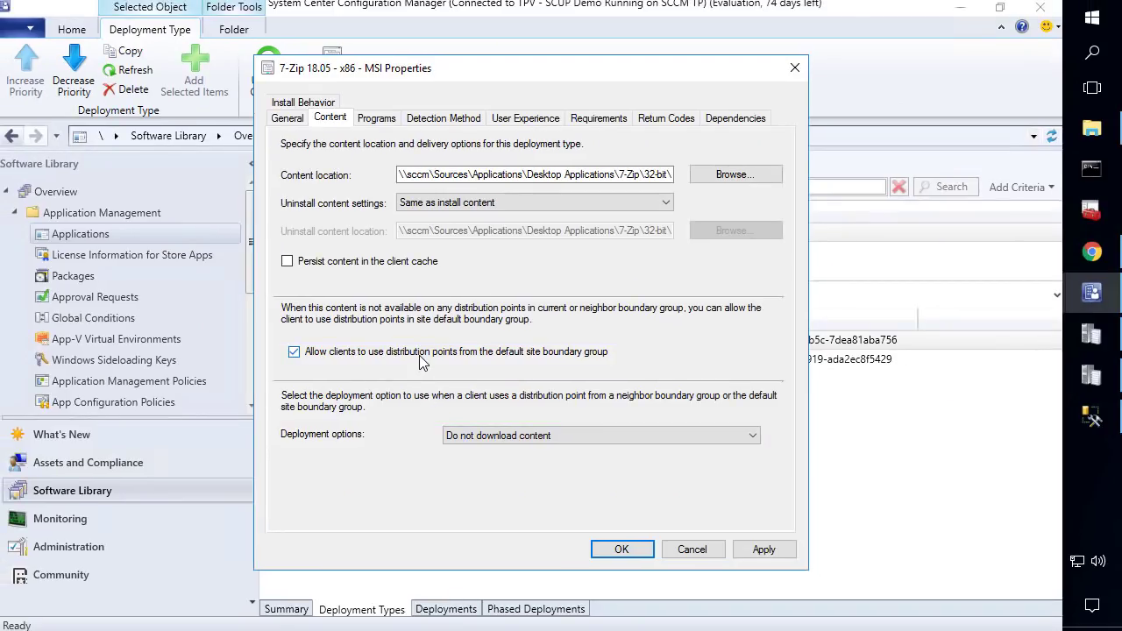
pyautogui.click(533, 438)
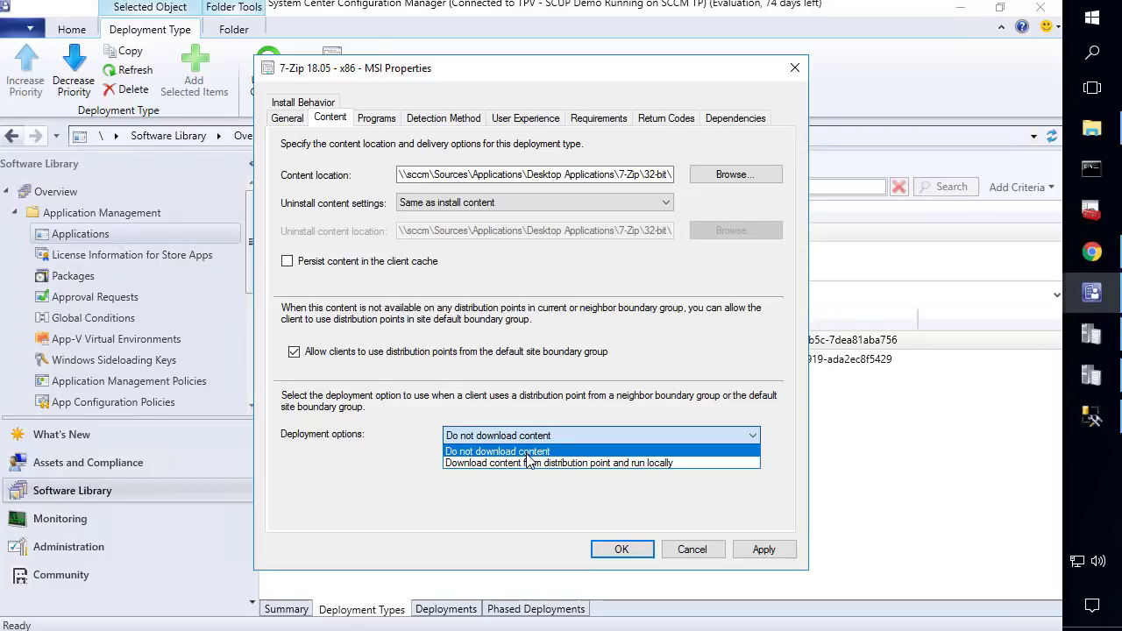
pyautogui.click(532, 463)
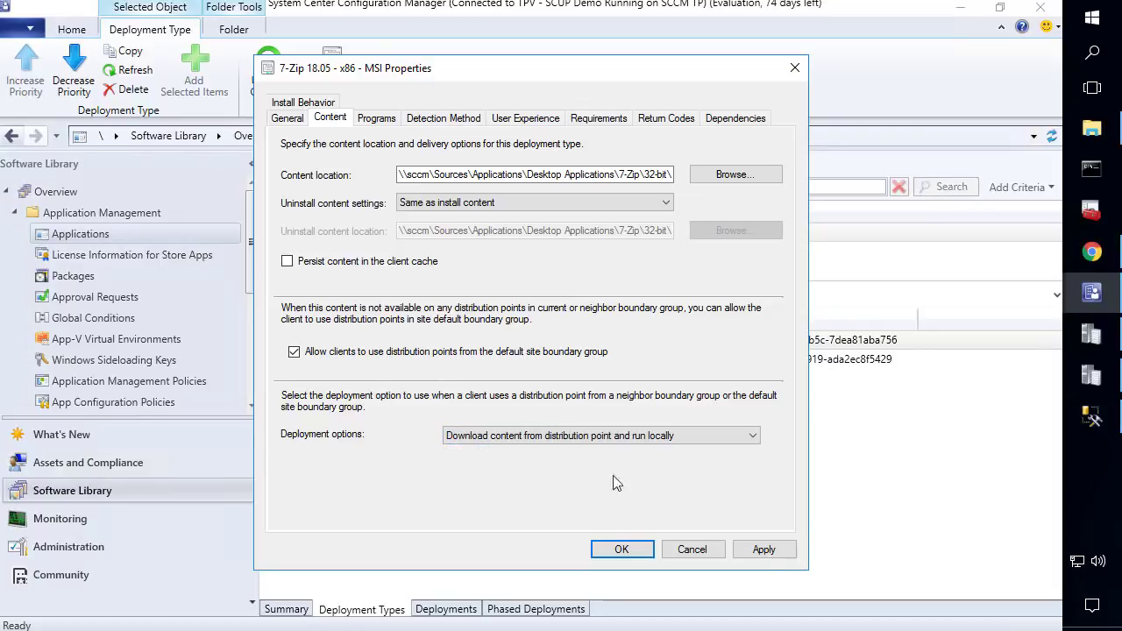
pyautogui.click(763, 551)
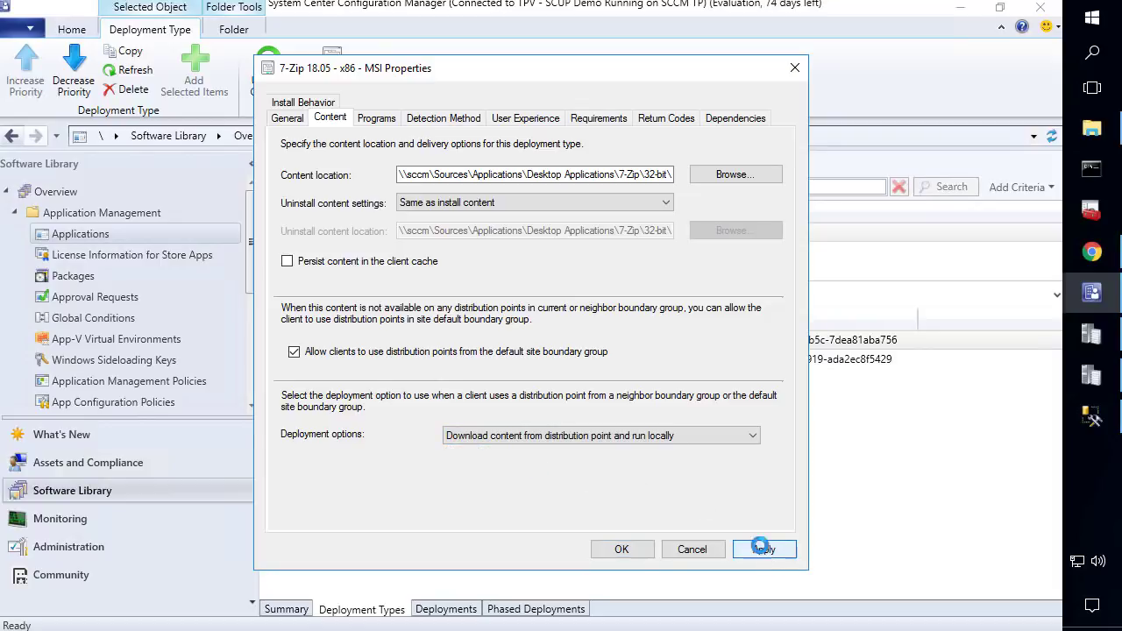
pyautogui.click(624, 549)
# Step: Give the x64 deployment type the same default-boundary-group fallback and download-and-run-locally settings
pyautogui.doubleClick(406, 360)
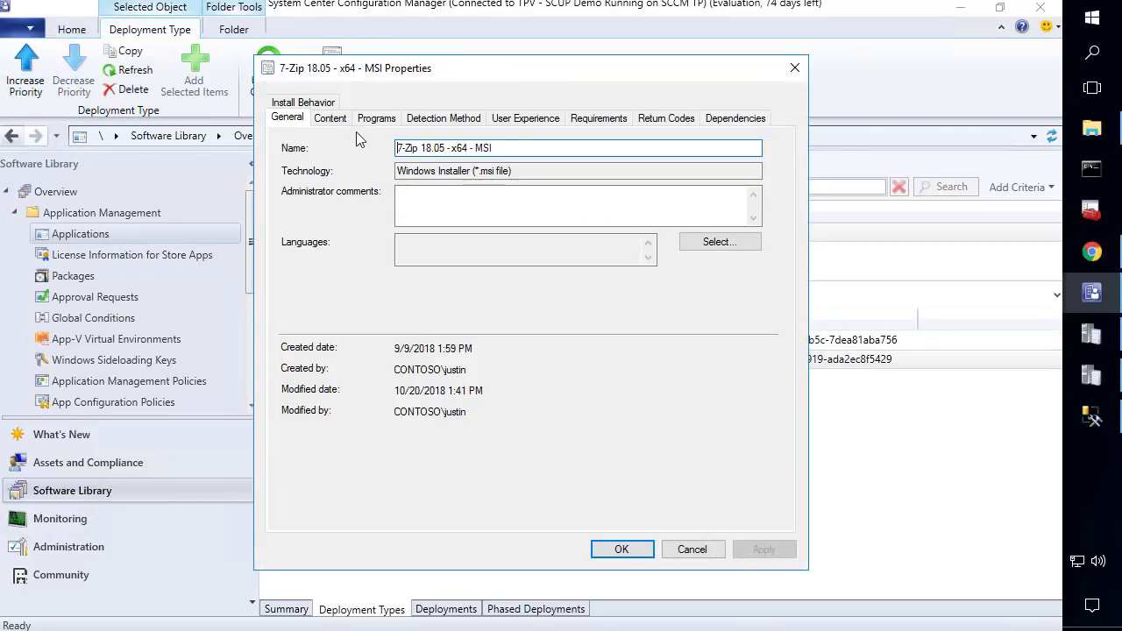
pyautogui.click(331, 118)
pyautogui.click(473, 352)
pyautogui.click(538, 435)
pyautogui.click(508, 471)
pyautogui.click(623, 549)
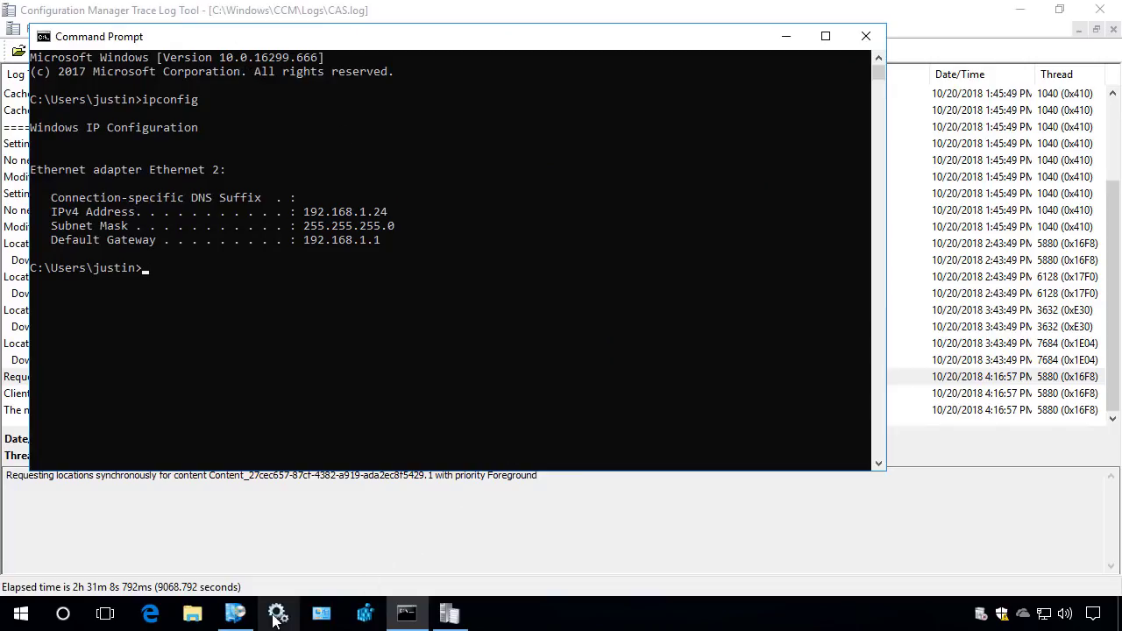
# Step: Dismiss the 'Unable to download' error and retry 7-Zip 18.05 until it installs
pyautogui.click(235, 613)
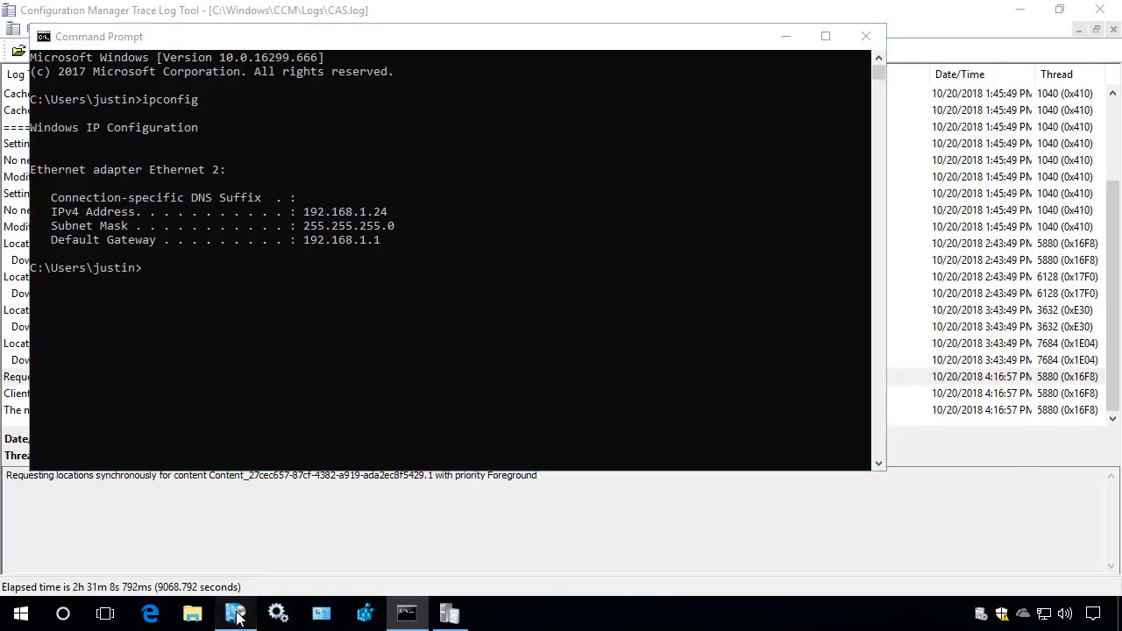
pyautogui.click(765, 480)
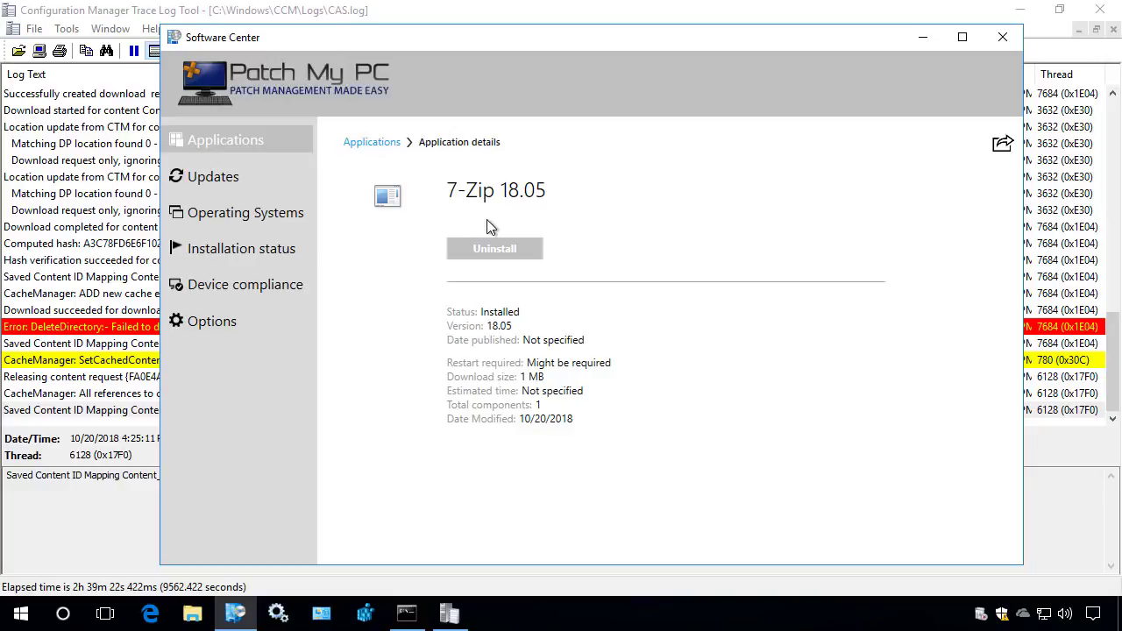
pyautogui.click(95, 212)
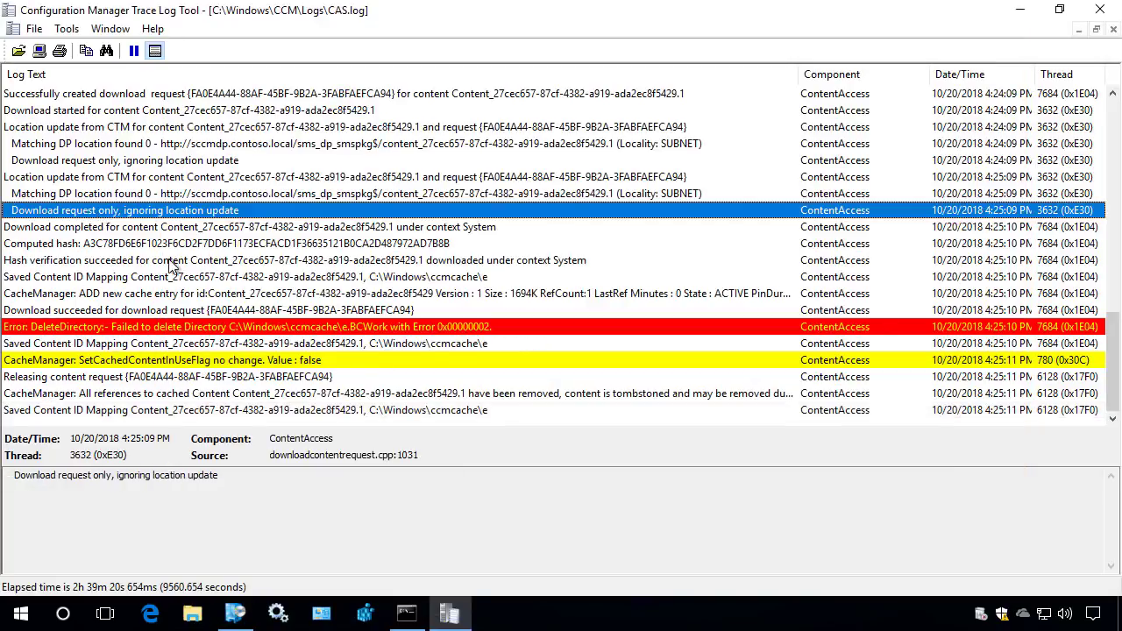
# Step: Find CAS.log's 'Matching DP location found 0' entry matching sccmdp by SUBNET locality
pyautogui.click(268, 178)
pyautogui.scroll(1, 271, 182)
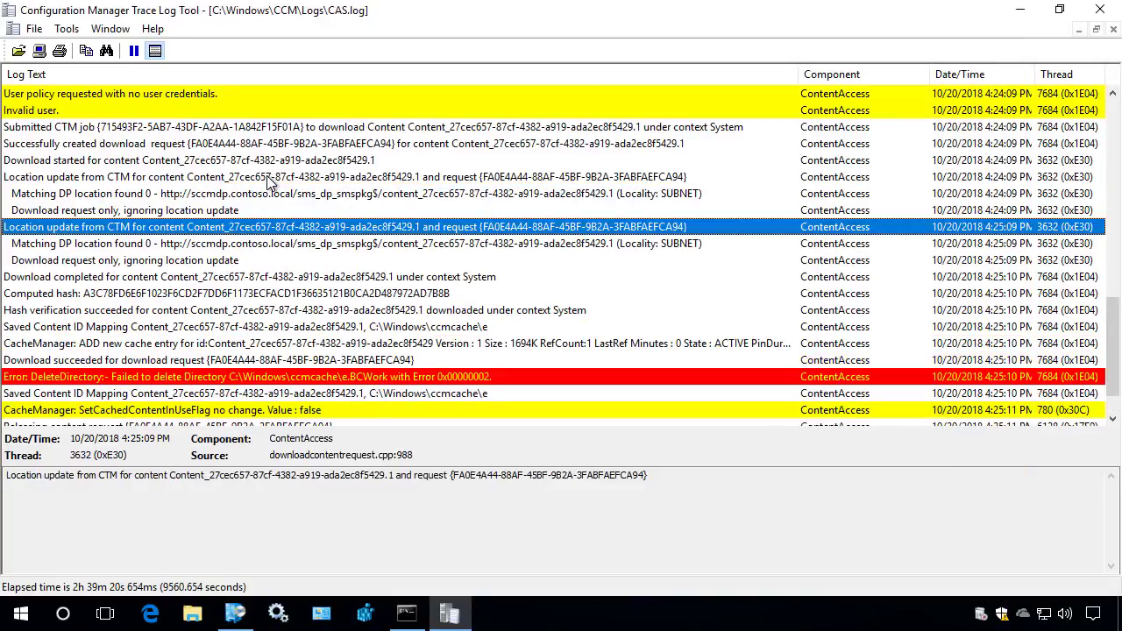
pyautogui.click(207, 194)
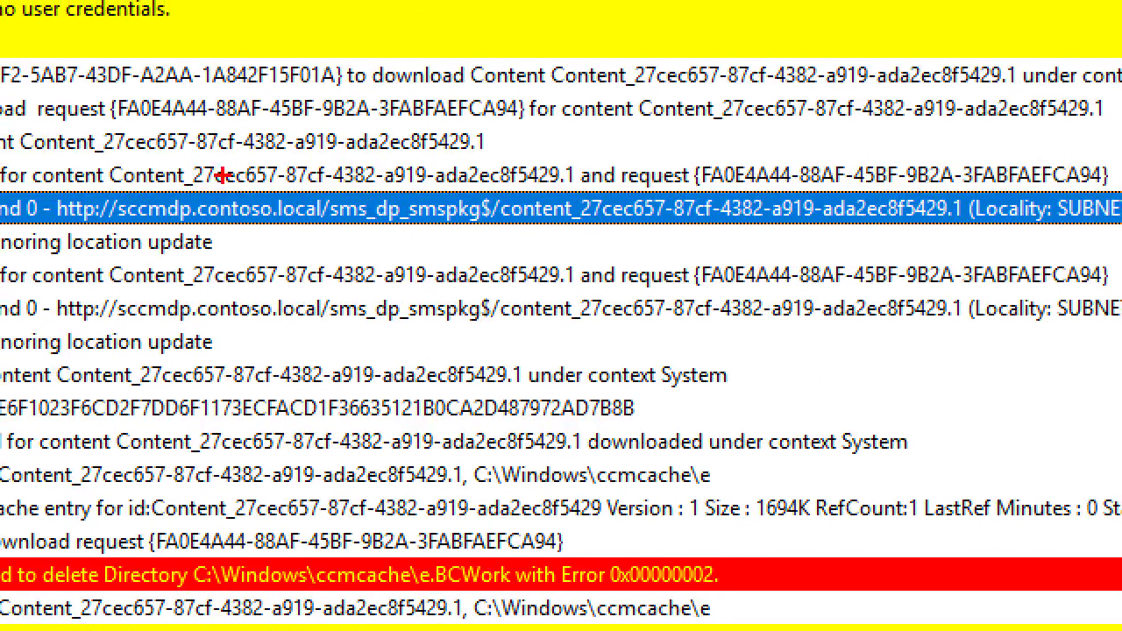
pyautogui.moveTo(42, 180)
pyautogui.mouseDown()
pyautogui.moveTo(351, 219)
pyautogui.moveTo(977, 230)
pyautogui.mouseUp()
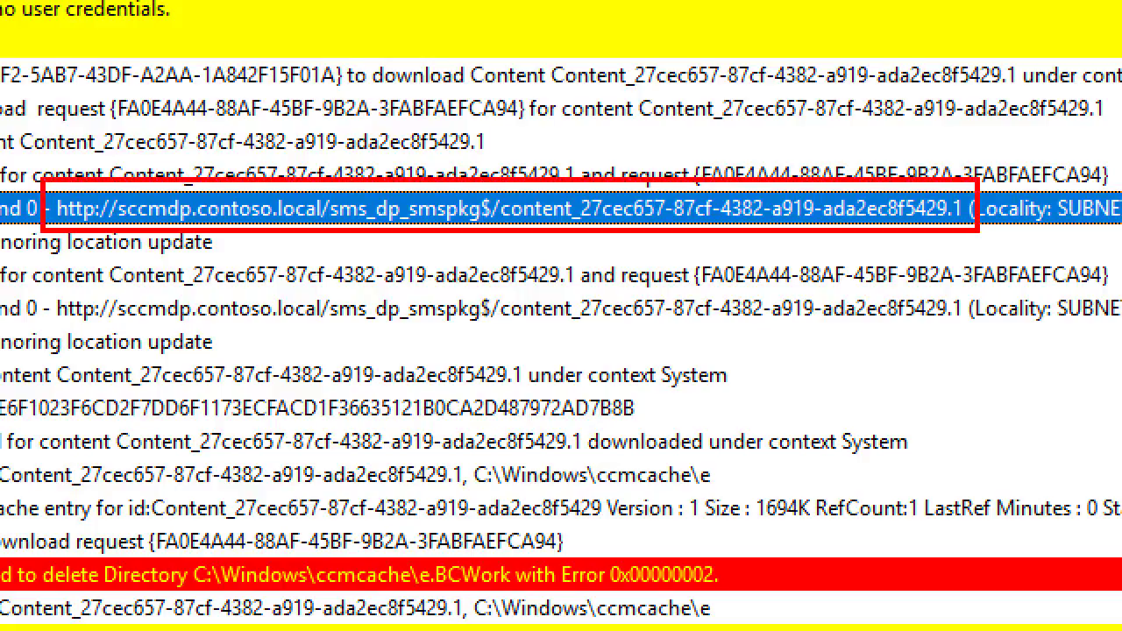
pyautogui.press('Escape')
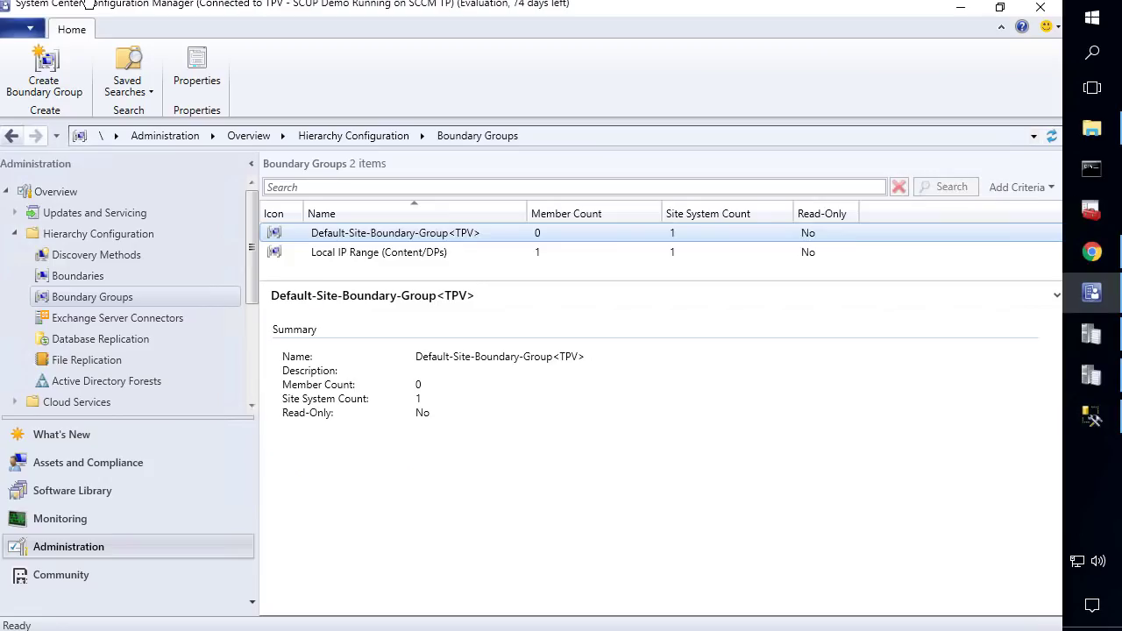
pyautogui.rightClick(499, 235)
pyautogui.click(412, 243)
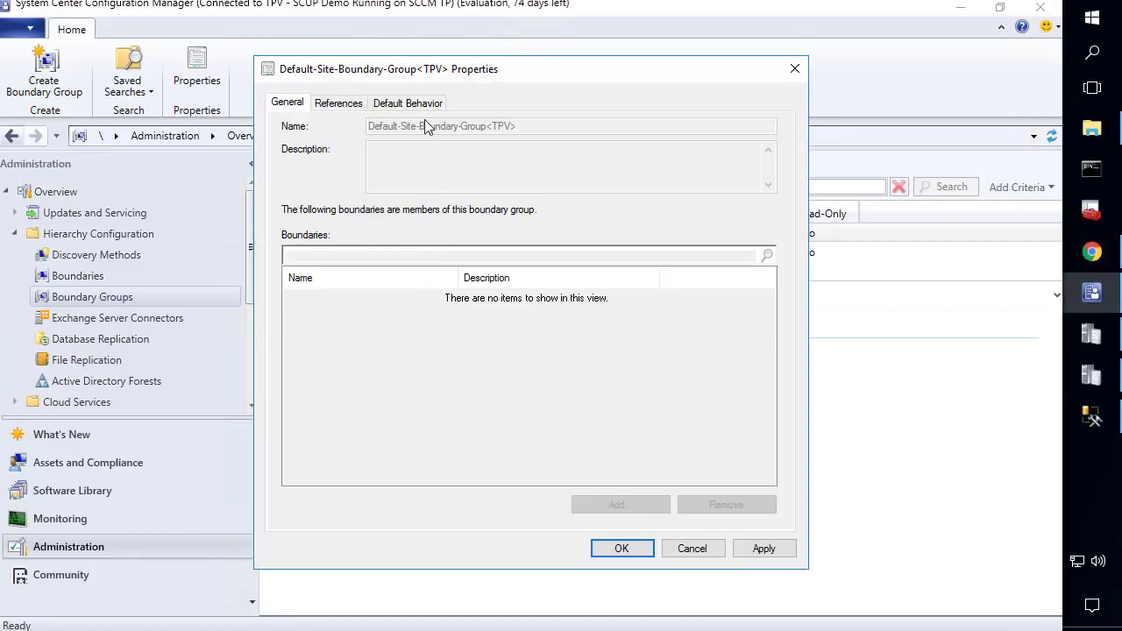
pyautogui.click(341, 104)
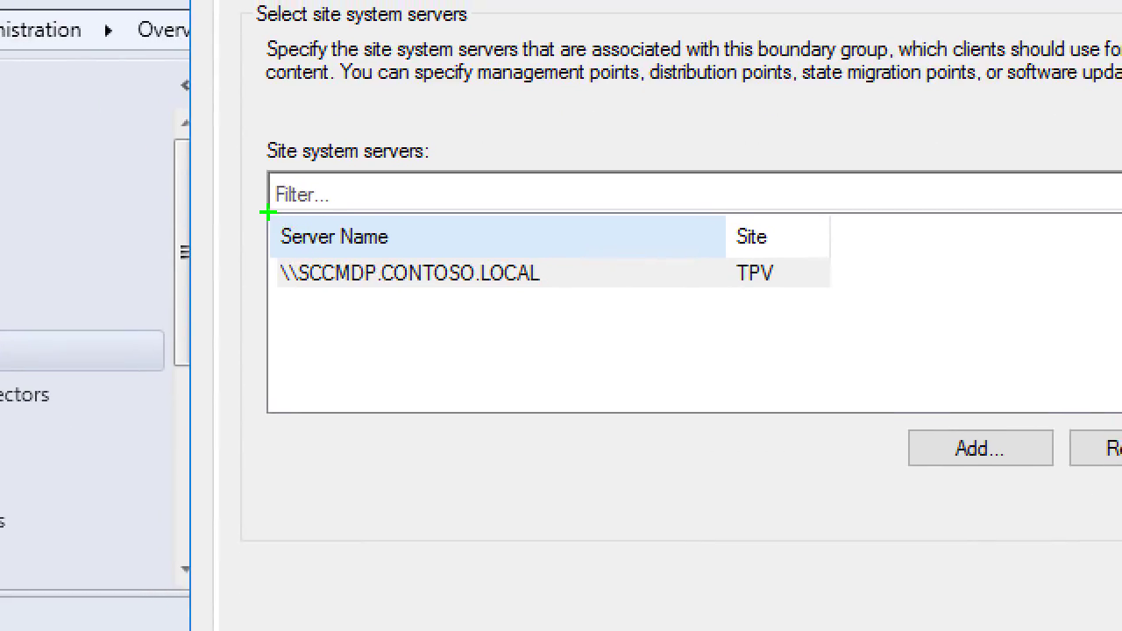
pyautogui.moveTo(269, 213)
pyautogui.mouseDown()
pyautogui.moveTo(546, 285)
pyautogui.moveTo(842, 316)
pyautogui.moveTo(856, 298)
pyautogui.mouseUp()
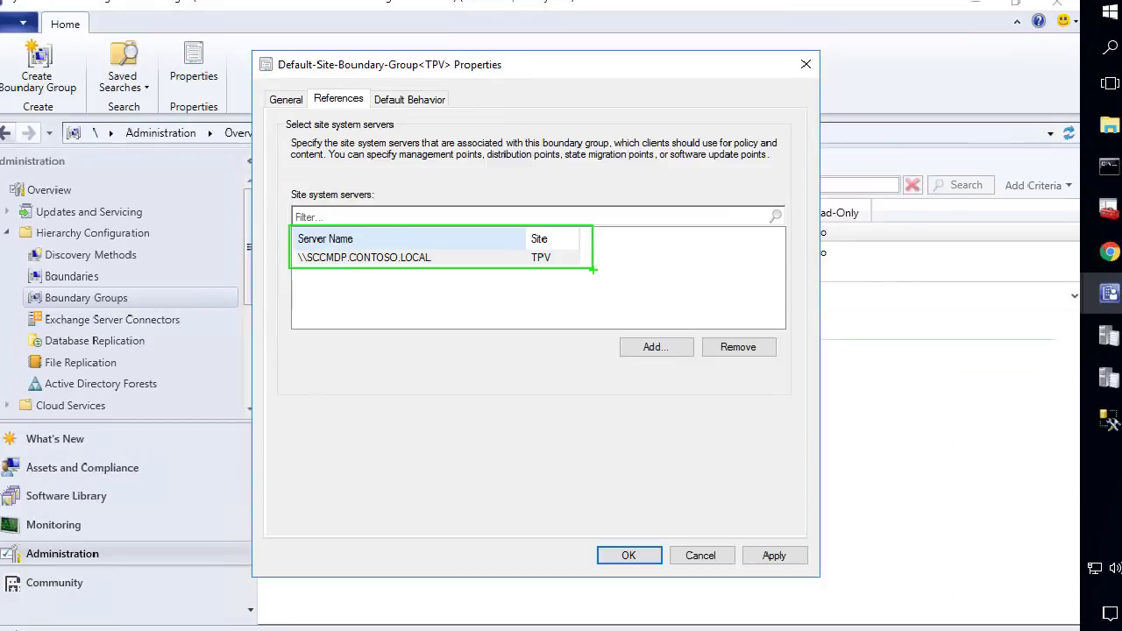
pyautogui.click(412, 102)
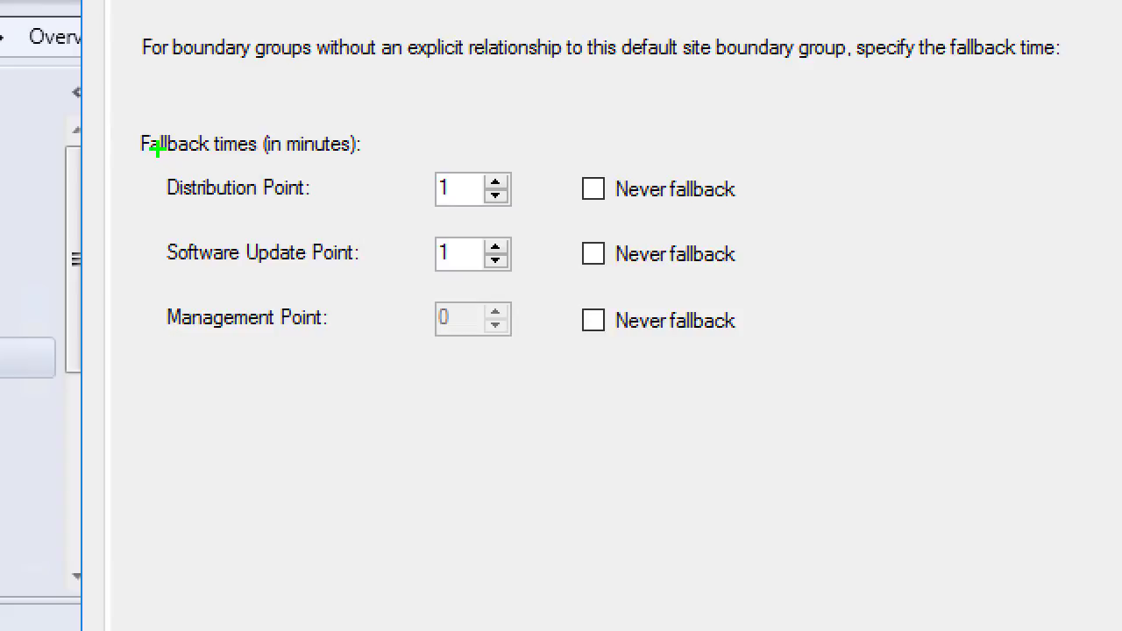
pyautogui.moveTo(123, 117)
pyautogui.mouseDown()
pyautogui.moveTo(579, 451)
pyautogui.moveTo(764, 421)
pyautogui.moveTo(755, 356)
pyautogui.mouseUp()
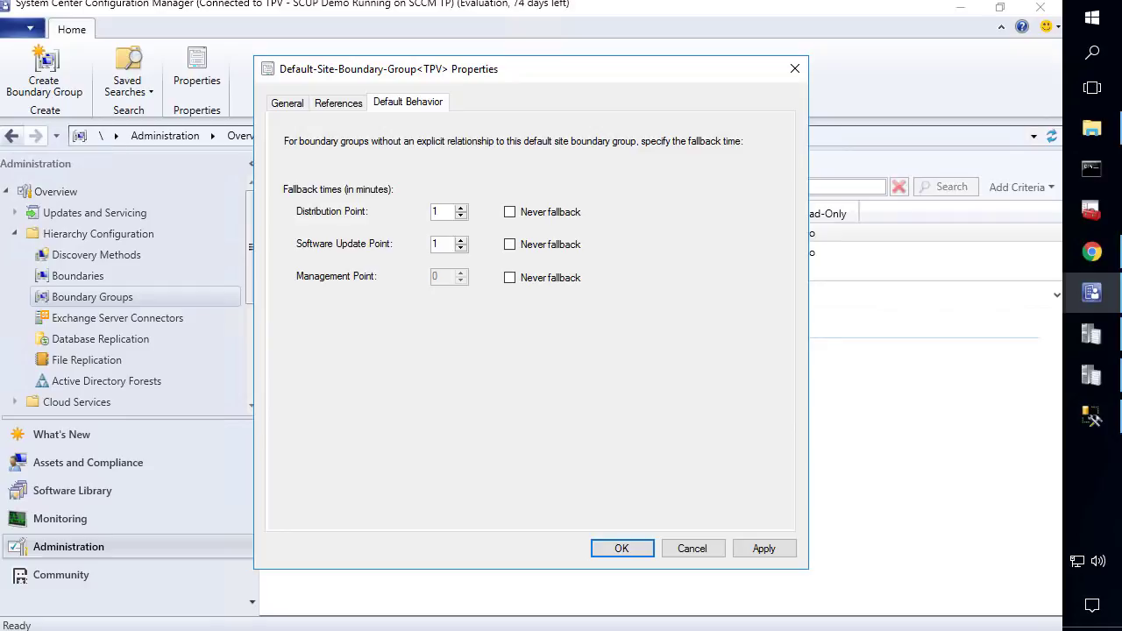
pyautogui.click(363, 108)
pyautogui.click(369, 263)
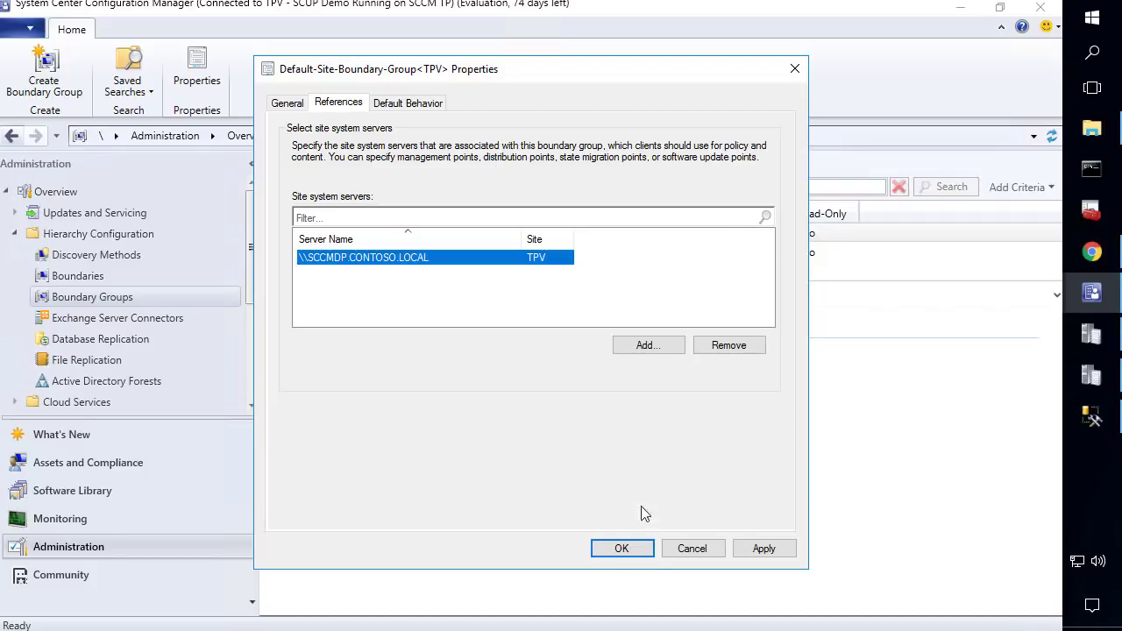
pyautogui.click(628, 548)
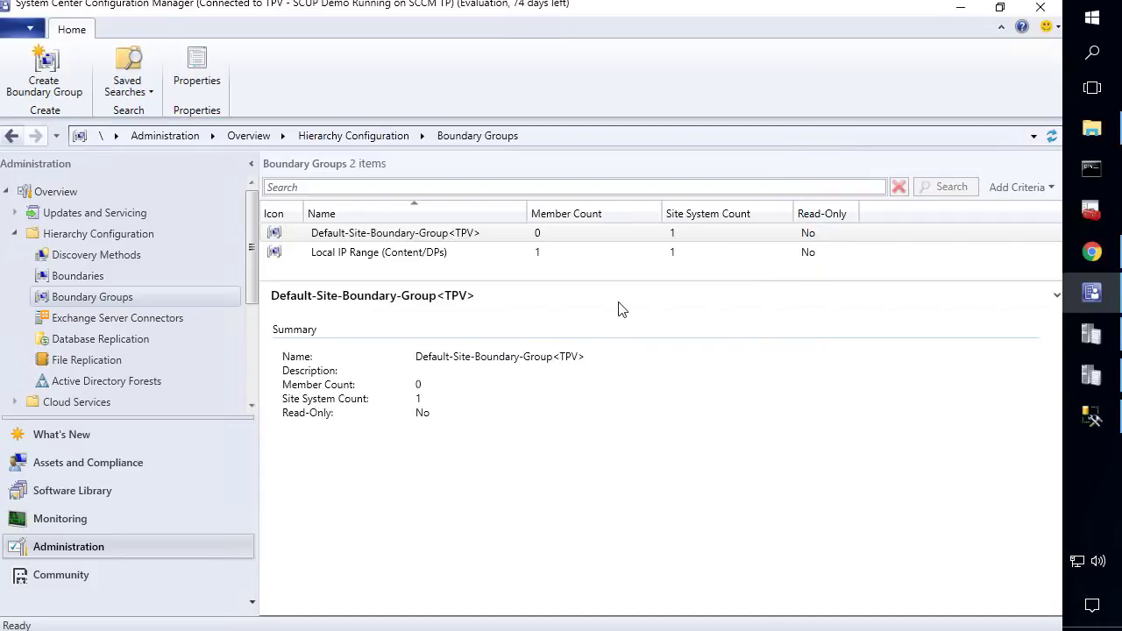
# Step: Open the Local IP Range (Content/DPs) group's properties and inspect its 192.168.1.0-192.168.1.20 boundary
pyautogui.click(416, 267)
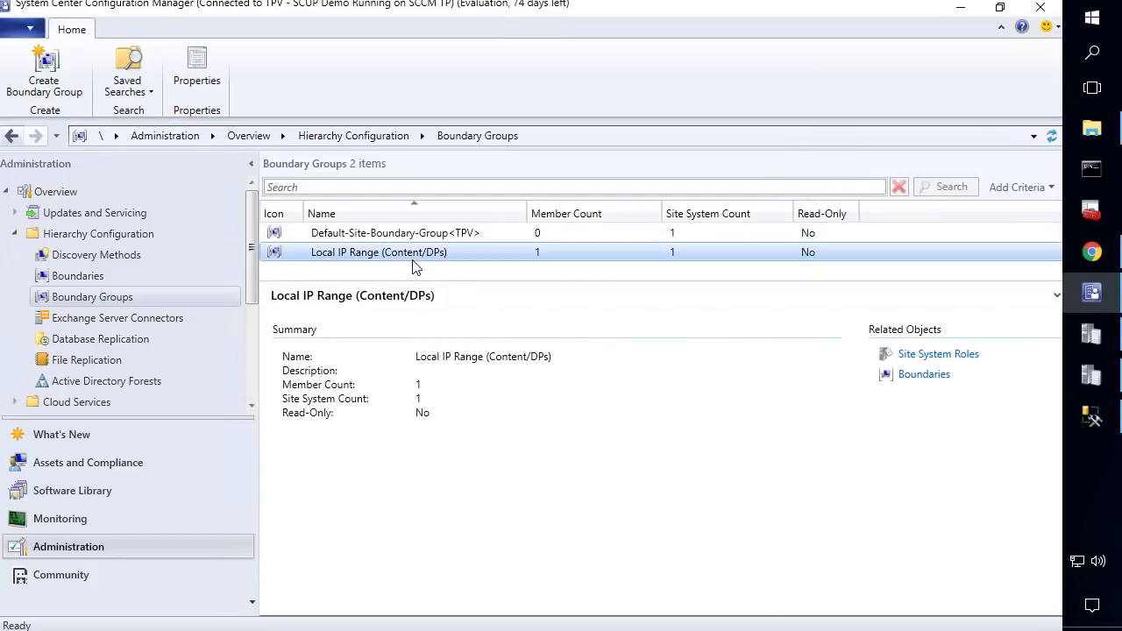
pyautogui.rightClick(364, 254)
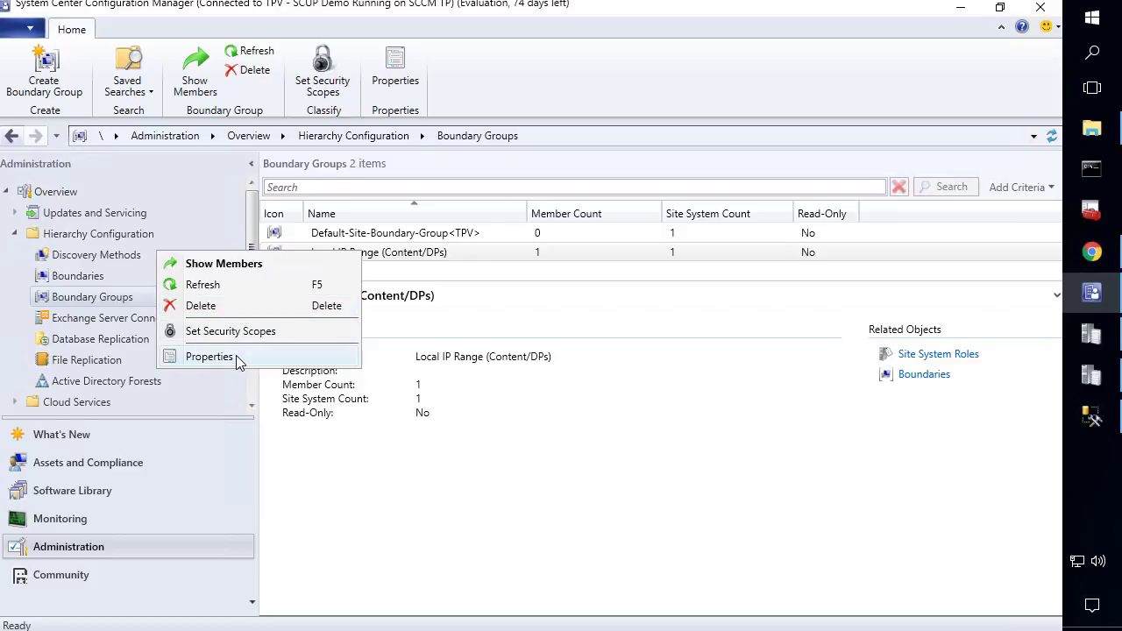
pyautogui.click(210, 356)
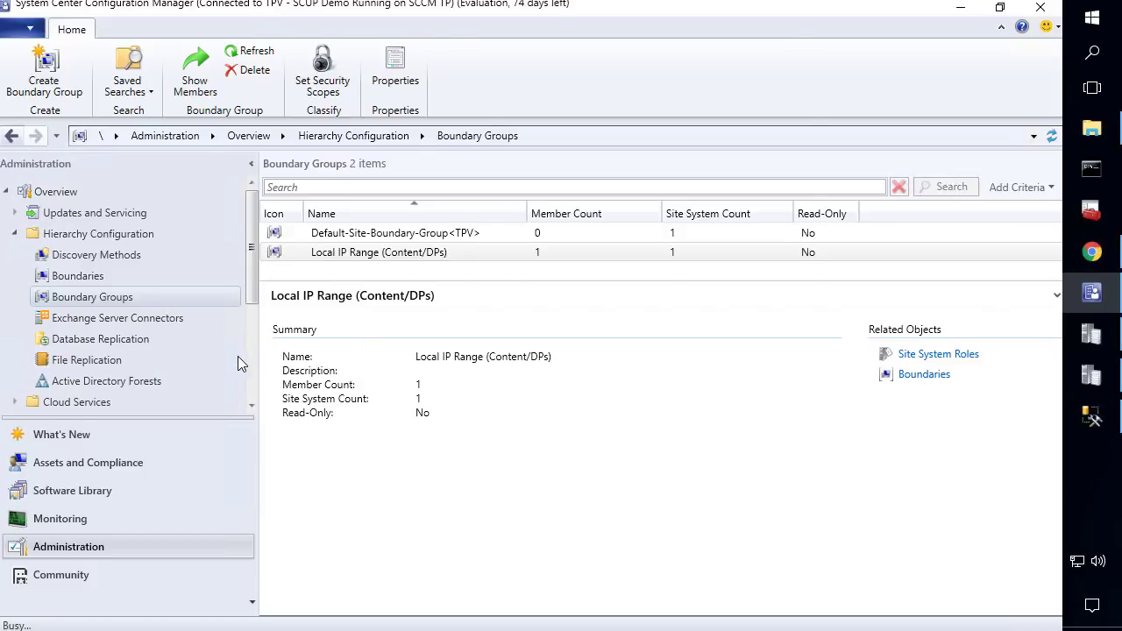
pyautogui.click(445, 298)
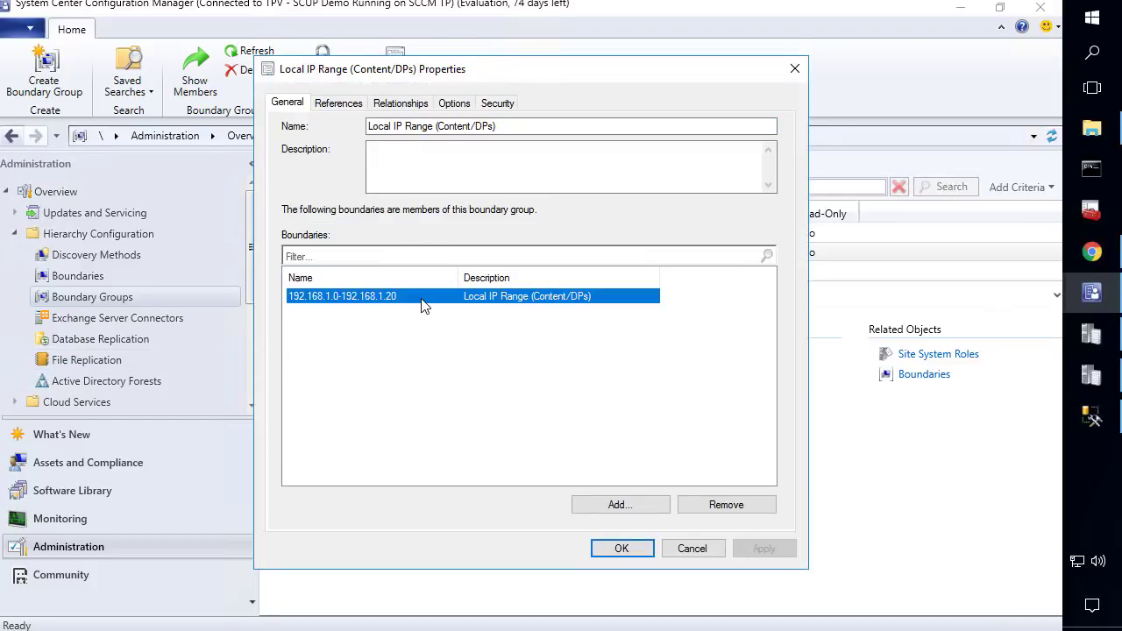
# Step: Check that the group has no fallback relationships, close it, and return to the content library docs
pyautogui.click(403, 105)
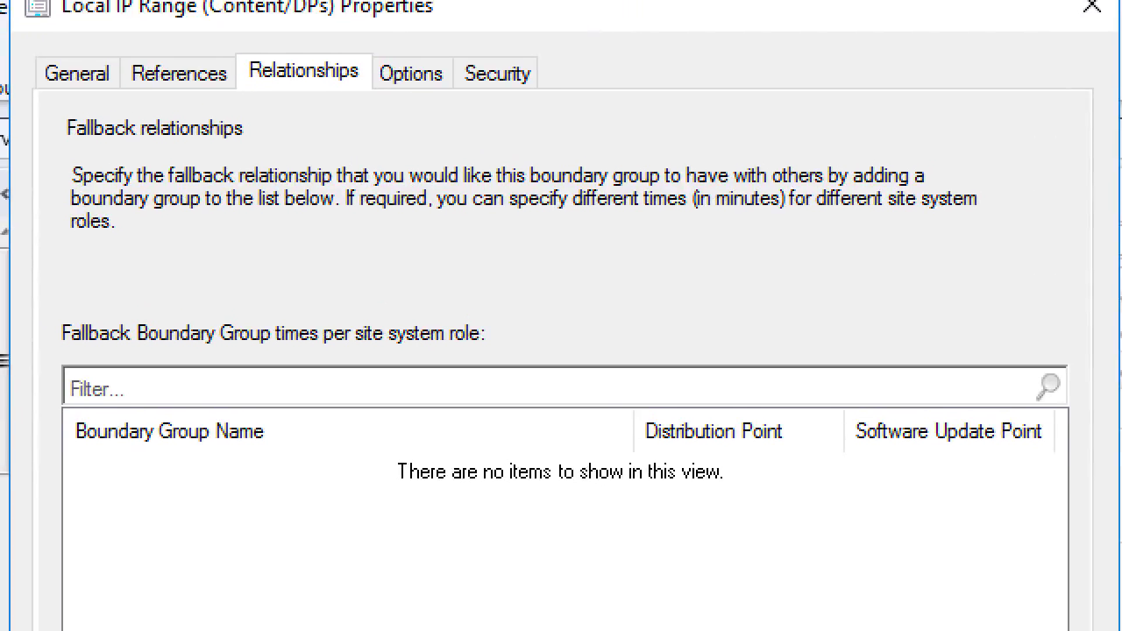
pyautogui.moveTo(63, 153)
pyautogui.mouseDown()
pyautogui.moveTo(366, 230)
pyautogui.moveTo(926, 270)
pyautogui.moveTo(1004, 255)
pyautogui.moveTo(1000, 238)
pyautogui.mouseUp()
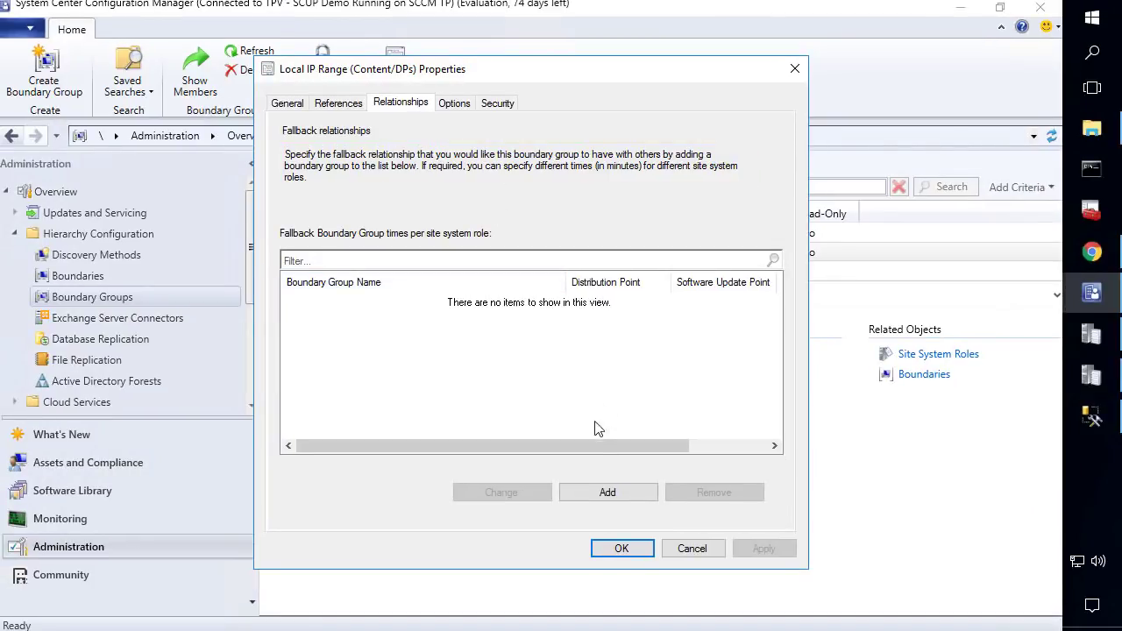
pyautogui.click(621, 549)
pyautogui.click(1092, 253)
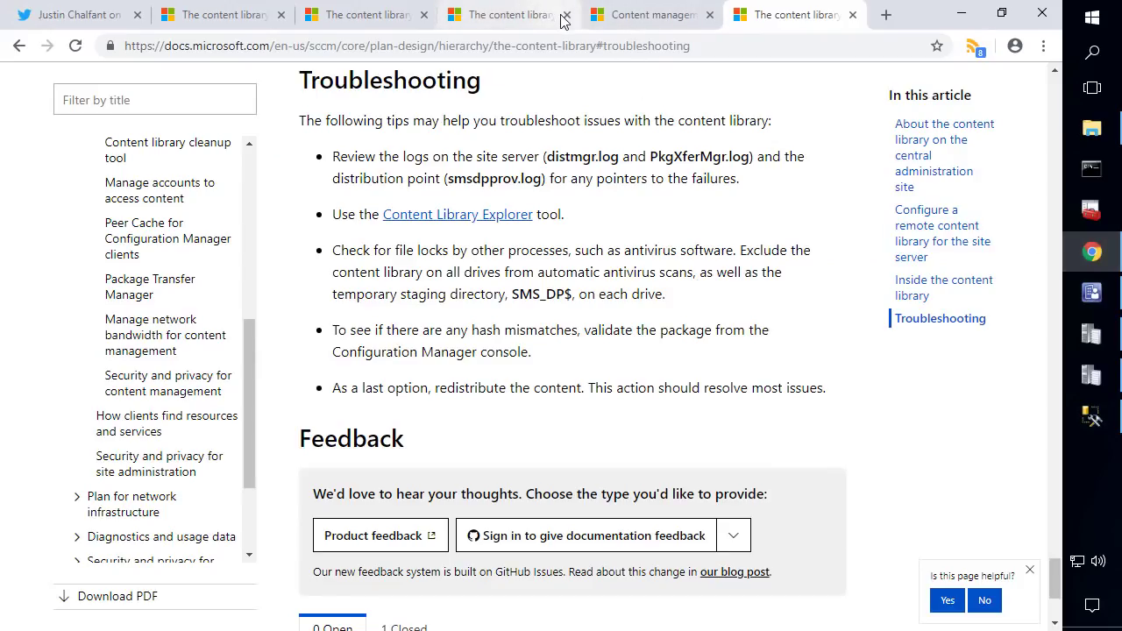
pyautogui.click(551, 16)
pyautogui.click(631, 14)
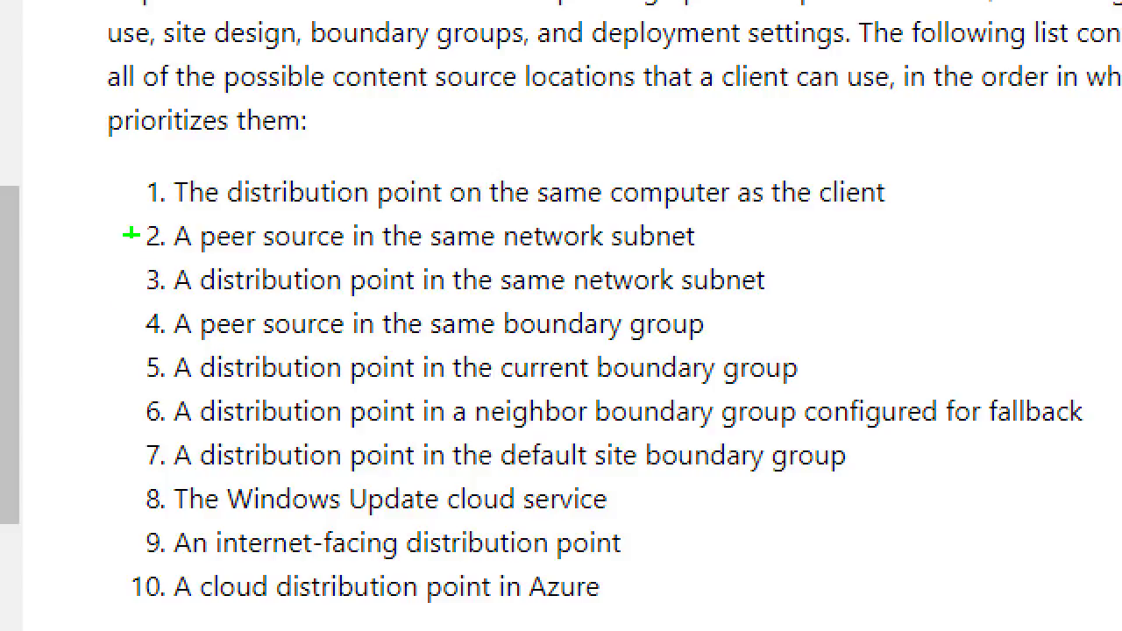
pyautogui.moveTo(132, 260)
pyautogui.mouseDown()
pyautogui.moveTo(709, 341)
pyautogui.moveTo(821, 295)
pyautogui.moveTo(821, 375)
pyautogui.moveTo(842, 395)
pyautogui.moveTo(902, 410)
pyautogui.mouseUp()
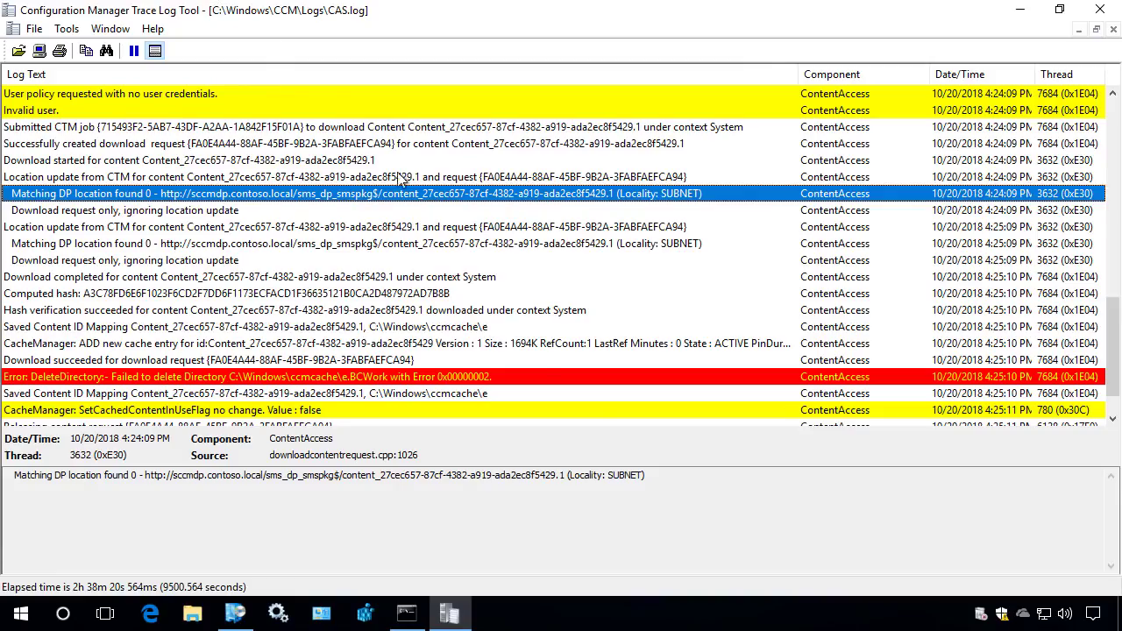
pyautogui.click(235, 613)
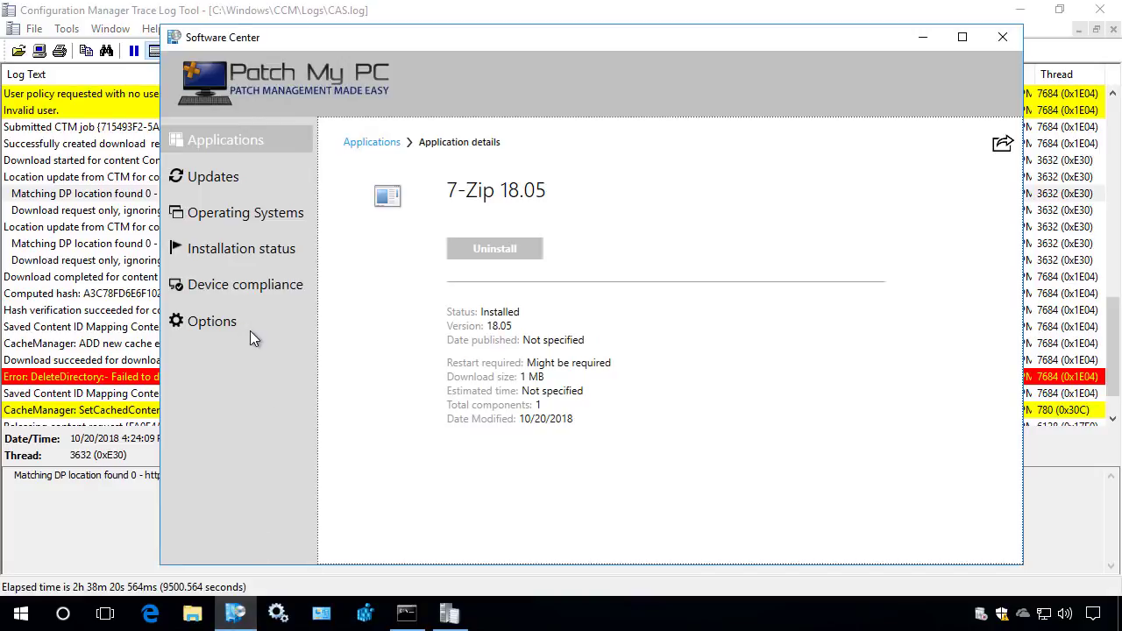
pyautogui.click(226, 177)
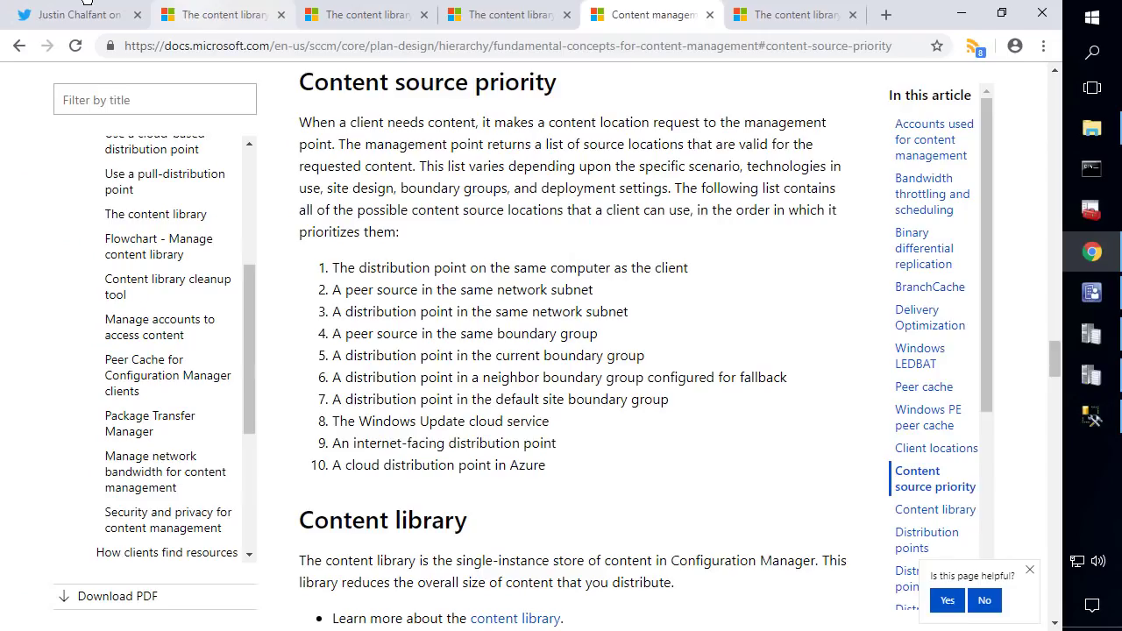
# Step: Show Software Library > Software Updates > Deployment Packages with the SCUPUpdates package selected
pyautogui.click(1092, 292)
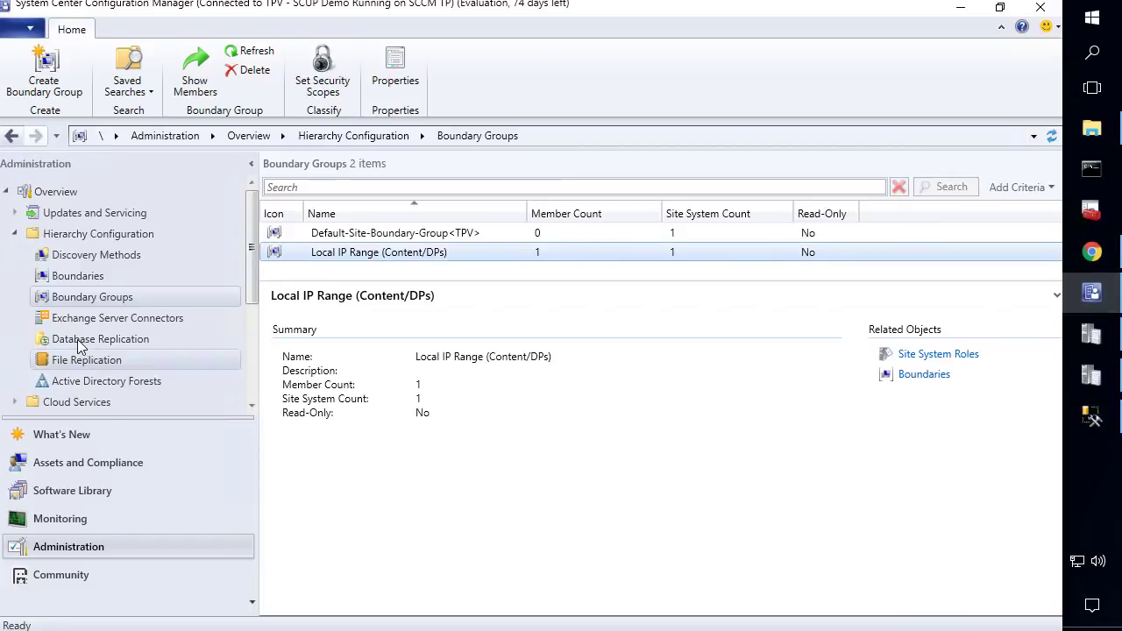
pyautogui.scroll(-2, 103, 390)
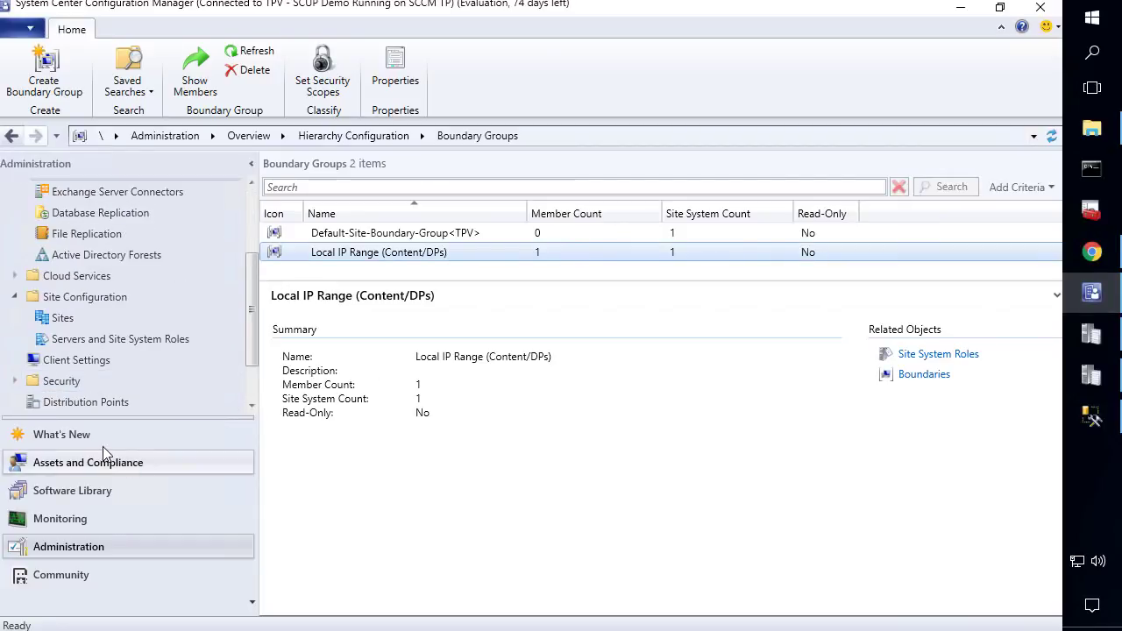
pyautogui.click(103, 493)
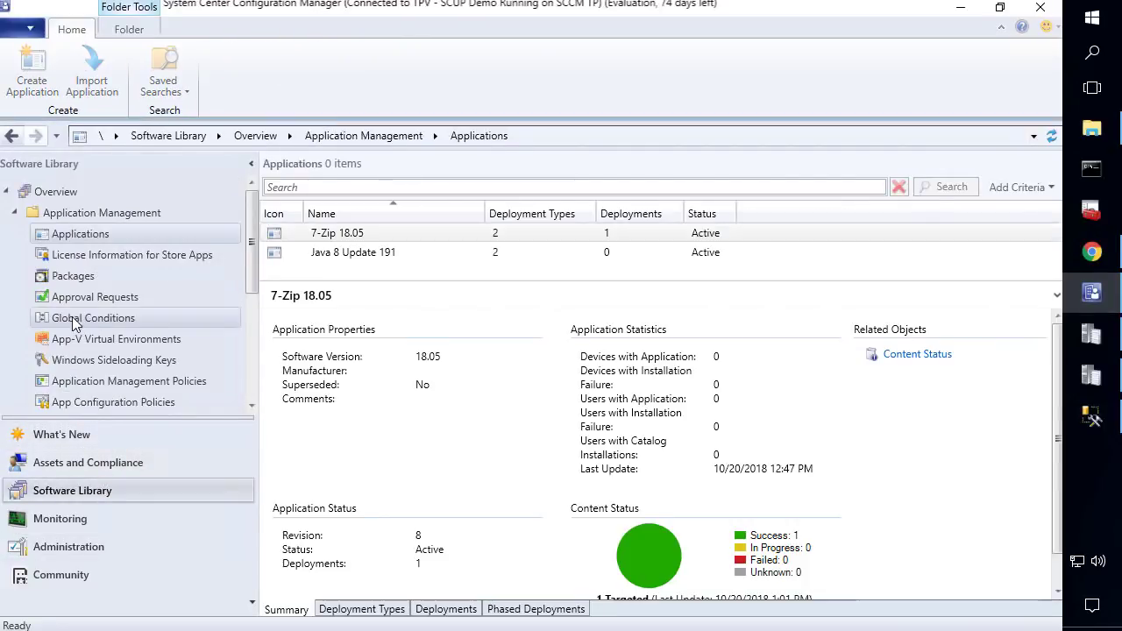
pyautogui.scroll(-2, 92, 342)
pyautogui.scroll(-2, 92, 341)
pyautogui.click(93, 275)
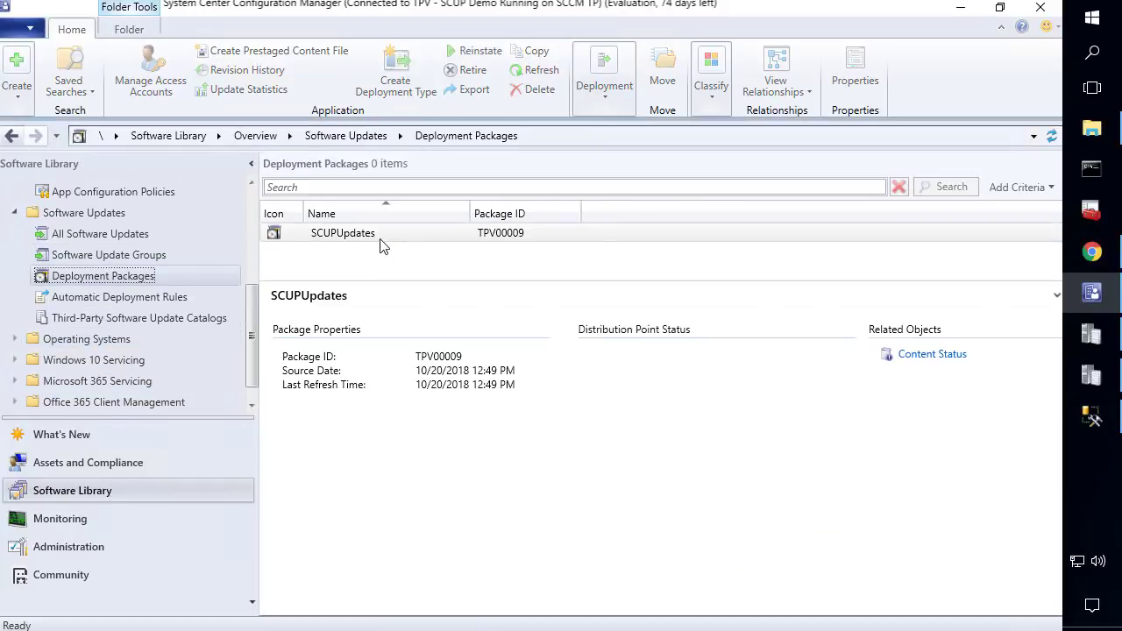
pyautogui.click(376, 235)
pyautogui.click(659, 410)
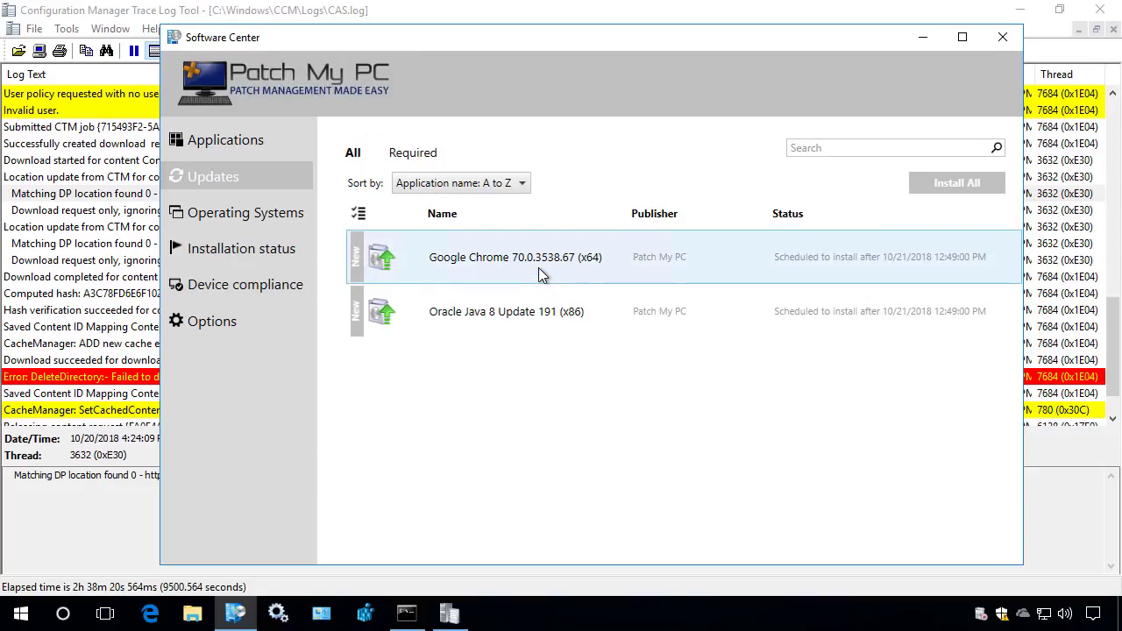
# Step: Start installing the Google Chrome 70.0.3538.67 (x64) update and return to the updates list
pyautogui.click(552, 272)
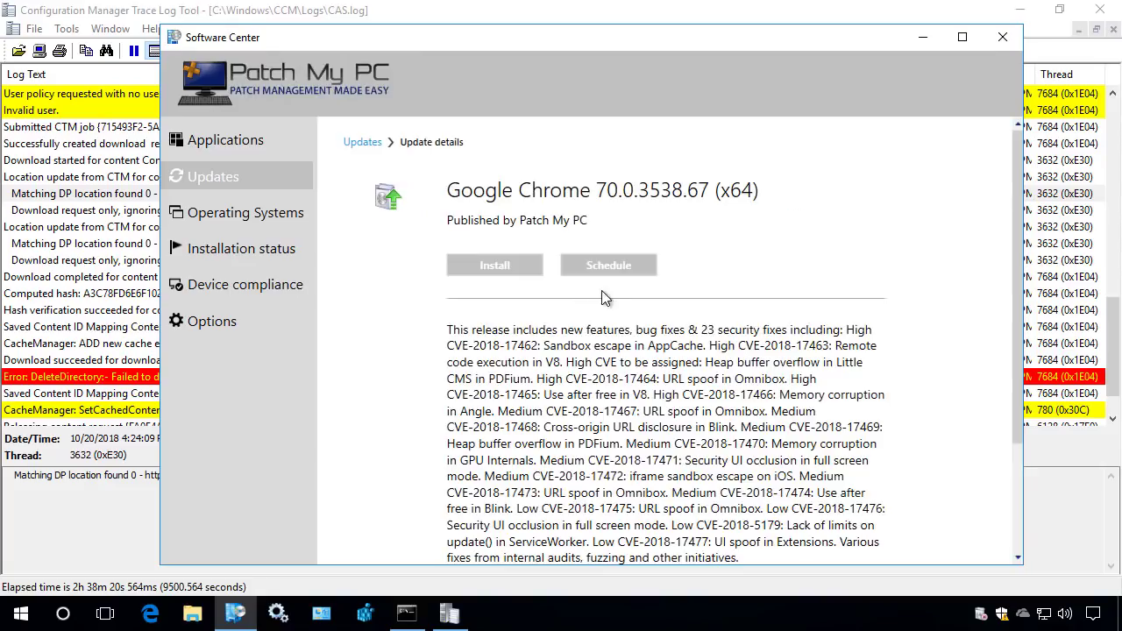
pyautogui.click(524, 266)
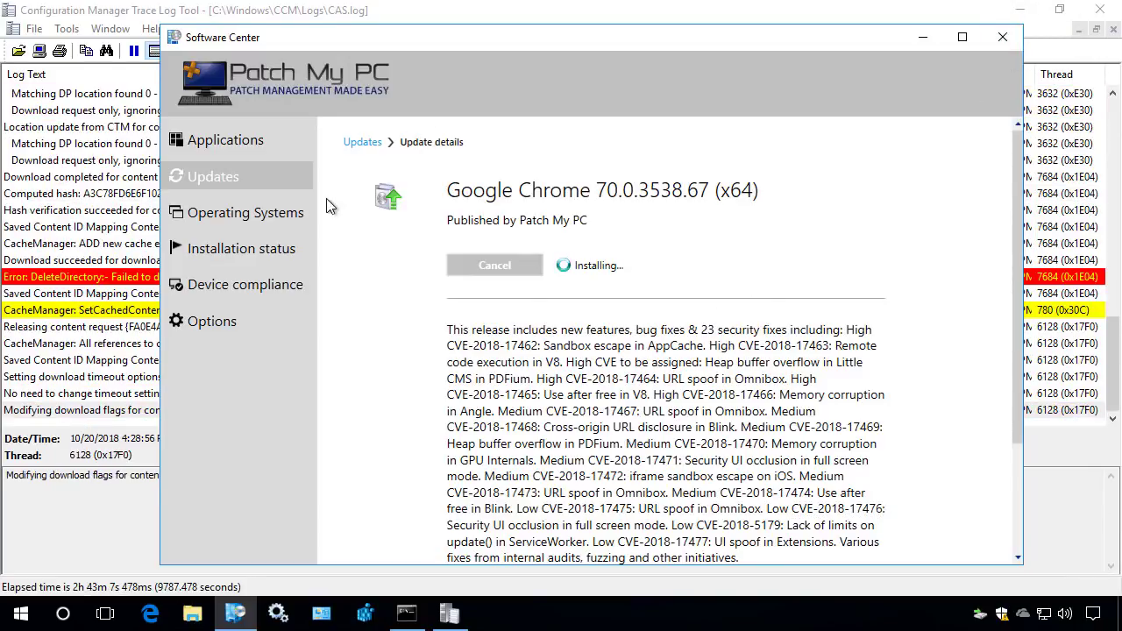
pyautogui.click(362, 142)
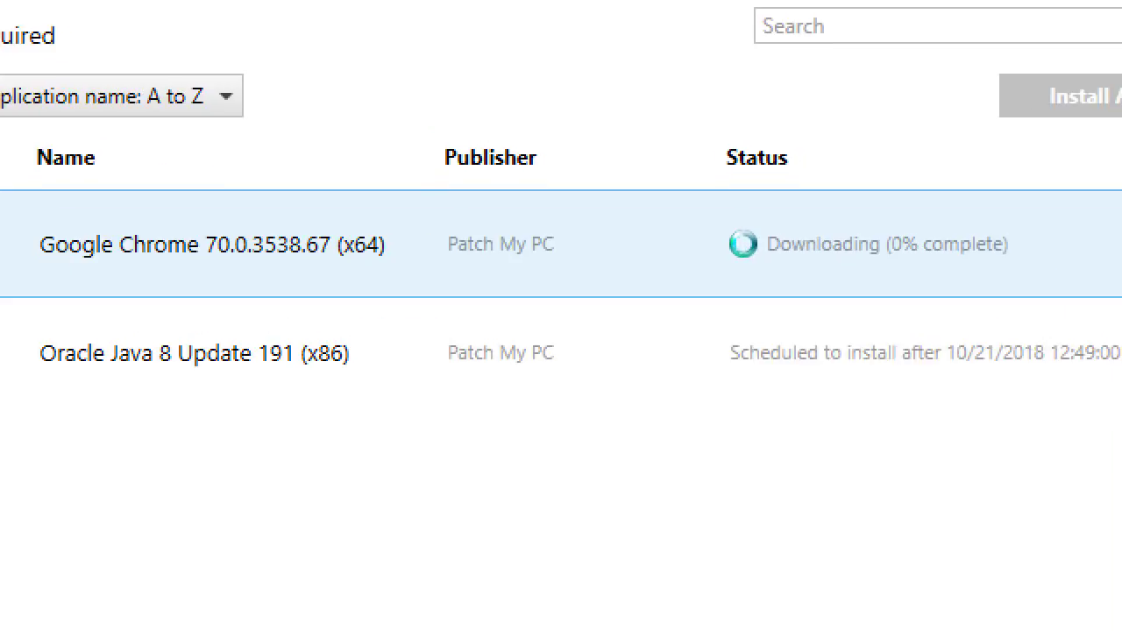
# Step: Review CAS.log entries on download timeouts, removed cached content references and download flags
pyautogui.moveTo(584, 179); pyautogui.dragTo(987, 317)
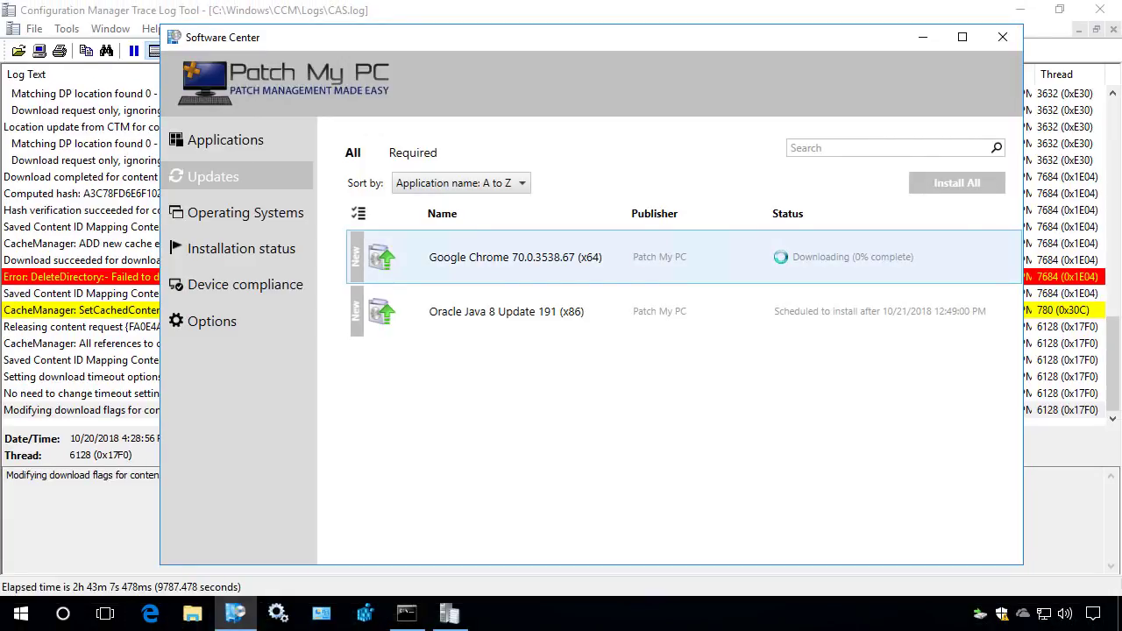
pyautogui.click(88, 376)
pyautogui.click(307, 344)
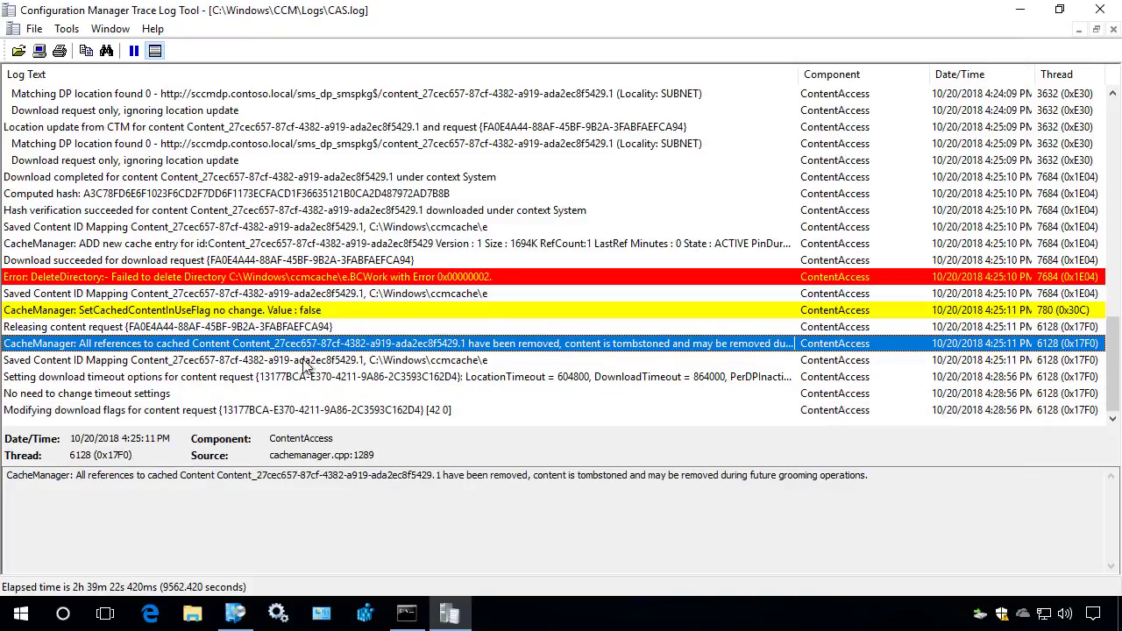
pyautogui.click(223, 412)
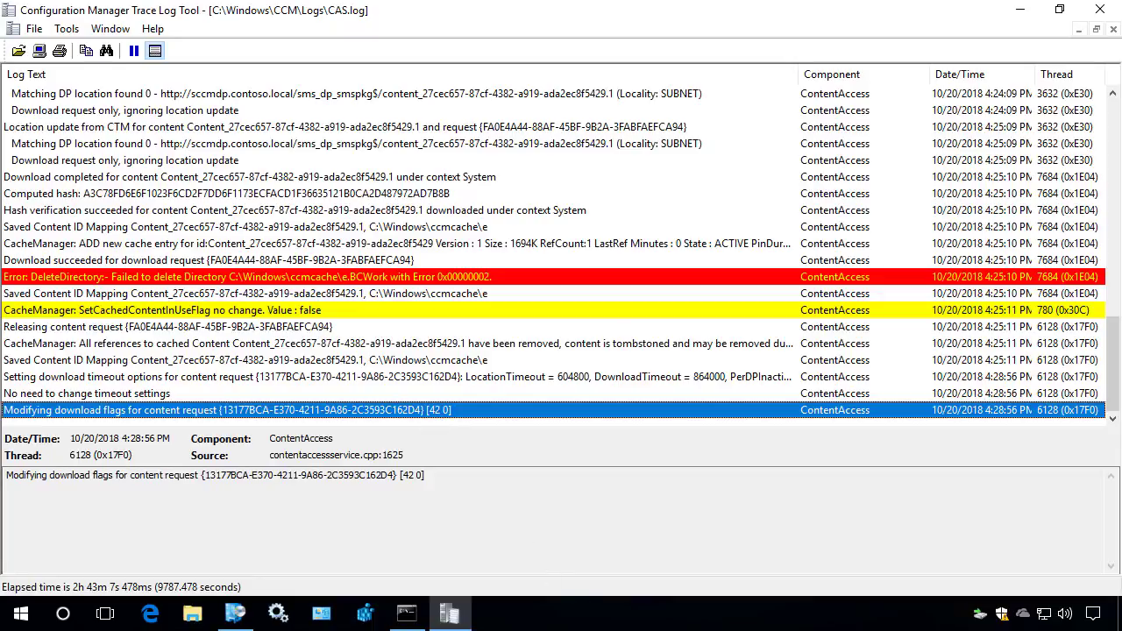
pyautogui.click(234, 613)
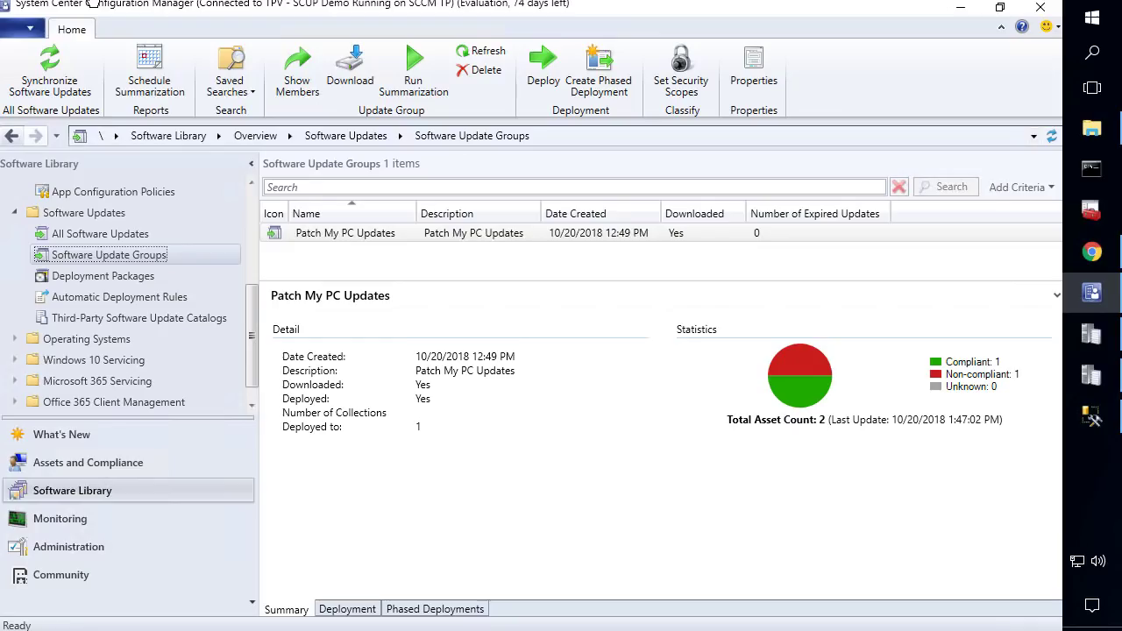
# Step: Allow the Patch My PC Updates deployment to use neighbor and default site boundary group DPs, then apply
pyautogui.click(309, 235)
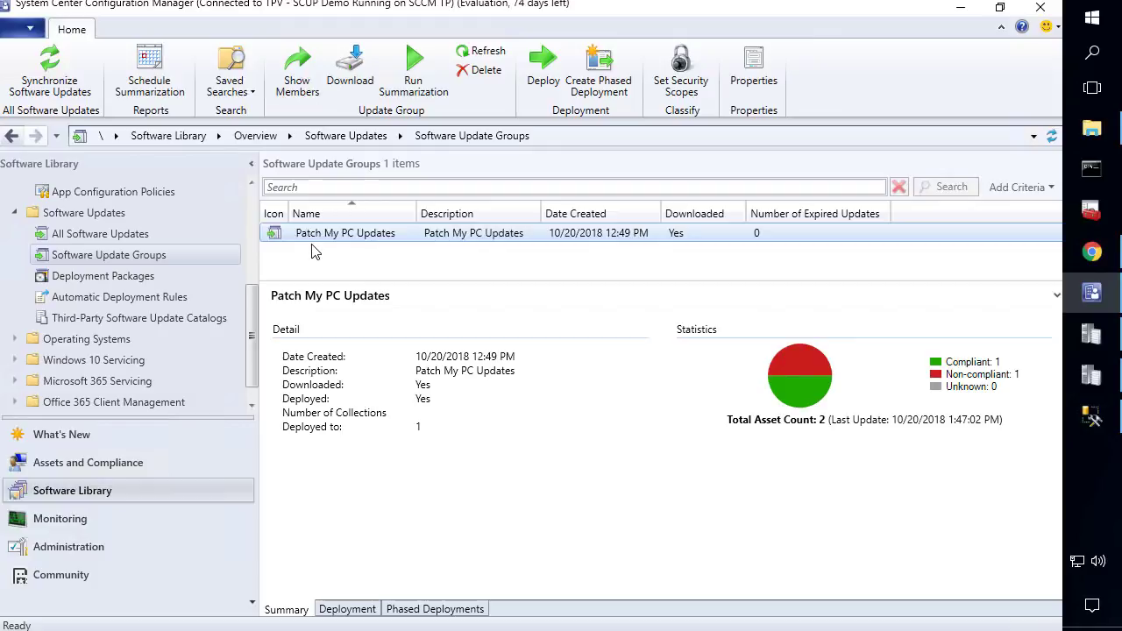
pyautogui.click(348, 609)
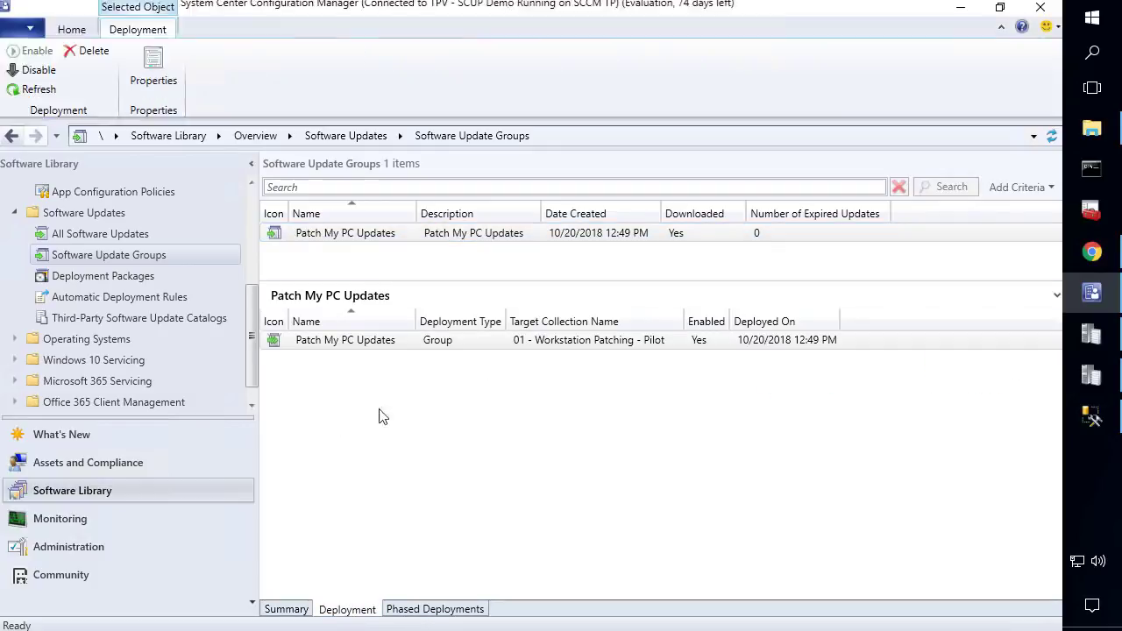
pyautogui.click(429, 343)
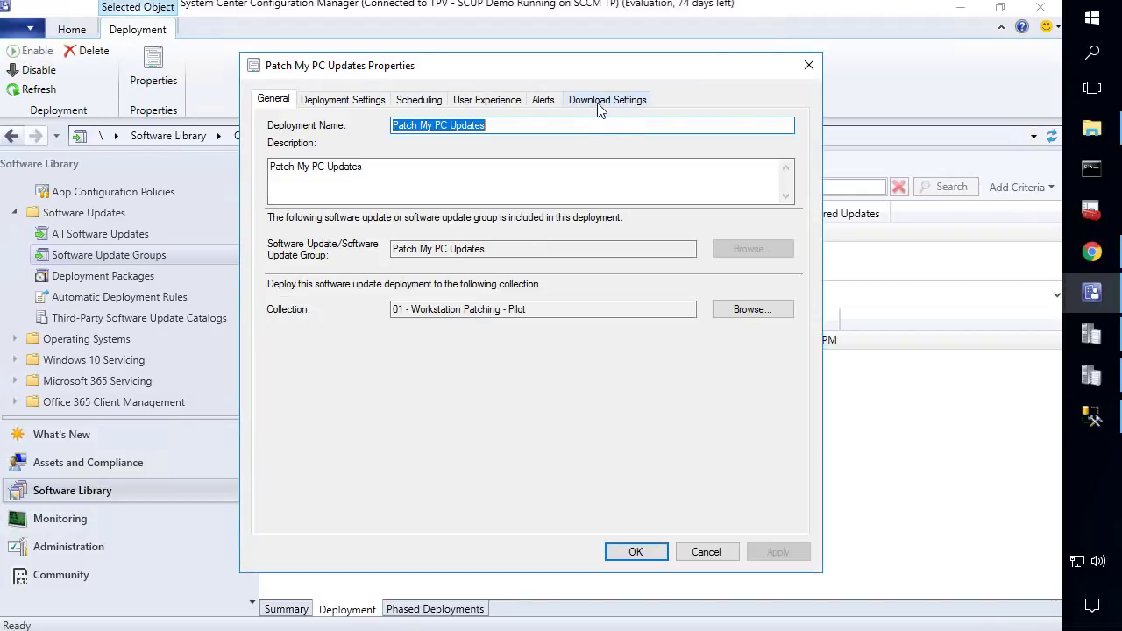
pyautogui.click(600, 103)
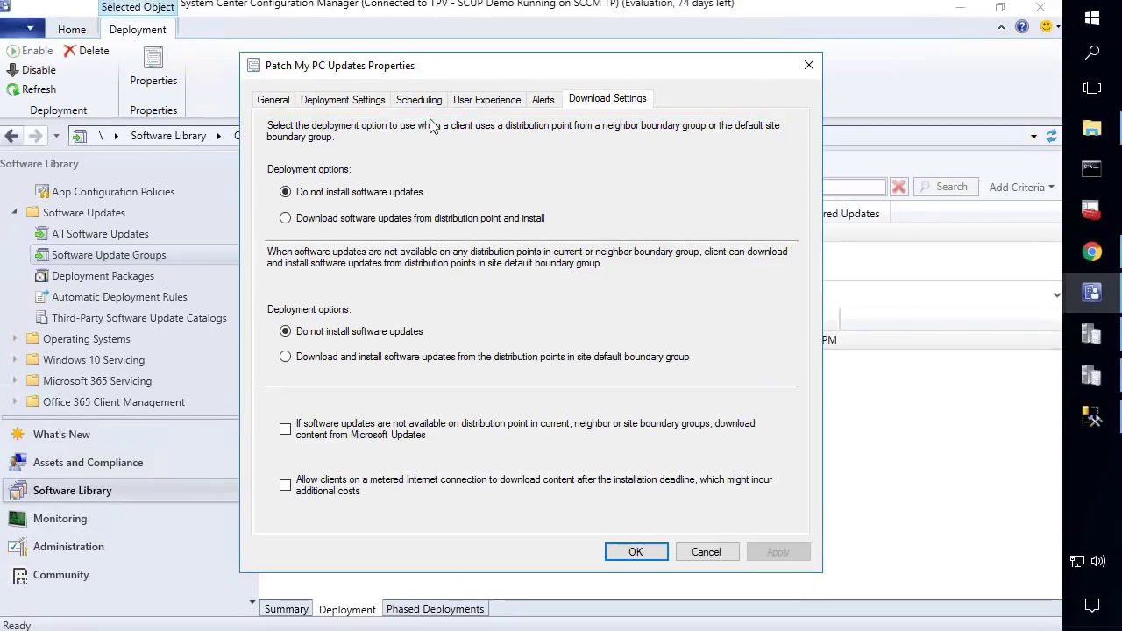
pyautogui.click(194, 239)
pyautogui.click(395, 360)
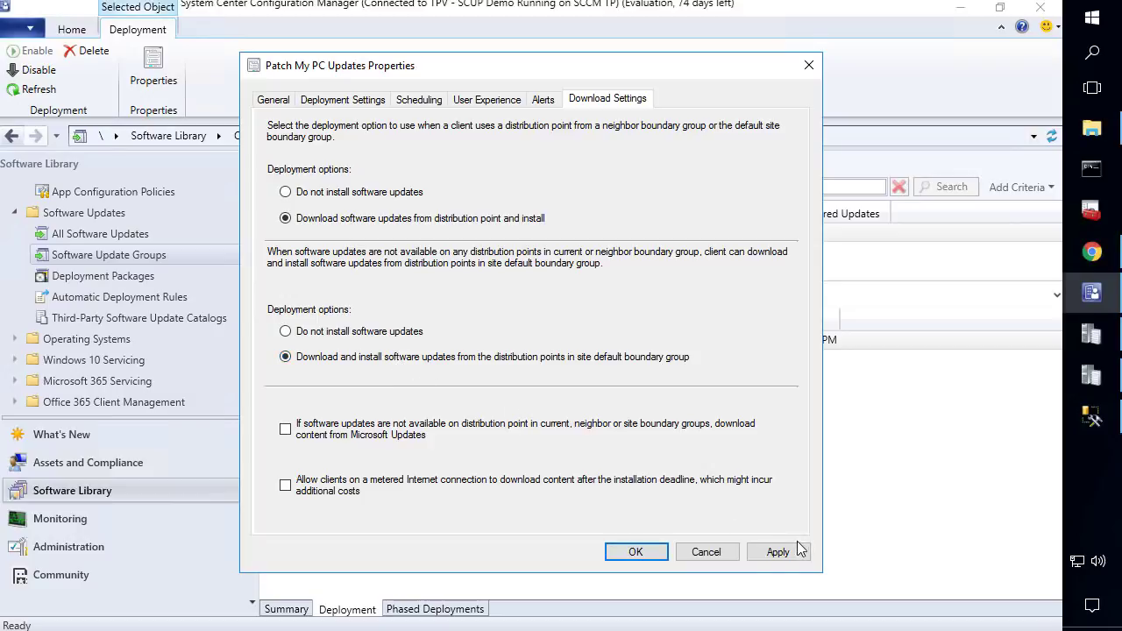
pyautogui.click(778, 550)
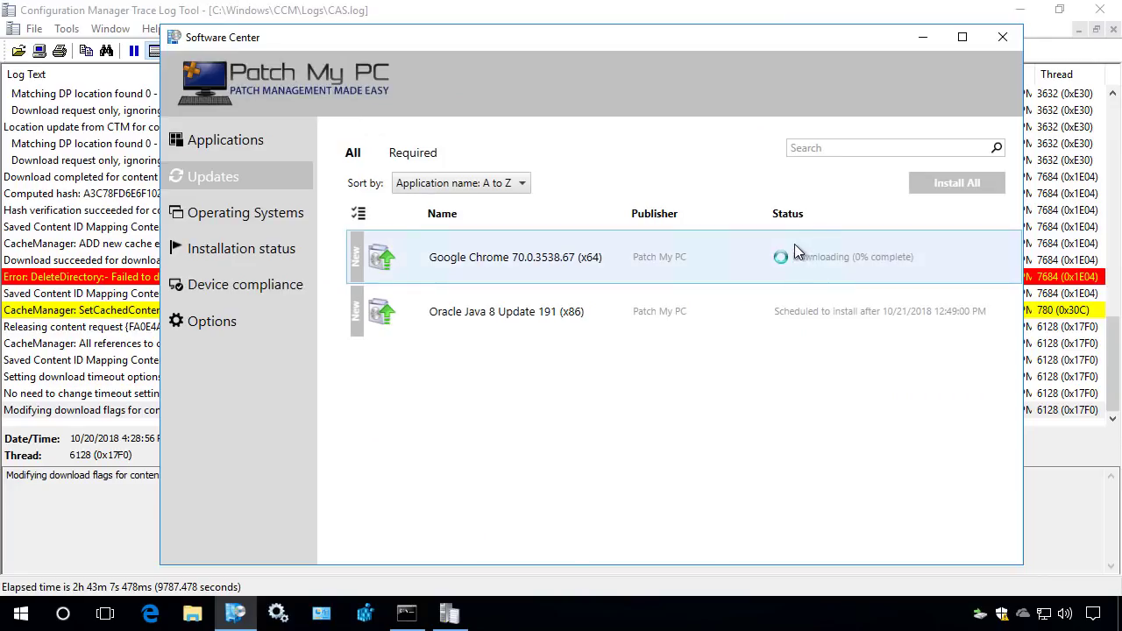
# Step: Try to cancel the Chrome 70.0.3538.67 install, dismiss the cannot-cancel message, and recheck its status
pyautogui.click(795, 246)
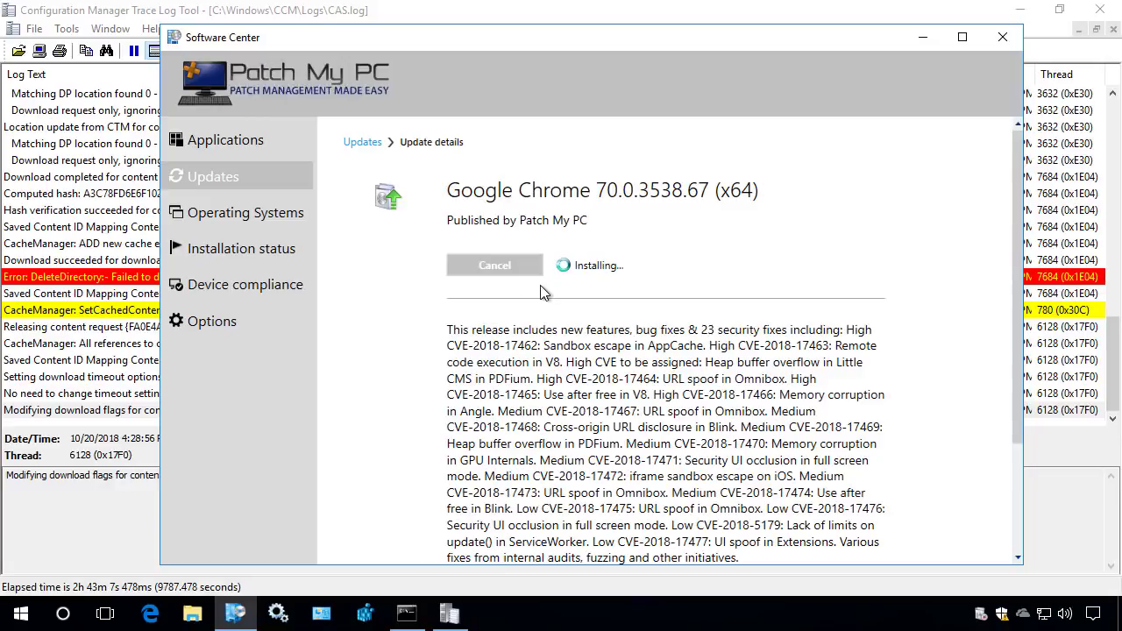
pyautogui.click(488, 262)
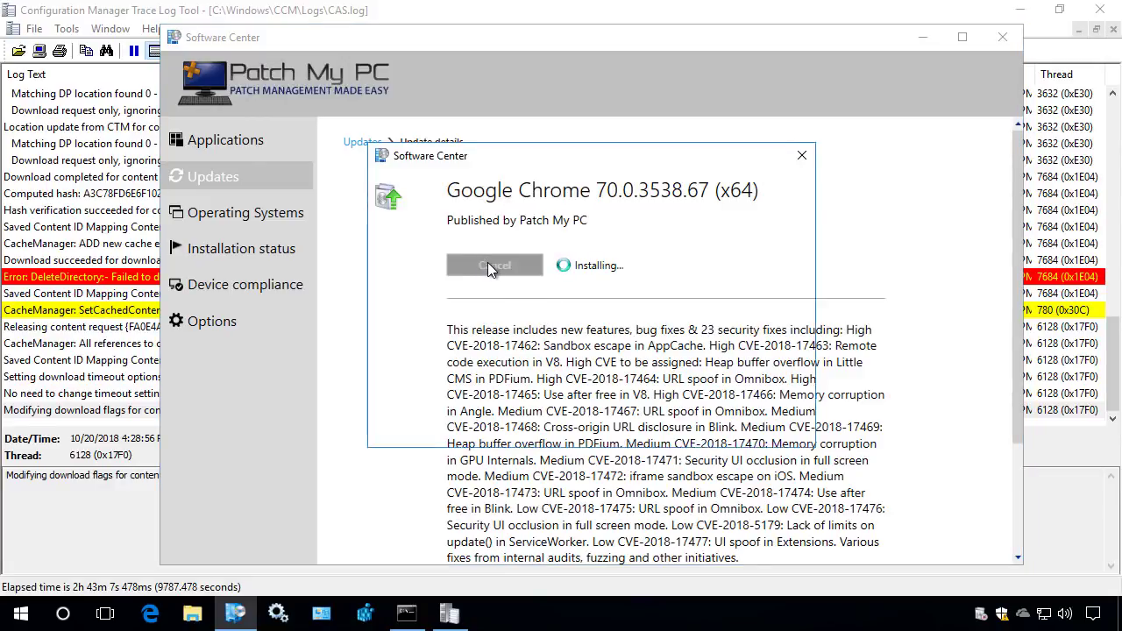
pyautogui.click(775, 430)
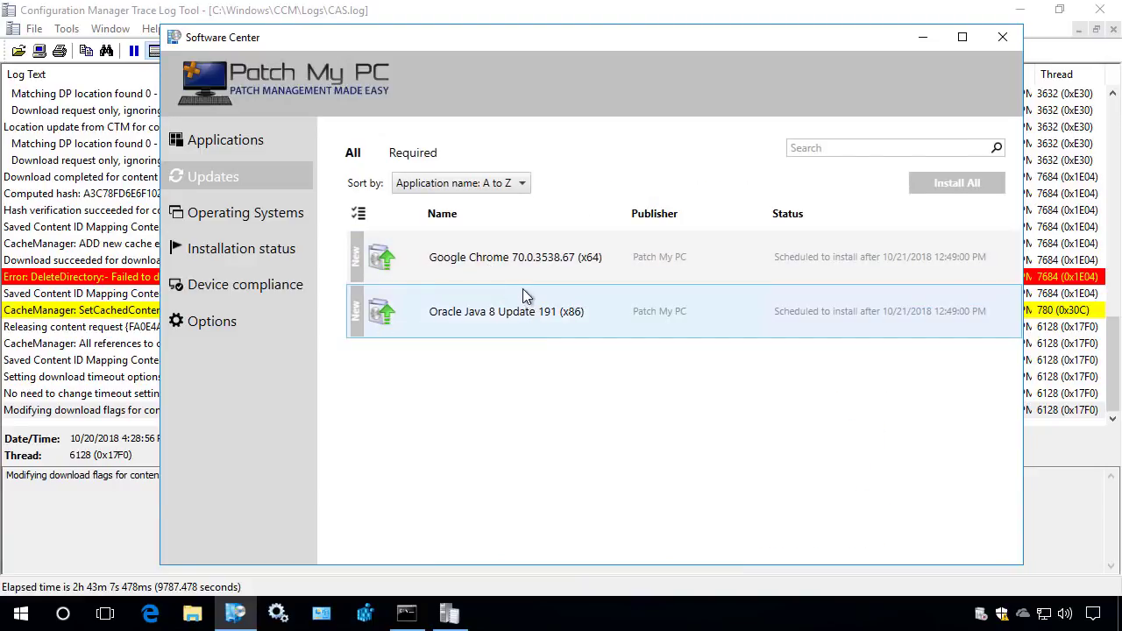
pyautogui.click(553, 271)
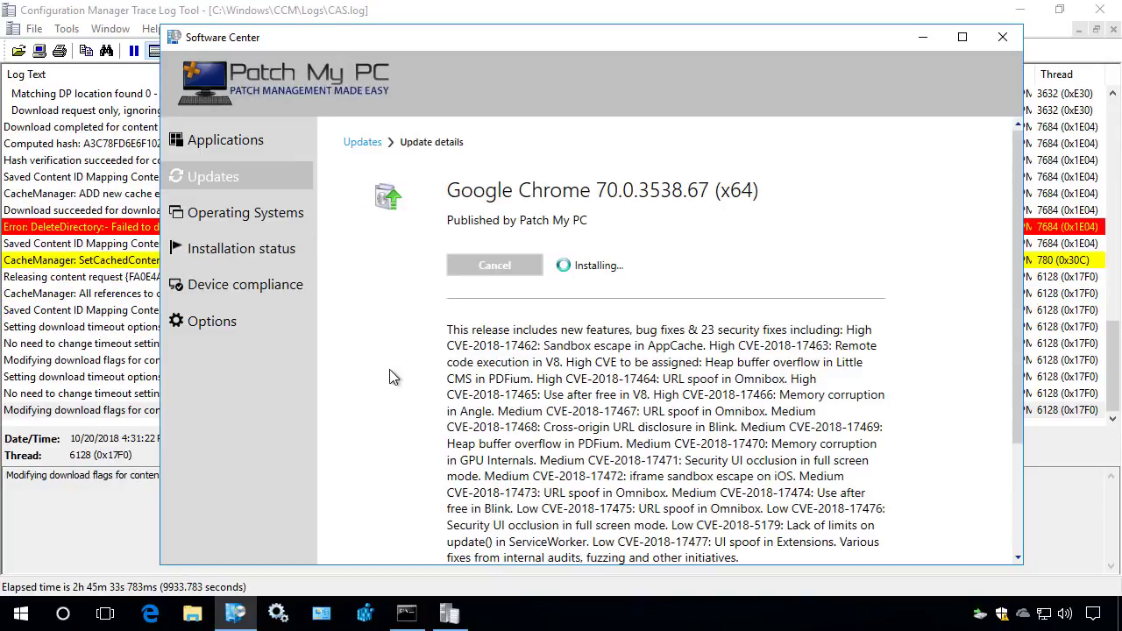
pyautogui.click(363, 143)
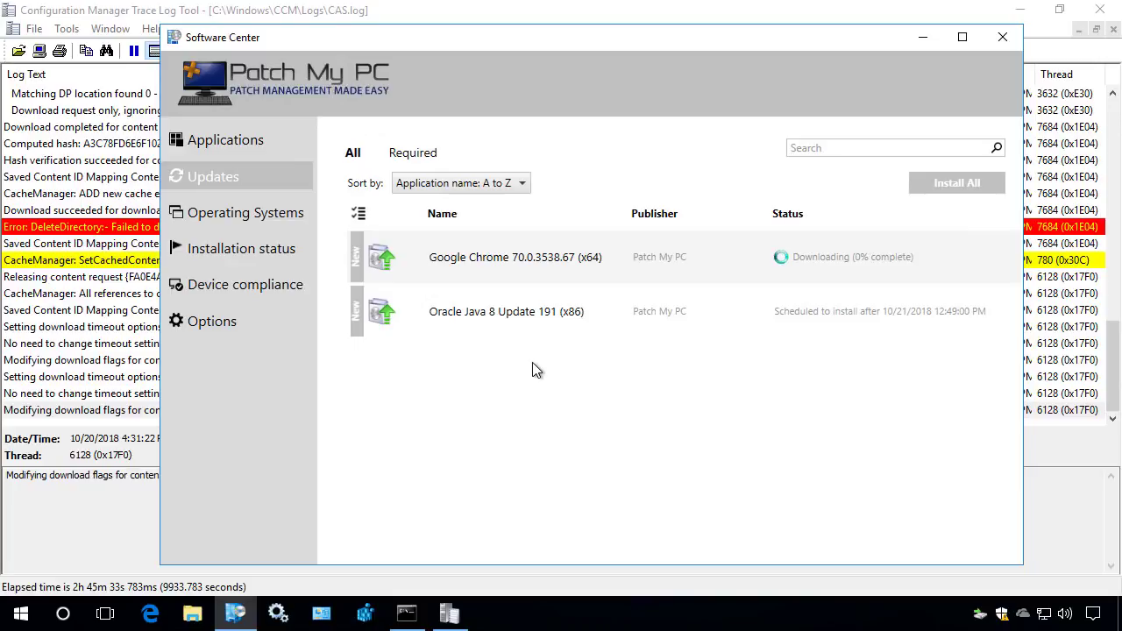
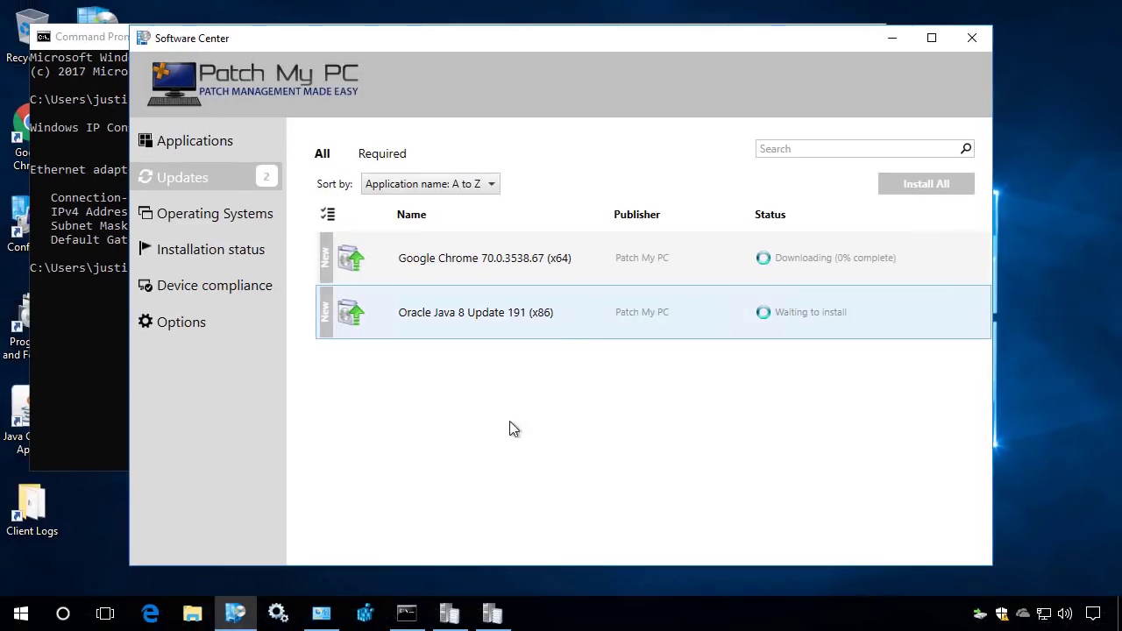
# Step: Open the cached cabinet file in C:\Windows\ccmcache\f holding jre-8u191-windows-i586.exe
pyautogui.click(192, 613)
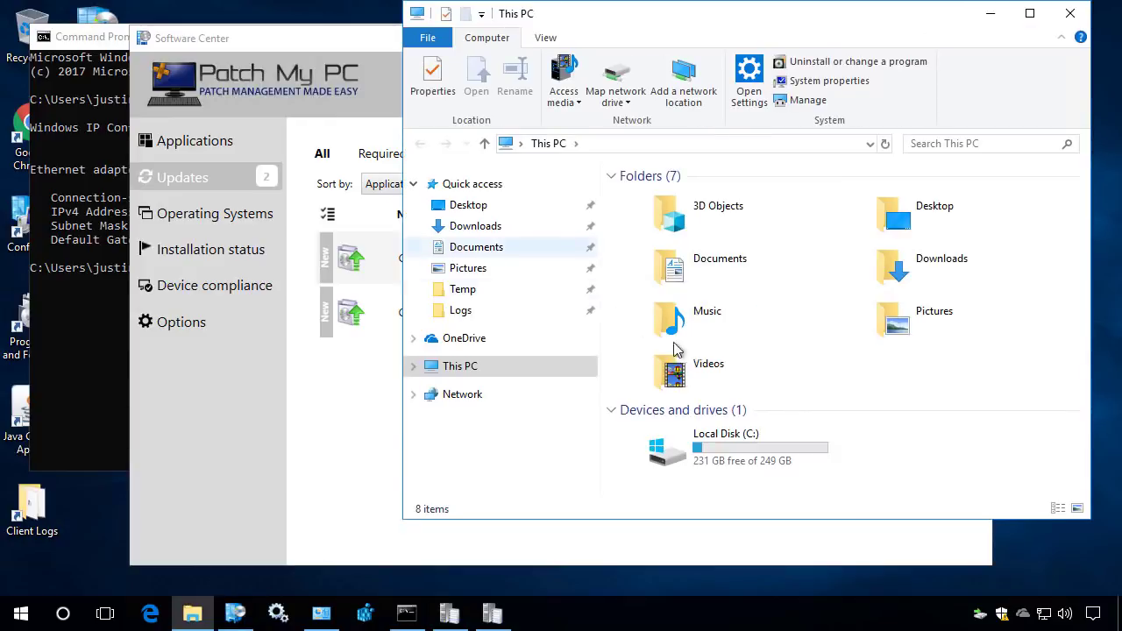
pyautogui.doubleClick(728, 464)
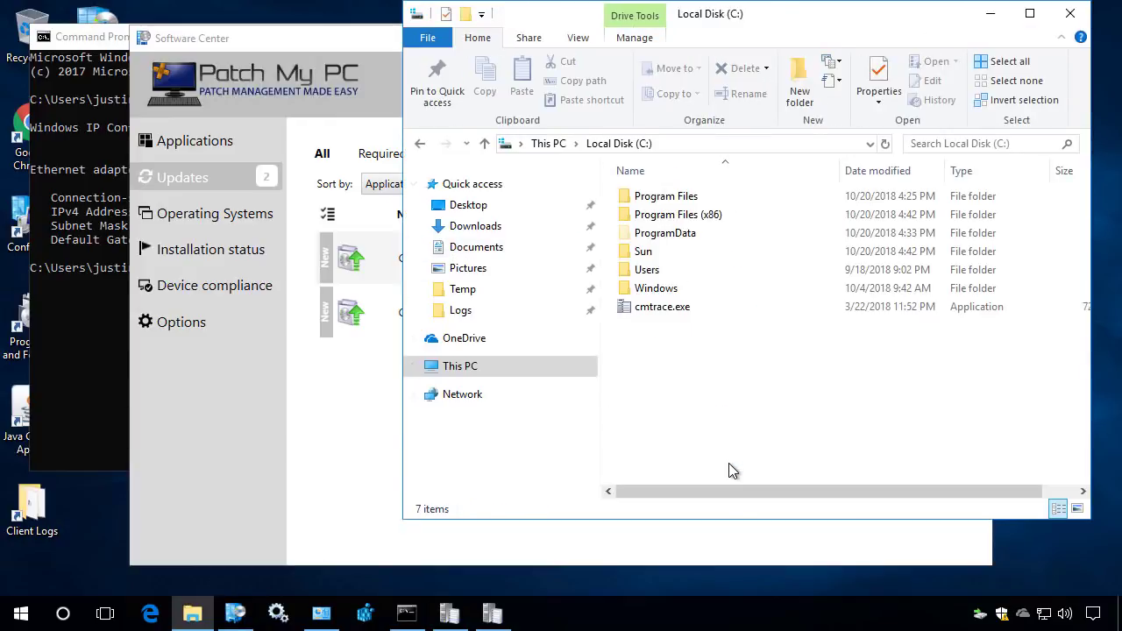
pyautogui.doubleClick(656, 289)
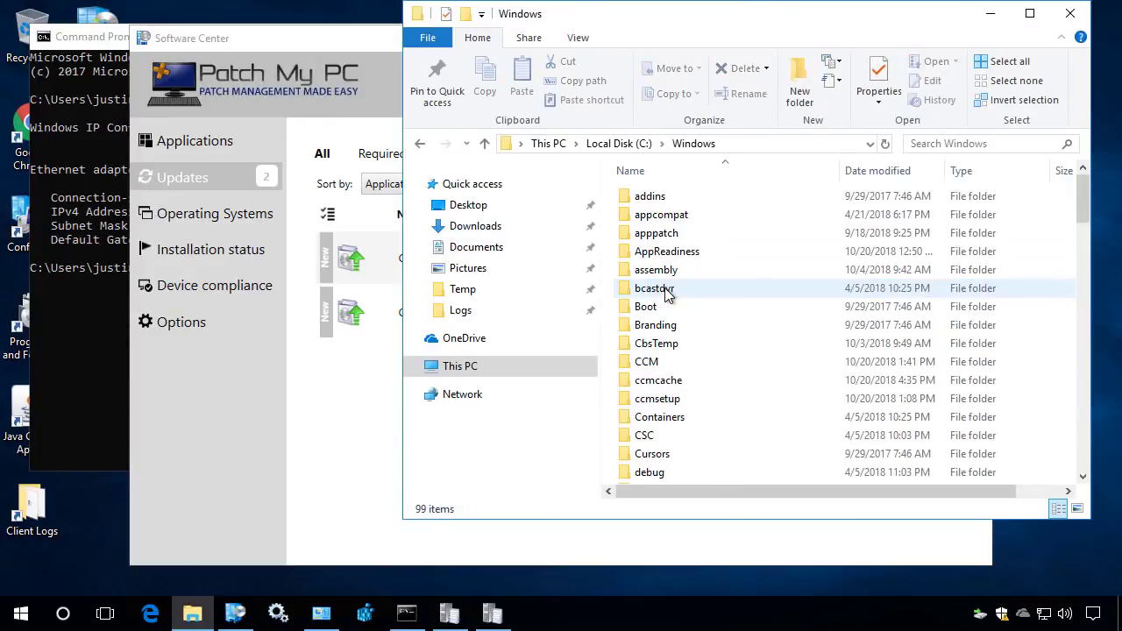
pyautogui.click(677, 385)
pyautogui.doubleClick(677, 386)
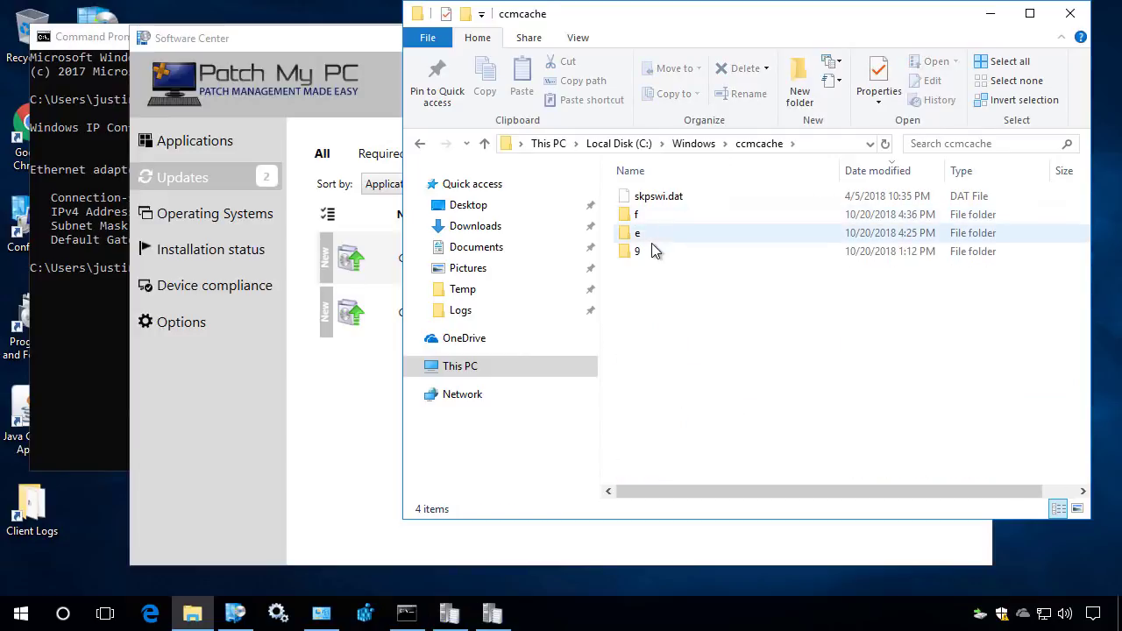
pyautogui.doubleClick(646, 219)
pyautogui.doubleClick(667, 200)
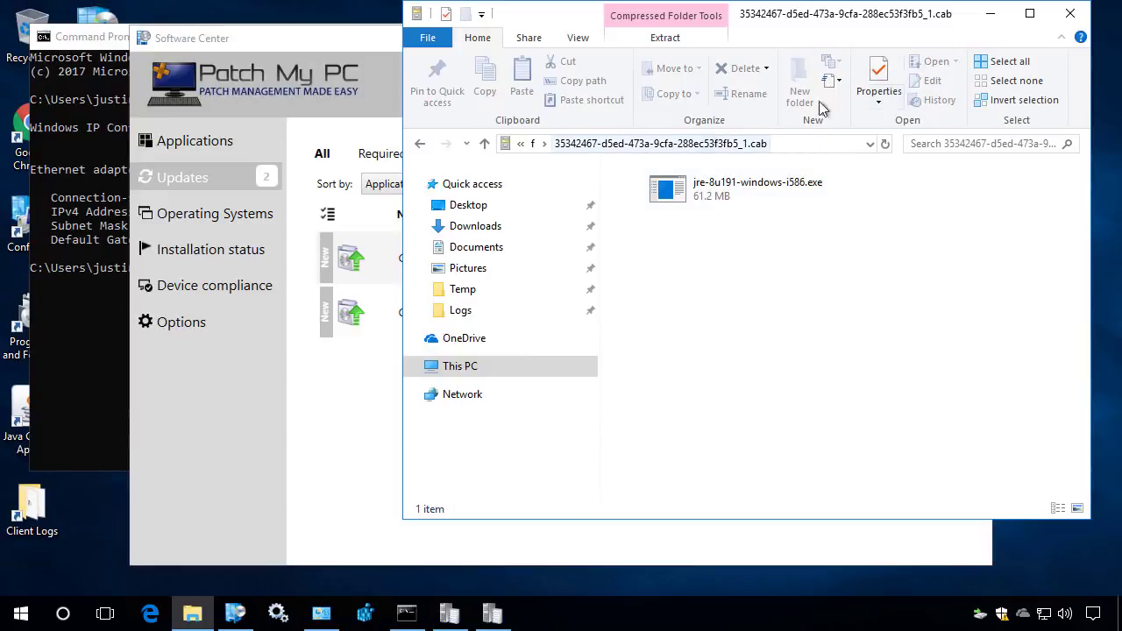
# Step: Close File Explorer and select Java 8 Update 161 in Programs and Features
pyautogui.click(1077, 14)
pyautogui.click(321, 613)
pyautogui.click(523, 326)
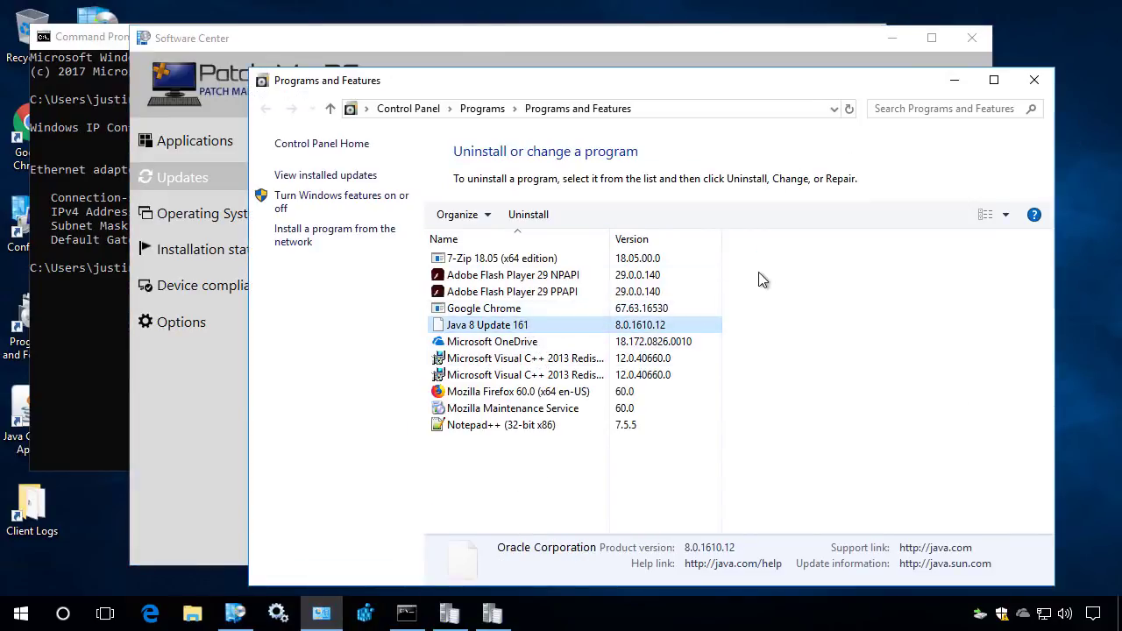
# Step: Refresh Programs and Features so Java 8 Update 191 replaces Update 161
pyautogui.click(849, 108)
pyautogui.click(507, 324)
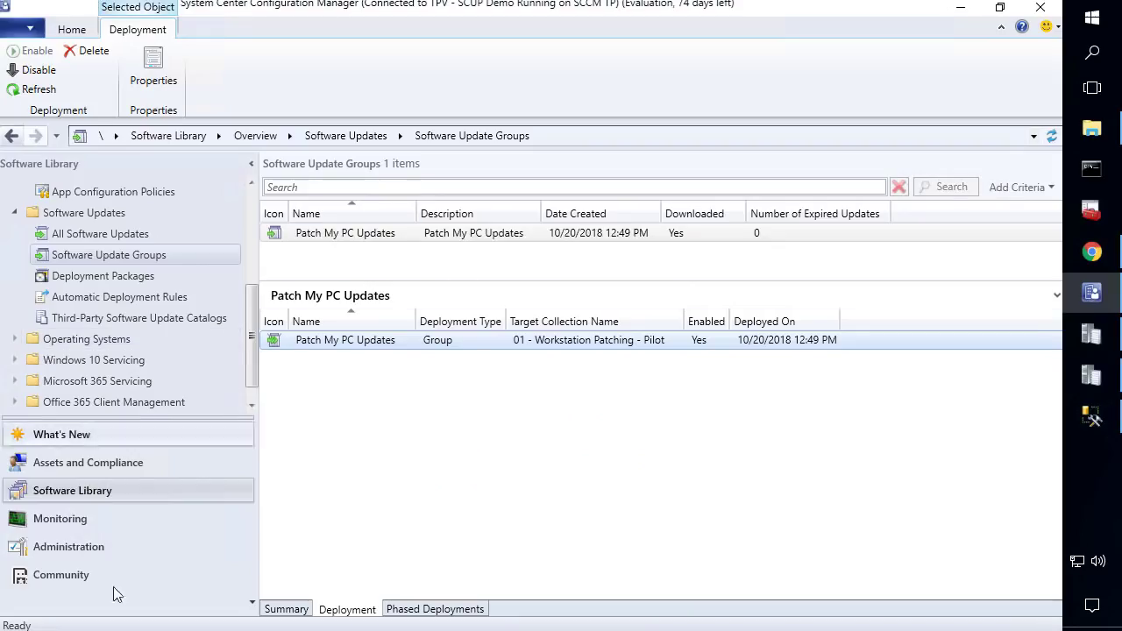
# Step: Change the Local IP Range boundary's ending IP from 192.168.1.20 to 192.168.1.25
pyautogui.click(84, 557)
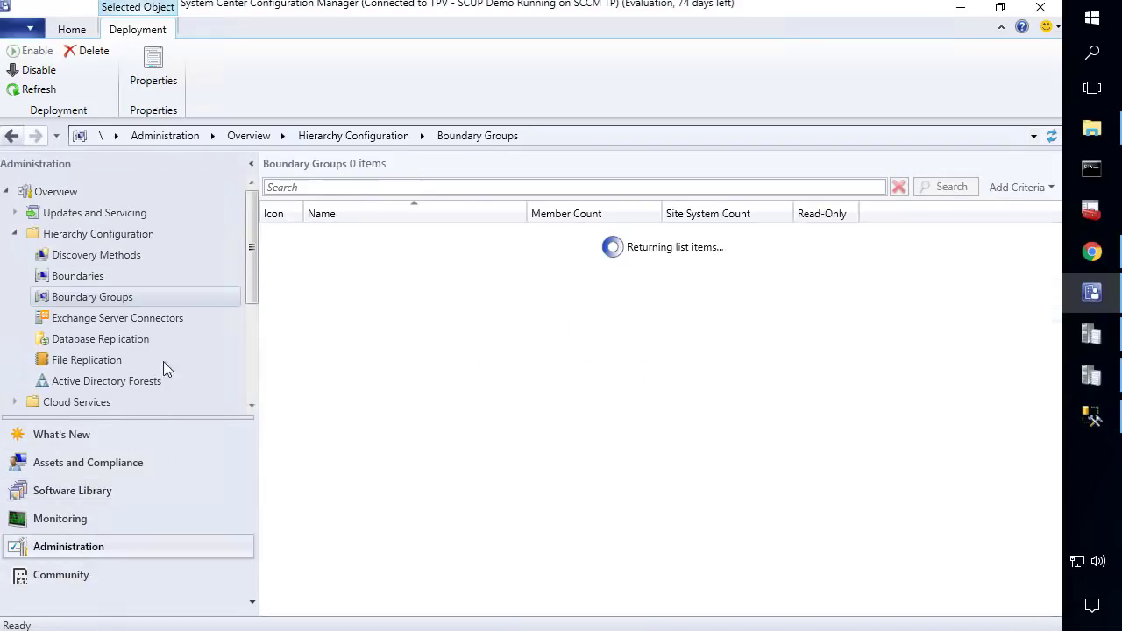
pyautogui.click(114, 274)
pyautogui.click(359, 233)
pyautogui.rightClick(358, 233)
pyautogui.click(289, 311)
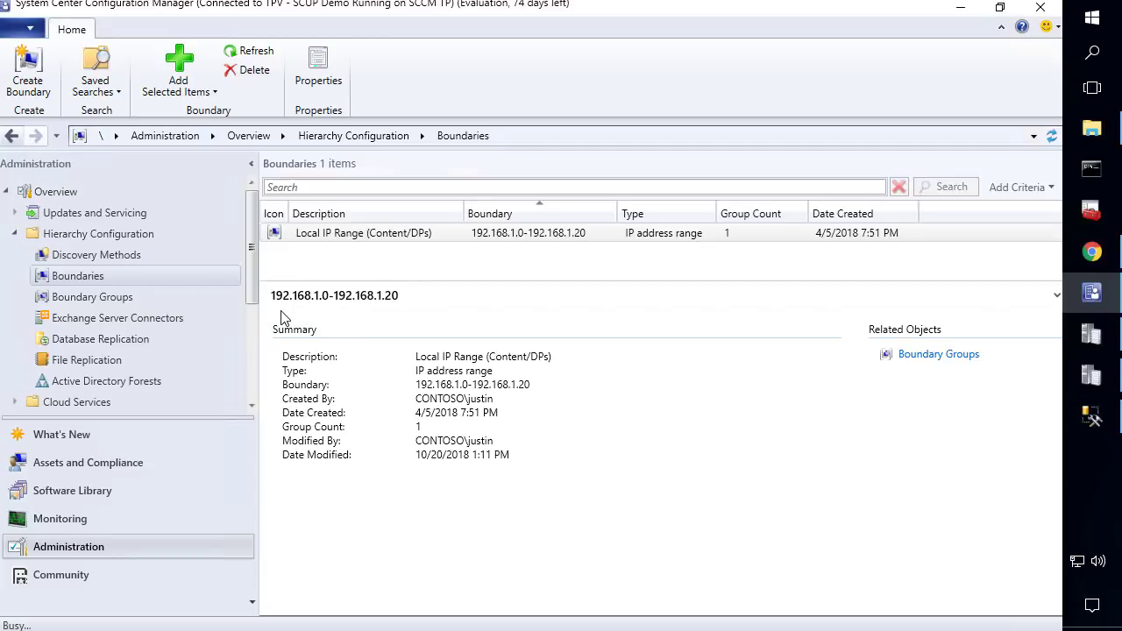
pyautogui.click(693, 300)
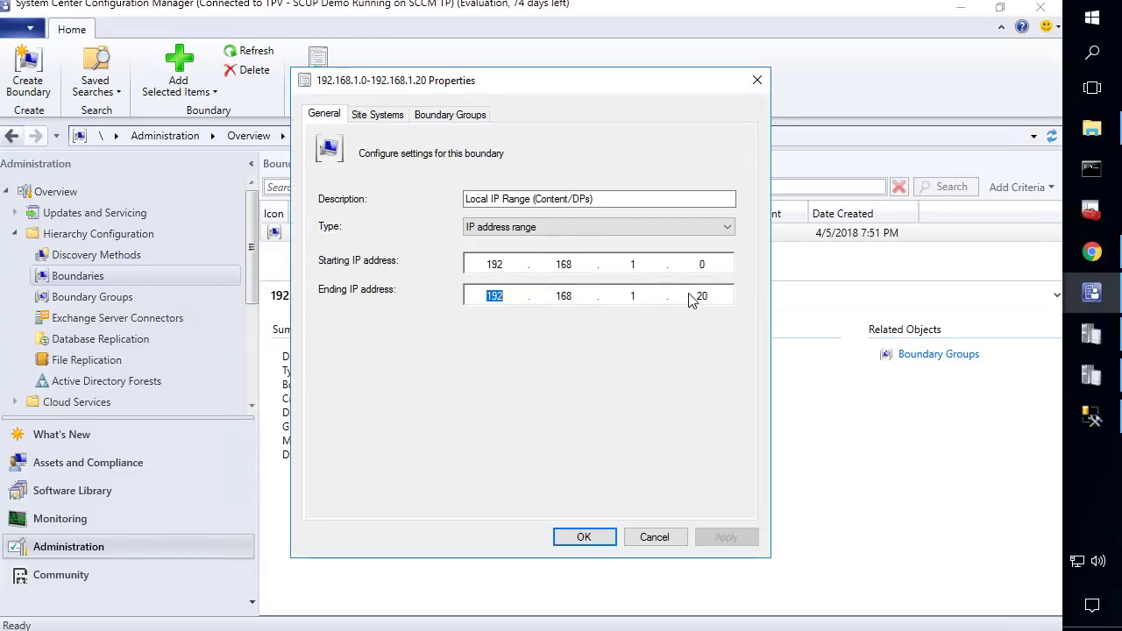
pyautogui.click(702, 295)
pyautogui.write('25')
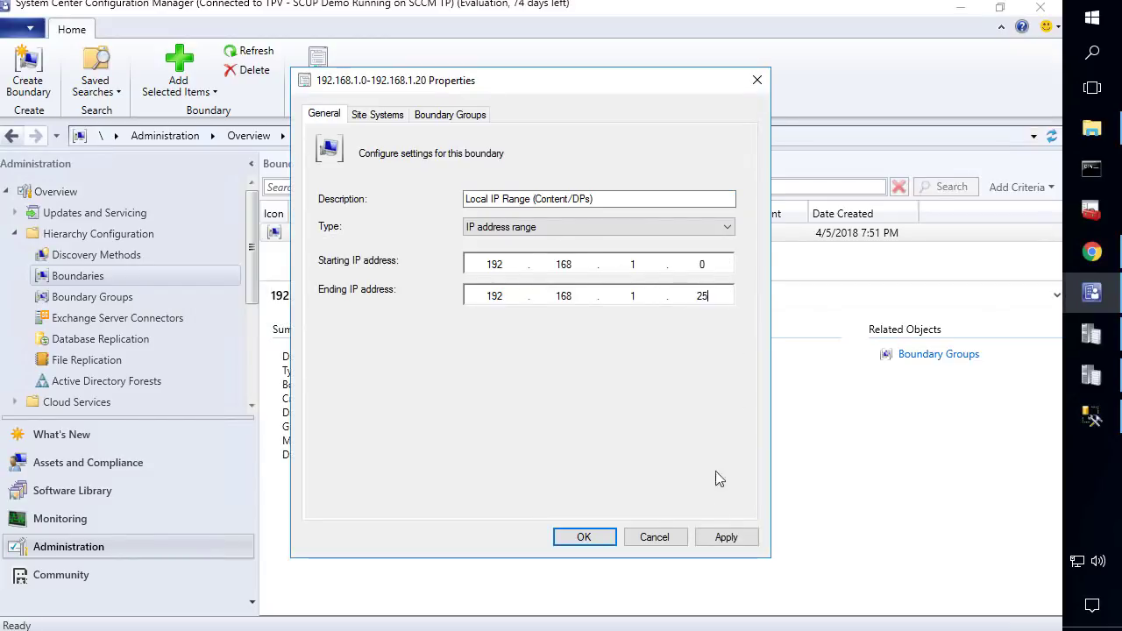
pyautogui.click(585, 537)
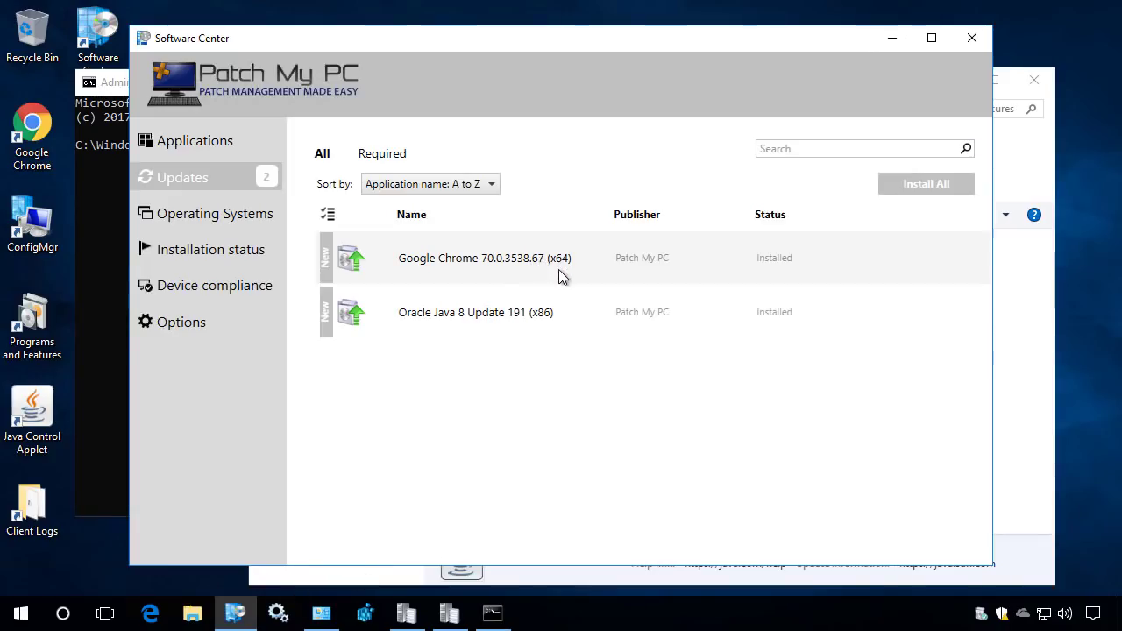
# Step: Confirm Chrome 70.0.3538.67 and Java 8 Update 191 are installed, then start uninstalling Java 8 Update 191
pyautogui.click(489, 263)
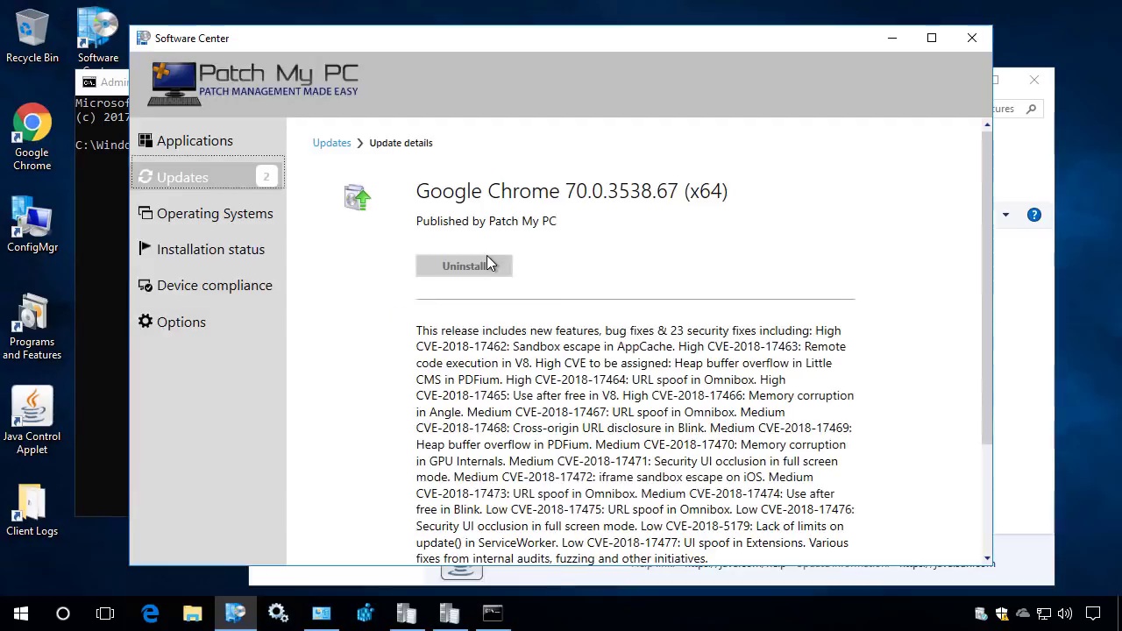
pyautogui.click(1050, 141)
pyautogui.click(849, 109)
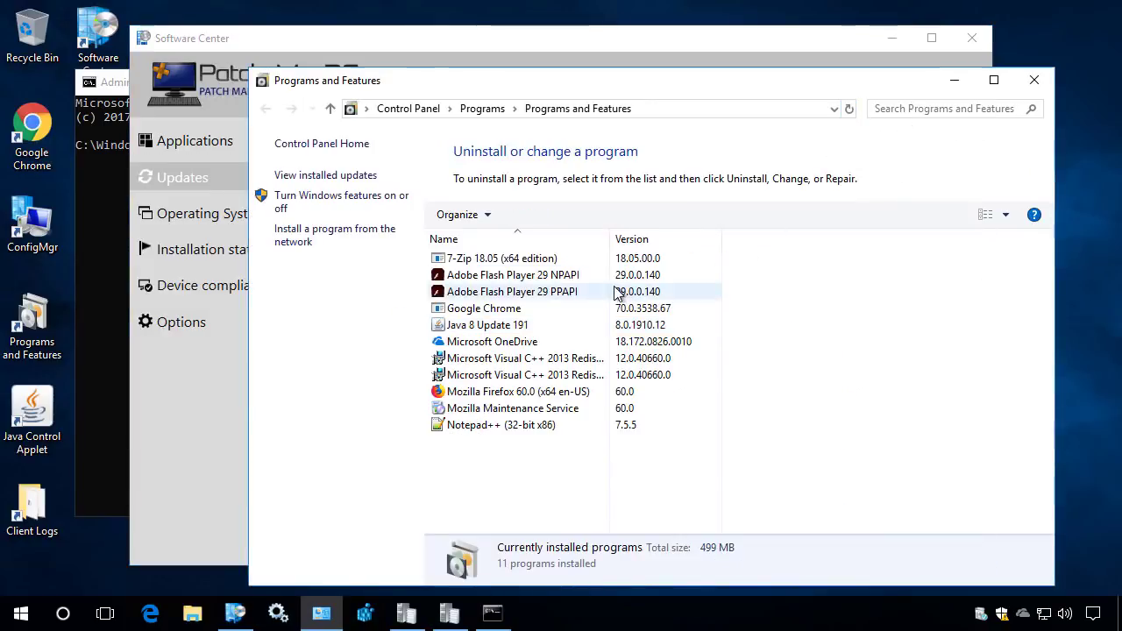
pyautogui.click(571, 397)
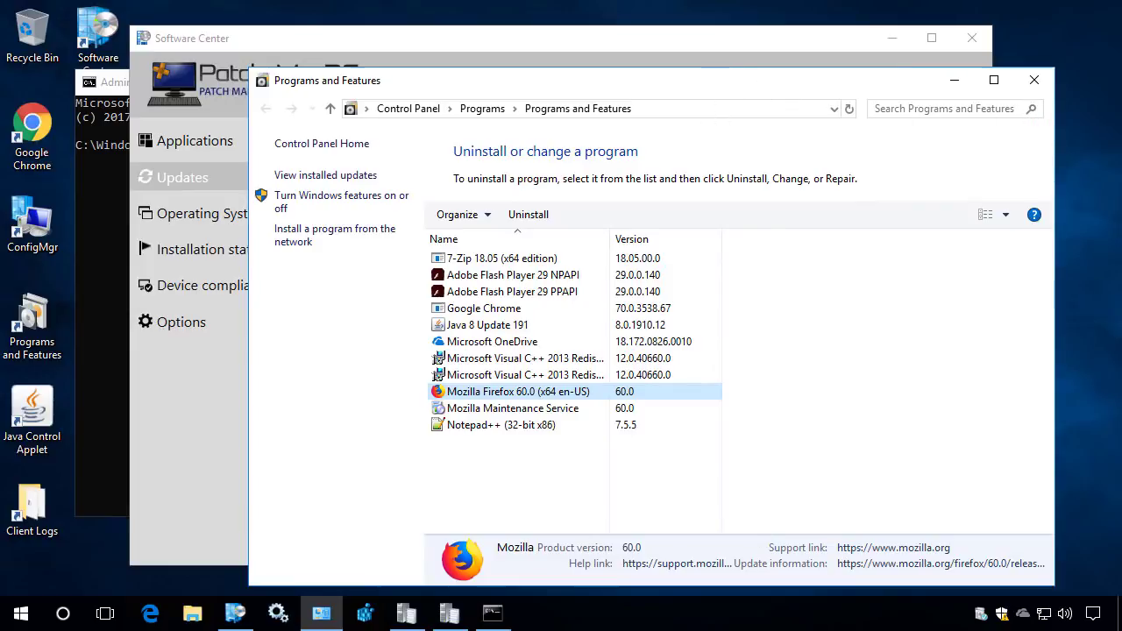
pyautogui.click(482, 310)
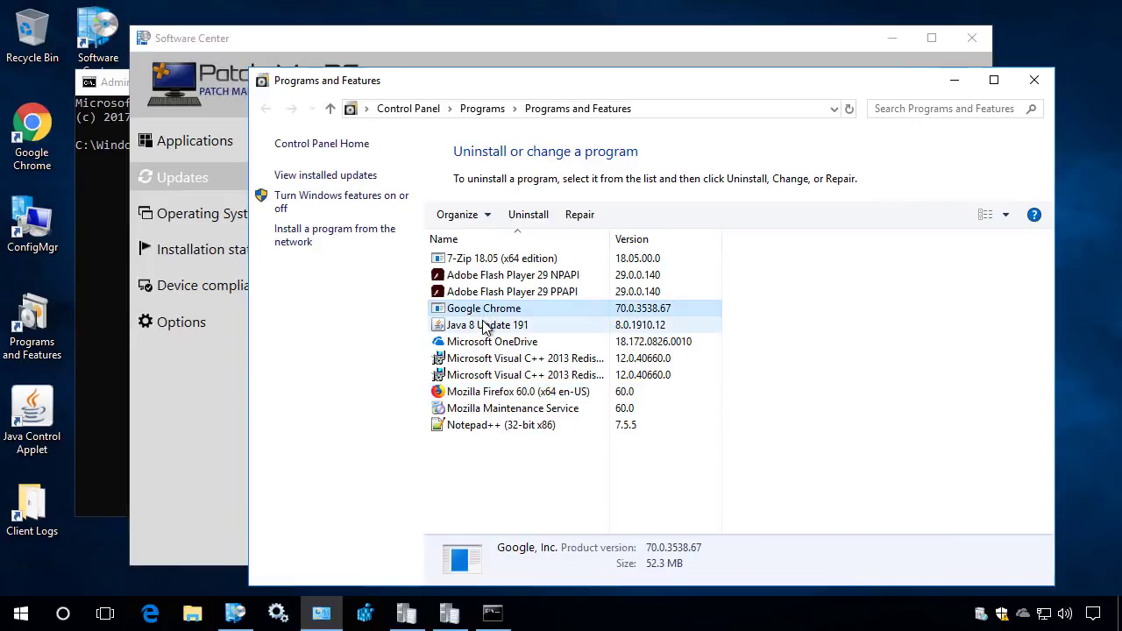
pyautogui.doubleClick(485, 325)
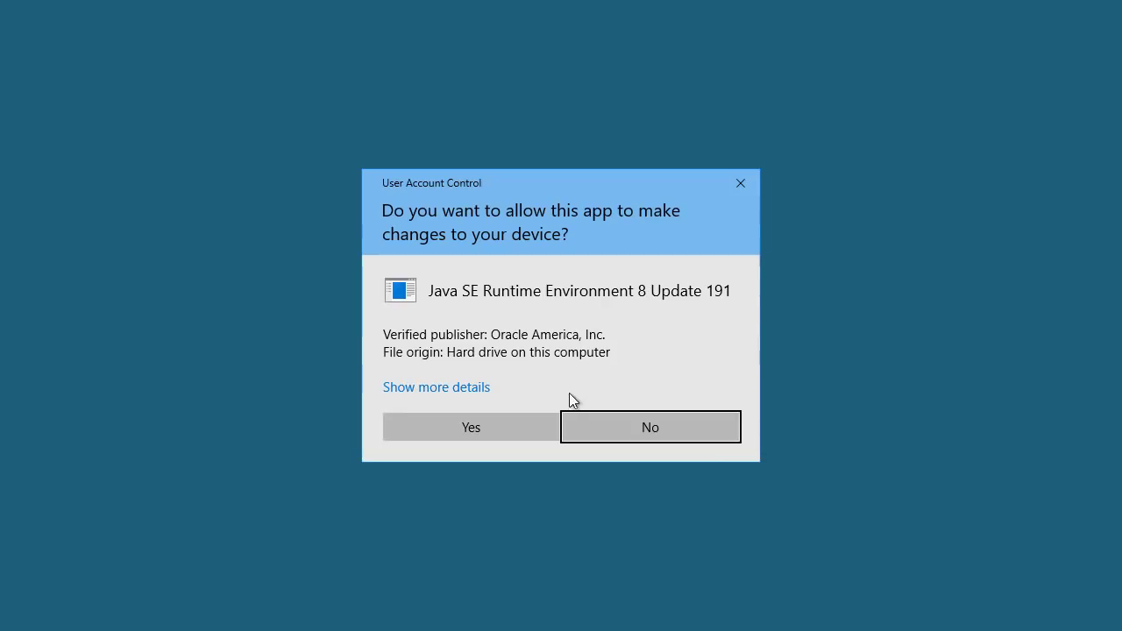
pyautogui.click(527, 427)
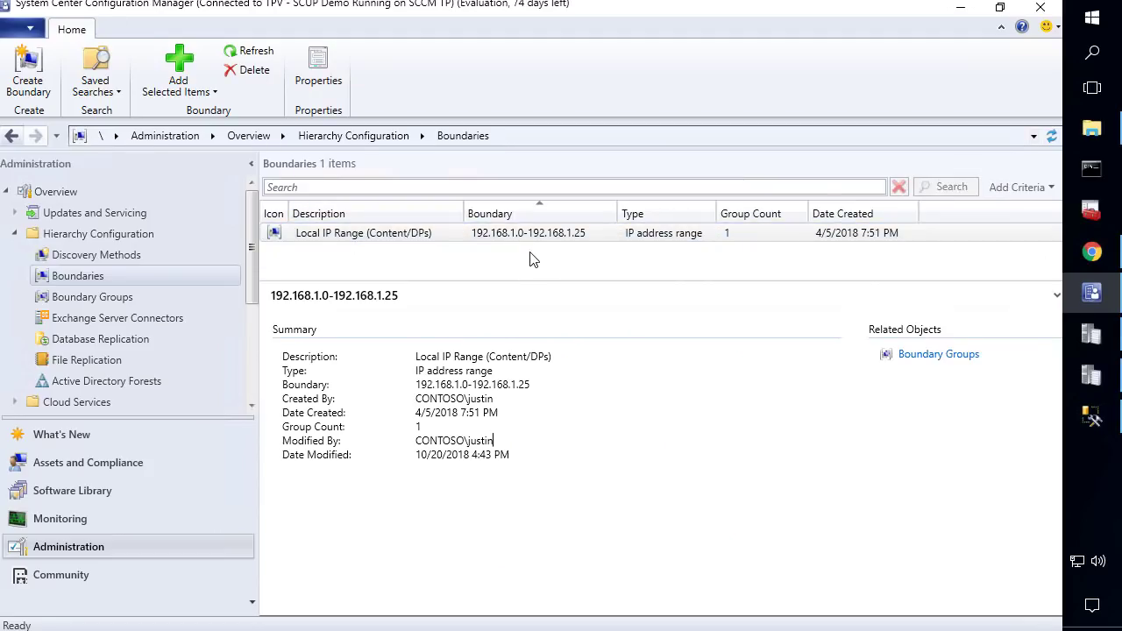
# Step: Show the deployment types of the Java 8 Update 191 application in Software Library
pyautogui.click(363, 230)
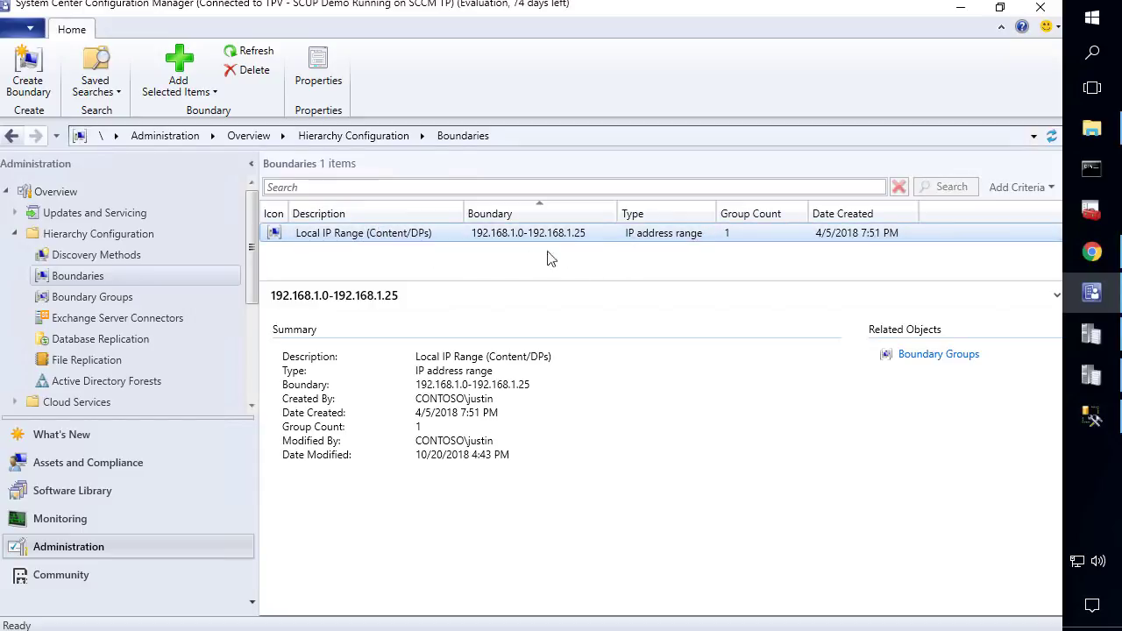
pyautogui.click(107, 492)
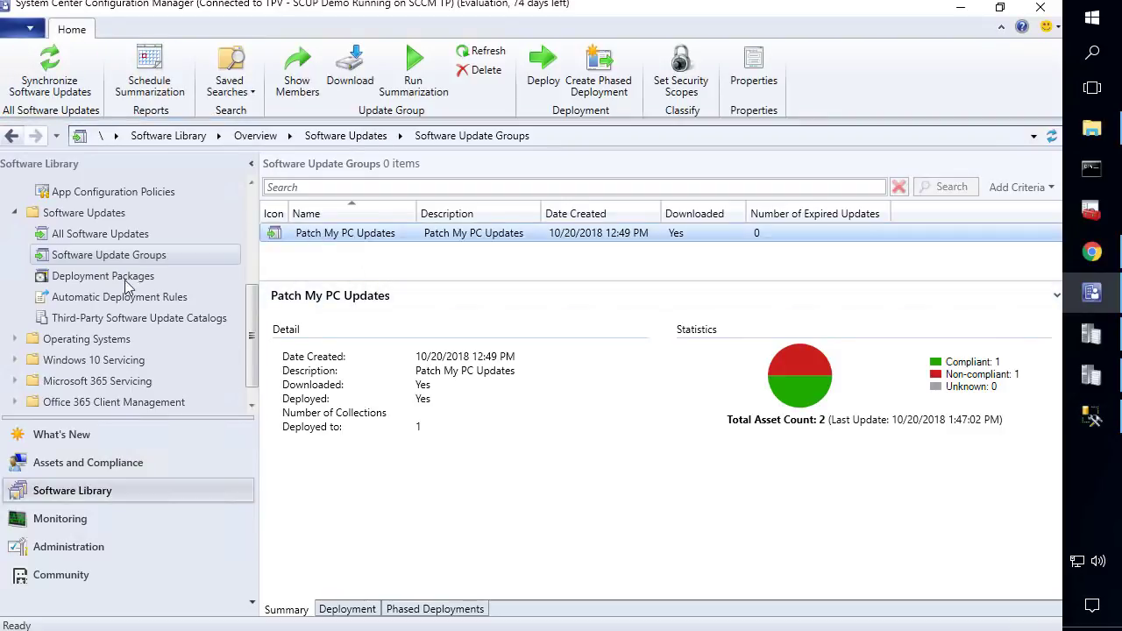
pyautogui.scroll(4, 99, 277)
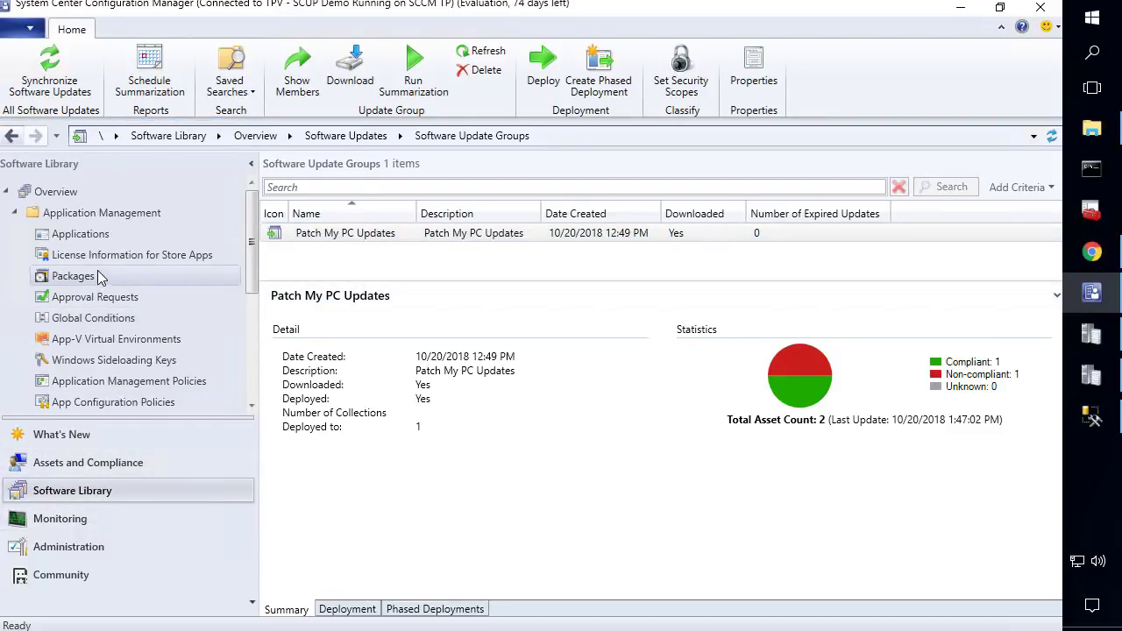
pyautogui.click(71, 234)
pyautogui.click(366, 254)
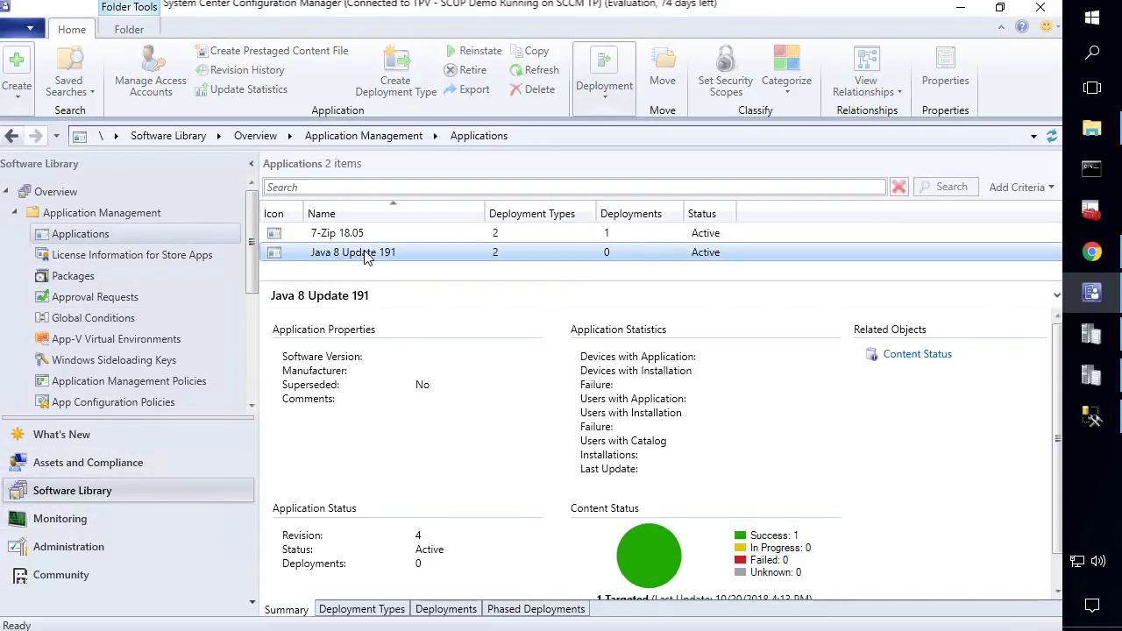
pyautogui.click(362, 609)
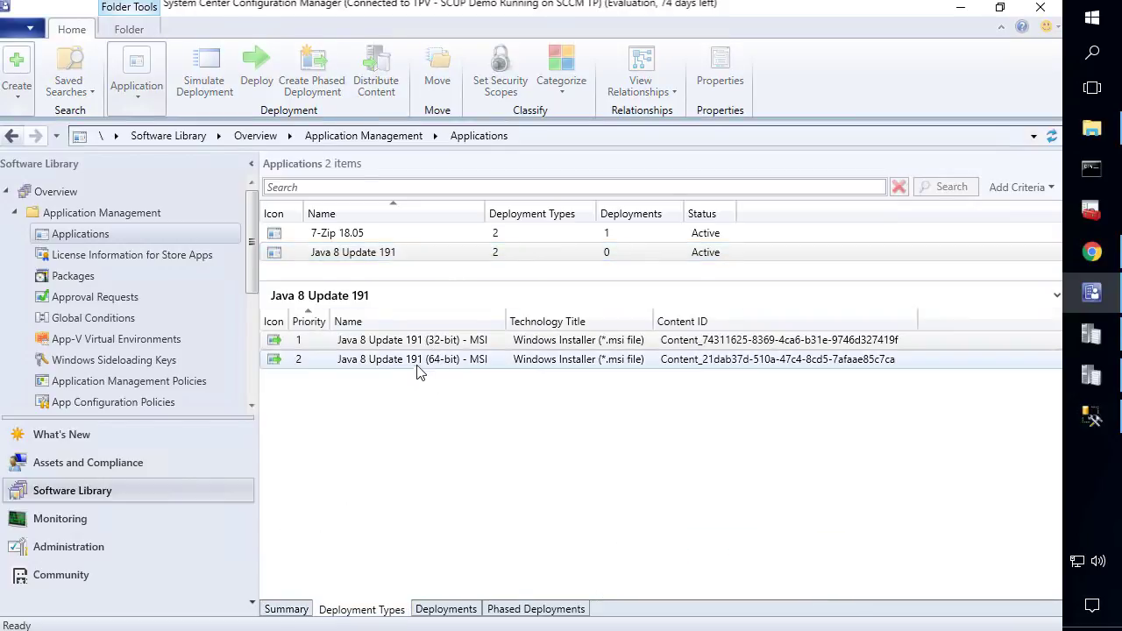
# Step: Review the 64-bit MSI deployment type's Content tab settings and close its properties
pyautogui.click(419, 362)
pyautogui.click(401, 342)
pyautogui.rightClick(401, 344)
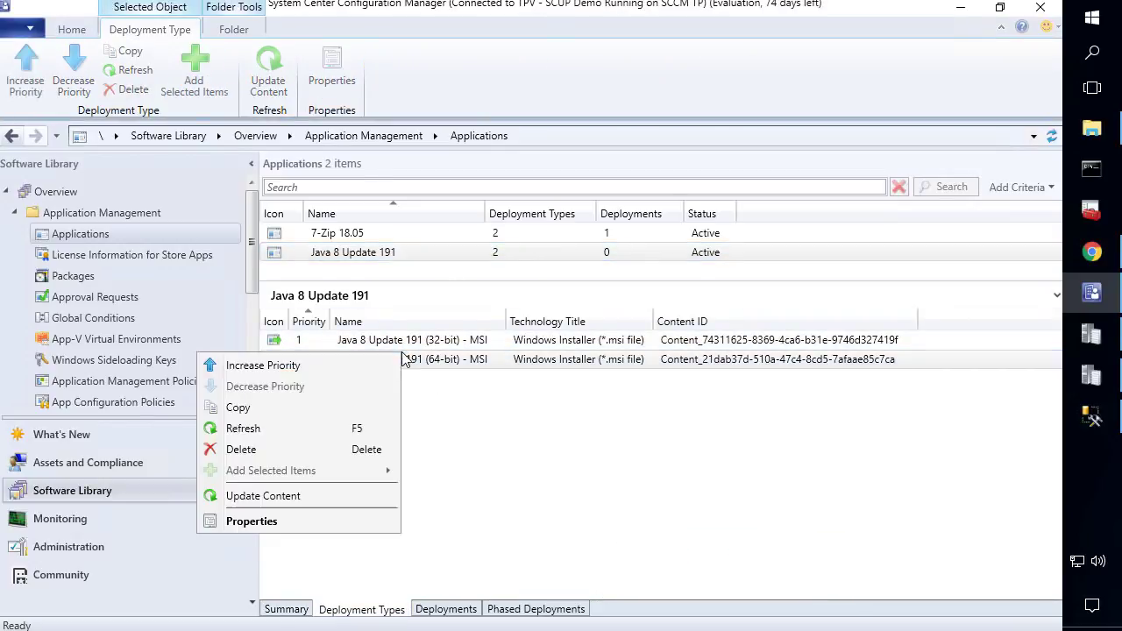
pyautogui.click(309, 523)
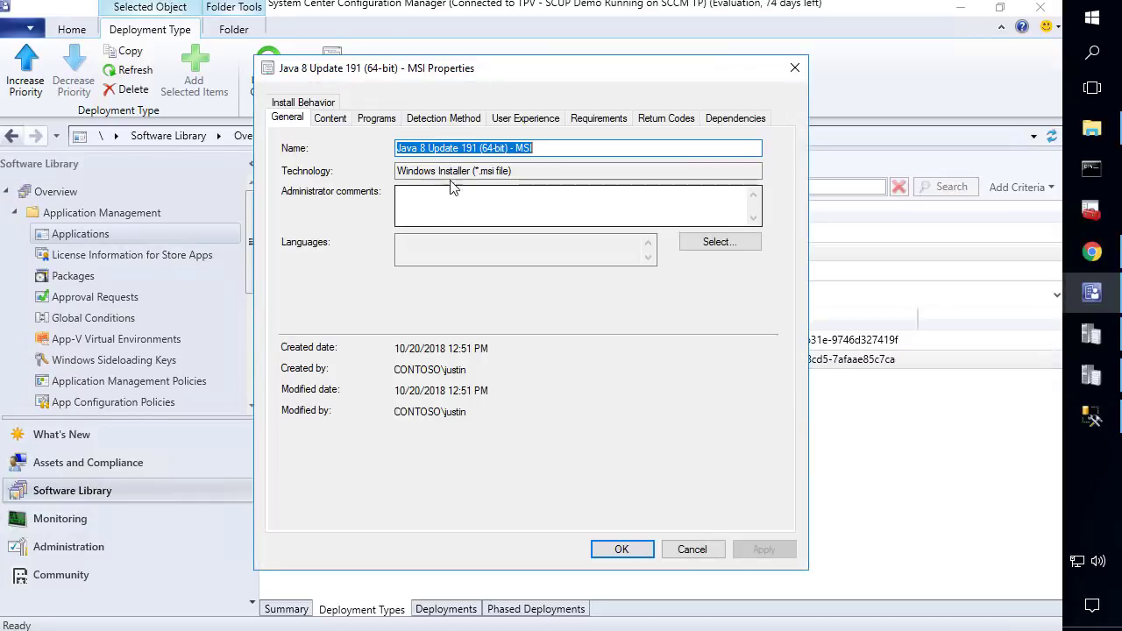
pyautogui.click(331, 118)
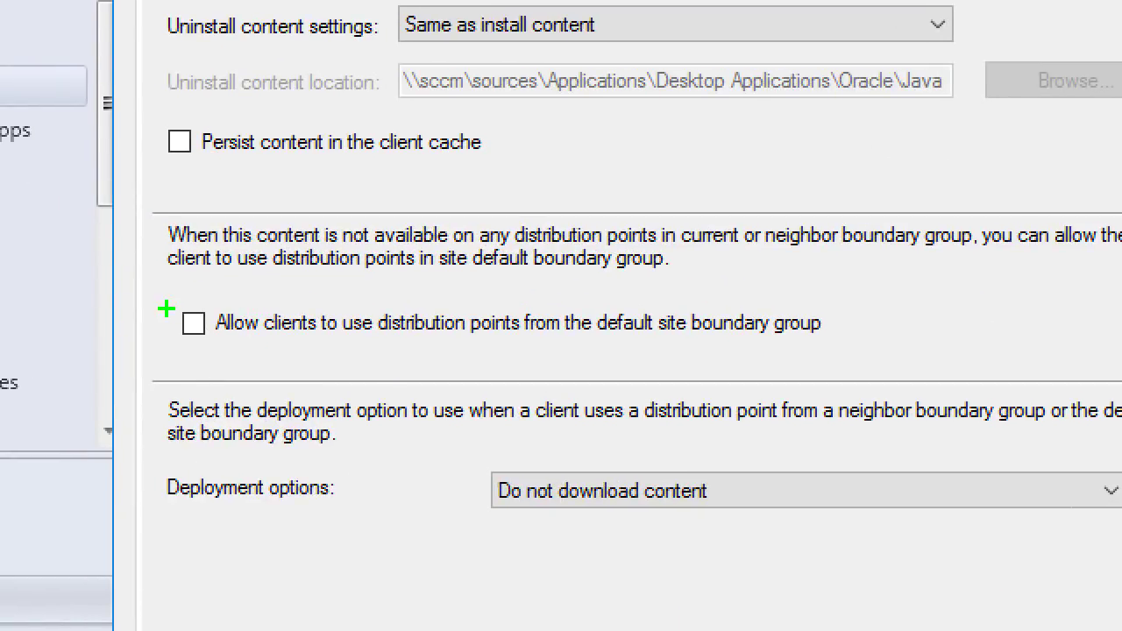
pyautogui.moveTo(140, 300)
pyautogui.mouseDown()
pyautogui.moveTo(237, 351)
pyautogui.moveTo(815, 546)
pyautogui.moveTo(915, 535)
pyautogui.mouseUp()
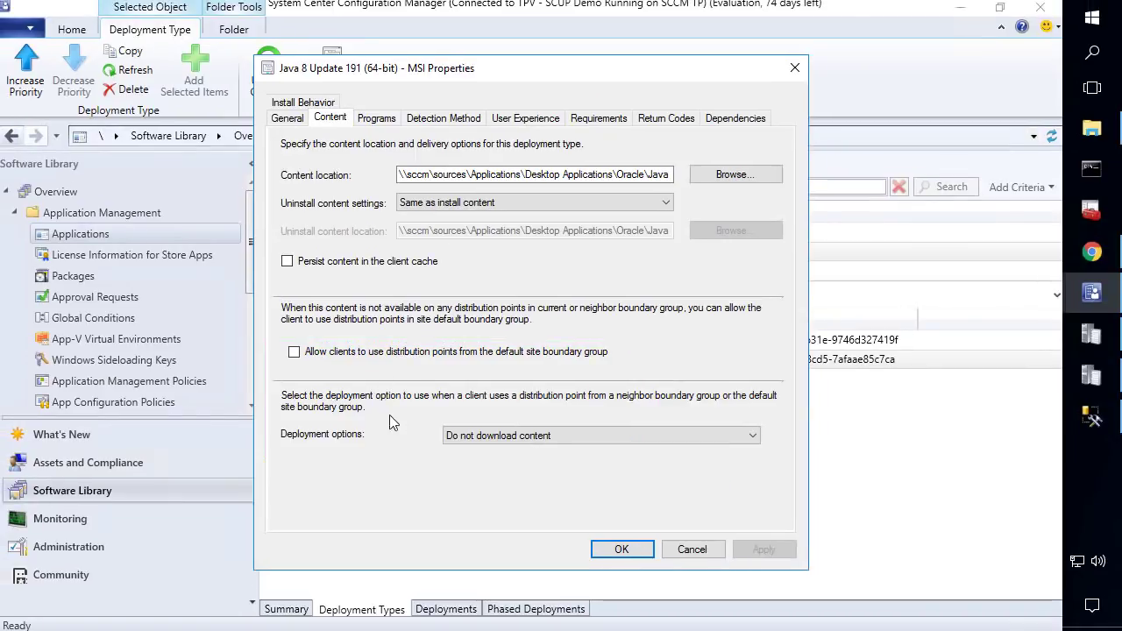
pyautogui.click(622, 549)
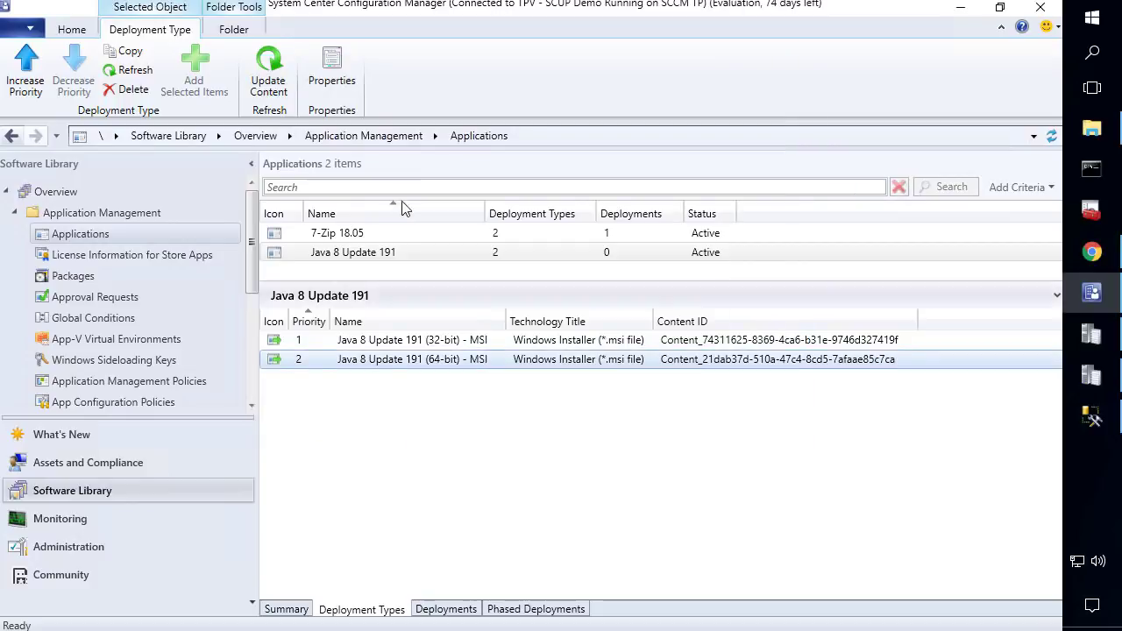
pyautogui.click(392, 257)
# Step: Start deploying Java 8 Update 191 to the 01 - Workstation Patching - Pilot device collection
pyautogui.rightClick(389, 255)
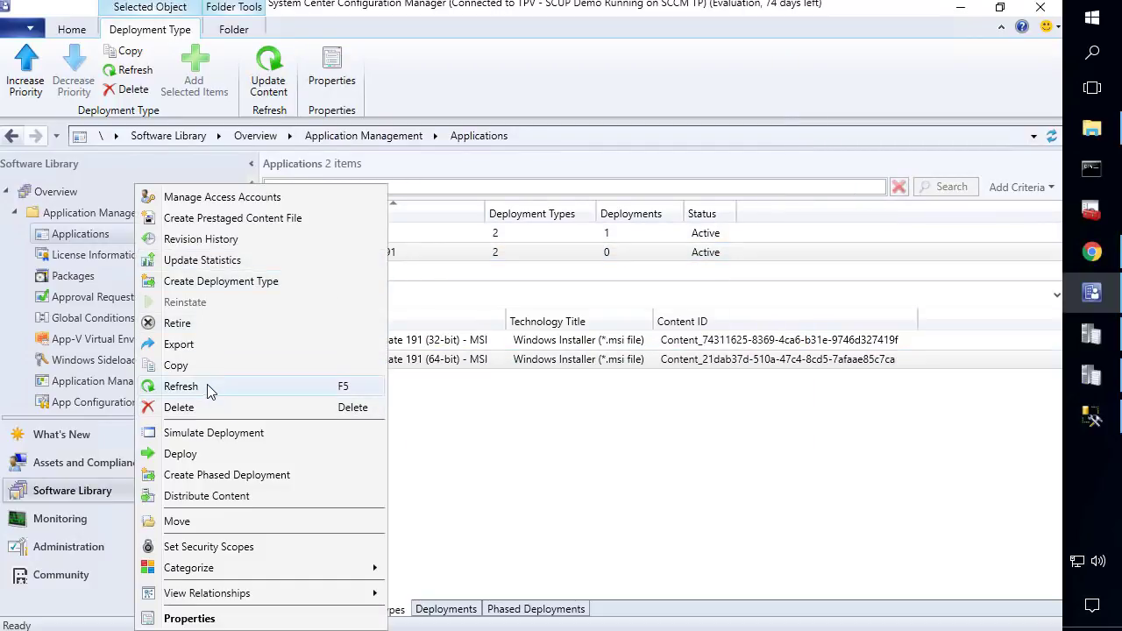
pyautogui.click(294, 454)
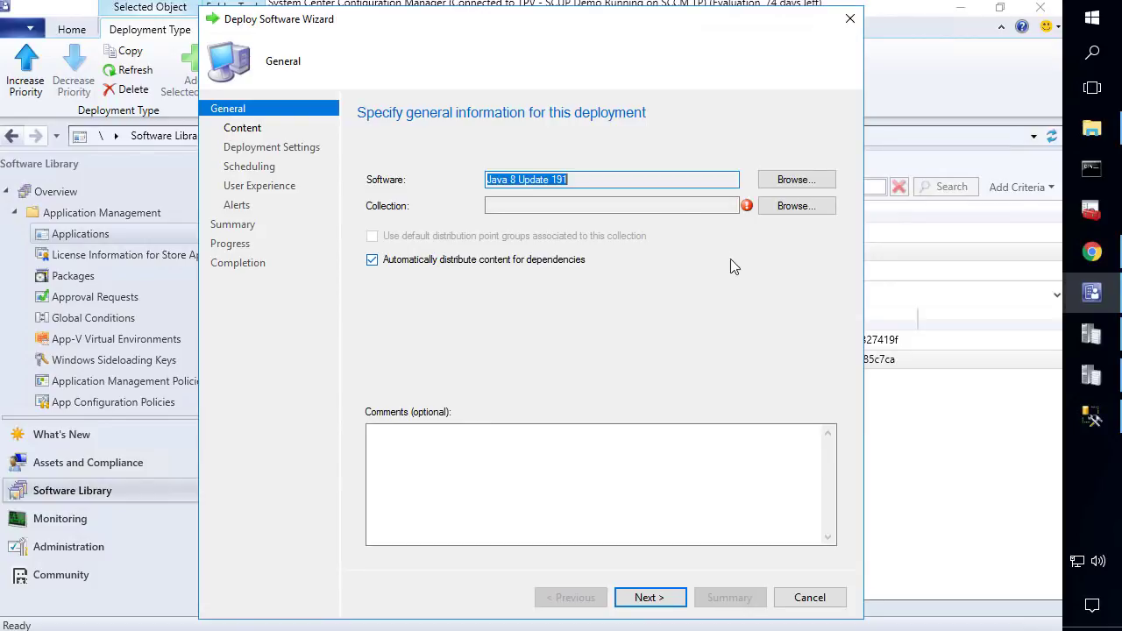
pyautogui.click(796, 205)
pyautogui.click(345, 149)
pyautogui.click(287, 175)
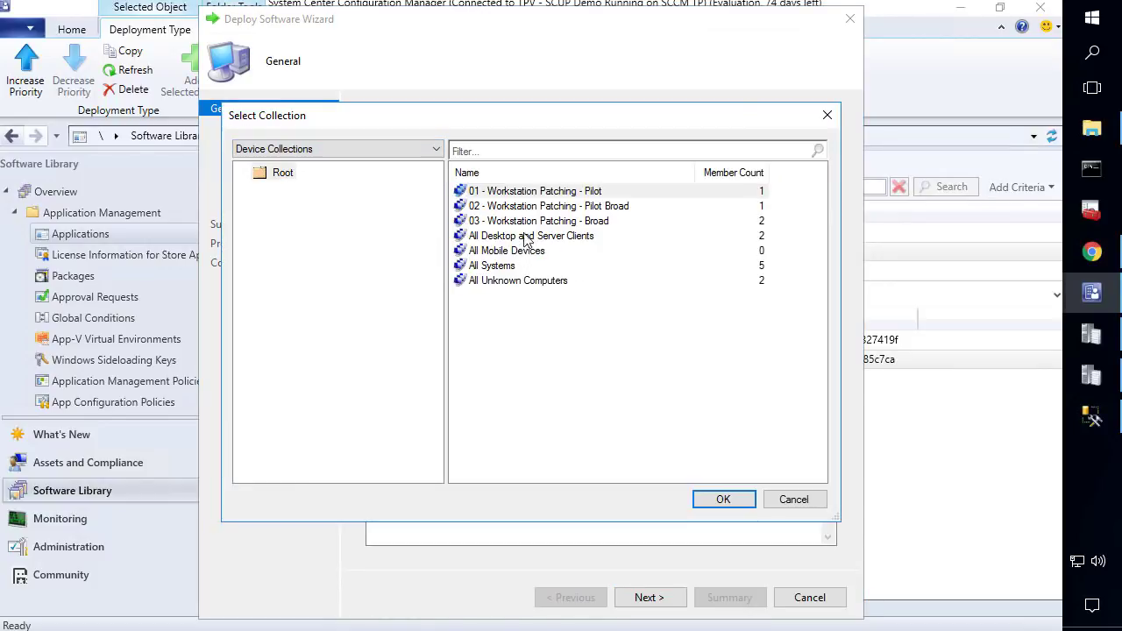
pyautogui.doubleClick(554, 195)
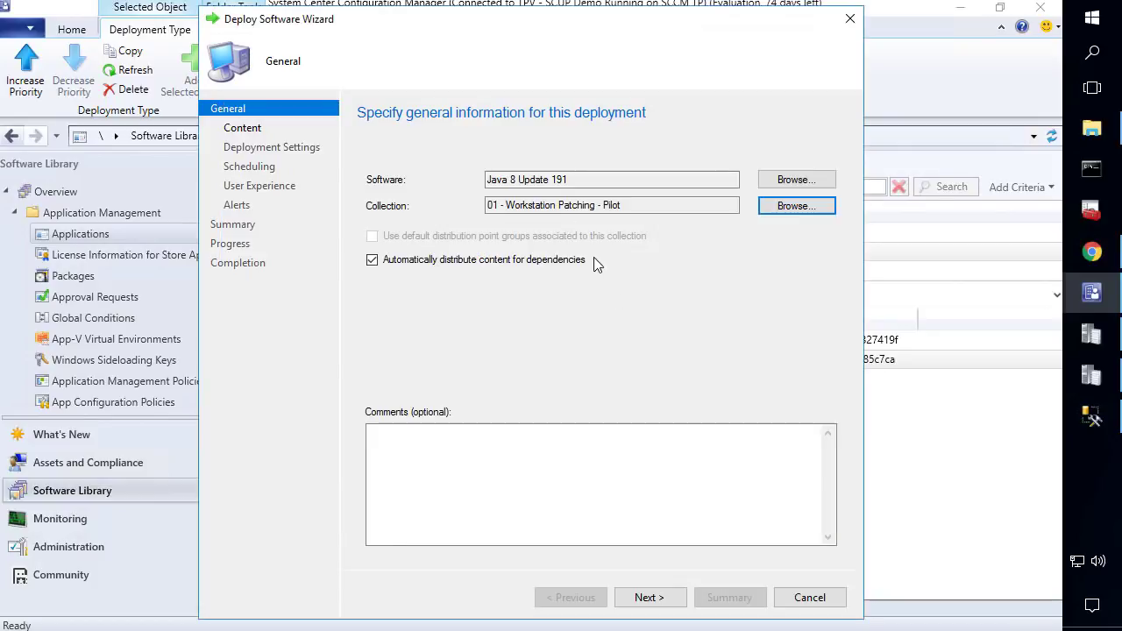
# Step: Accept the default content, Available Install, scheduling and user experience settings and create the deployment
pyautogui.click(647, 598)
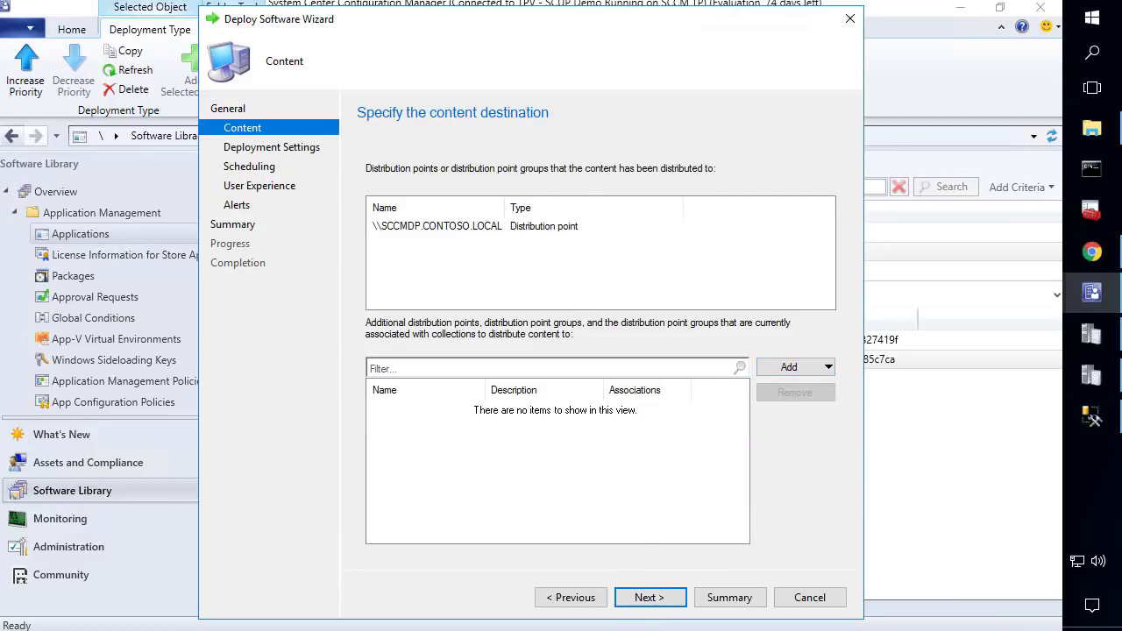
pyautogui.click(653, 600)
pyautogui.click(649, 598)
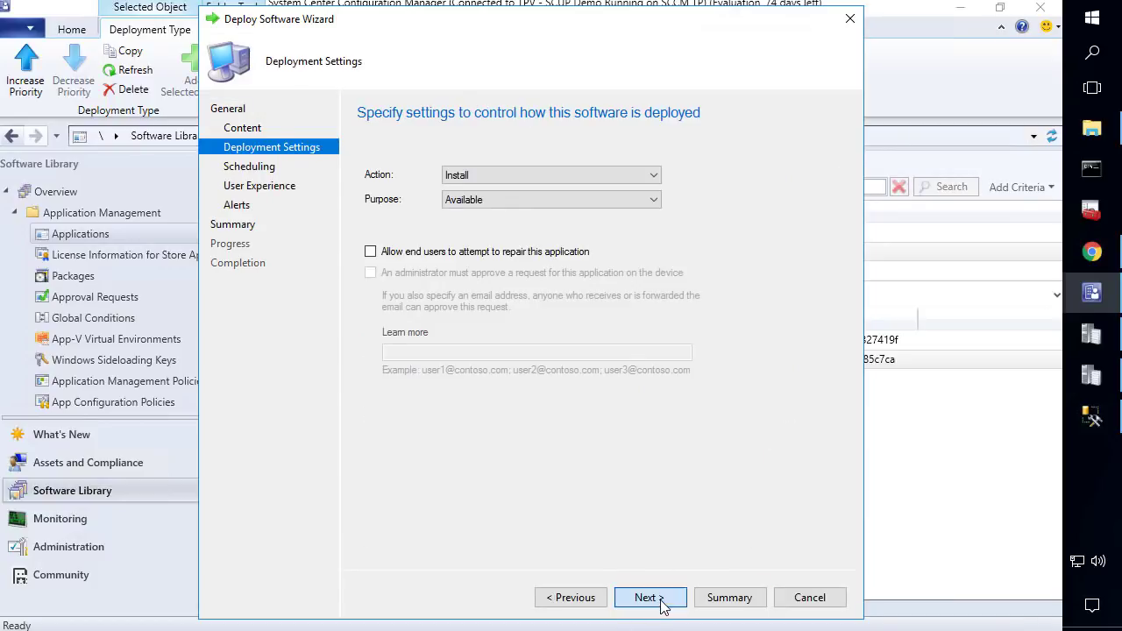
pyautogui.click(649, 598)
pyautogui.click(649, 598)
pyautogui.click(648, 598)
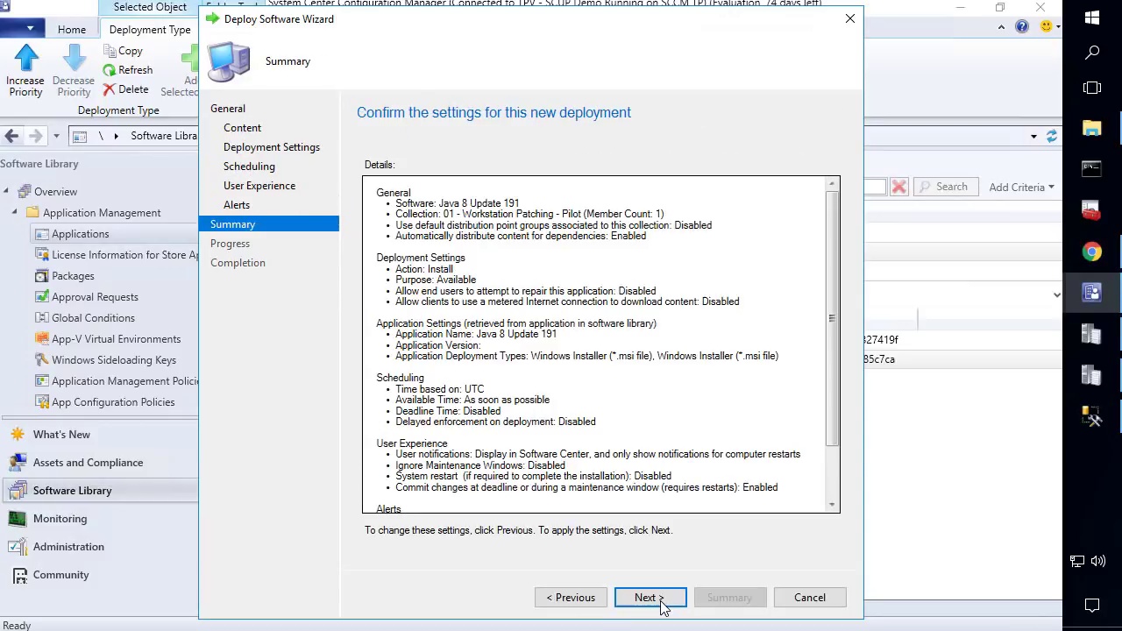
pyautogui.click(662, 604)
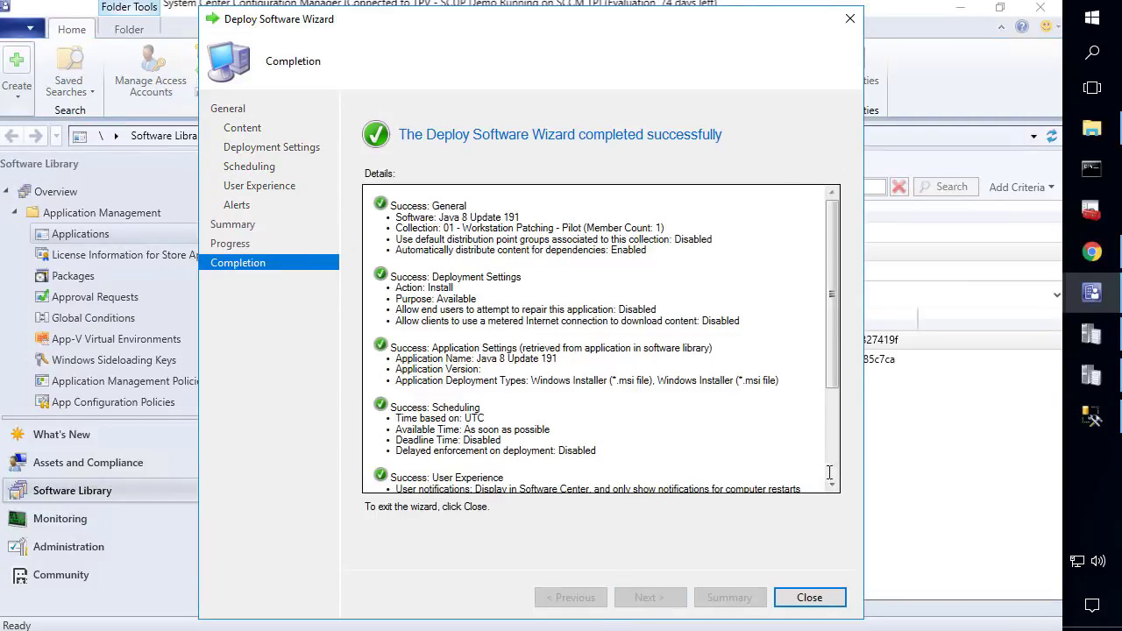
# Step: Close the finished Deploy Software Wizard and open the client's Configuration Manager properties applet
pyautogui.click(810, 600)
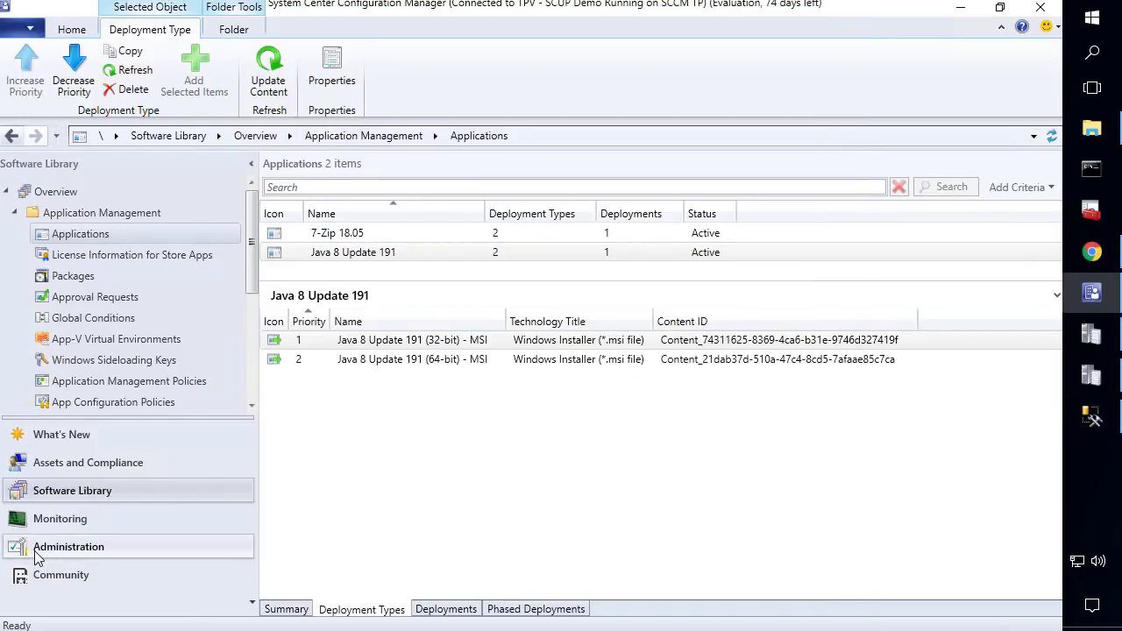
pyautogui.click(39, 550)
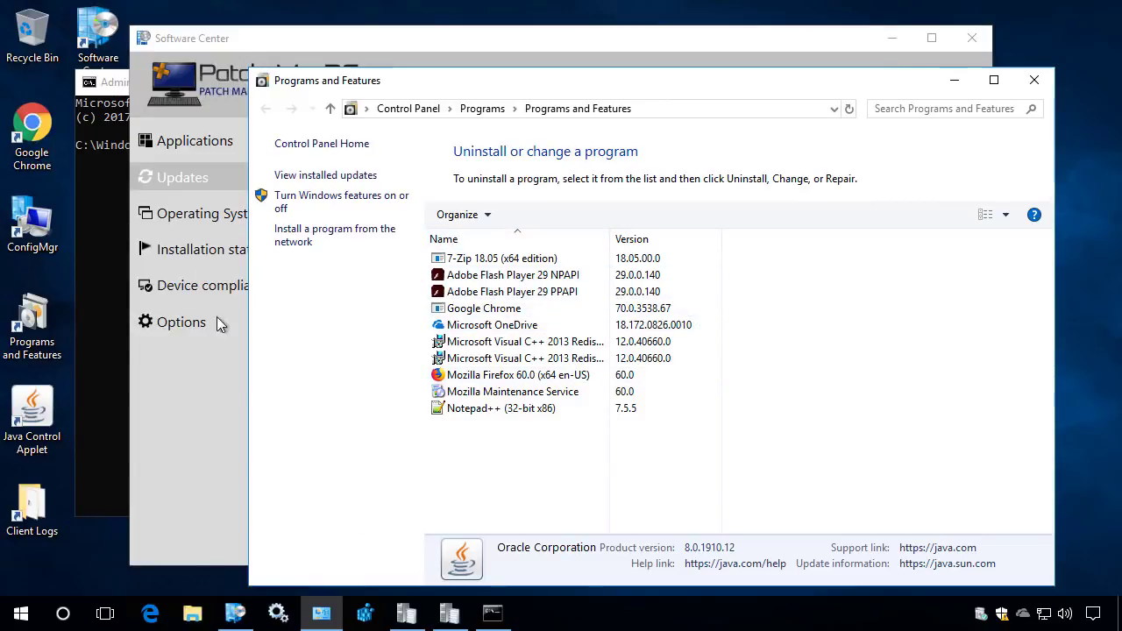
pyautogui.doubleClick(32, 227)
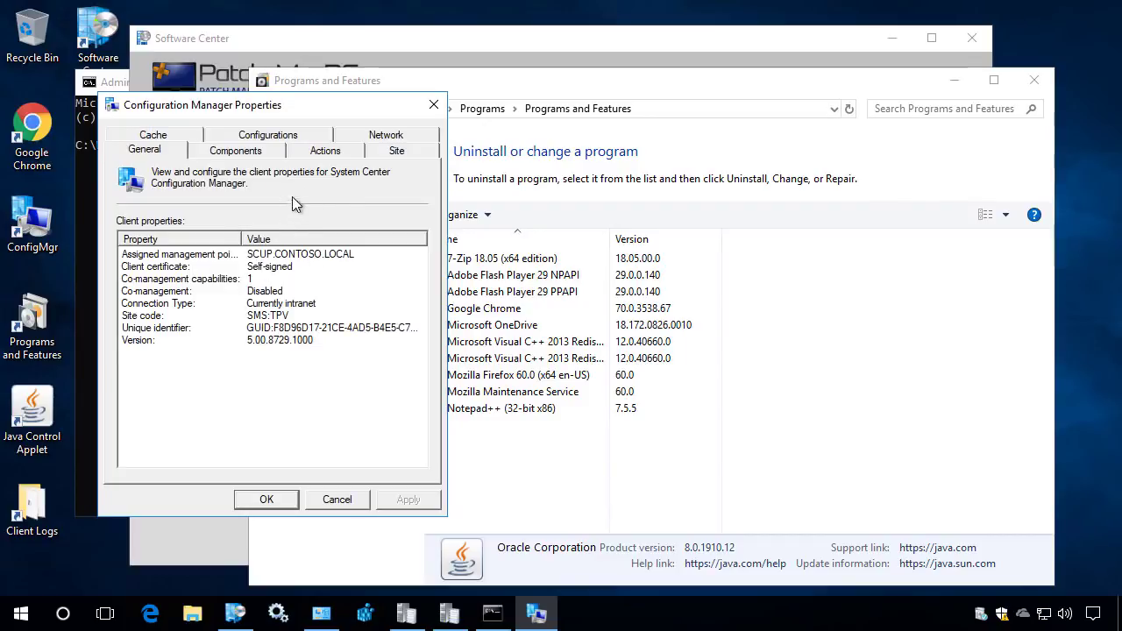
# Step: Run the Machine Policy Retrieval & Evaluation Cycle on the client
pyautogui.click(325, 151)
pyautogui.click(290, 297)
pyautogui.click(377, 462)
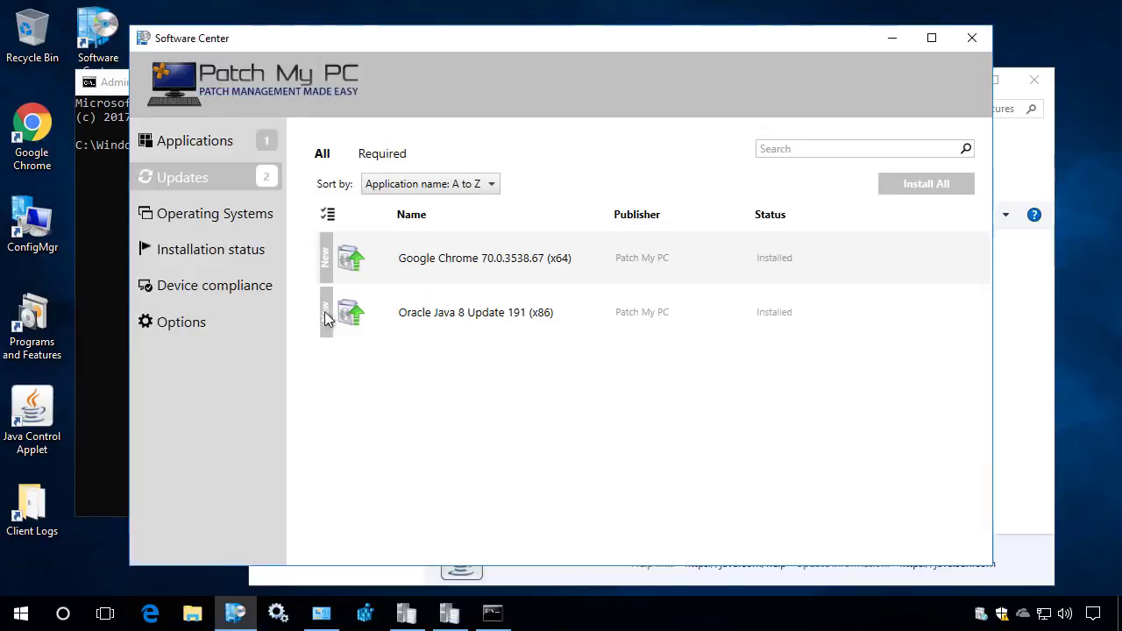
# Step: Show Java 8 Update 191 details in Software Center and refresh Programs and Features
pyautogui.click(203, 145)
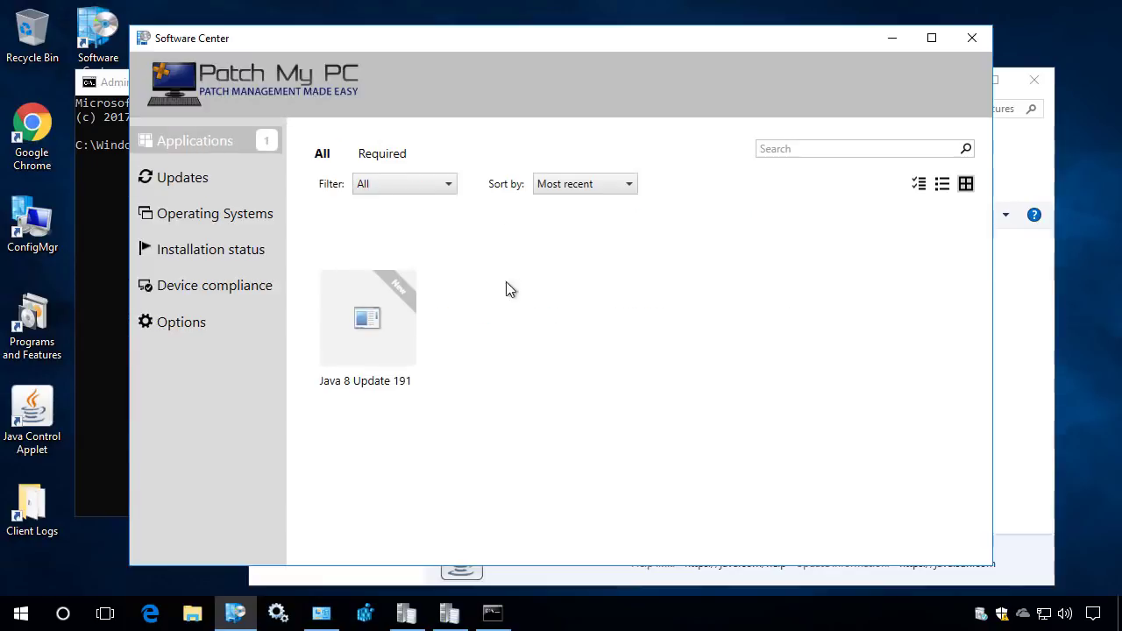
pyautogui.click(371, 339)
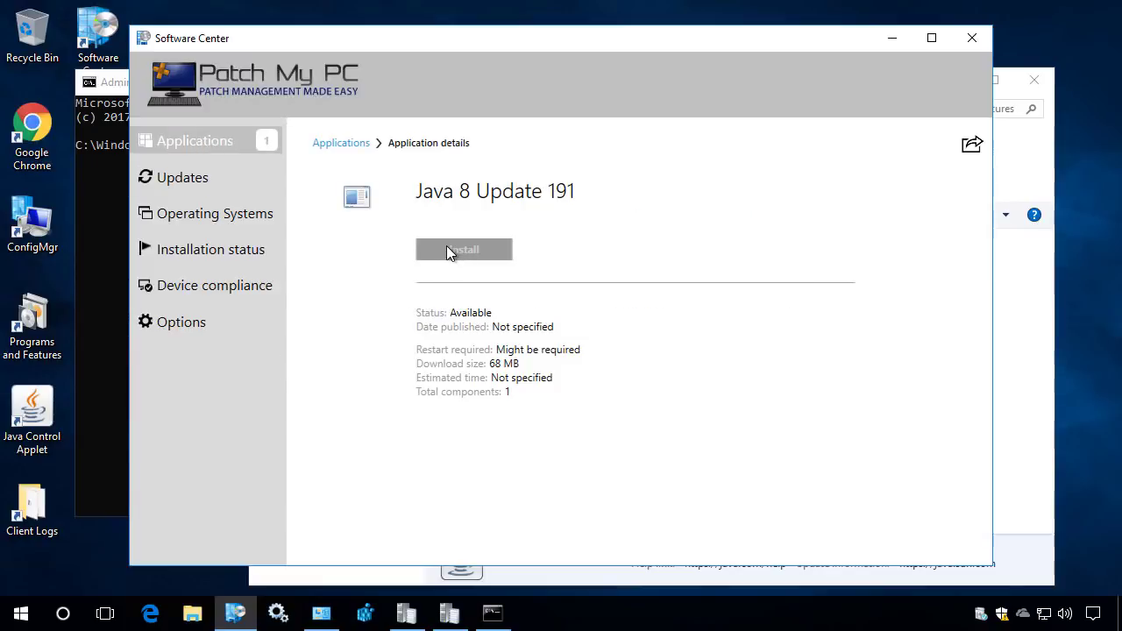
pyautogui.click(1003, 171)
pyautogui.click(849, 109)
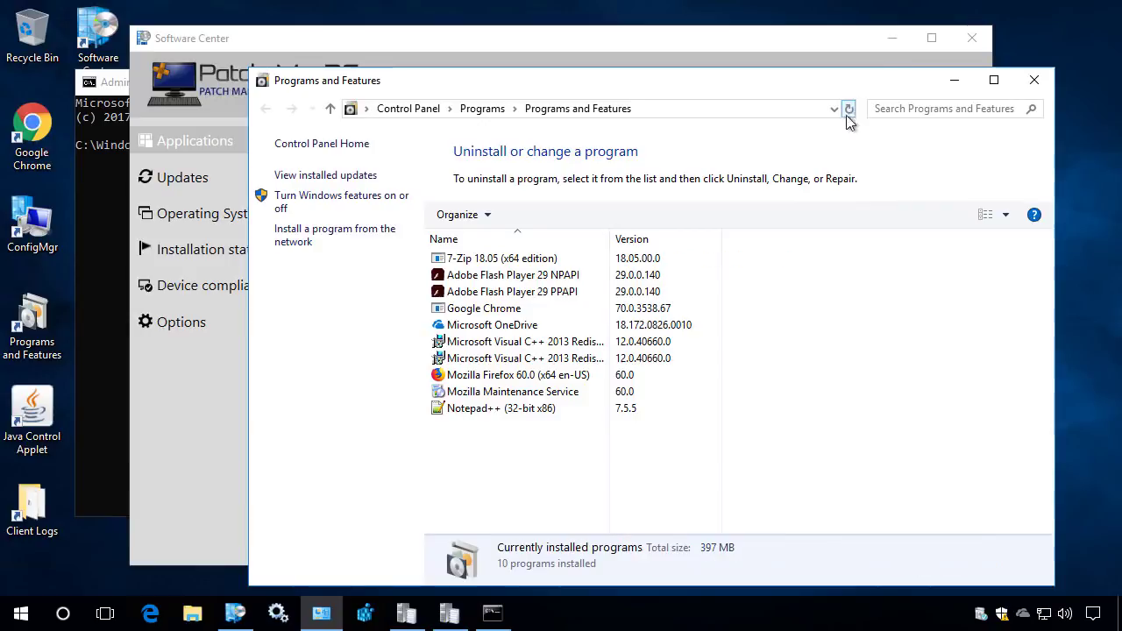
# Step: Open the client's C:\Windows\CCM\Logs folder and select CAS.log
pyautogui.moveTo(253, 77); pyautogui.dragTo(515, 140)
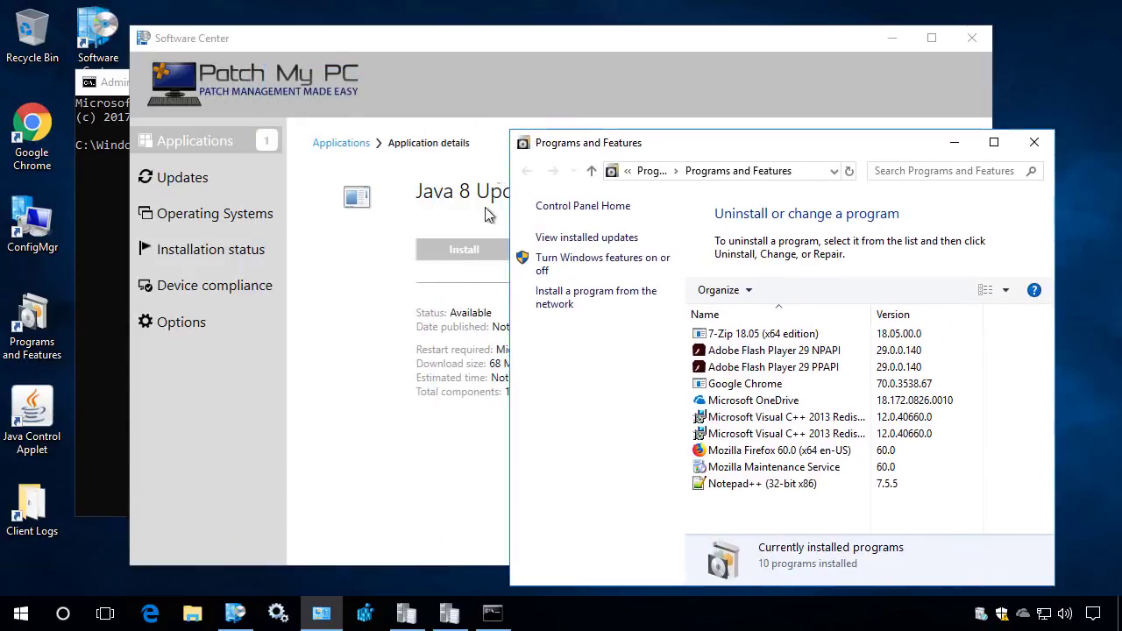
pyautogui.doubleClick(32, 507)
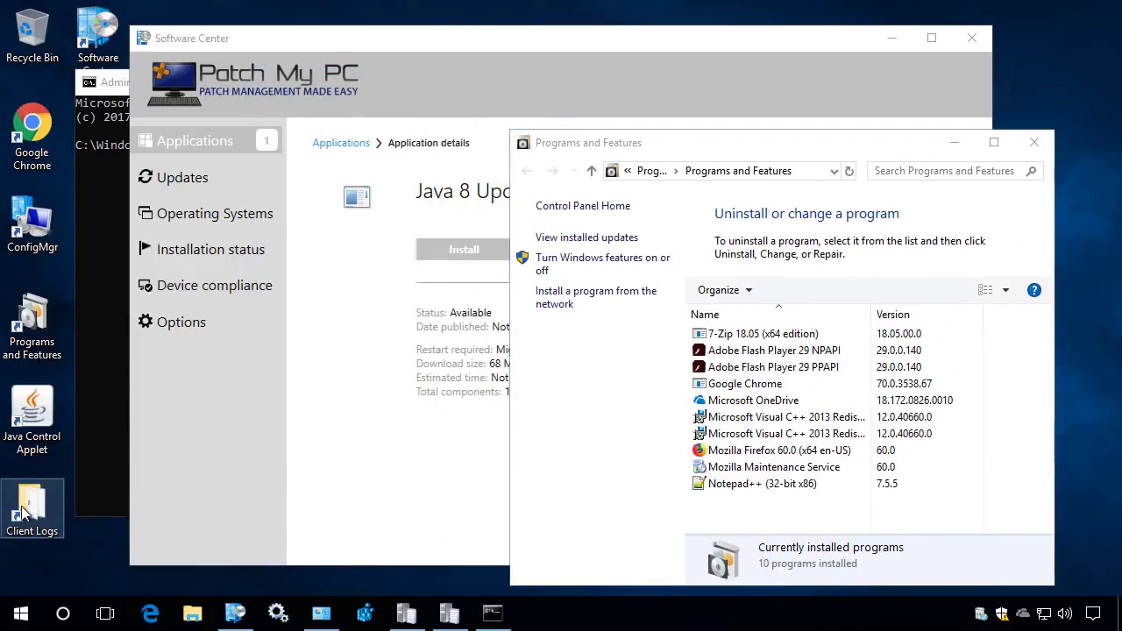
pyautogui.click(659, 329)
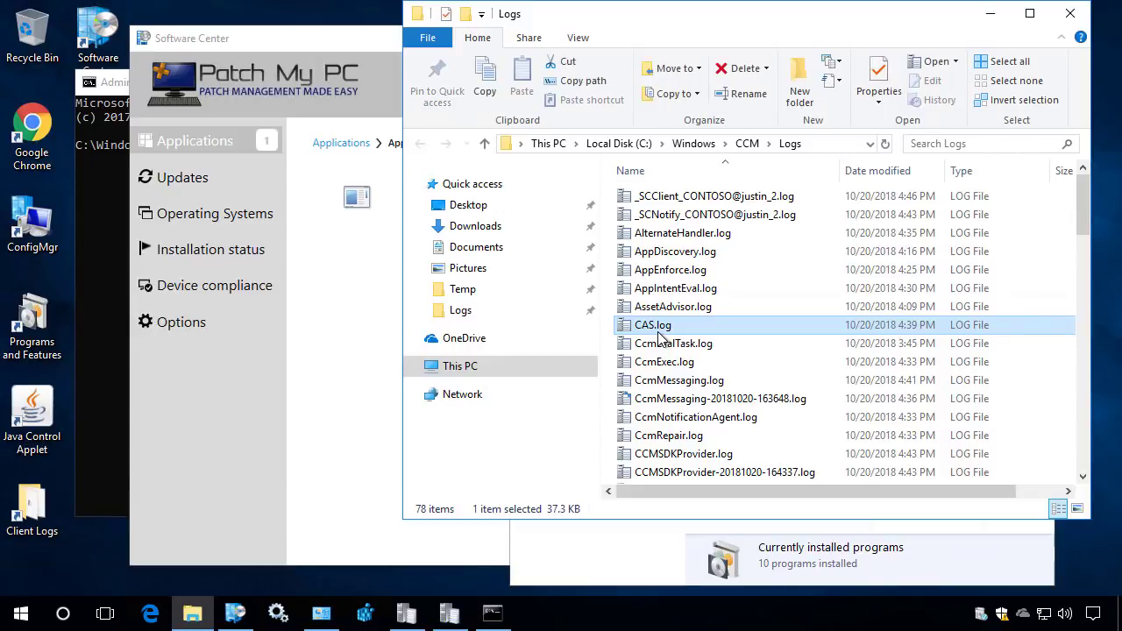
# Step: Open CAS.log in CMTrace docked right and start installing Java 8 Update 191 from Software Center
pyautogui.doubleClick(659, 331)
pyautogui.moveTo(593, 161); pyautogui.dragTo(1121, 263)
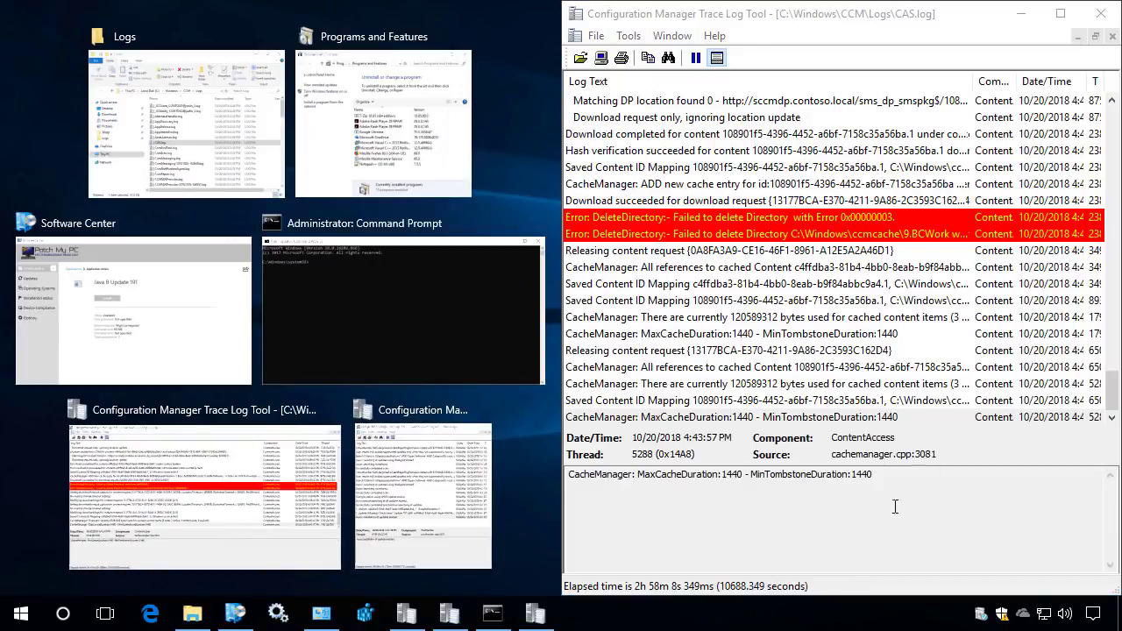
pyautogui.click(847, 529)
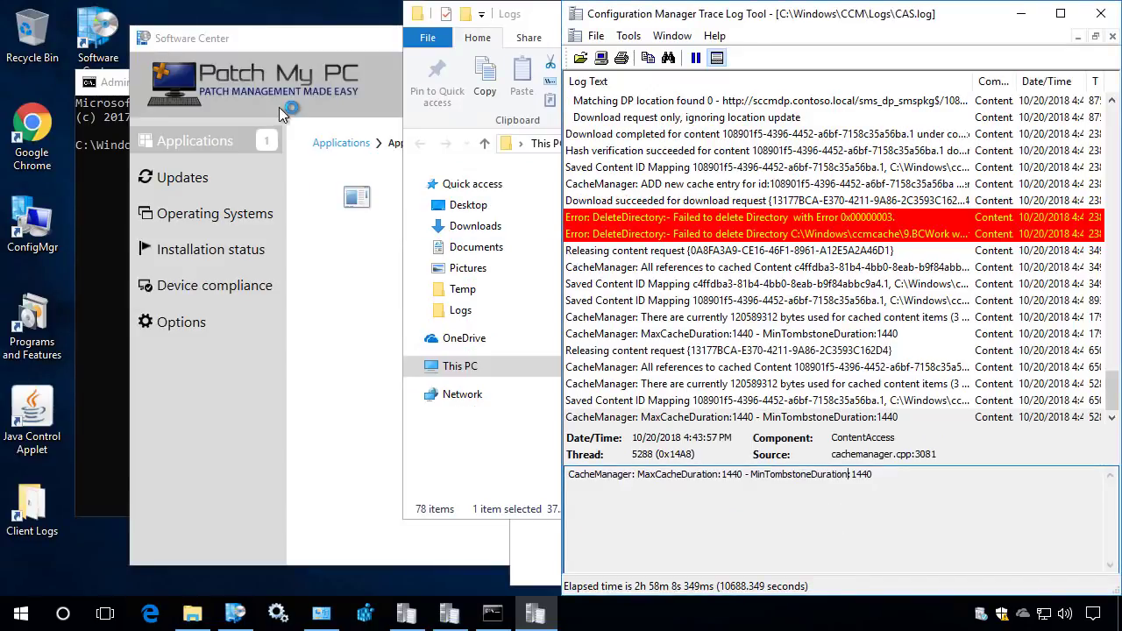
pyautogui.click(349, 290)
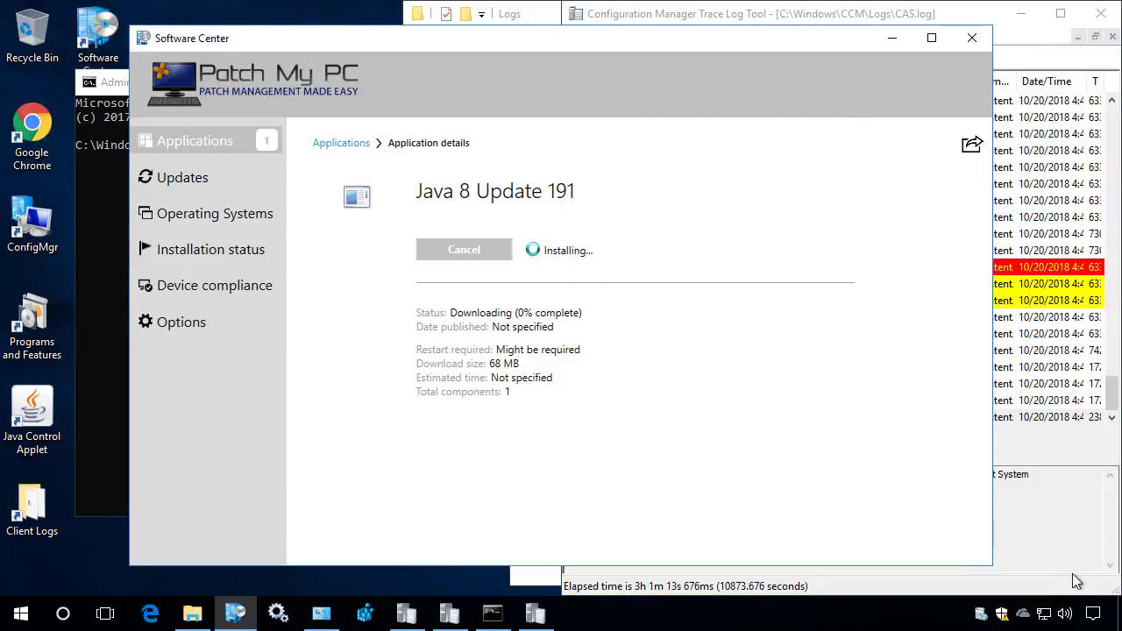
pyautogui.click(1072, 574)
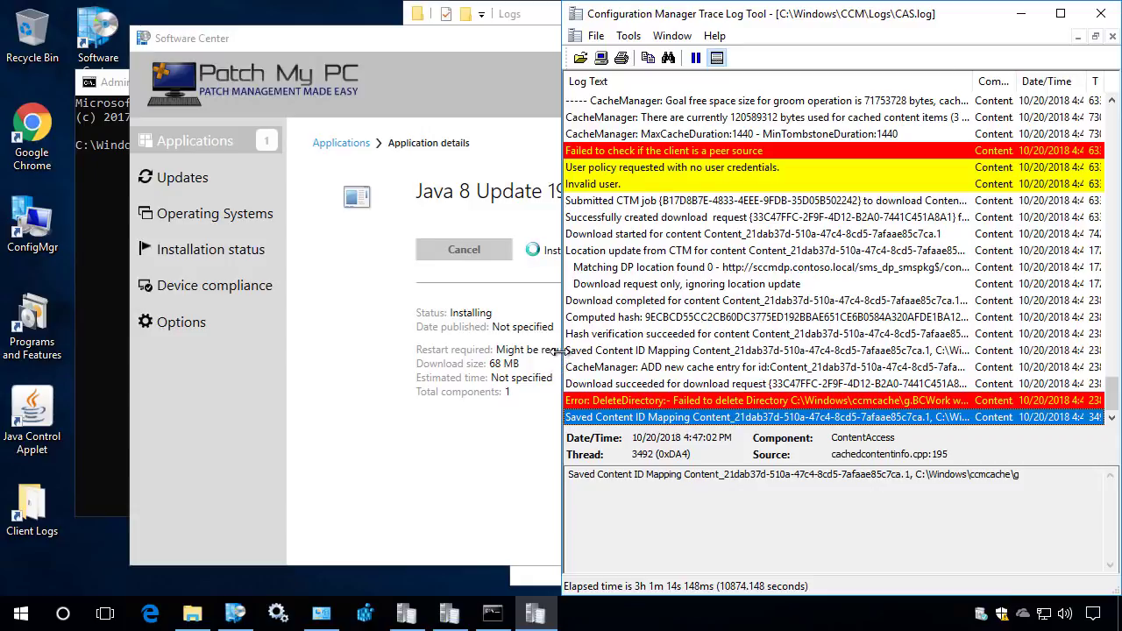
# Step: Copy the sccmdp.contoso.local content URL from the 'Matching DP location found' entry
pyautogui.moveTo(562, 354); pyautogui.dragTo(355, 316)
pyautogui.click(547, 267)
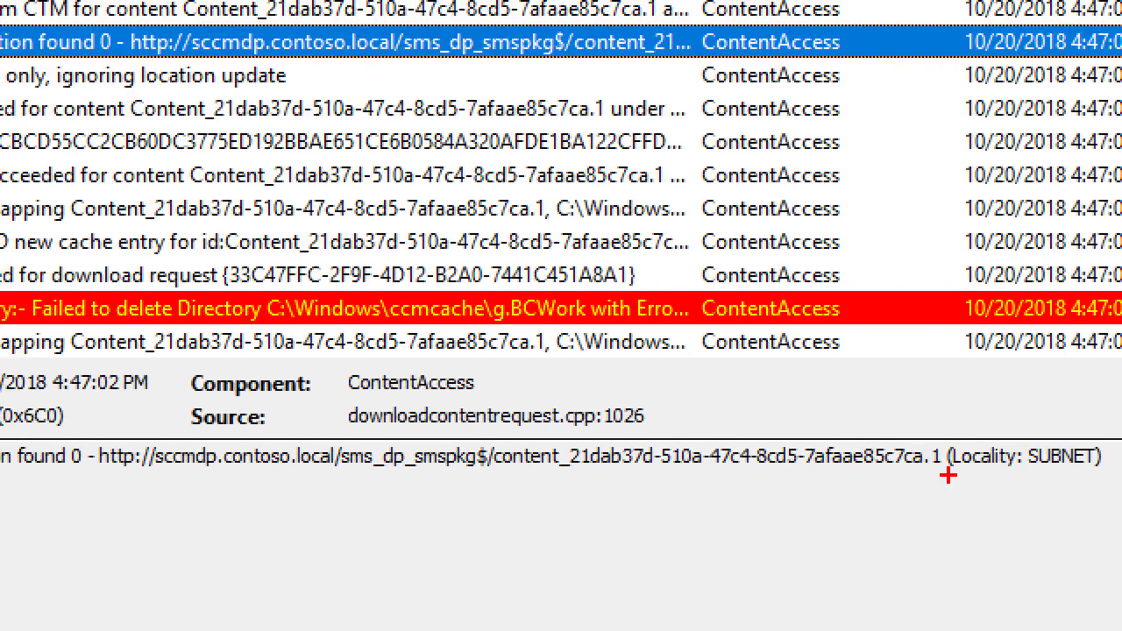
pyautogui.moveTo(950, 479)
pyautogui.mouseDown()
pyautogui.moveTo(84, 401)
pyautogui.moveTo(89, 431)
pyautogui.mouseUp()
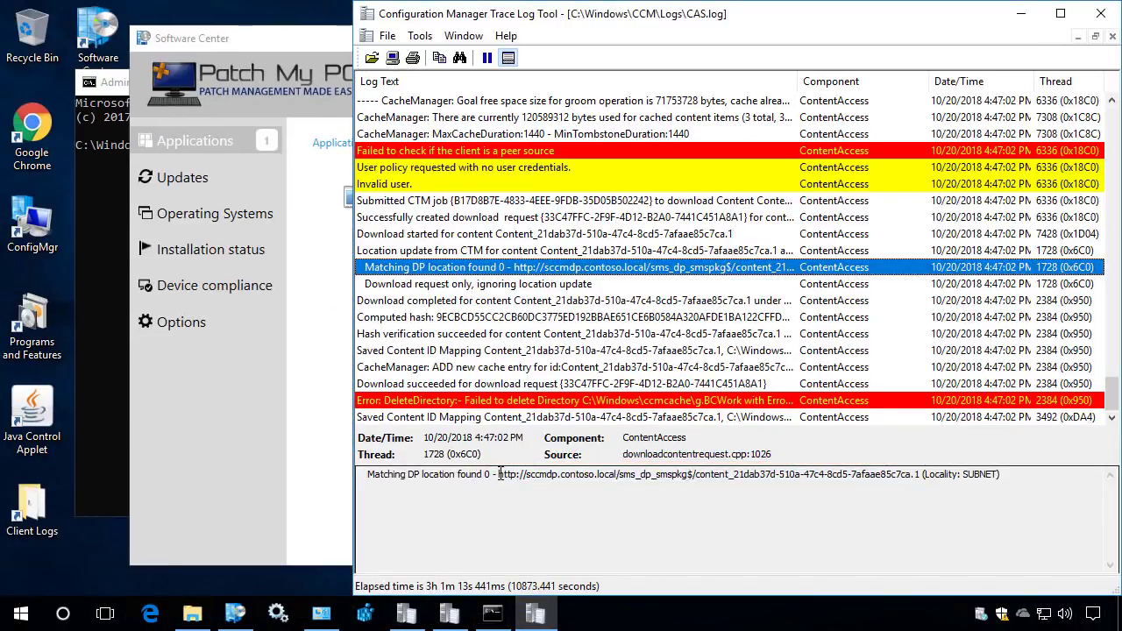
pyautogui.moveTo(499, 474); pyautogui.dragTo(921, 471)
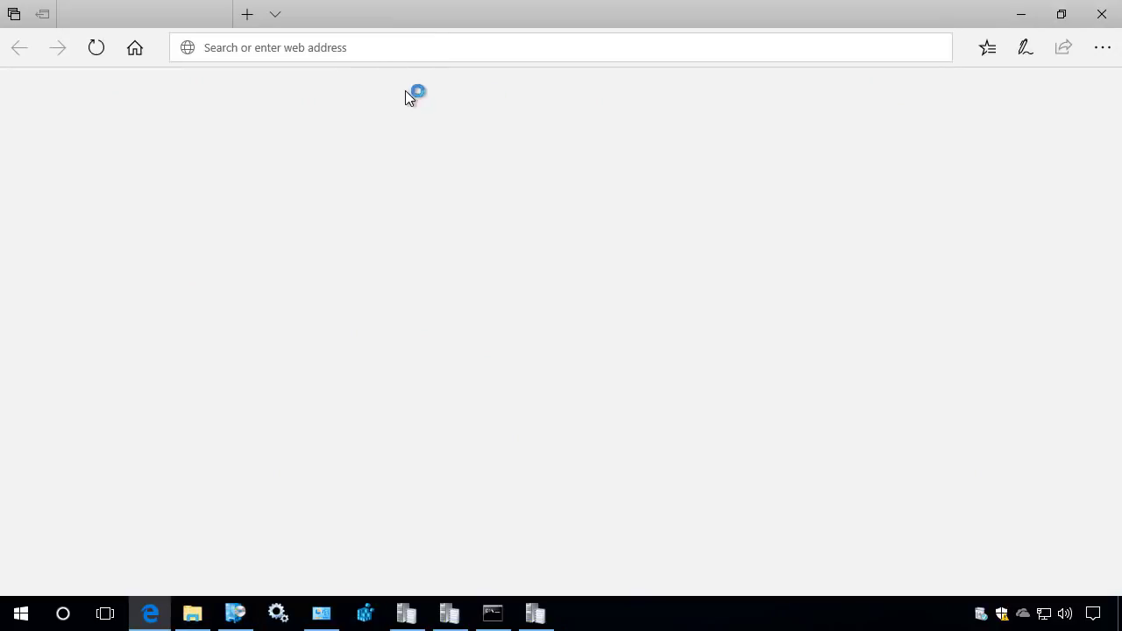
# Step: Browse Edge to the copied content URL and sign in with a username and password
pyautogui.write('http://sccmdp.contoso.local/sms_dp_smspkg$/content_21dab37d-510a-47c4-8cd5-7afaae85c7ca.1')
pyautogui.press('Return')
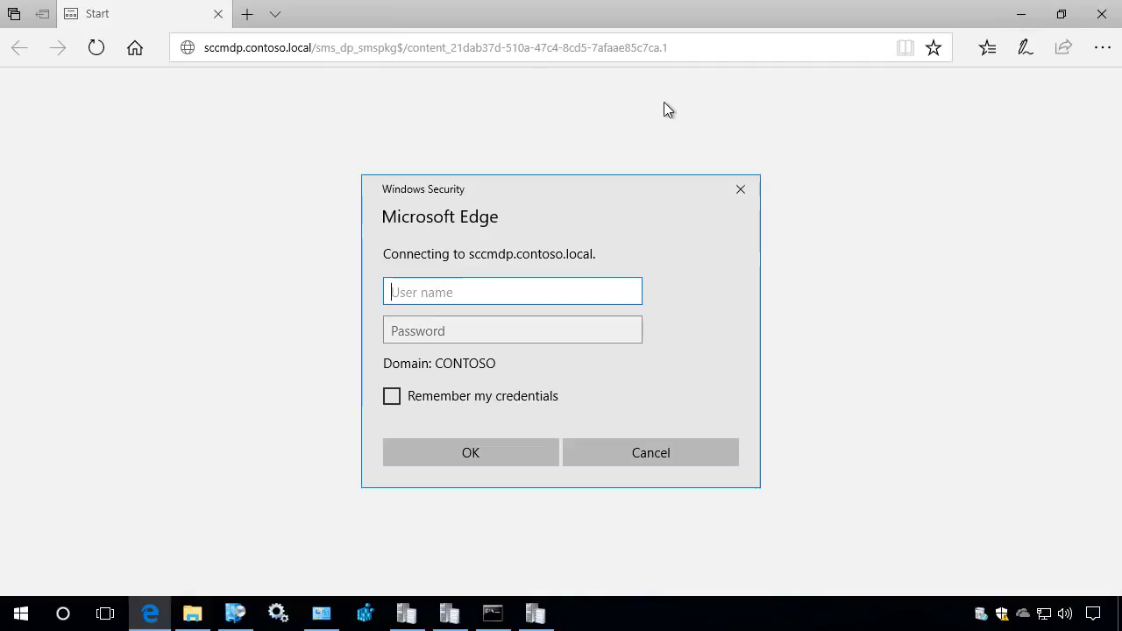
pyautogui.write('justin')
pyautogui.press('Tab')
pyautogui.write('•••')
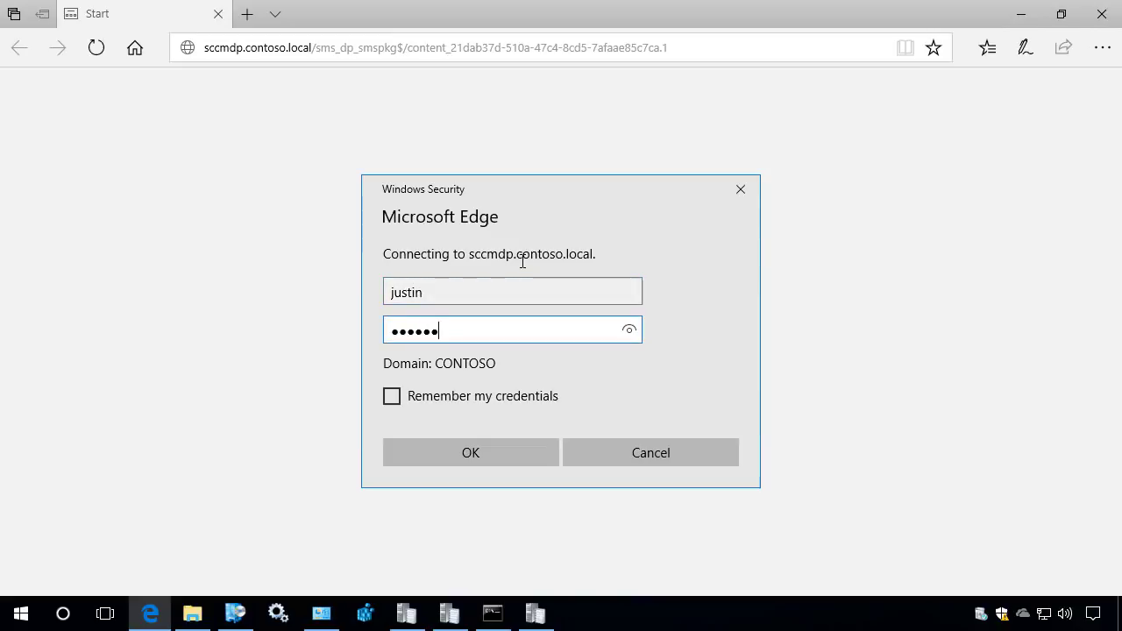
pyautogui.press('Return')
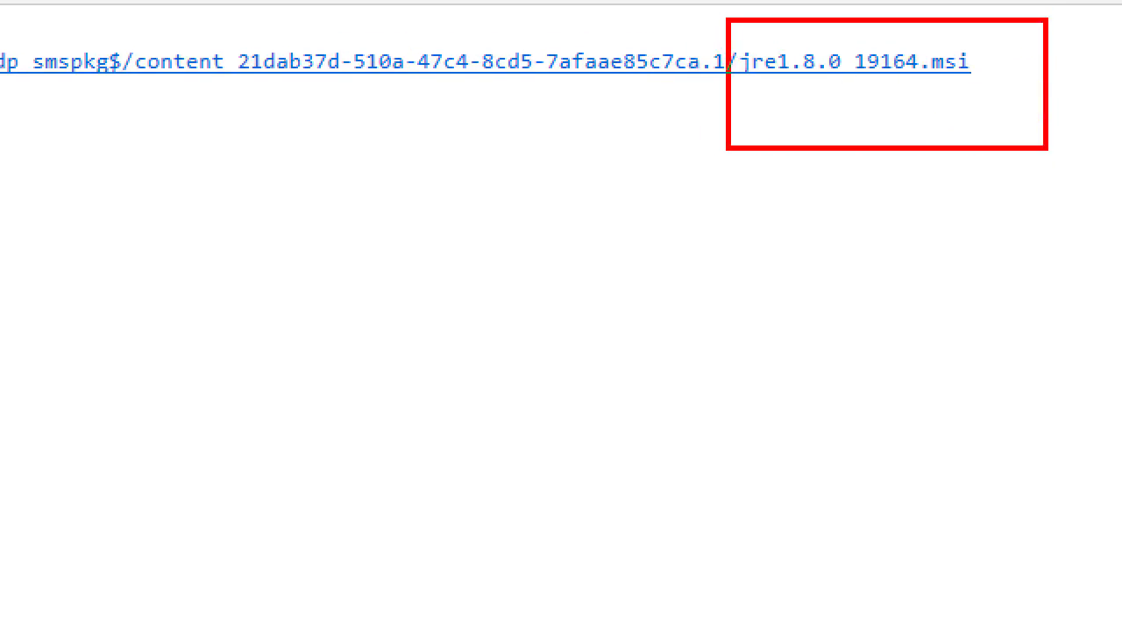
# Step: Download and save jre1.8.0_19164.msi, then show it in the Downloads folder
pyautogui.click(555, 64)
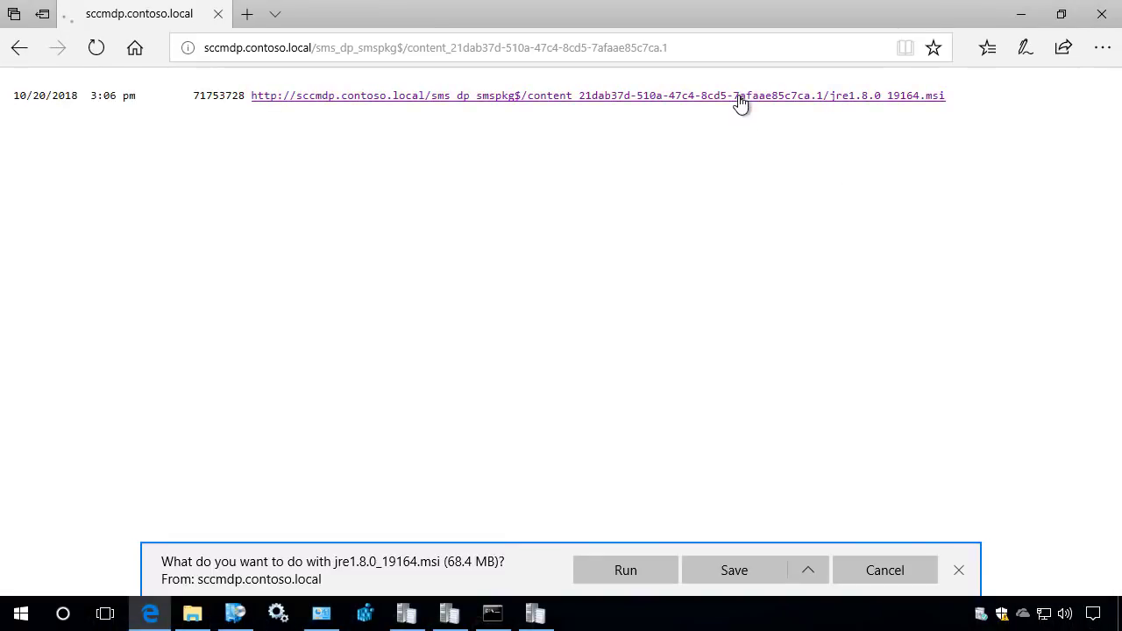
pyautogui.click(755, 574)
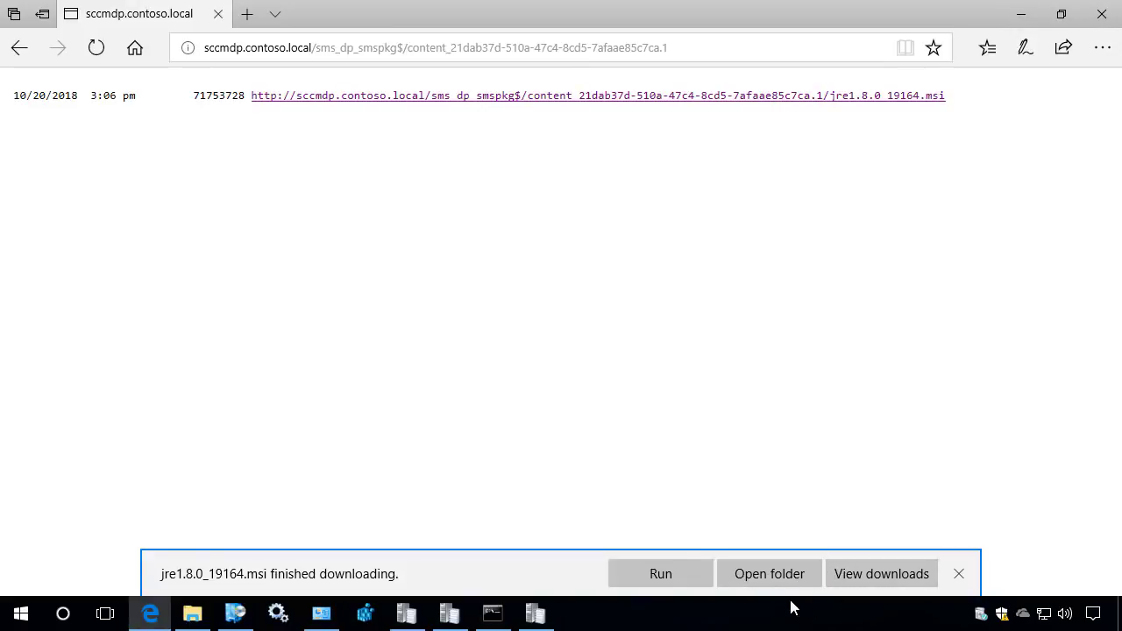
pyautogui.click(799, 577)
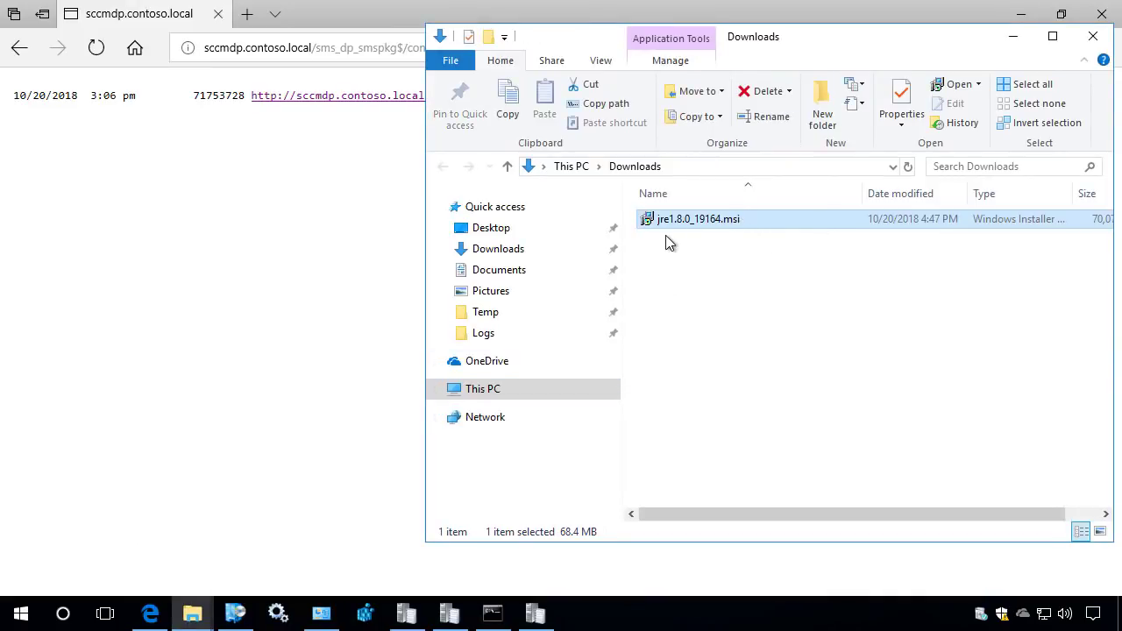
pyautogui.click(40, 619)
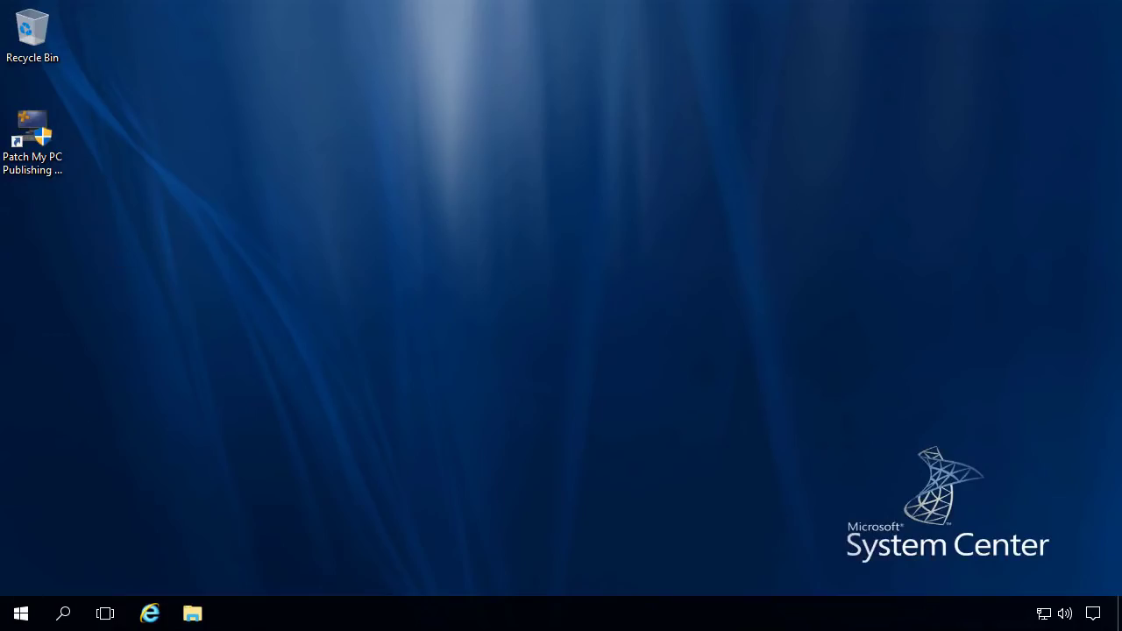
# Step: Launch IIS Manager maximized and expand SCCMDP > Sites > Default Web Site
pyautogui.click(16, 617)
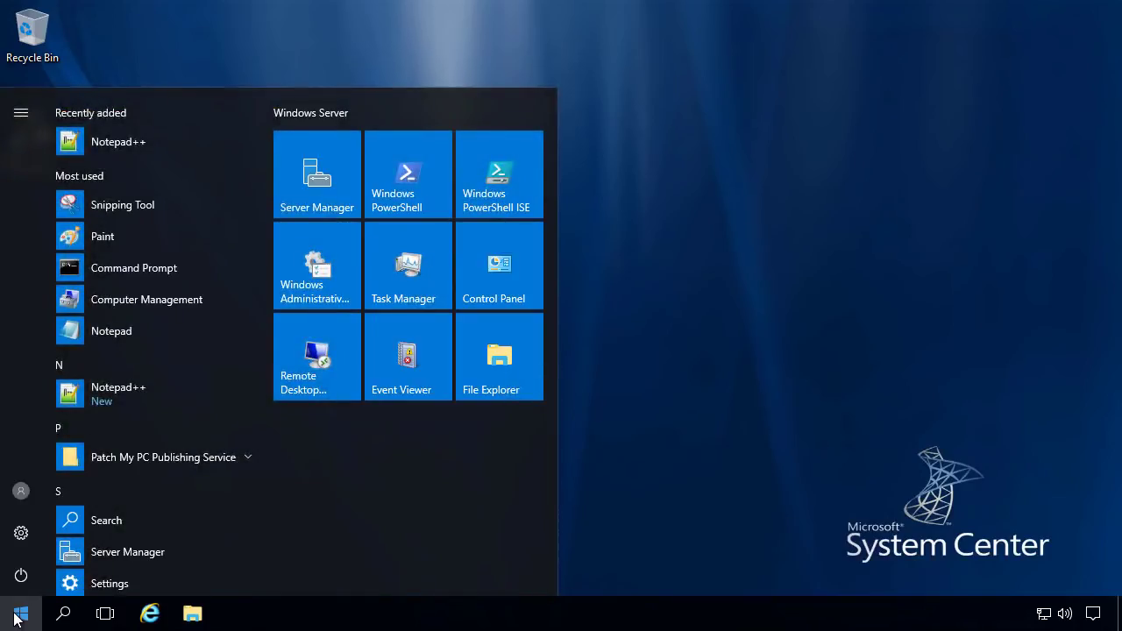
pyautogui.write('ii')
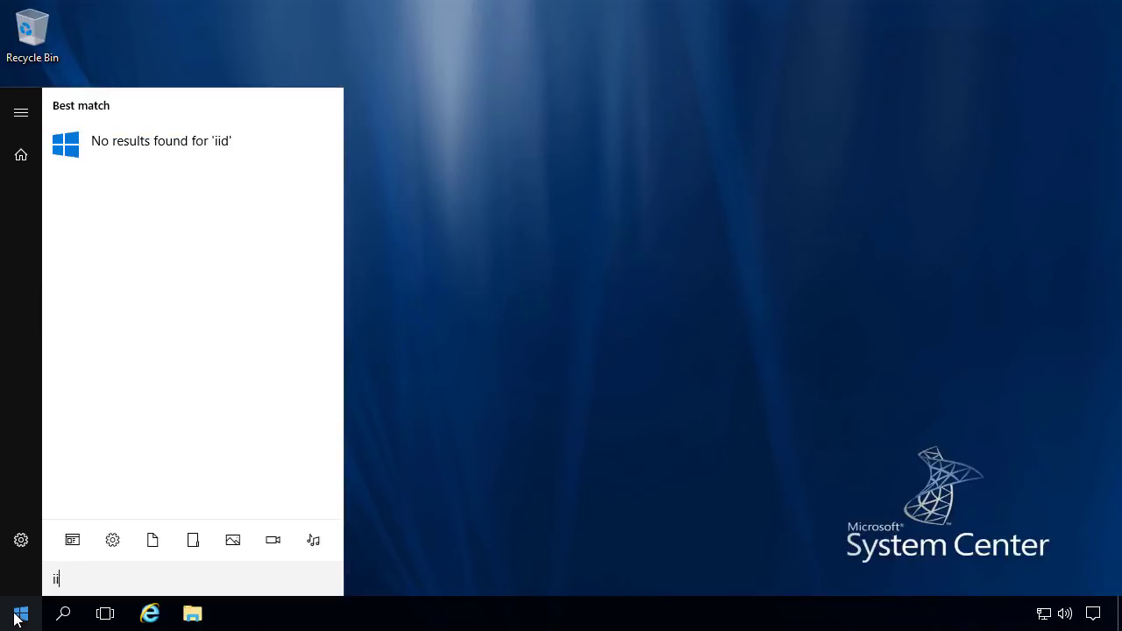
pyautogui.write('ds')
pyautogui.press('Return')
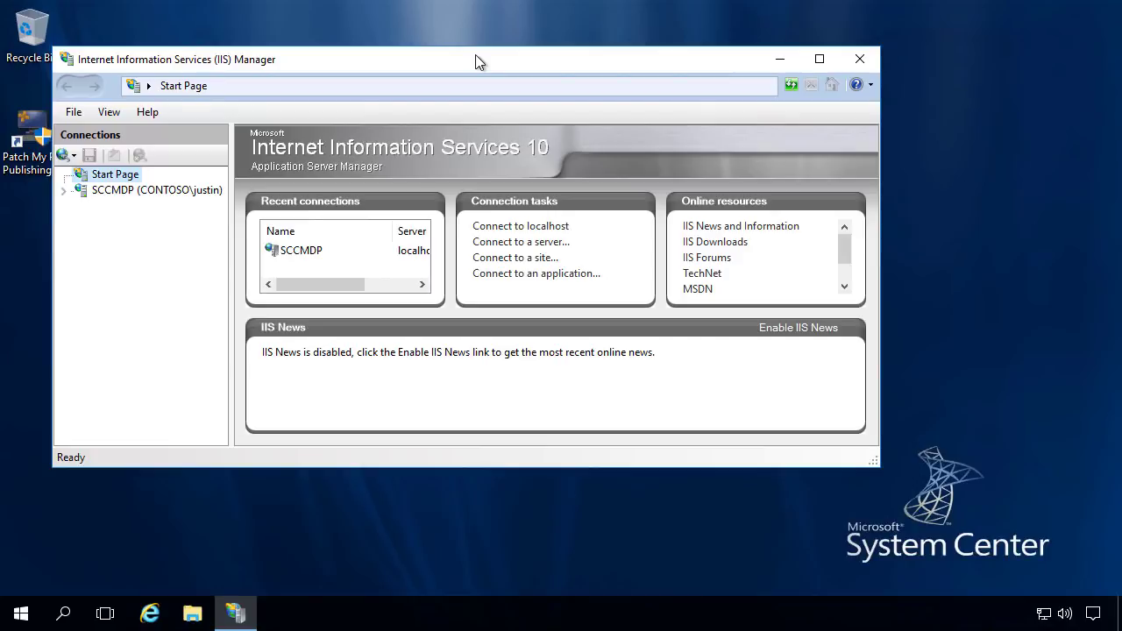
pyautogui.doubleClick(478, 65)
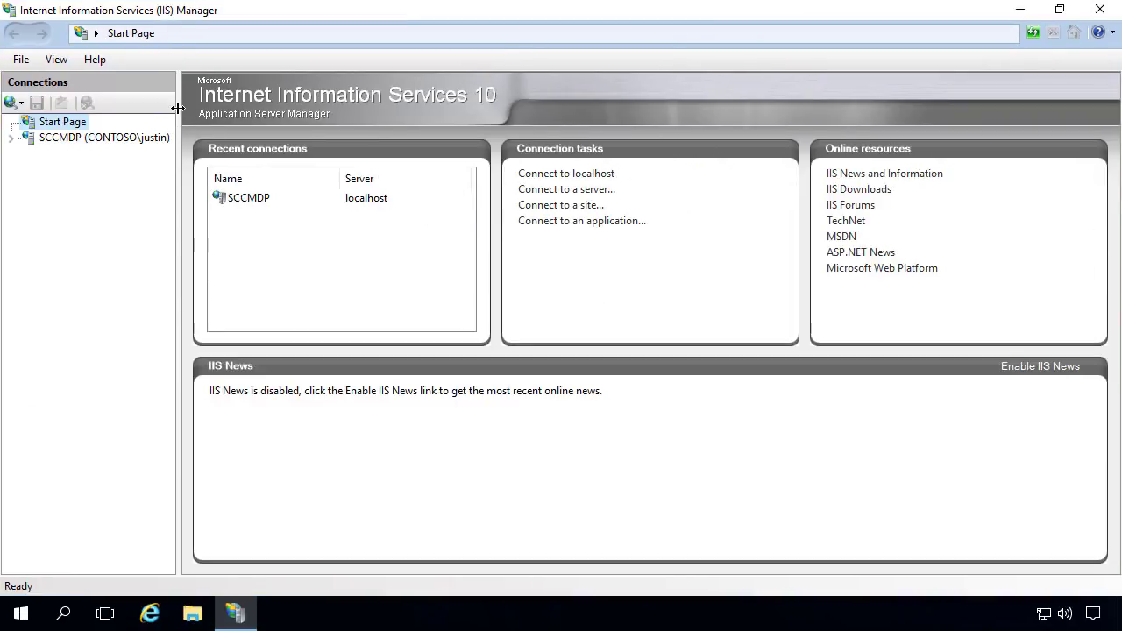
pyautogui.doubleClick(52, 138)
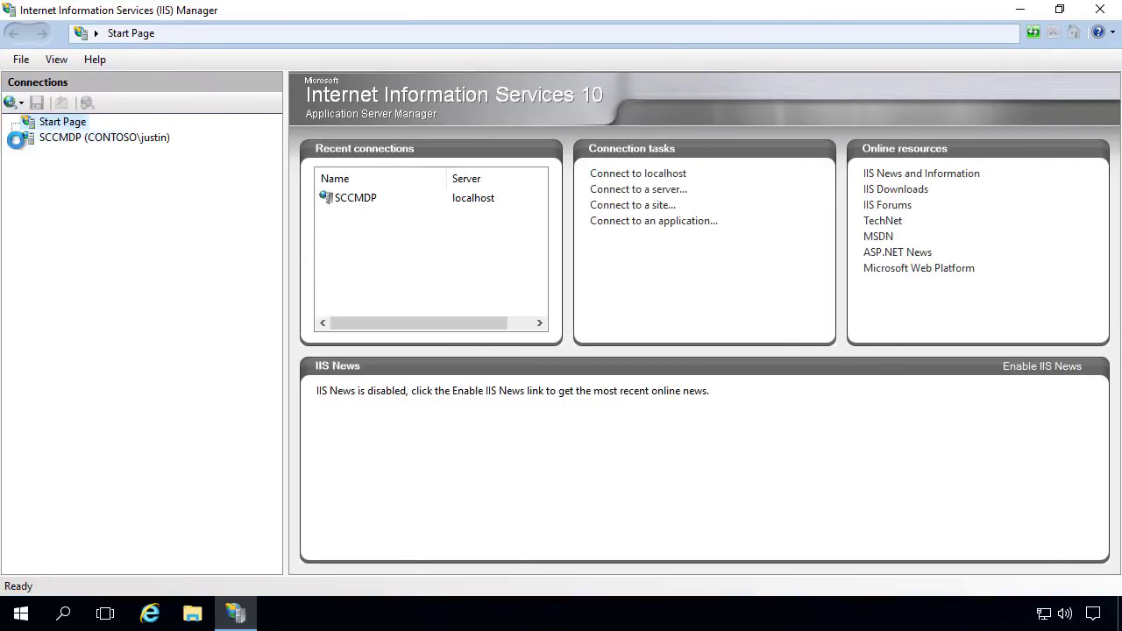
pyautogui.click(28, 170)
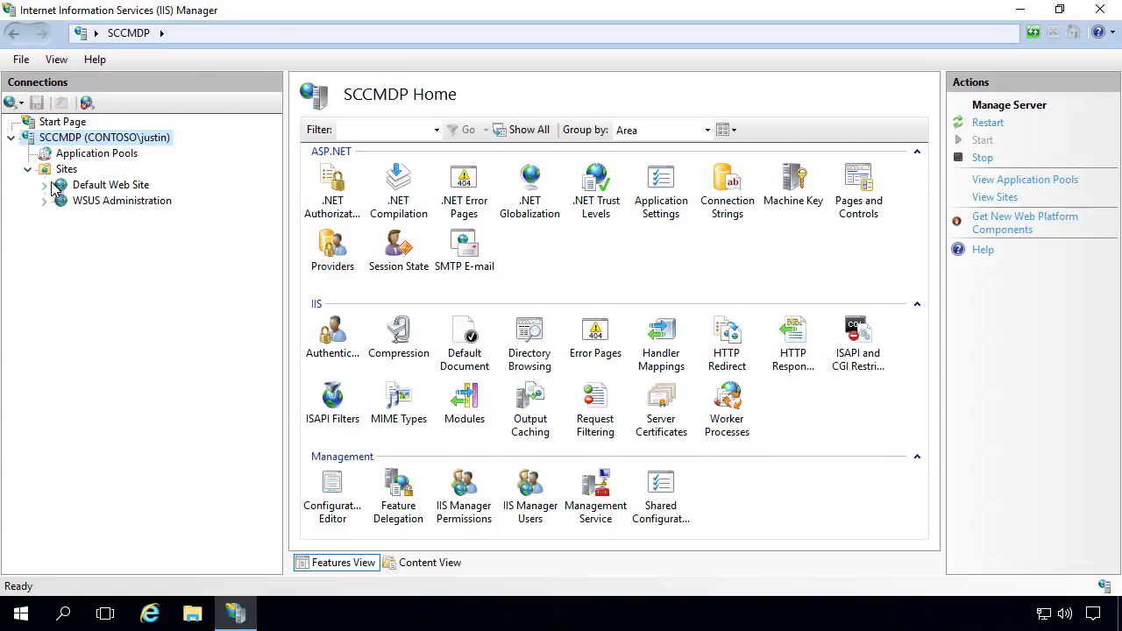
pyautogui.click(45, 185)
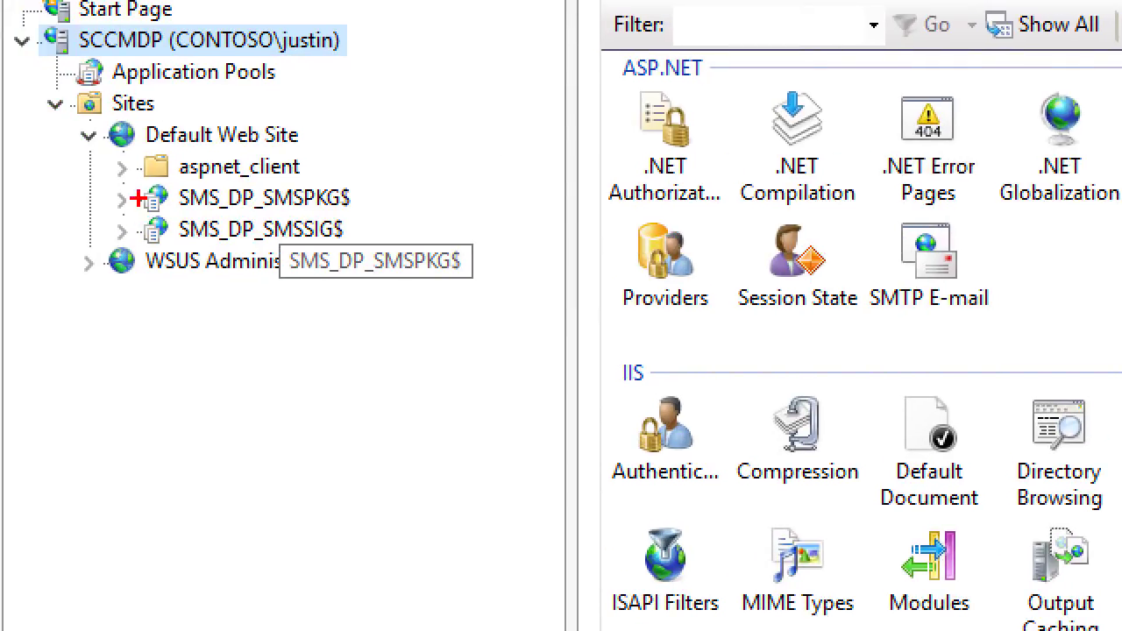
pyautogui.moveTo(92, 171); pyautogui.dragTo(483, 216)
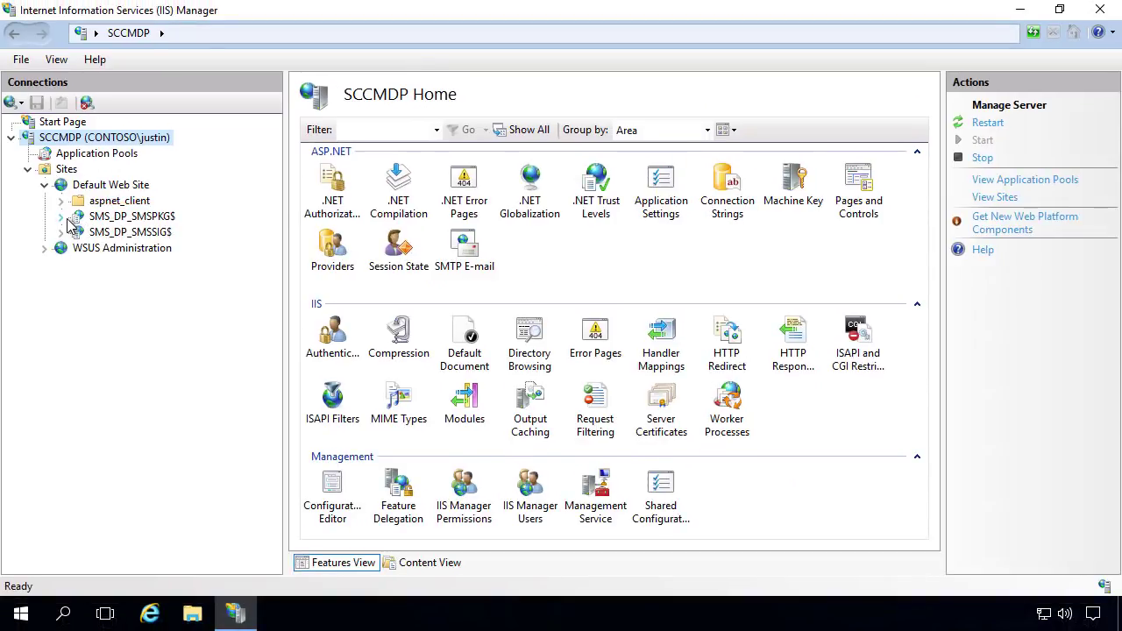
# Step: Explore SMS_DP_SMSPKG$'s FileLib folder, showing the path D:\SCCMContentLib\FileLib with 29 folders
pyautogui.click(122, 200)
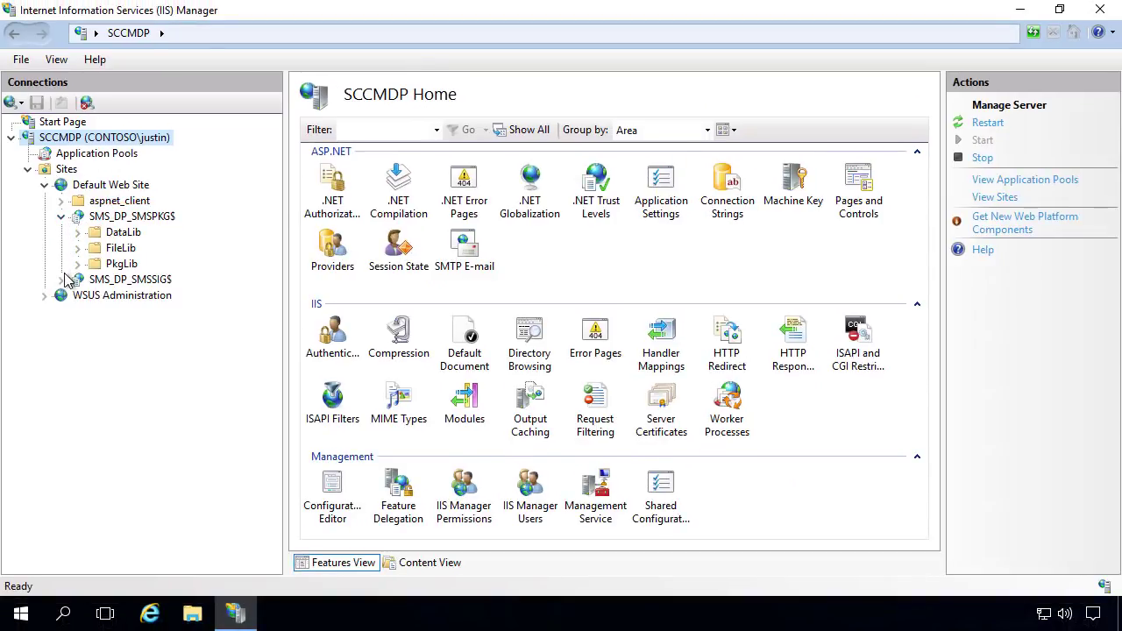
pyautogui.click(120, 217)
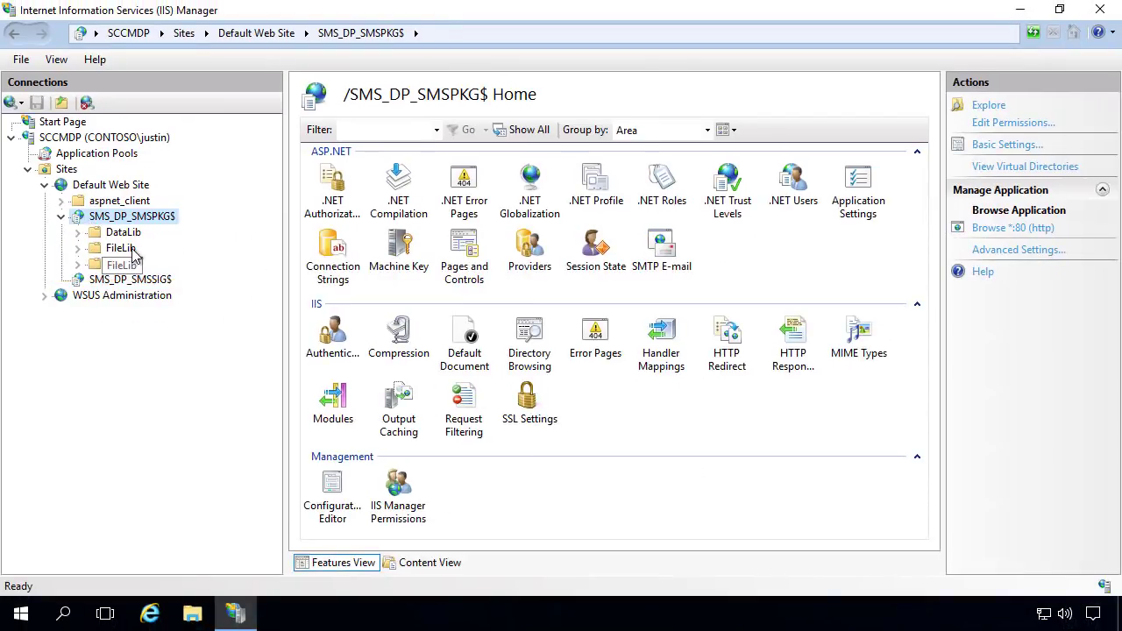
pyautogui.click(211, 279)
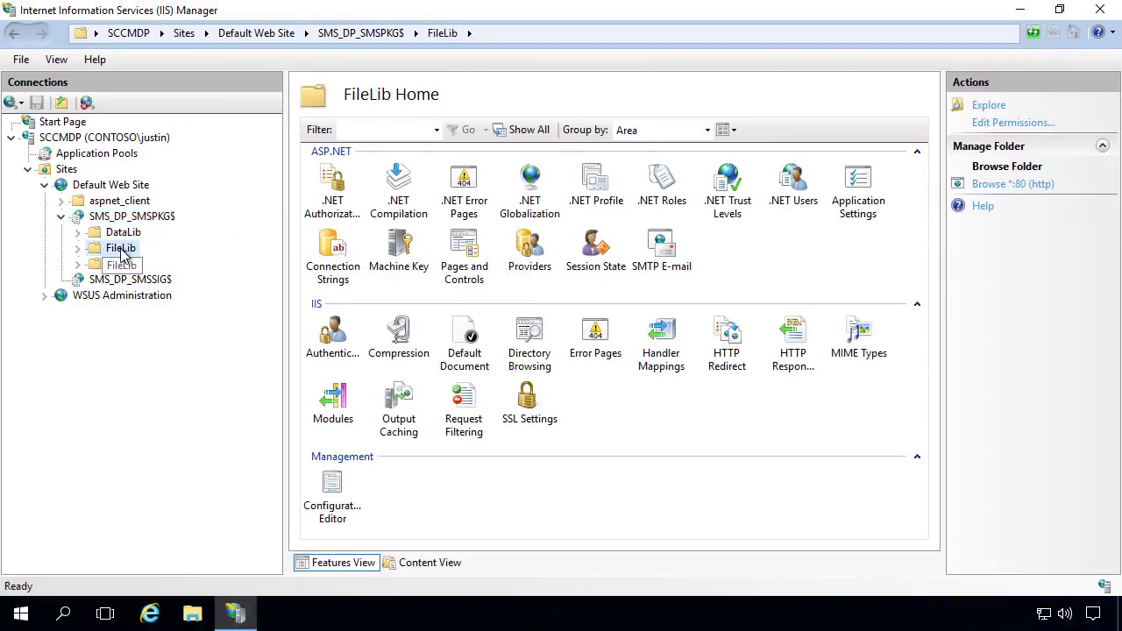
pyautogui.rightClick(123, 254)
pyautogui.click(179, 260)
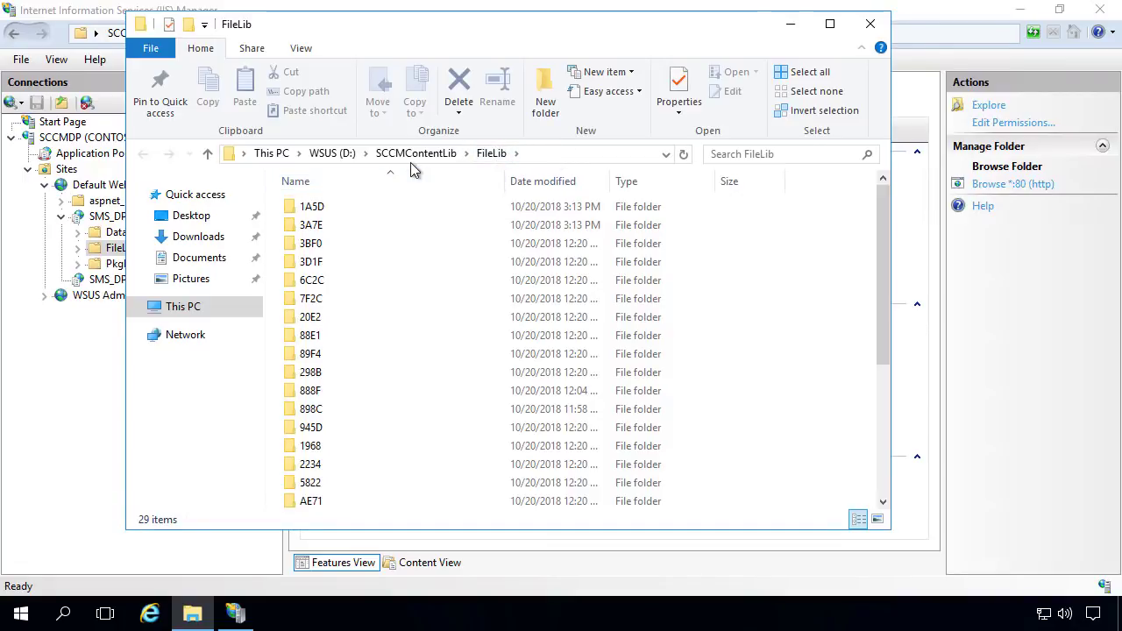
pyautogui.moveTo(511, 154); pyautogui.dragTo(545, 158)
pyautogui.click(545, 159)
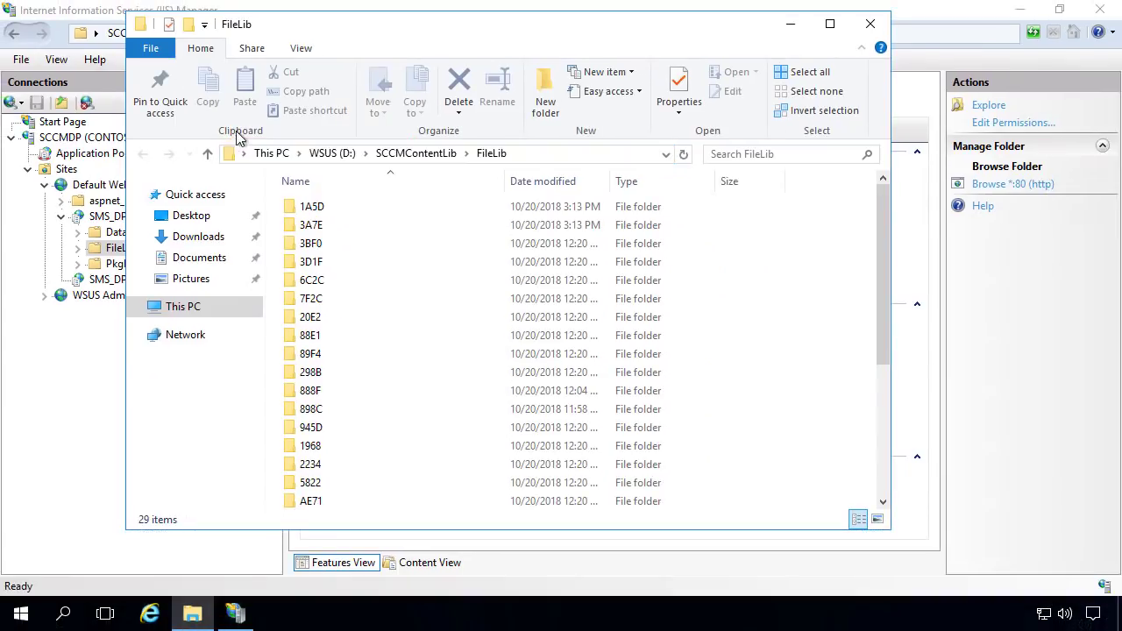
pyautogui.moveTo(307, 34); pyautogui.dragTo(402, 49)
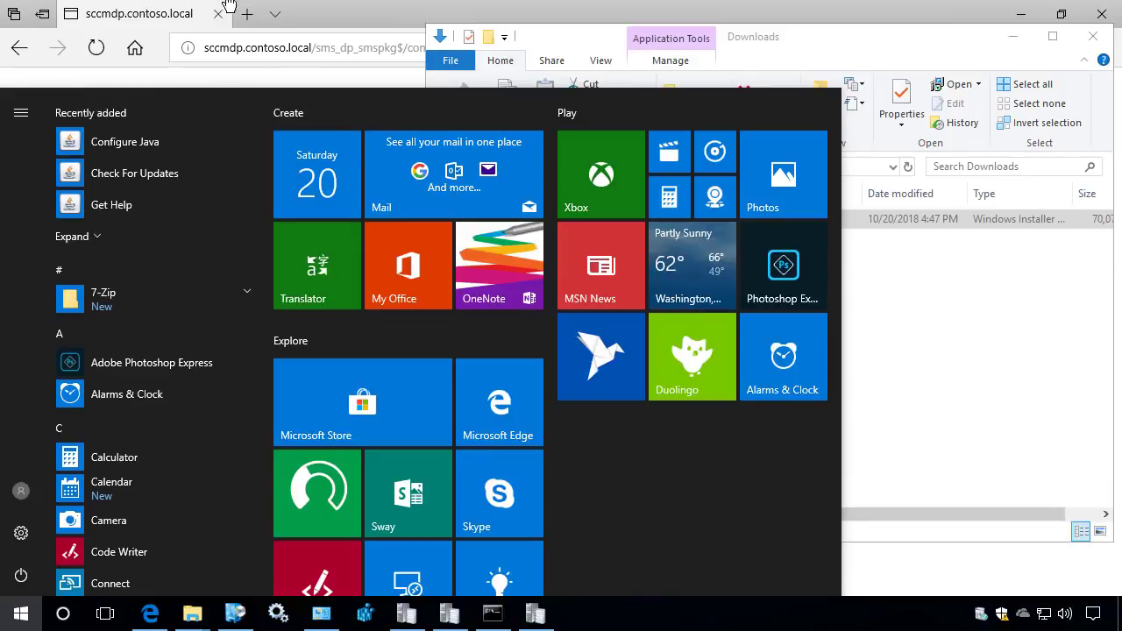
# Step: Return to the console's Software Library Applications, listing 7-Zip 18.05 and Java 8 Update 191
pyautogui.click(970, 348)
pyautogui.click(321, 149)
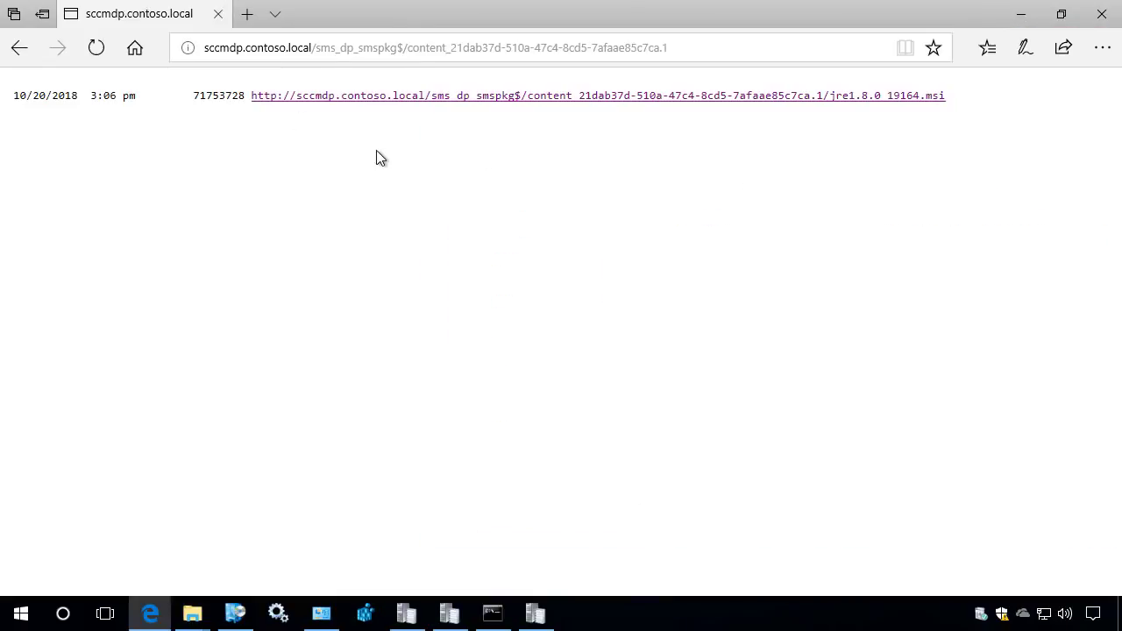
pyautogui.moveTo(358, 95); pyautogui.dragTo(366, 95)
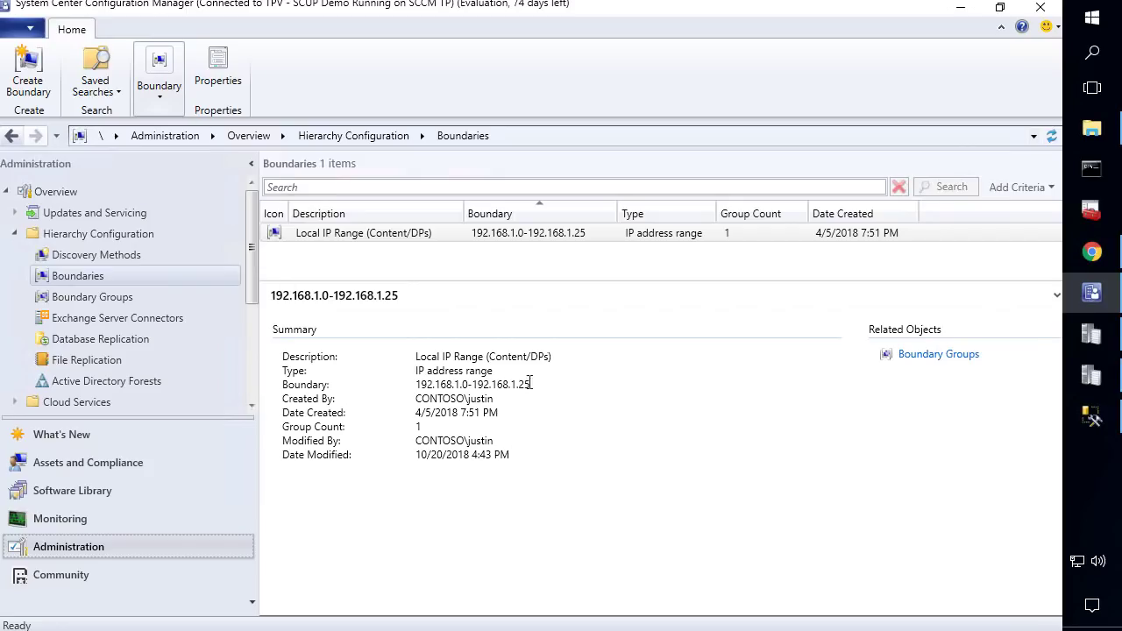
pyautogui.click(75, 491)
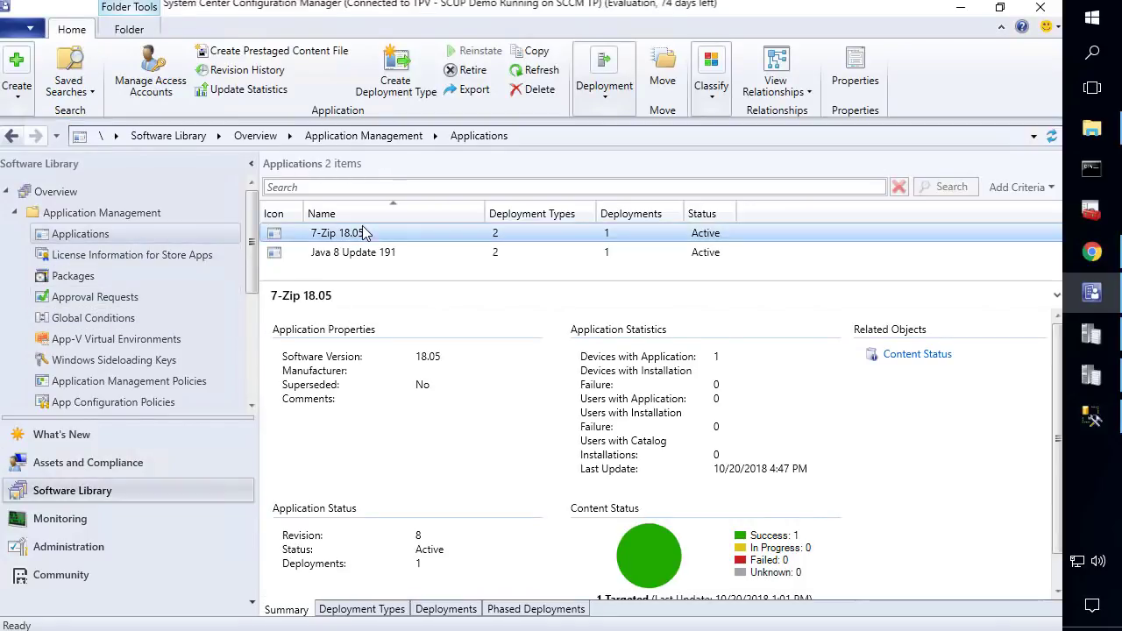
# Step: Show Java 8 Update 191's 64-bit MSI deployment type with Content ID Content_21dab37d-510a-47c4-8cd5-7afaae85c7ca
pyautogui.click(355, 253)
pyautogui.click(384, 612)
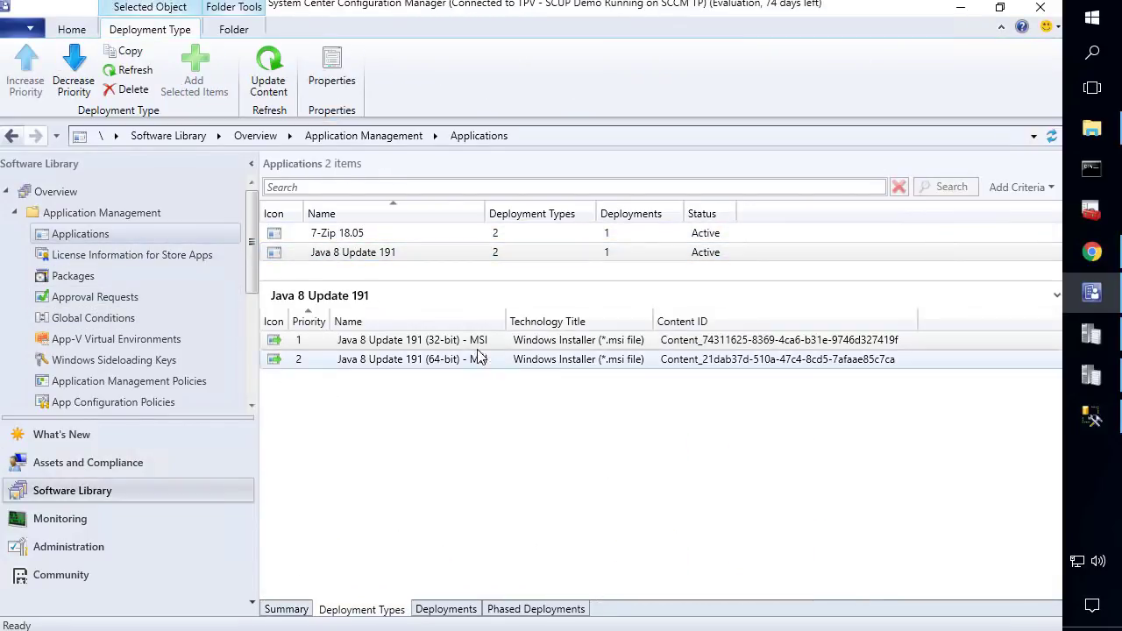
pyautogui.click(565, 361)
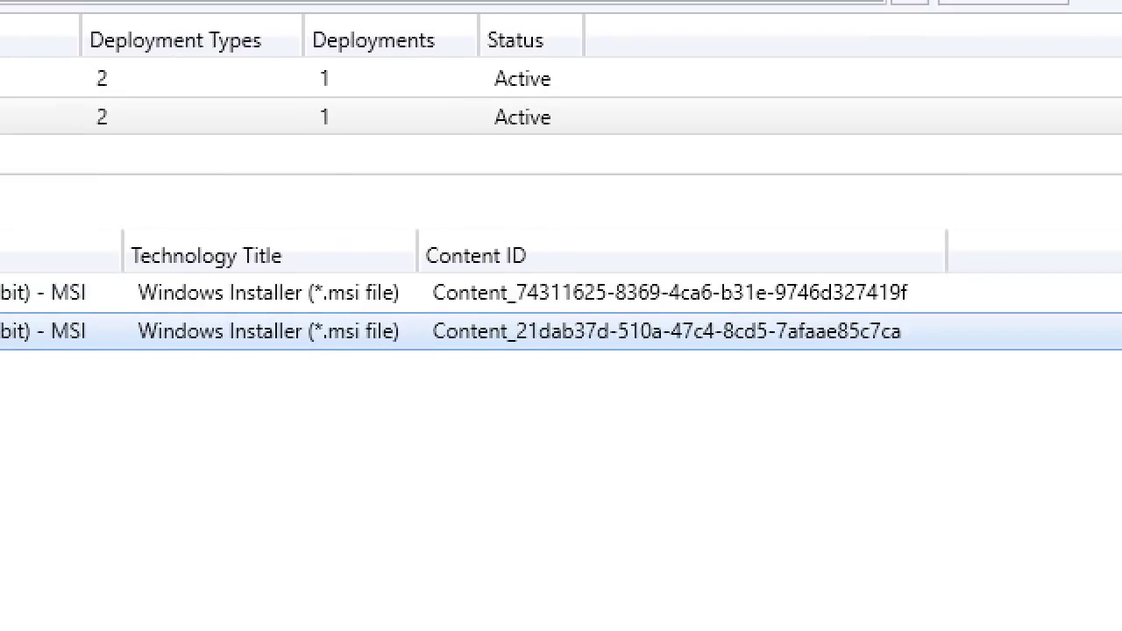
pyautogui.moveTo(932, 370); pyautogui.dragTo(831, 305)
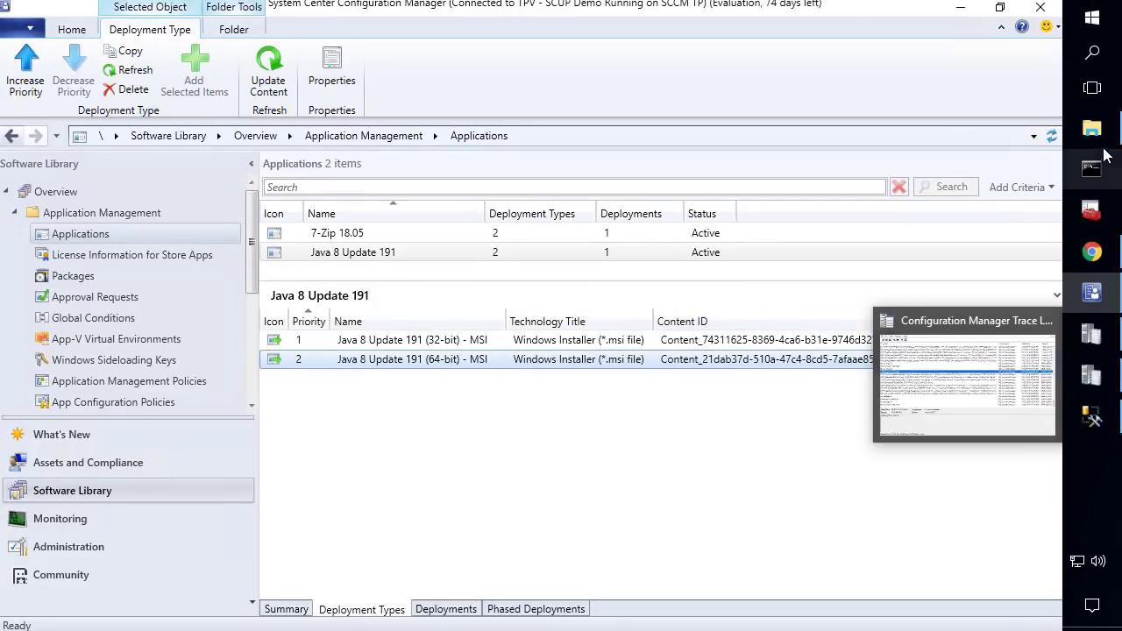
pyautogui.moveTo(1089, 127)
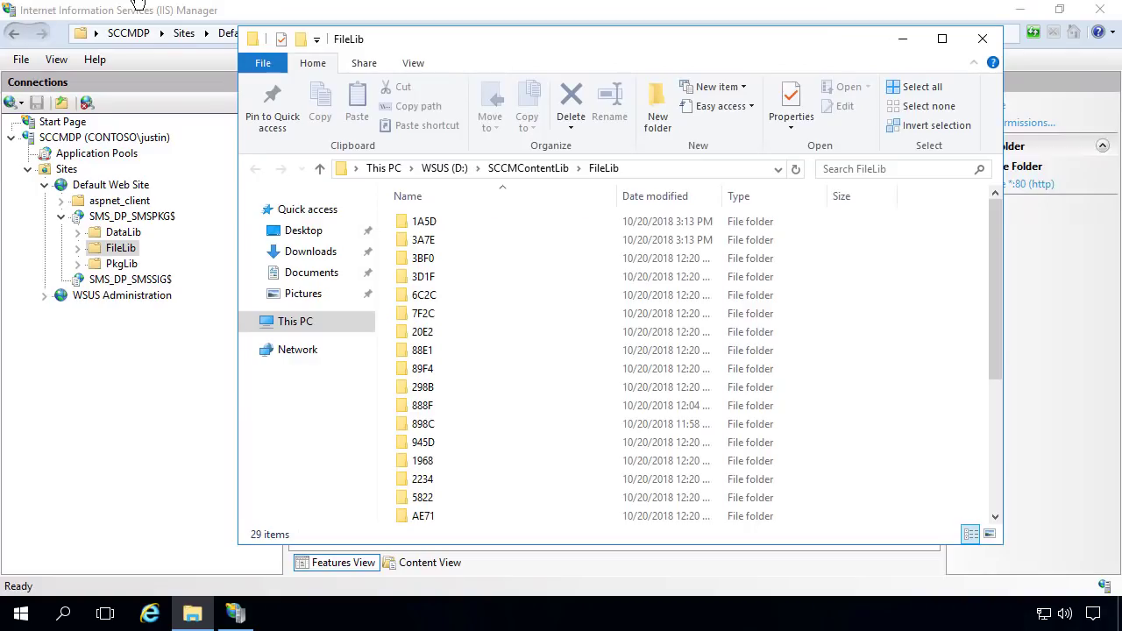
# Step: Open jre1.8.0_19164.msi.INI in DataLib\Content_21dab37d-510a-47c4-8cd5-7afaae85c7ca.1 to read its size and hash
pyautogui.click(537, 170)
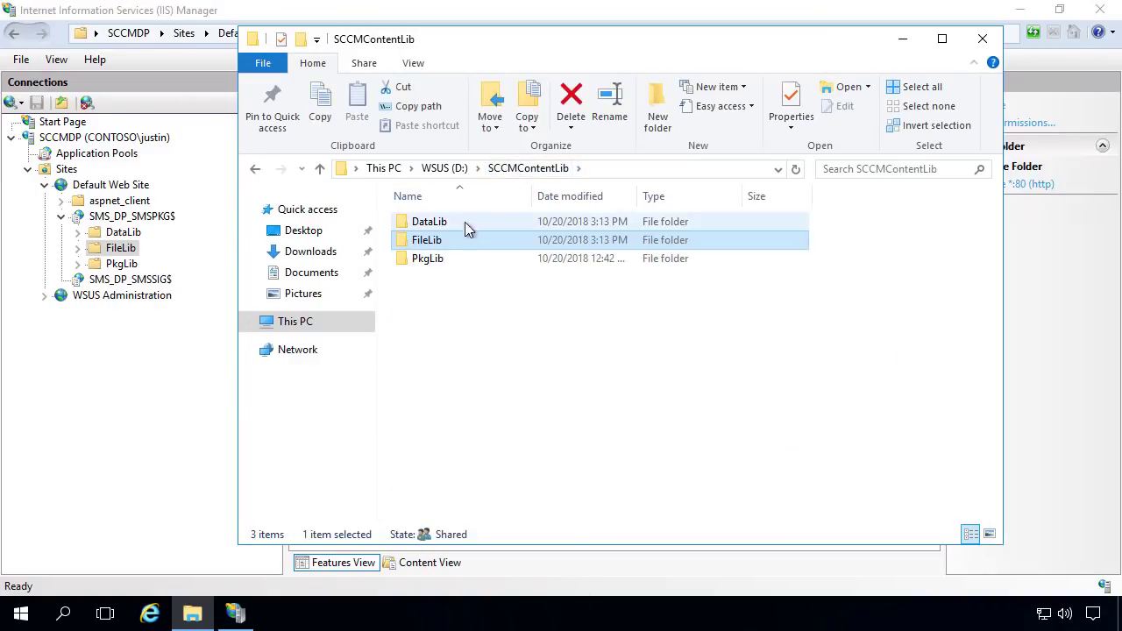
pyautogui.doubleClick(430, 224)
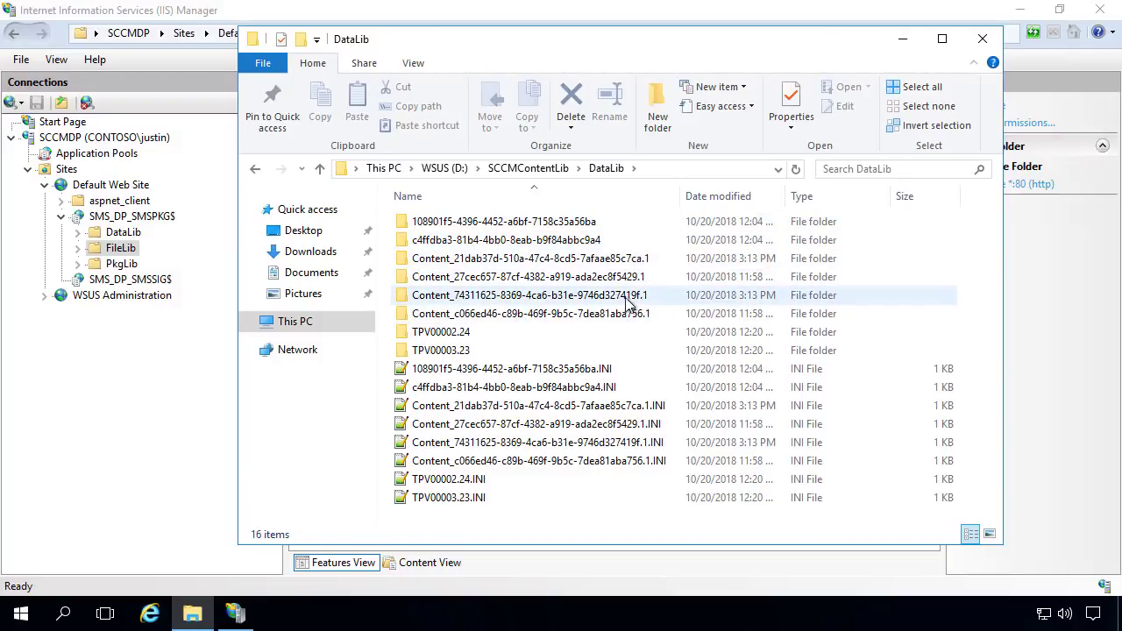
pyautogui.doubleClick(635, 258)
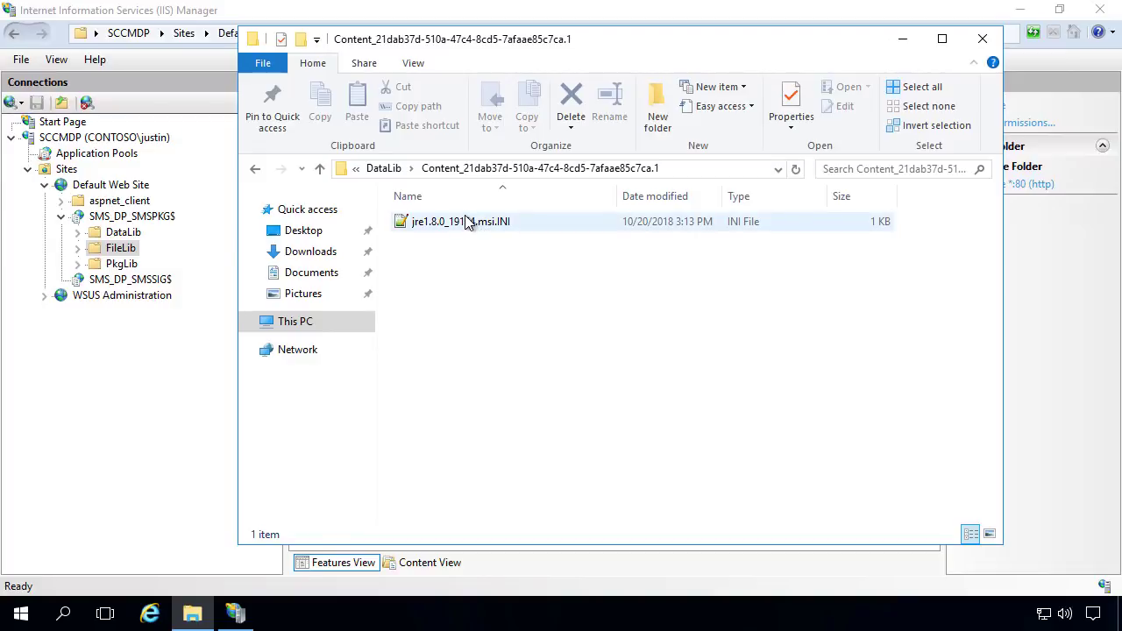
pyautogui.doubleClick(465, 222)
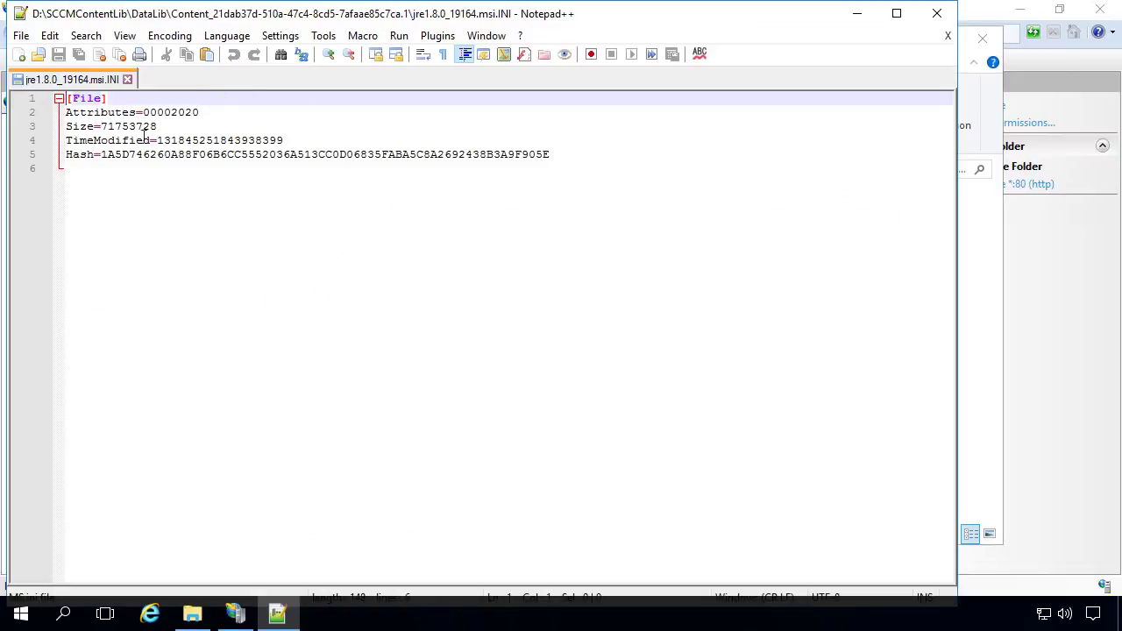
# Step: Select the hash prefix, close the INI file and return to DataLib
pyautogui.moveTo(104, 154); pyautogui.dragTo(128, 156)
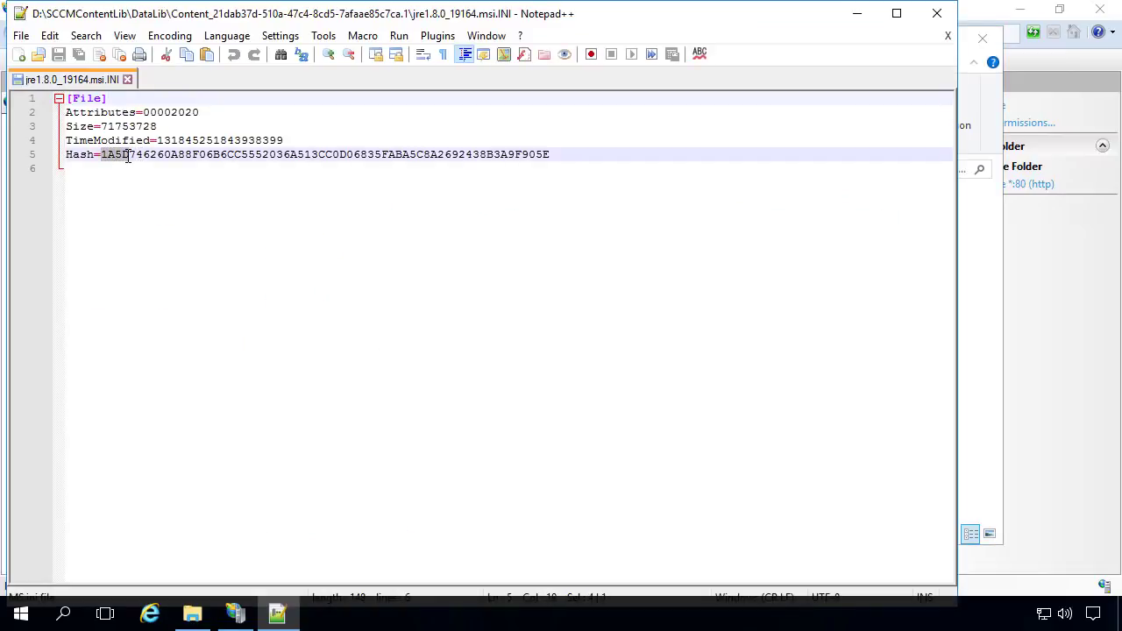
pyautogui.click(937, 13)
pyautogui.click(385, 168)
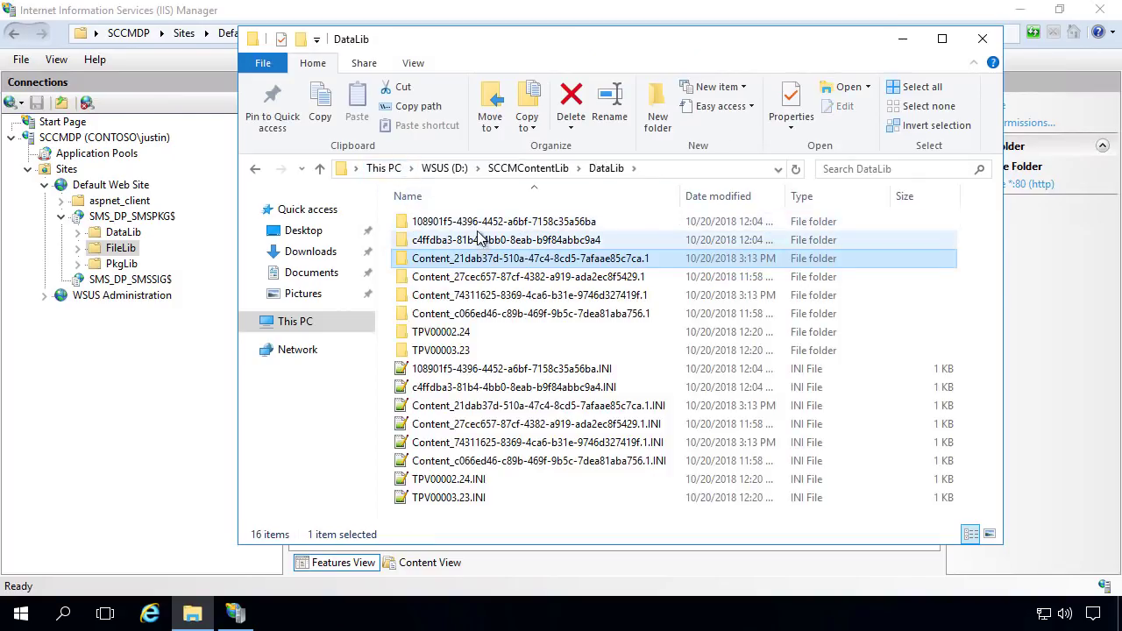
# Step: Go to SCCMContentLib\FileLib\1A5D, showing the MSI's 70,072 KB data file with its INI and SIG files
pyautogui.click(551, 169)
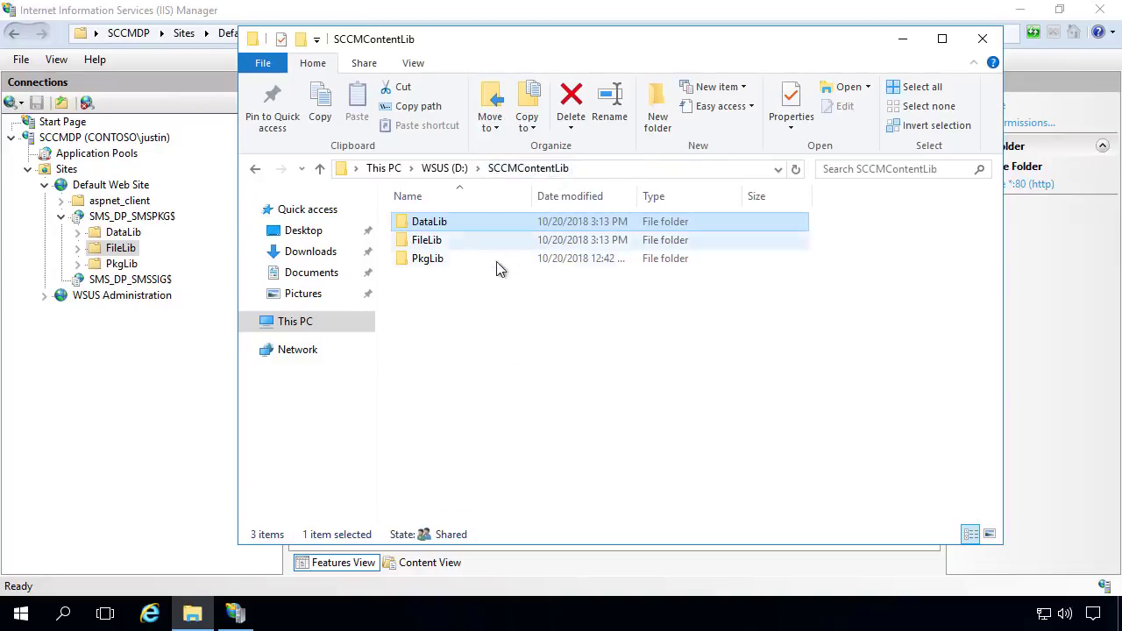
pyautogui.doubleClick(438, 241)
pyautogui.click(680, 168)
pyautogui.click(679, 168)
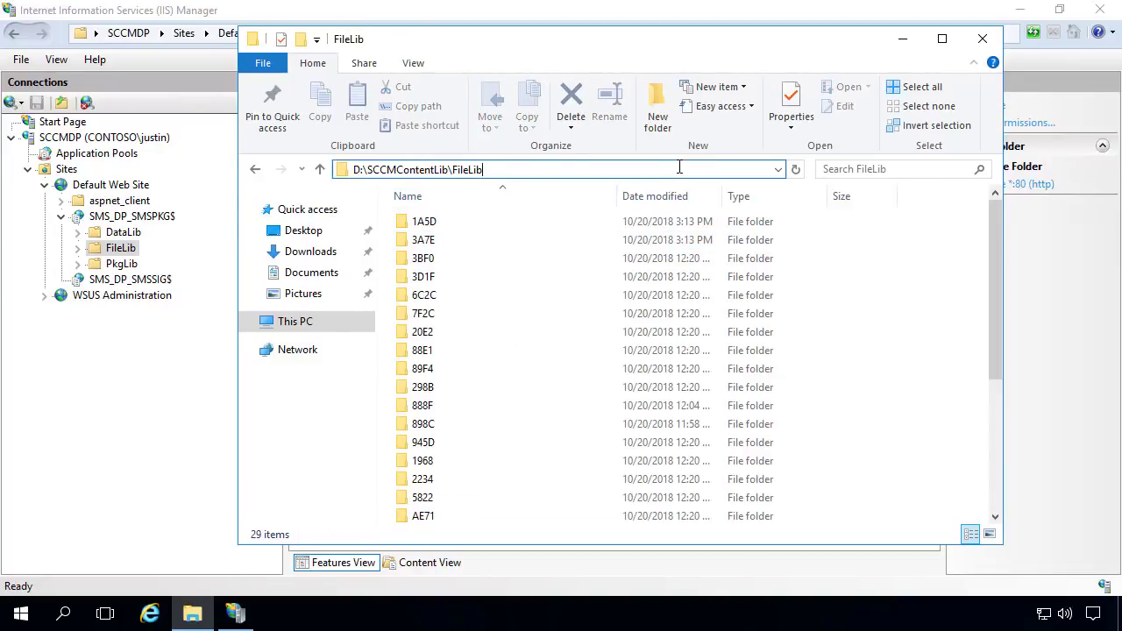
pyautogui.write('\\1A5D')
pyautogui.press('Return')
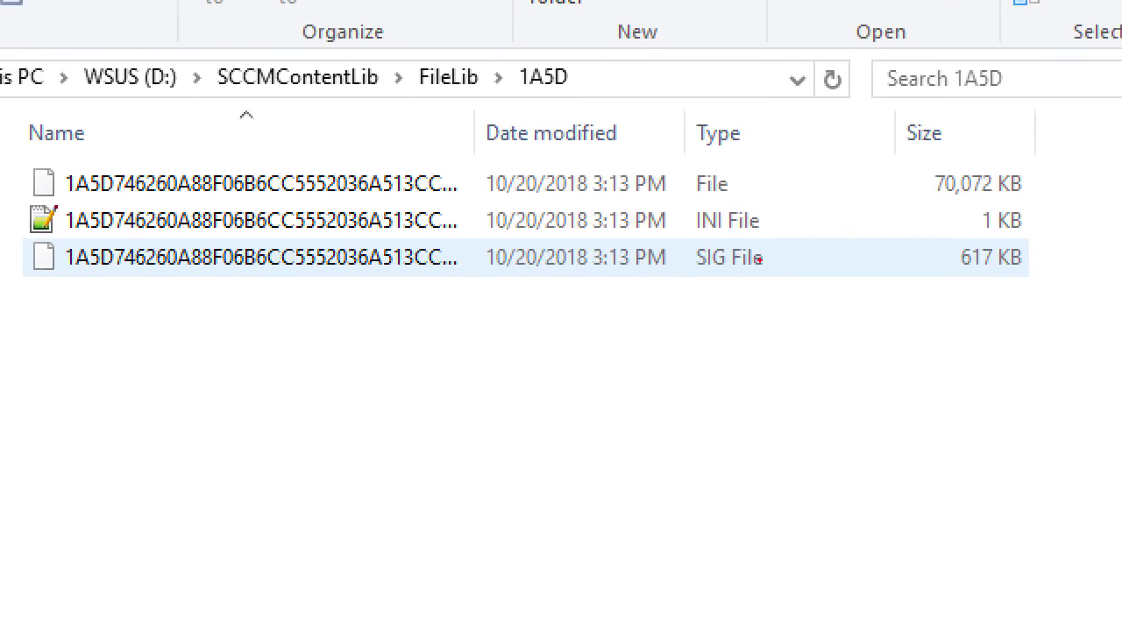
pyautogui.moveTo(29, 145)
pyautogui.mouseDown()
pyautogui.moveTo(145, 166)
pyautogui.moveTo(1065, 205)
pyautogui.mouseUp()
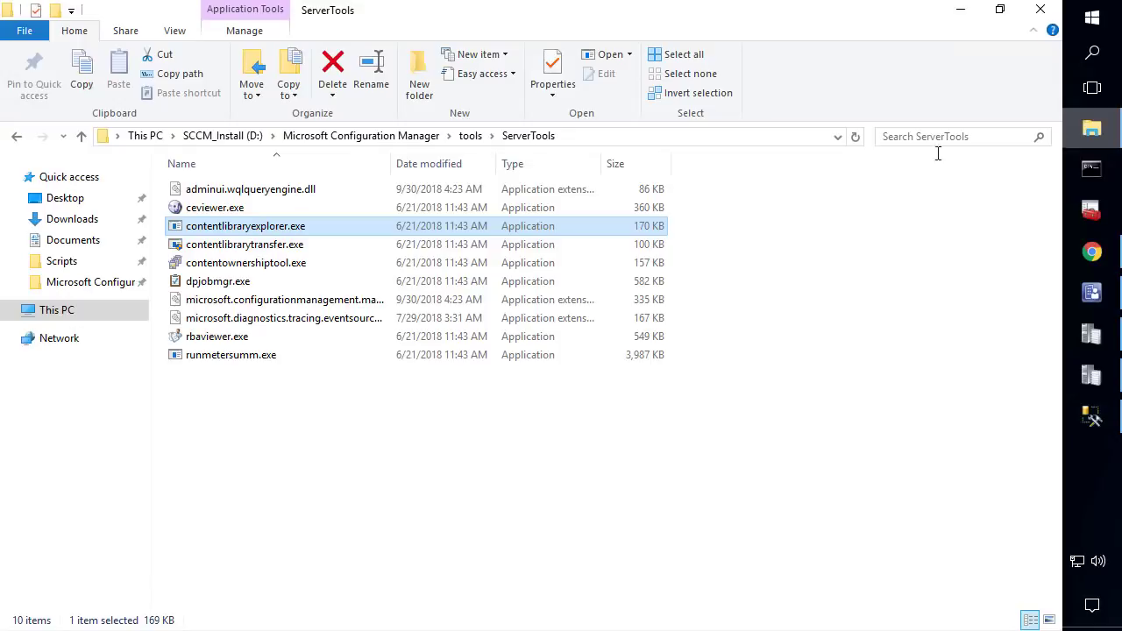
# Step: Browse to D:\Microsoft Configuration Manager\tools\ServerTools
pyautogui.click(412, 135)
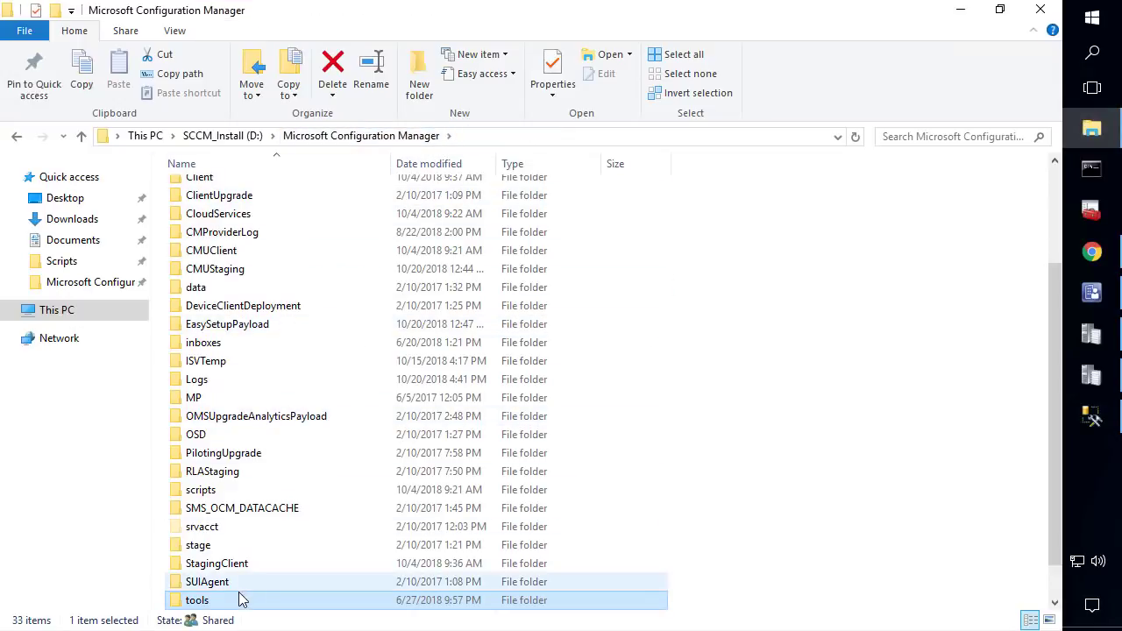
pyautogui.doubleClick(197, 600)
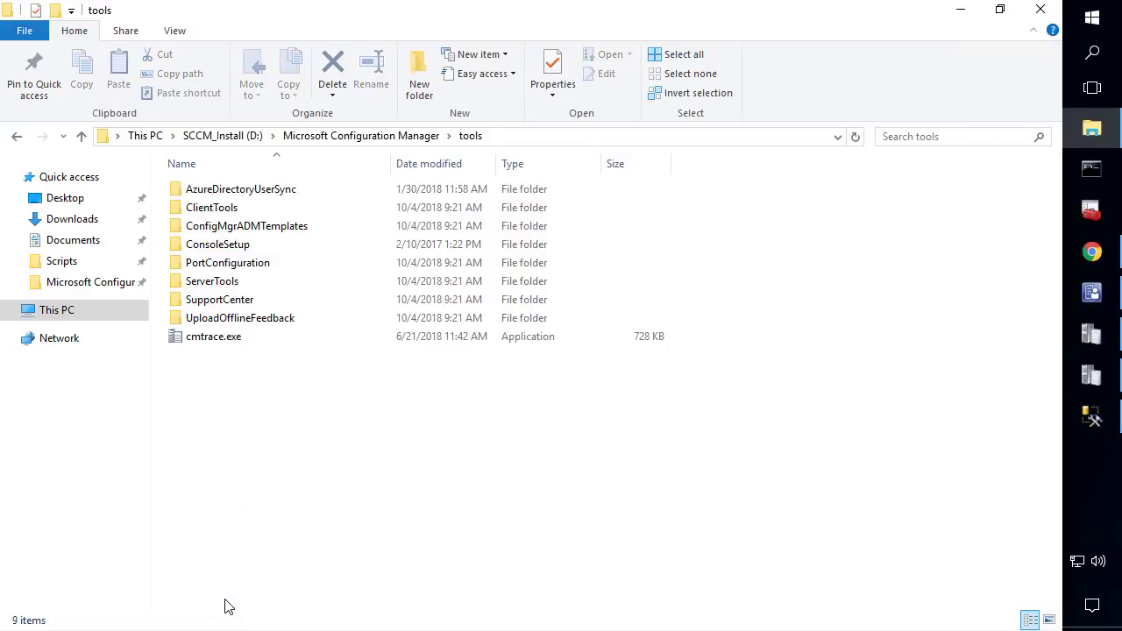
pyautogui.doubleClick(229, 285)
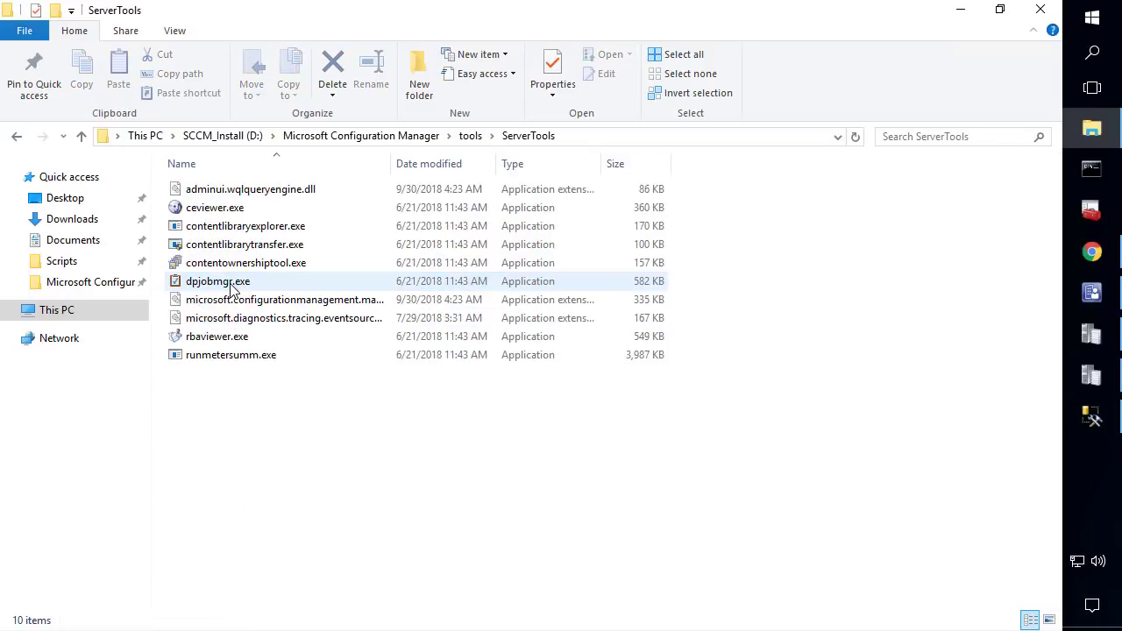
# Step: Run contentlibraryexplorer.exe as administrator and connect it to distribution point SCCMDP
pyautogui.click(211, 230)
pyautogui.rightClick(211, 230)
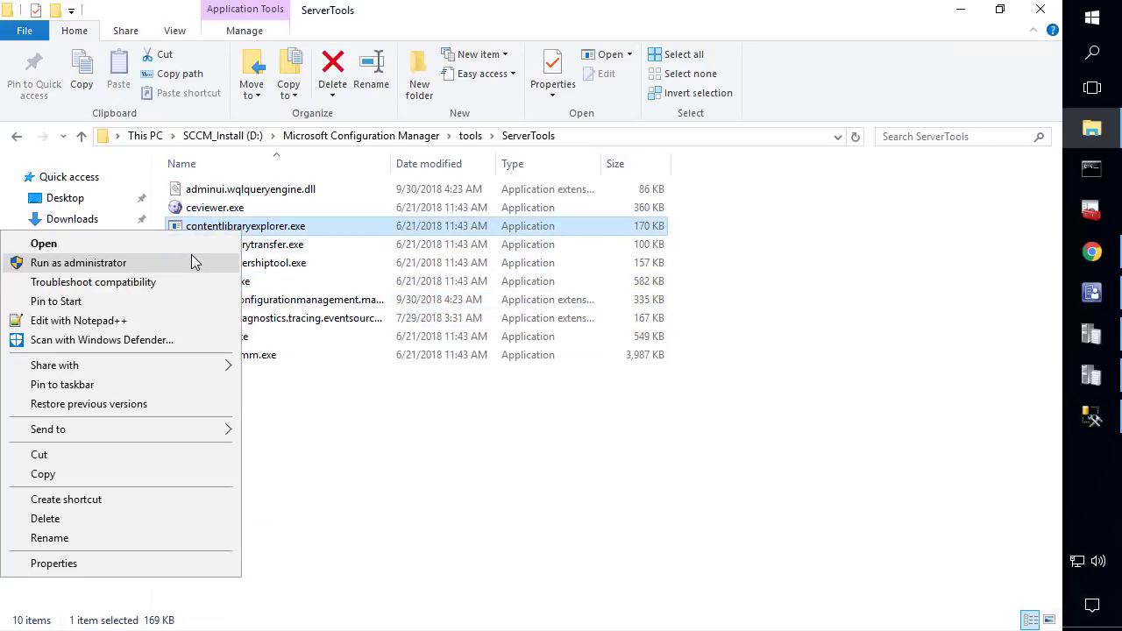
pyautogui.click(145, 264)
pyautogui.click(499, 435)
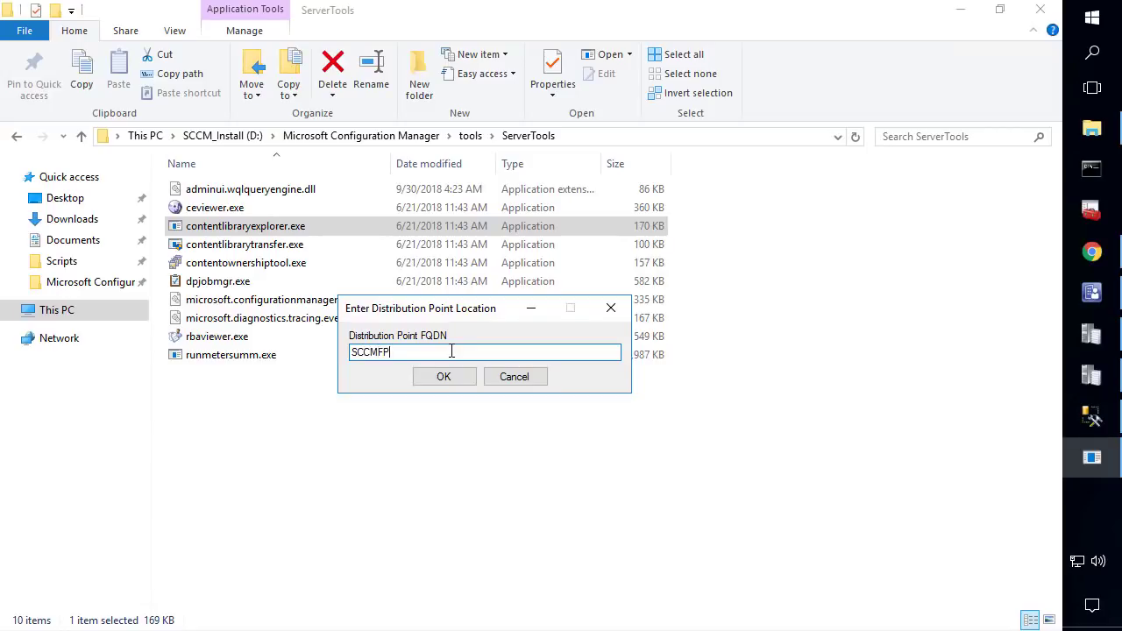
pyautogui.press('Return')
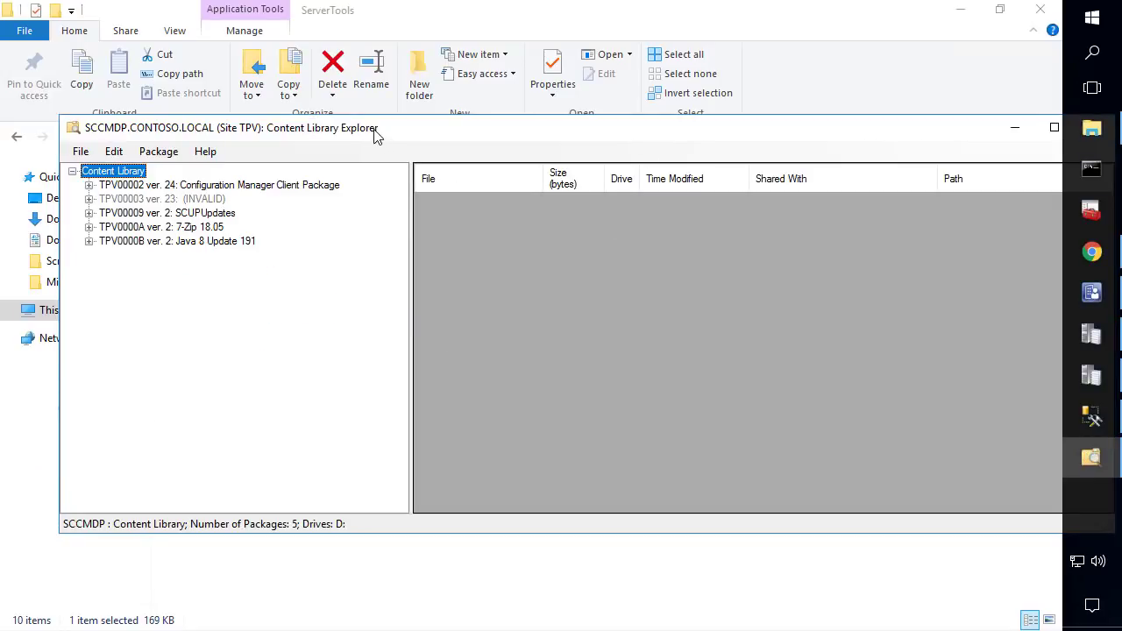
pyautogui.doubleClick(375, 131)
pyautogui.moveTo(349, 105); pyautogui.dragTo(289, 101)
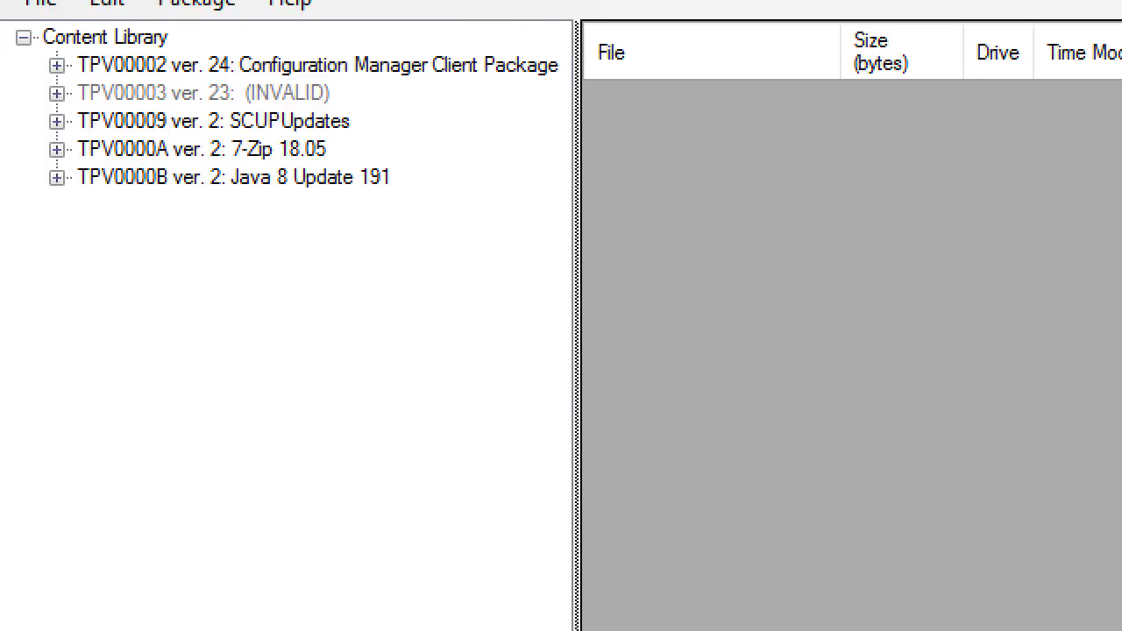
# Step: Expand TPV0000B Java 8 Update 191 and list its first Content node's file jre1.8.0_19164.msi
pyautogui.moveTo(38, 125)
pyautogui.mouseDown()
pyautogui.moveTo(294, 127)
pyautogui.moveTo(471, 218)
pyautogui.moveTo(458, 208)
pyautogui.mouseUp()
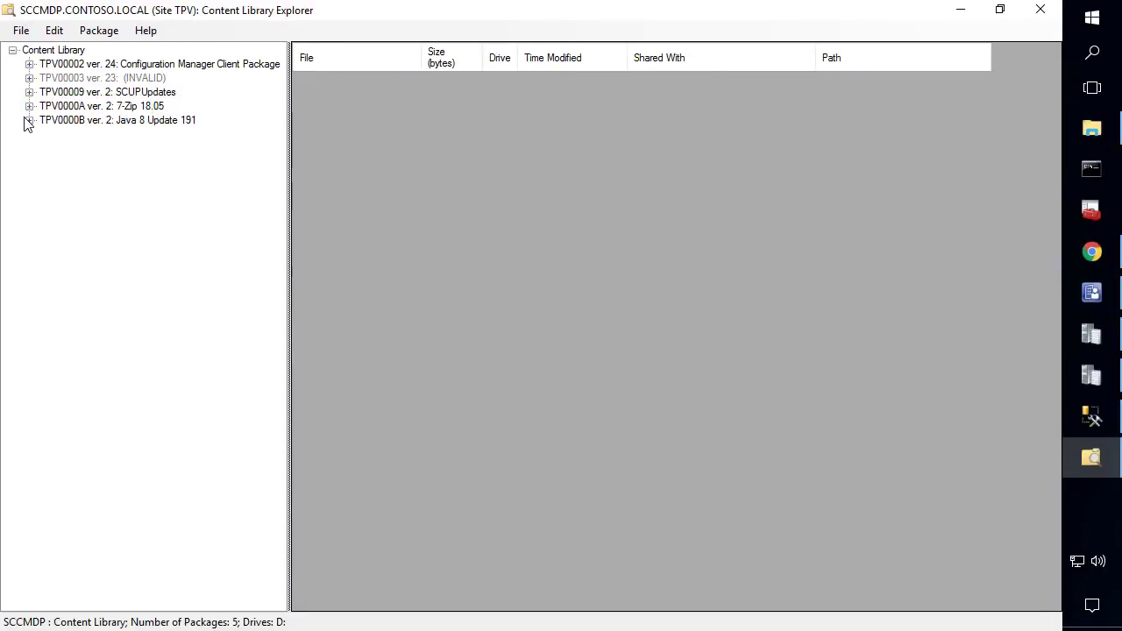
pyautogui.click(56, 177)
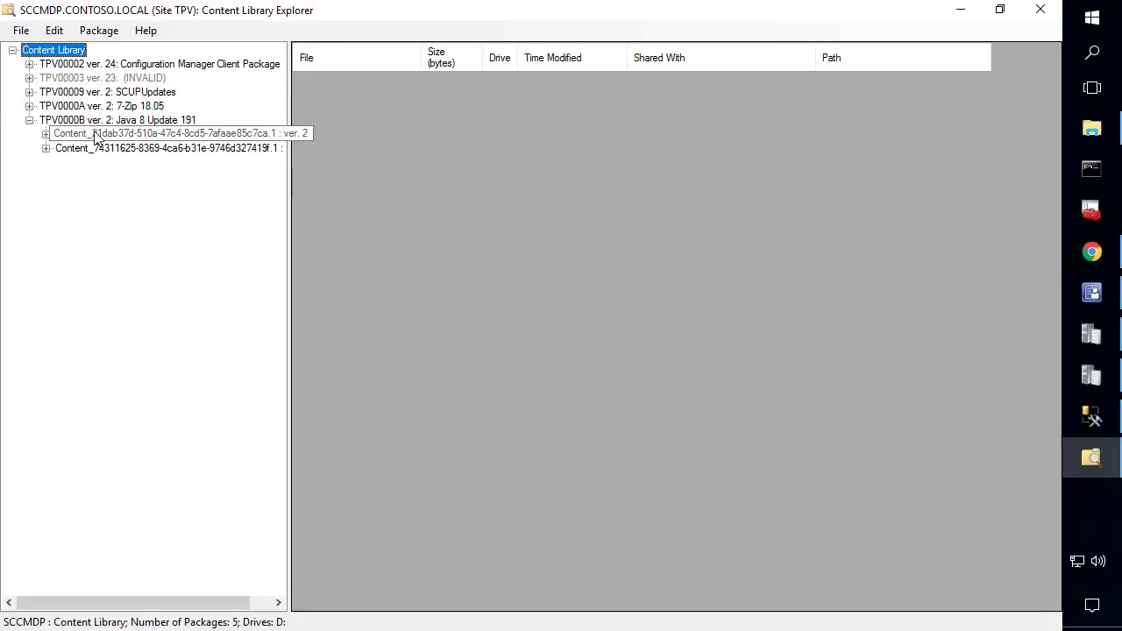
pyautogui.click(29, 106)
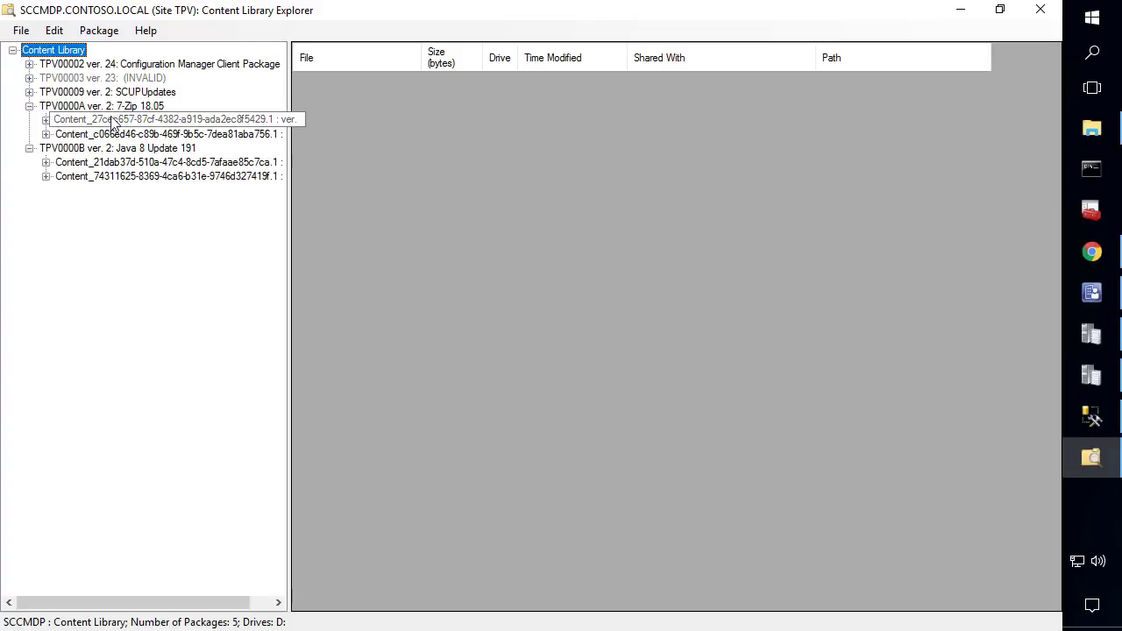
pyautogui.click(167, 163)
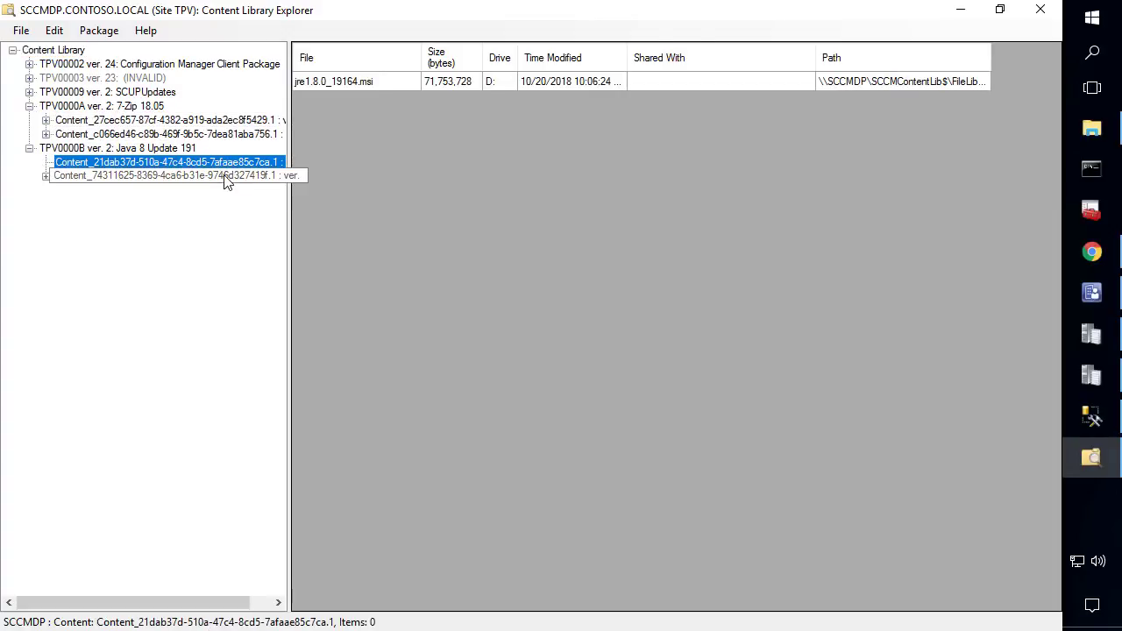
pyautogui.doubleClick(990, 53)
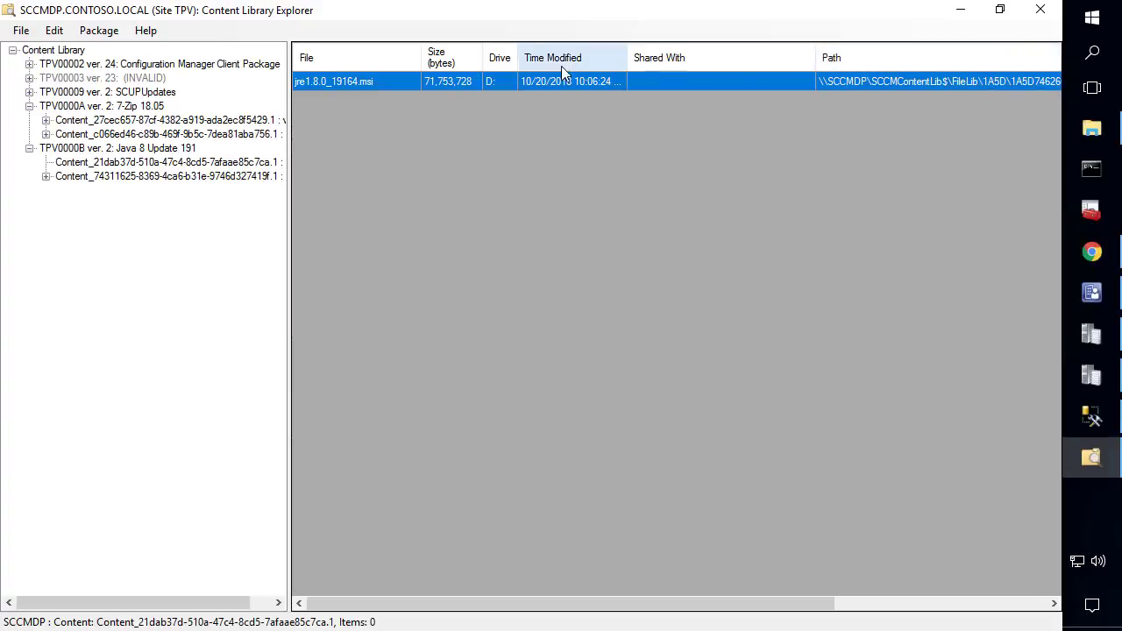
# Step: Narrow the File and Shared With columns to read the FileLib\1A5D storage path
pyautogui.moveTo(421, 52); pyautogui.dragTo(389, 53)
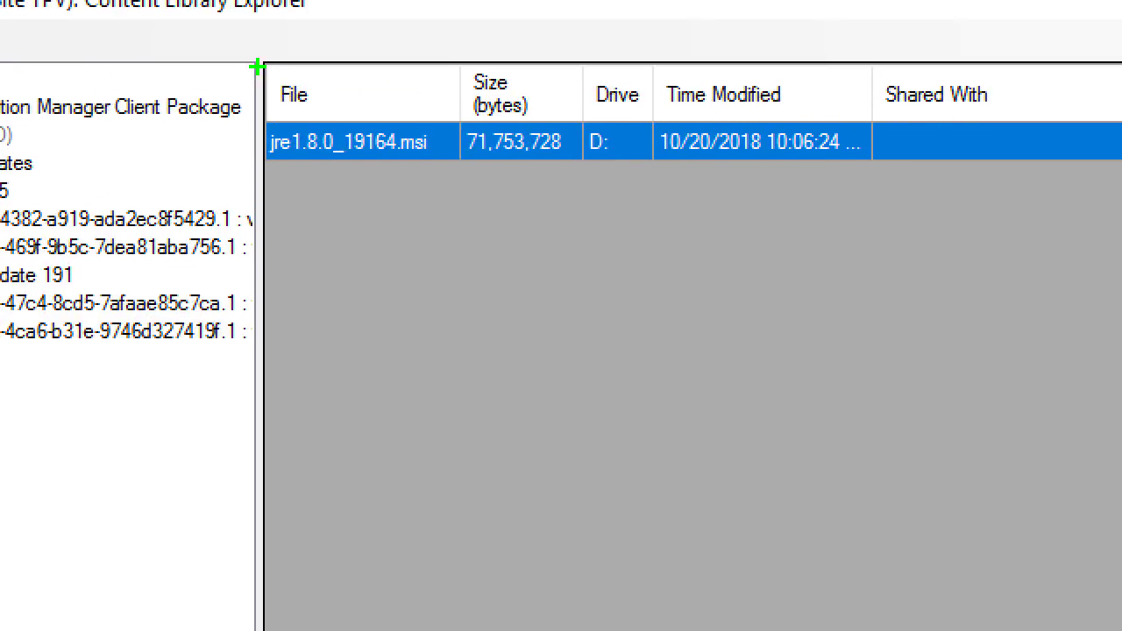
pyautogui.moveTo(264, 66); pyautogui.dragTo(587, 63)
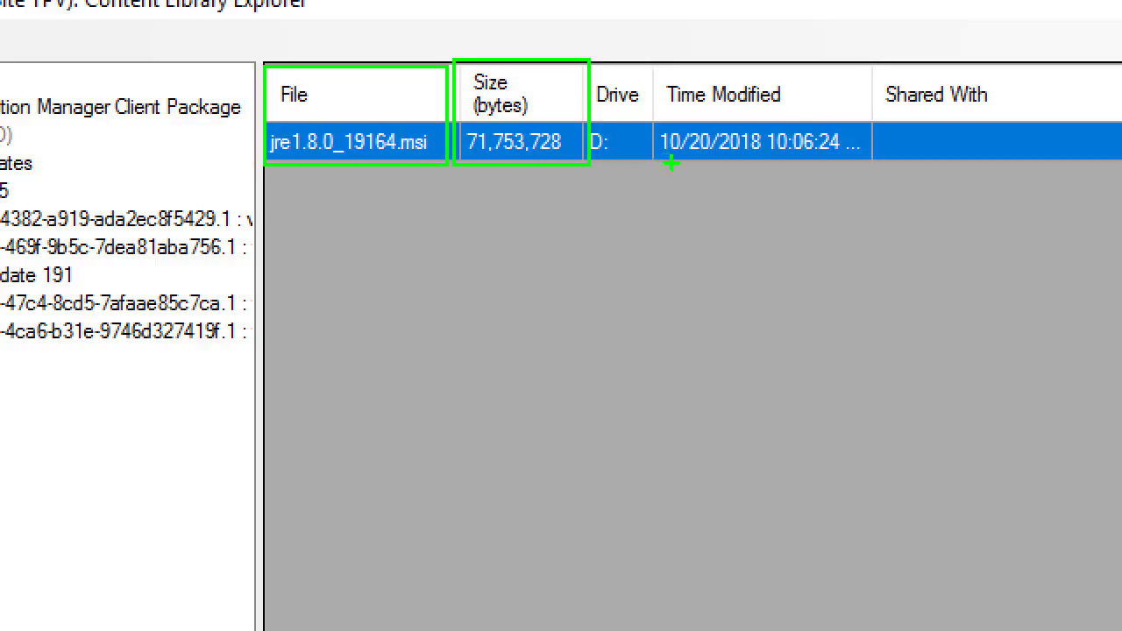
pyautogui.press('Escape')
pyautogui.moveTo(546, 606); pyautogui.dragTo(812, 581)
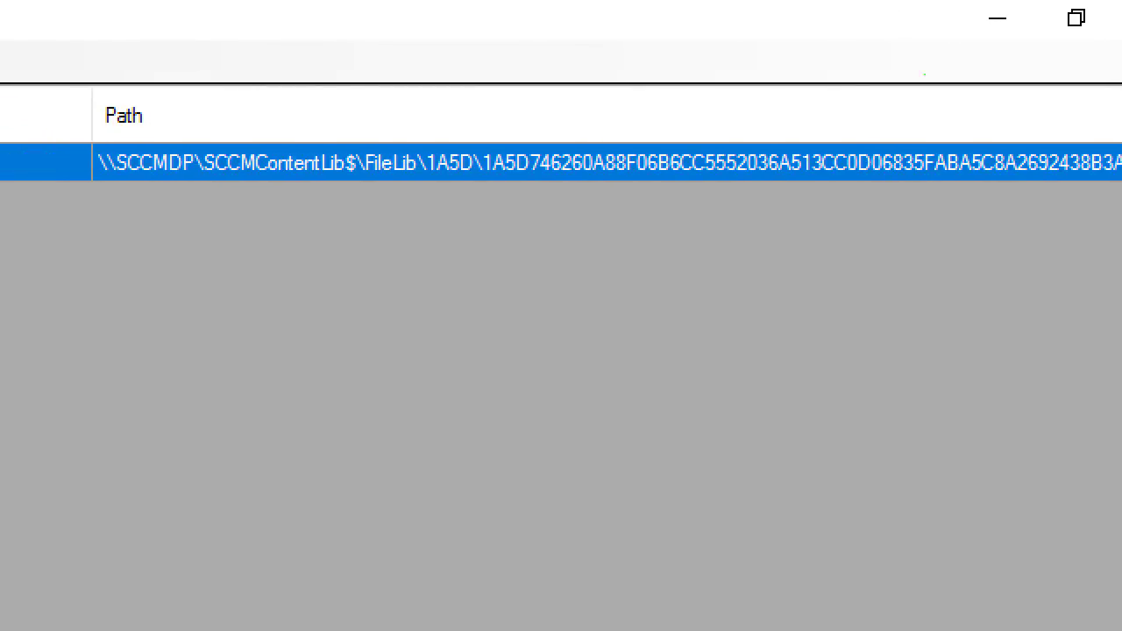
pyautogui.moveTo(76, 95)
pyautogui.mouseDown()
pyautogui.moveTo(203, 137)
pyautogui.moveTo(497, 183)
pyautogui.moveTo(484, 204)
pyautogui.mouseUp()
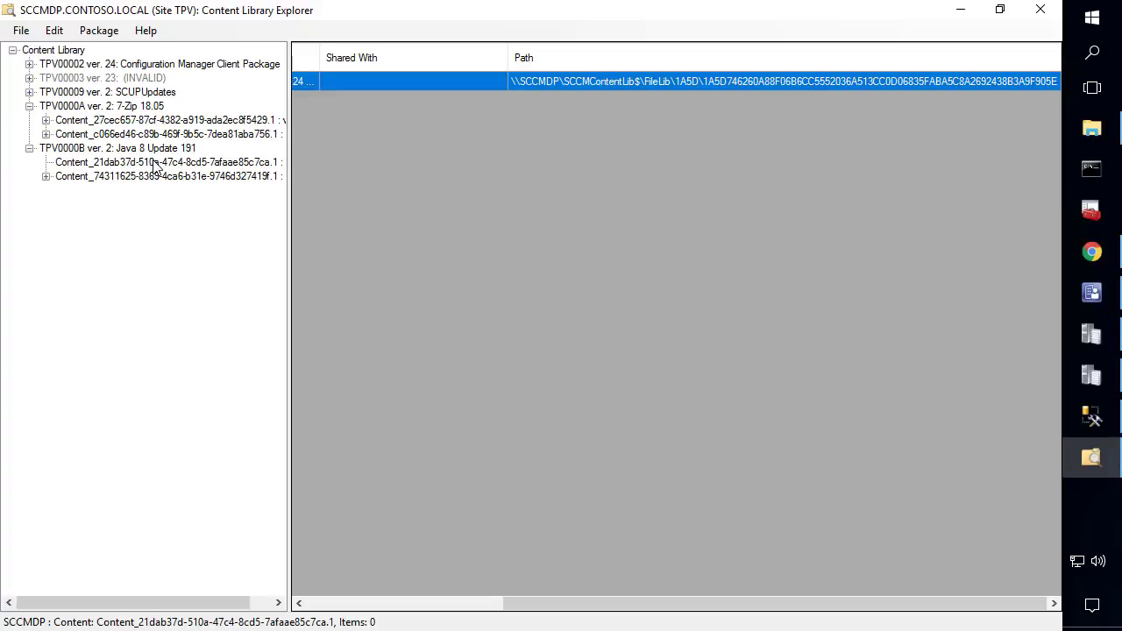
pyautogui.moveTo(507, 55); pyautogui.dragTo(419, 58)
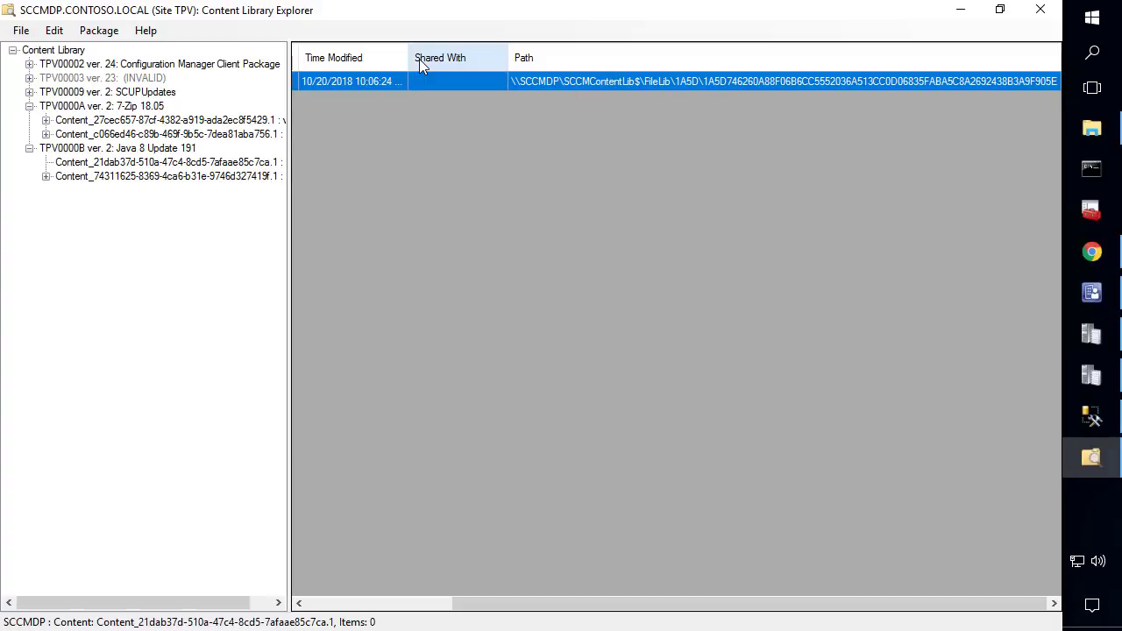
# Step: View the Java 8 Update 191 (64-bit) - MSI content settings, showing 'Do not download content'
pyautogui.click(1104, 298)
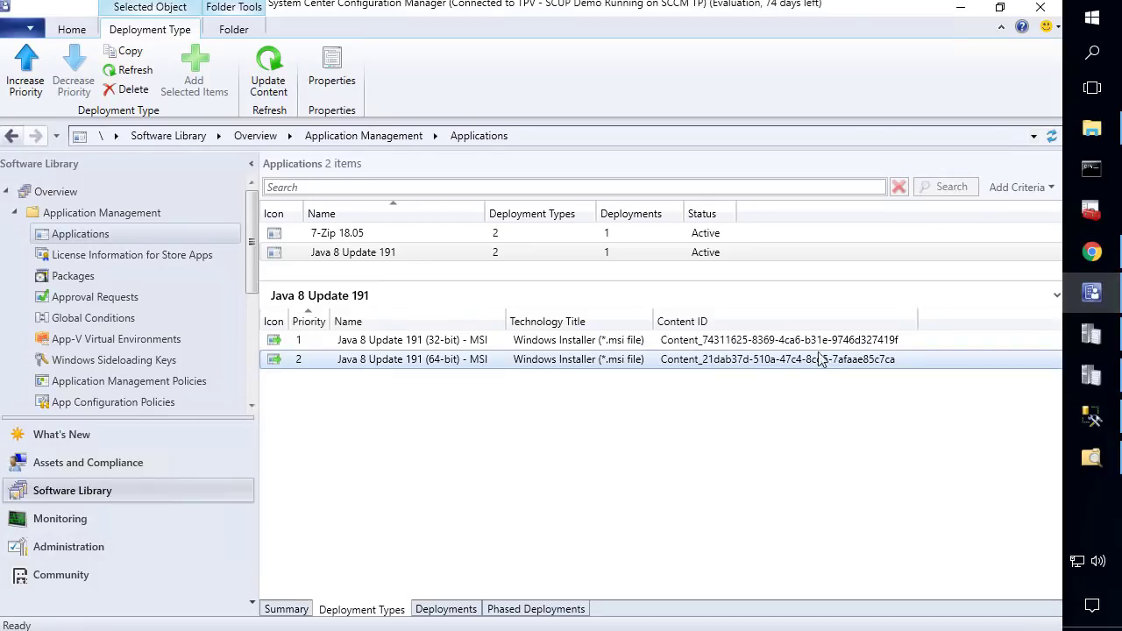
pyautogui.click(351, 361)
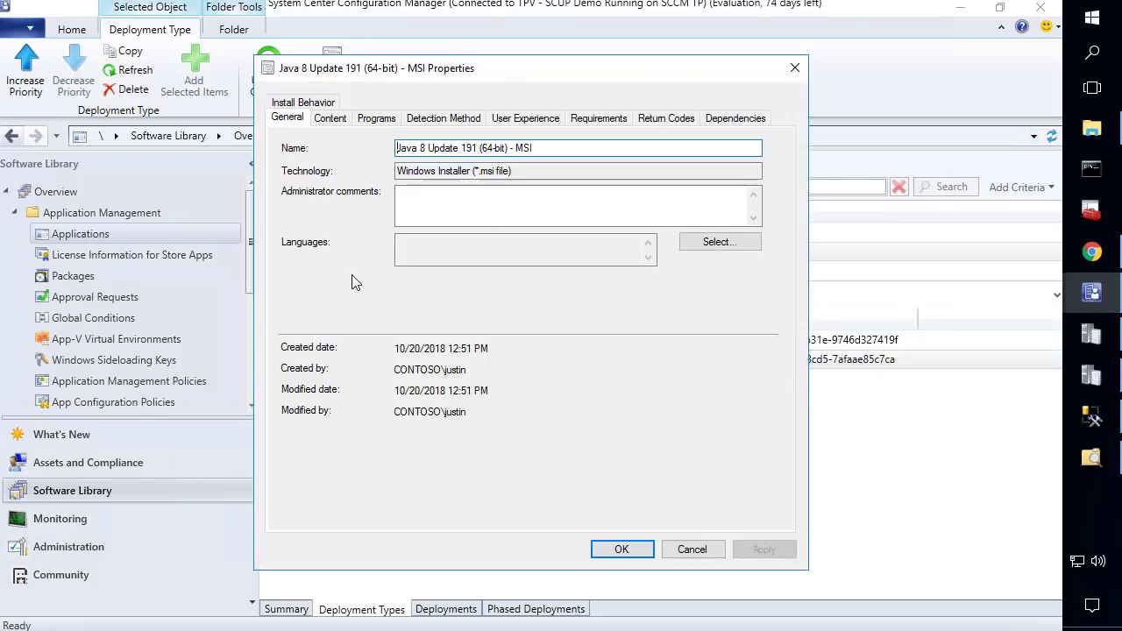
pyautogui.click(326, 122)
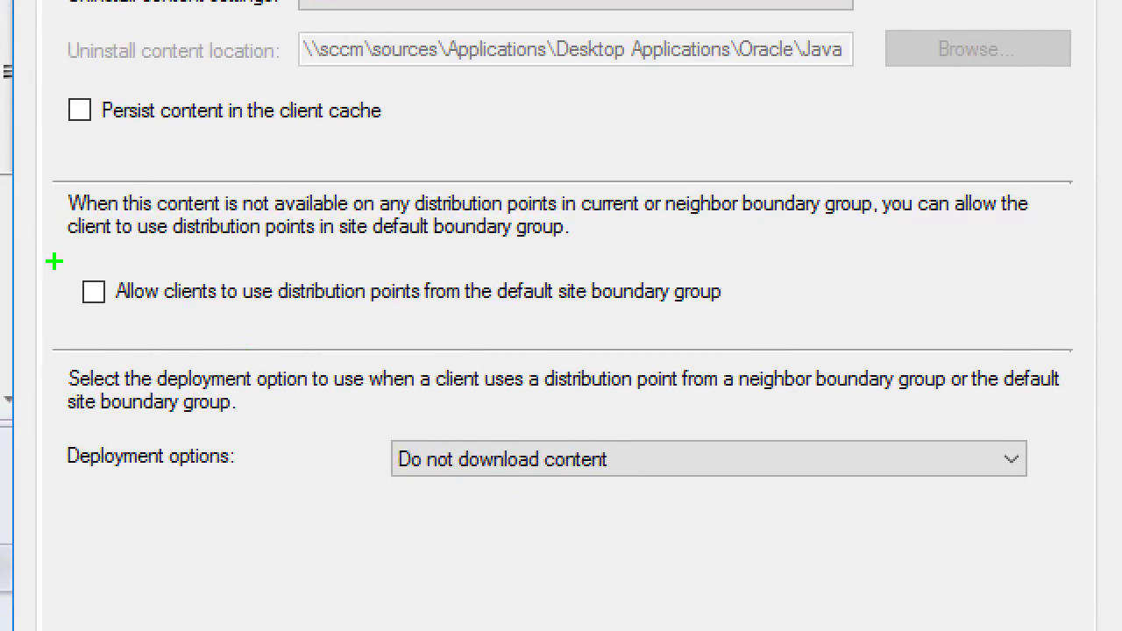
pyautogui.moveTo(45, 256)
pyautogui.mouseDown()
pyautogui.moveTo(606, 450)
pyautogui.moveTo(954, 521)
pyautogui.mouseUp()
pyautogui.moveTo(1081, 531); pyautogui.dragTo(1084, 528)
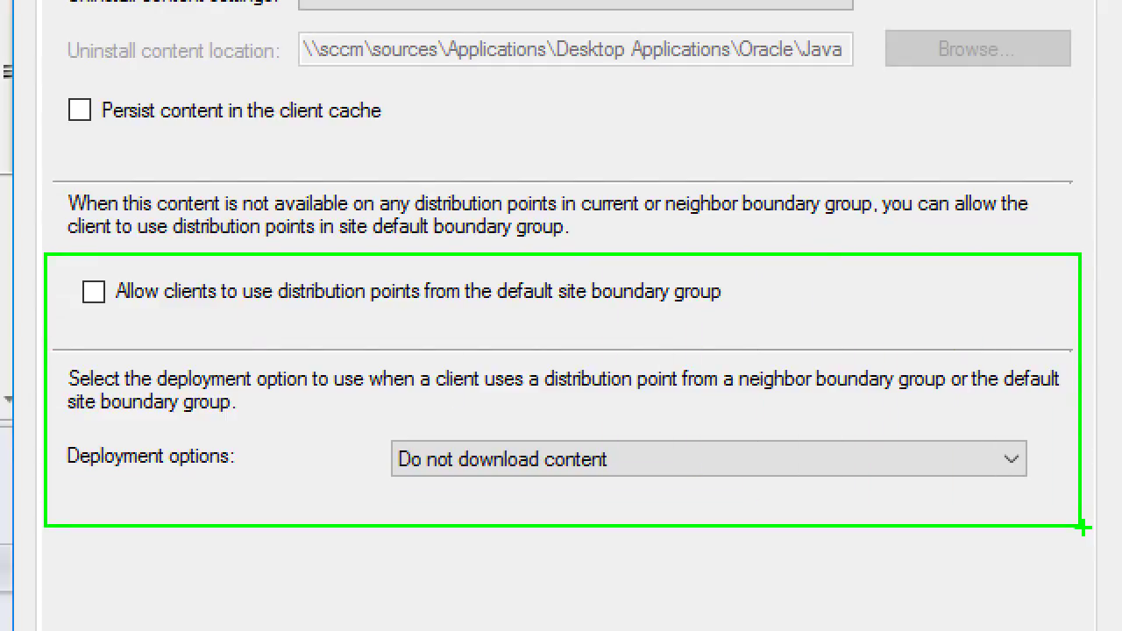